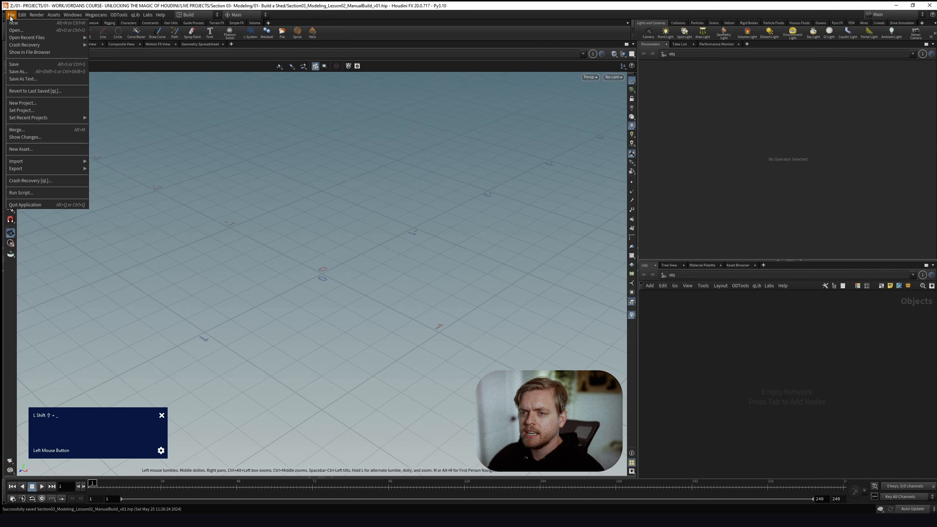
Look up the HIP variable's project path in the Aliases and Variables window, widening it to read the full value
mouse_move(21, 18)
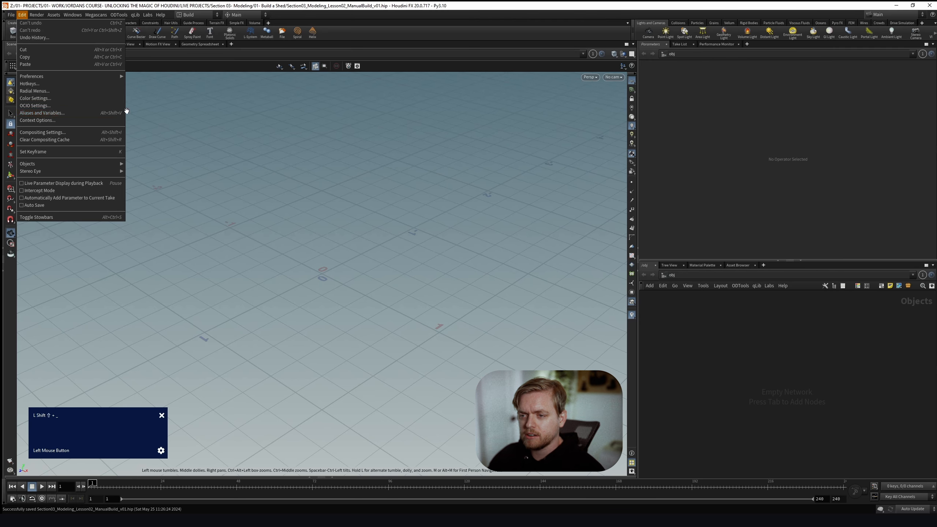
left_click(32, 113)
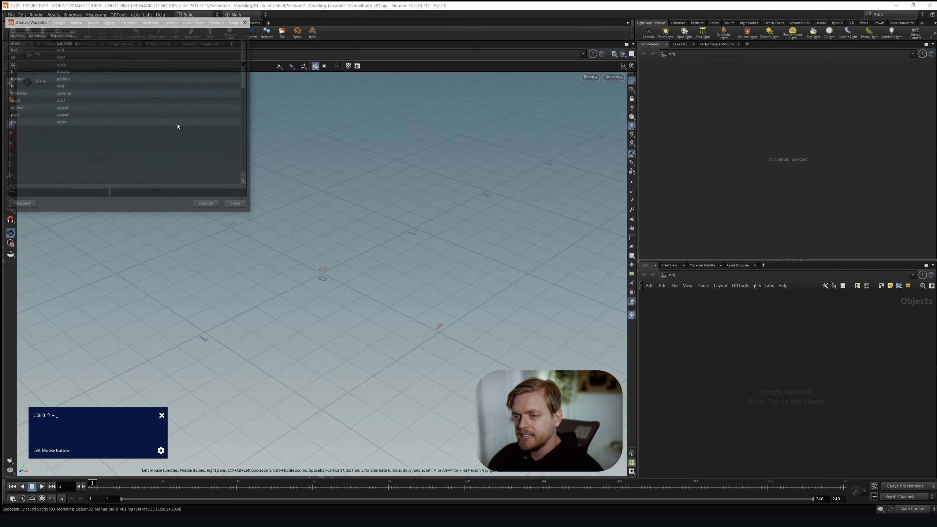
left_click_drag(127, 20, 348, 83)
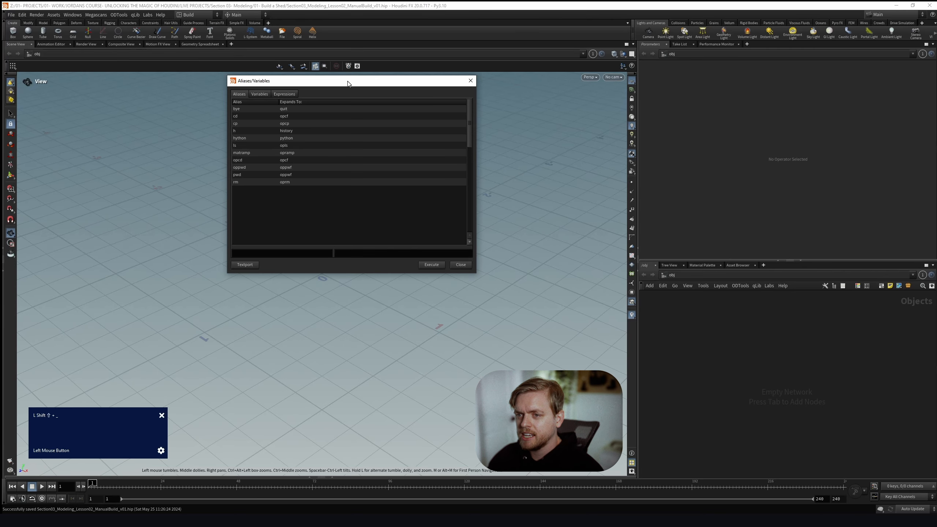
left_click(260, 94)
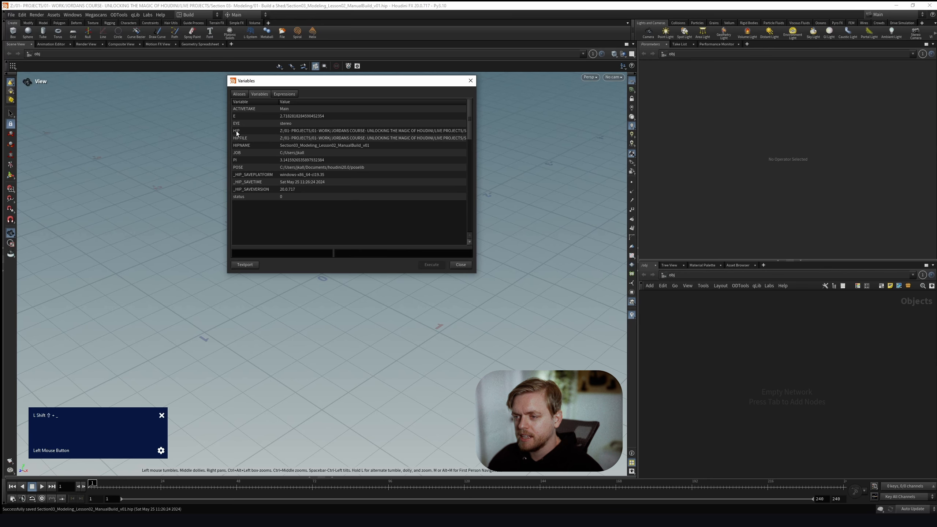
left_click_drag(478, 139, 653, 139)
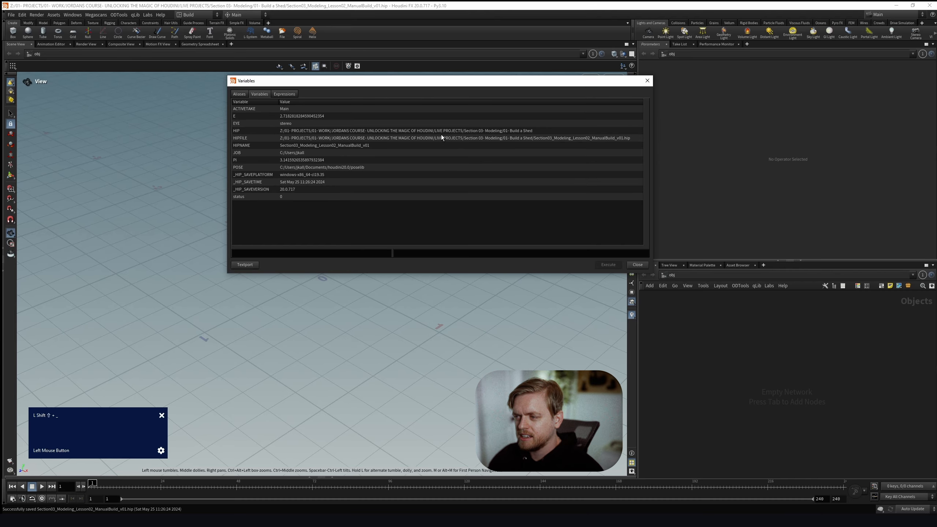
left_click(320, 131)
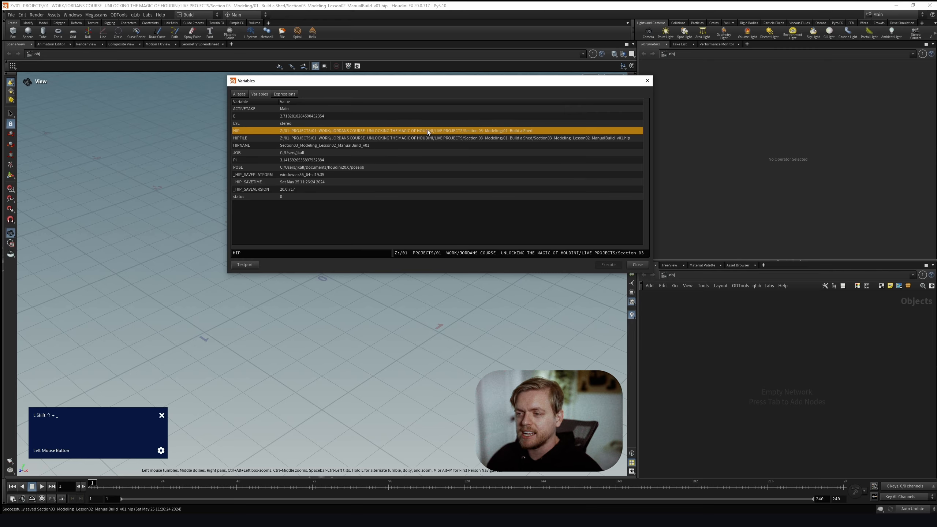
left_click(647, 80)
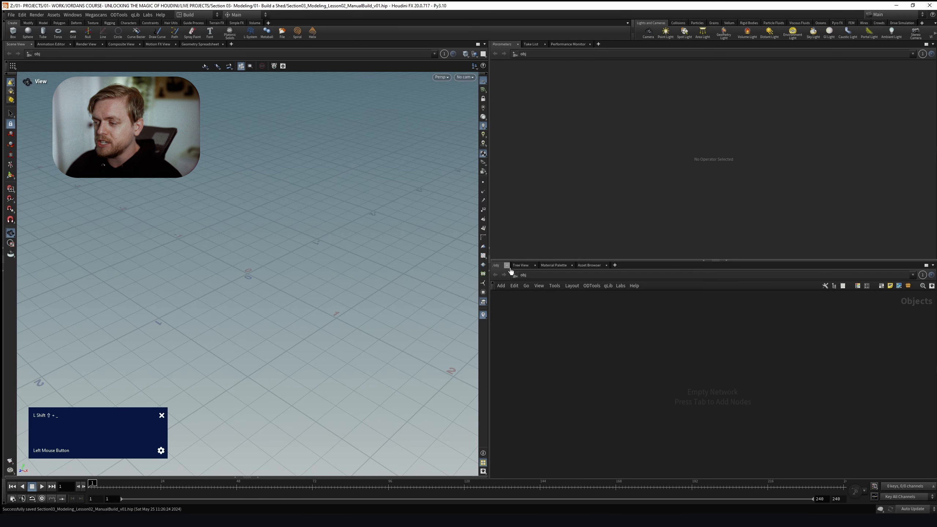
Add a Geometry node to the obj network and position it in the empty area
key("Tab")
type("geom")
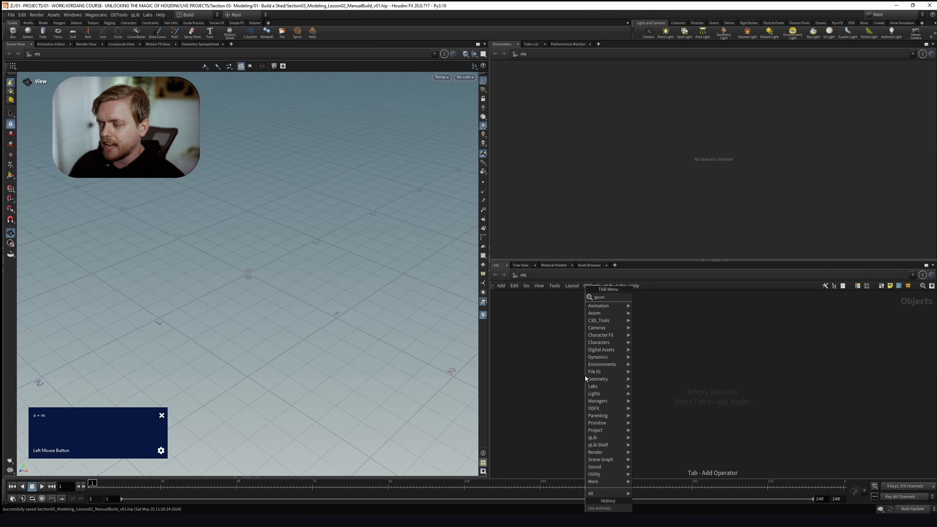
key("Return")
left_click(639, 345)
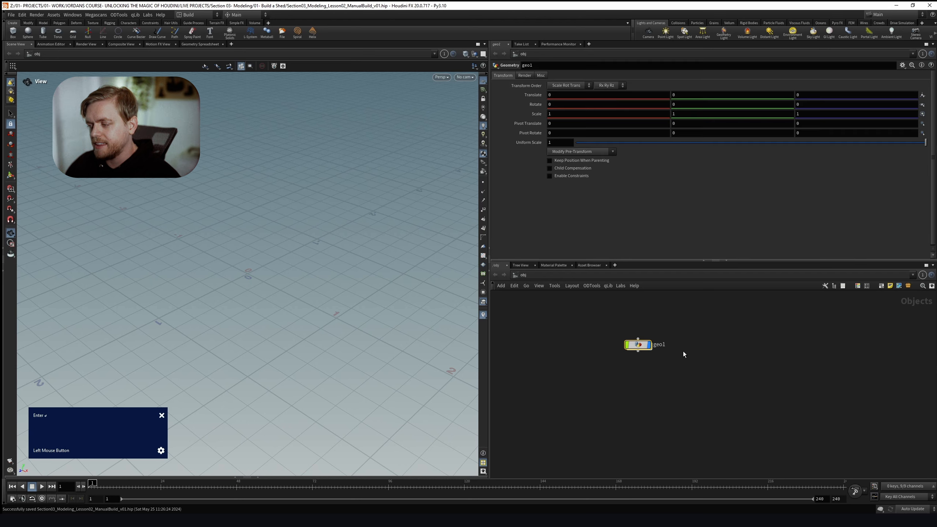
left_click_drag(639, 345, 632, 357)
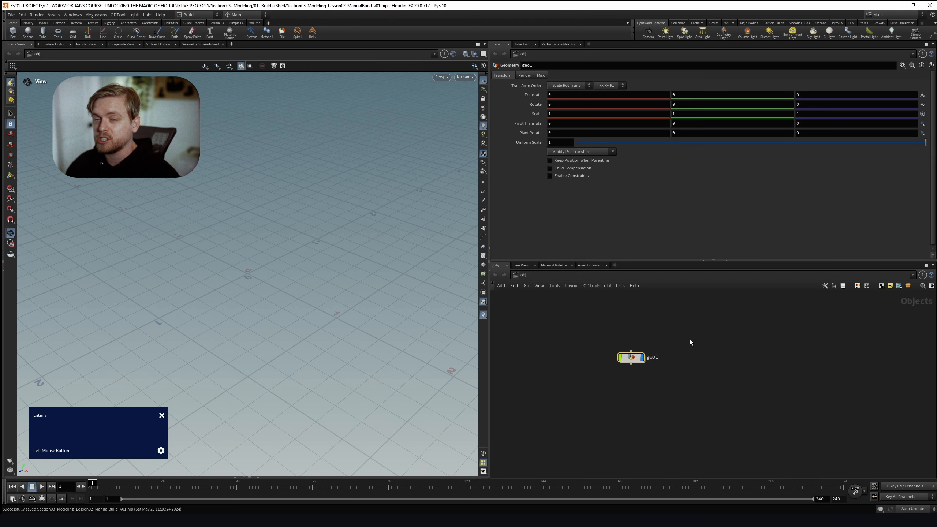
mouse_move(632, 360)
left_mouse_down()
mouse_move(659, 356)
mouse_move(640, 356)
left_mouse_up()
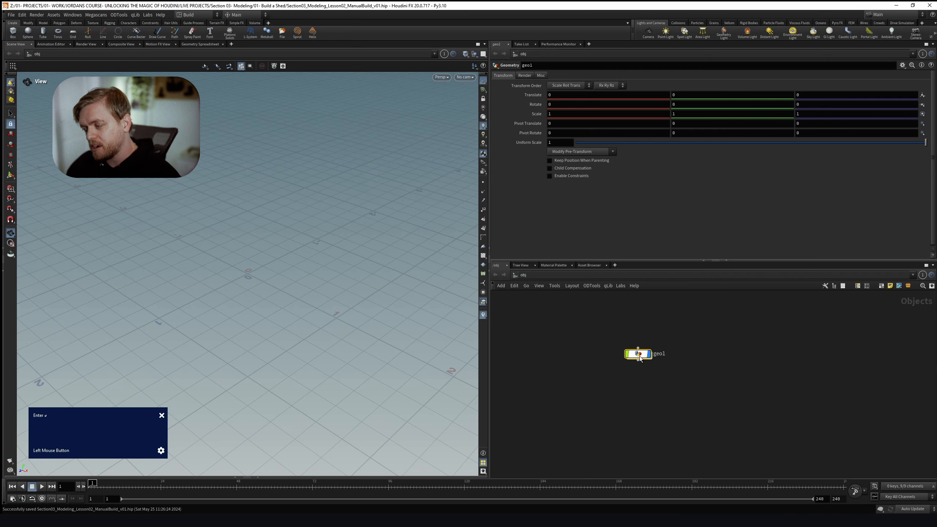
Rename the geometry node Build_Shelf
double_click(659, 353)
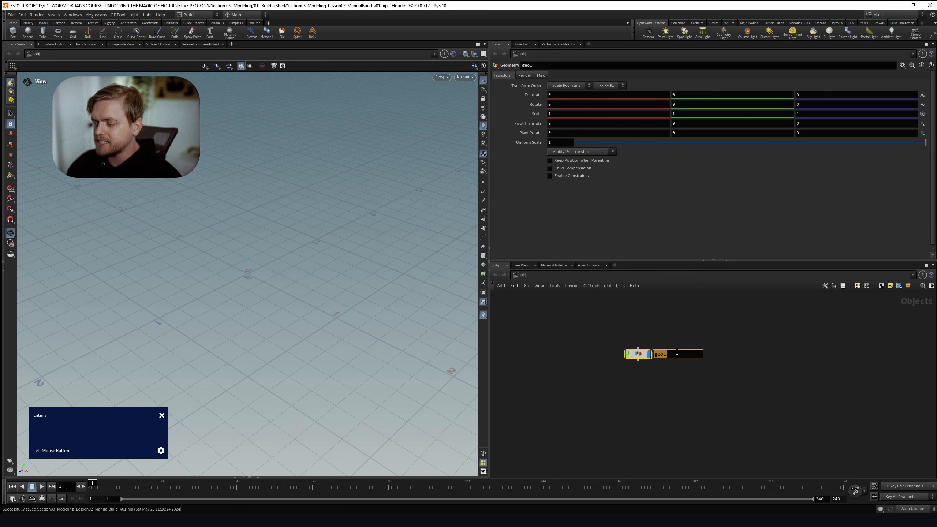
type("Build_")
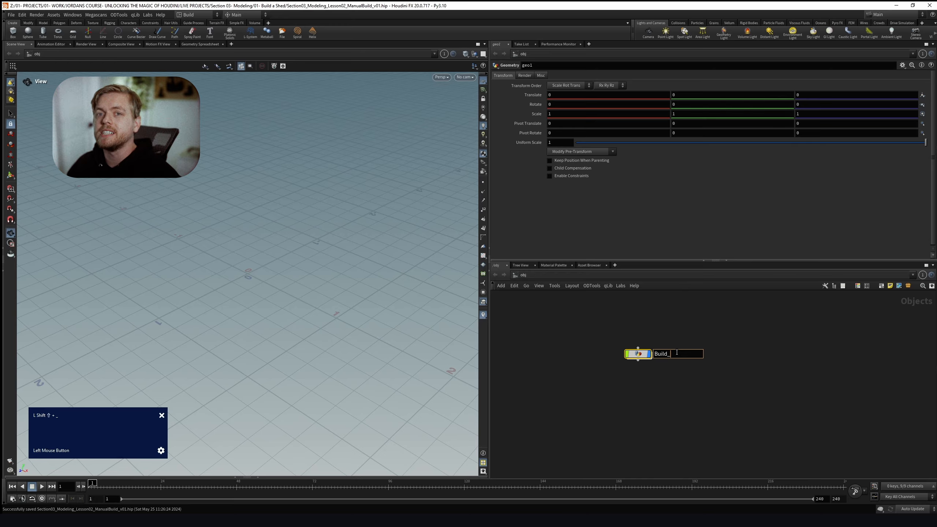
key("shift")
key("shift")
key("shift")
key("shift")
key("shift")
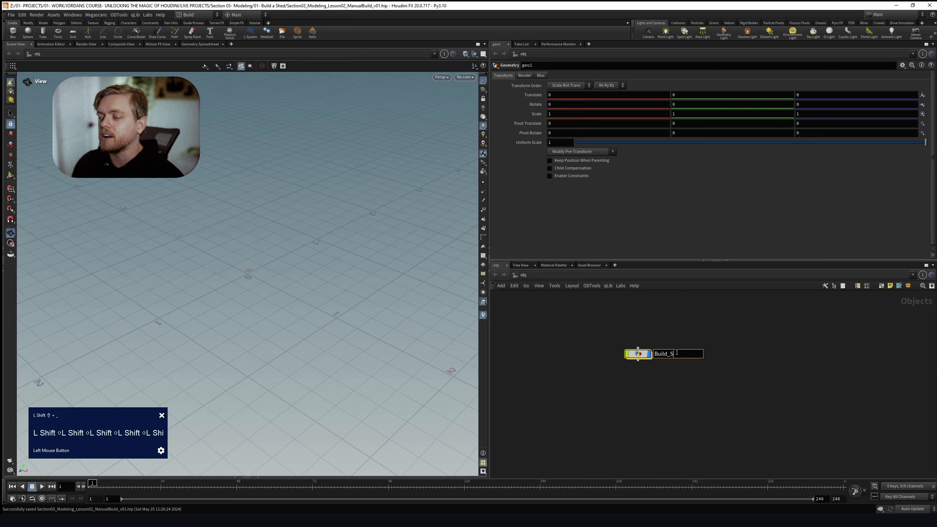
type("helf")
key("Return")
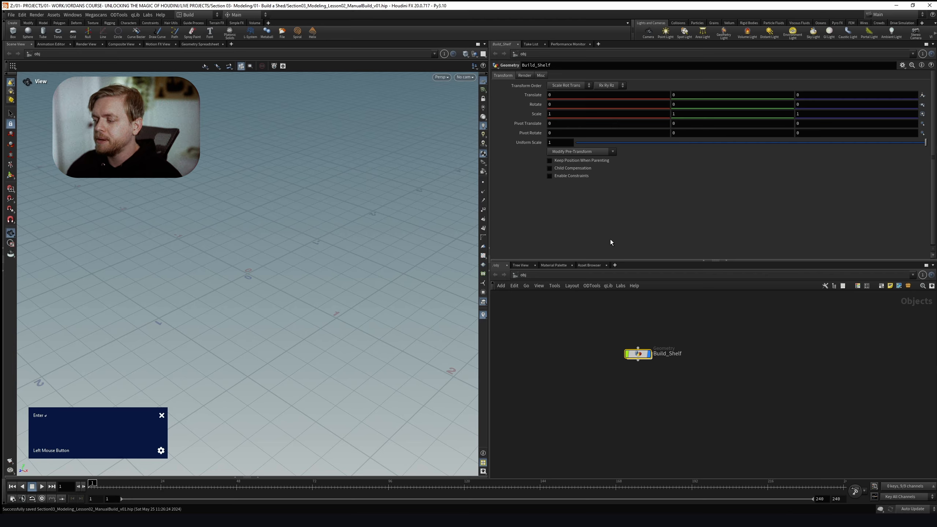
Color the geometry node light blue and reposition it in the obj network
mouse_move(643, 356)
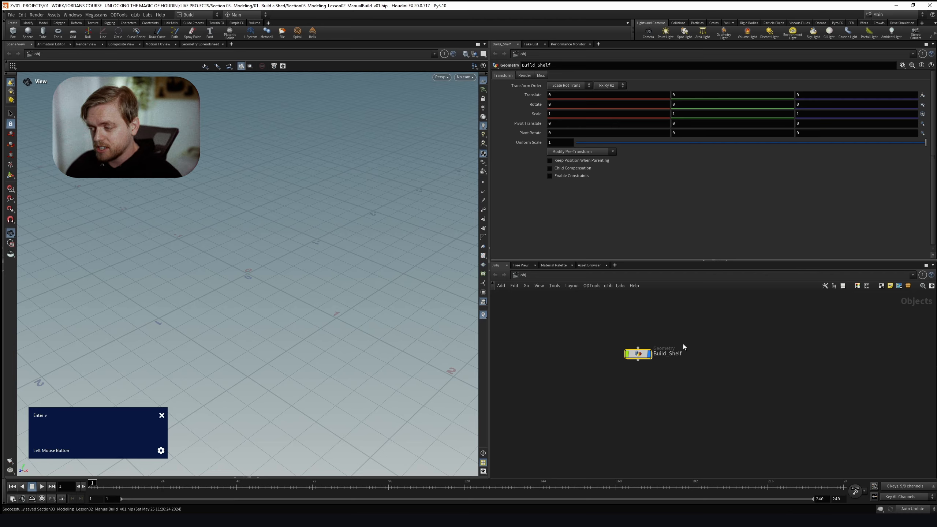
key("c")
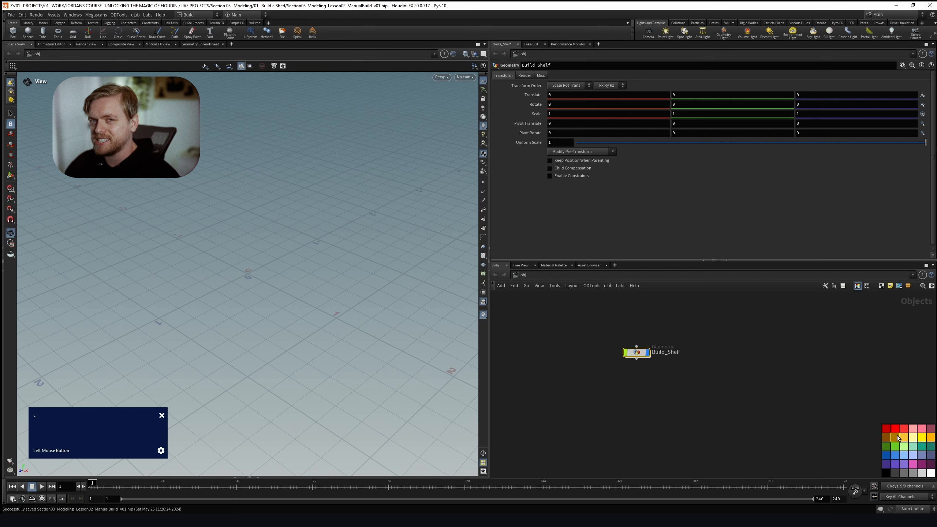
left_click(905, 458)
left_click(776, 369)
left_click_drag(643, 361, 654, 357)
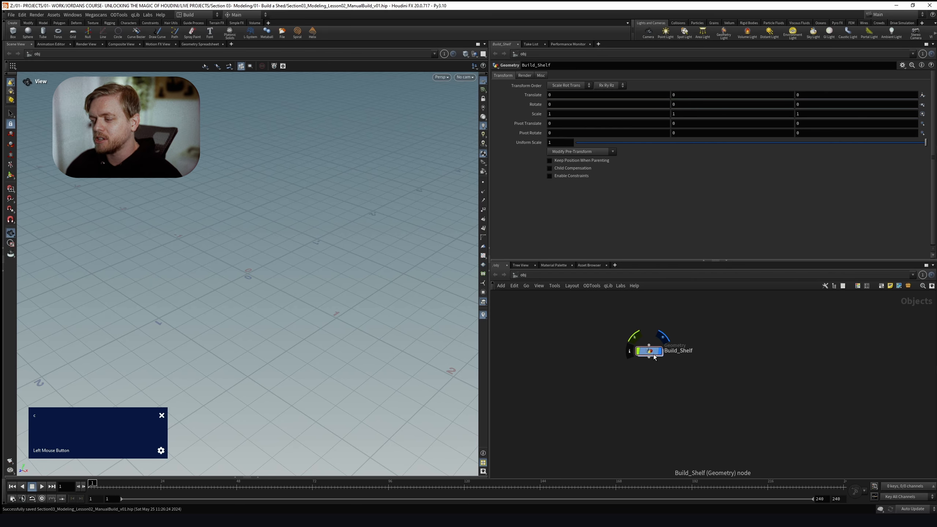
left_click_drag(648, 353, 630, 347)
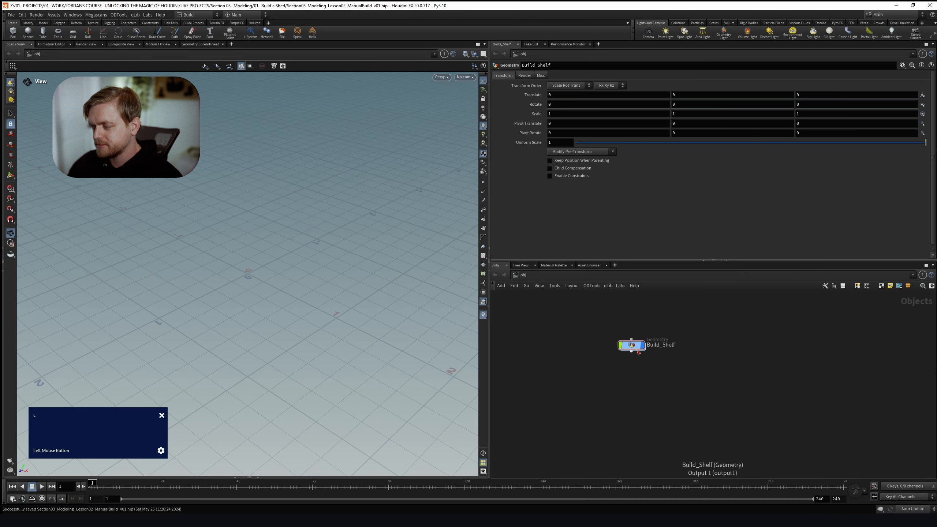
left_click_drag(636, 350, 634, 356)
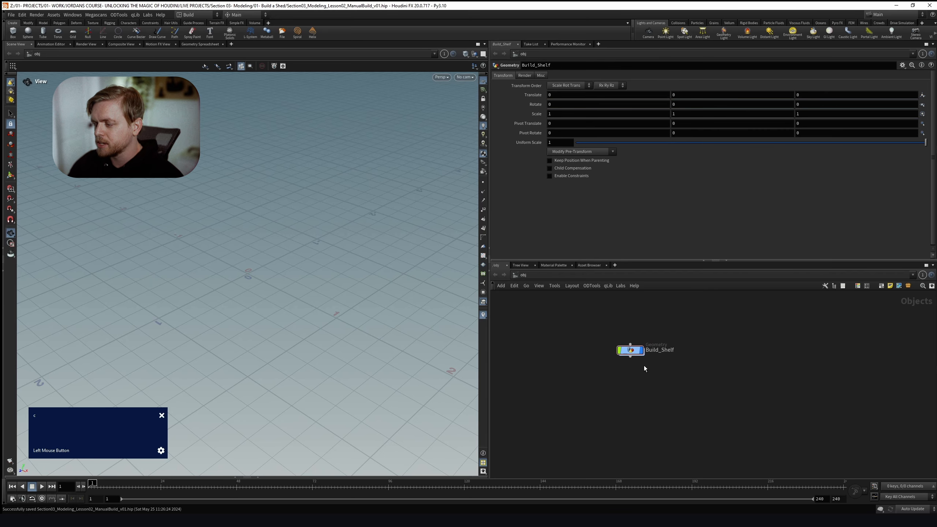
Rename the geometry node Build_Shed and enter its network
double_click(674, 351)
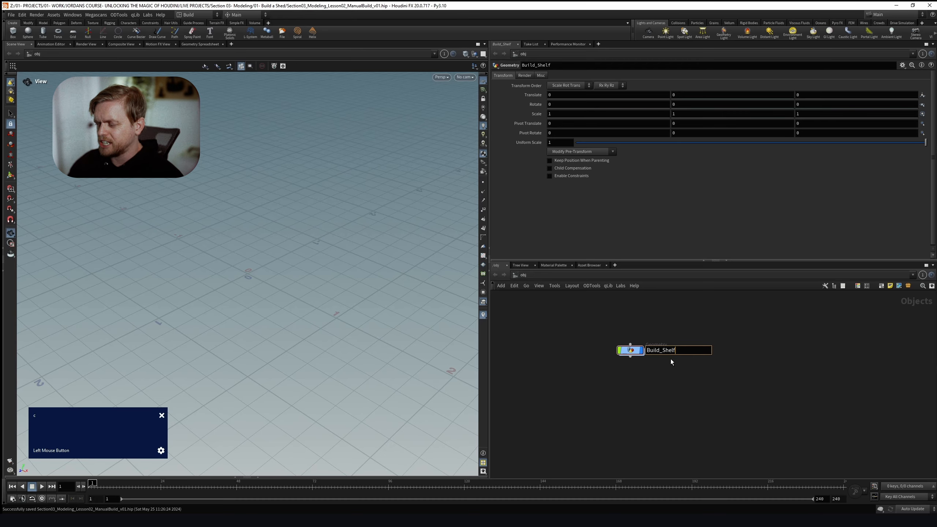
left_click_drag(669, 351, 682, 352)
type("d")
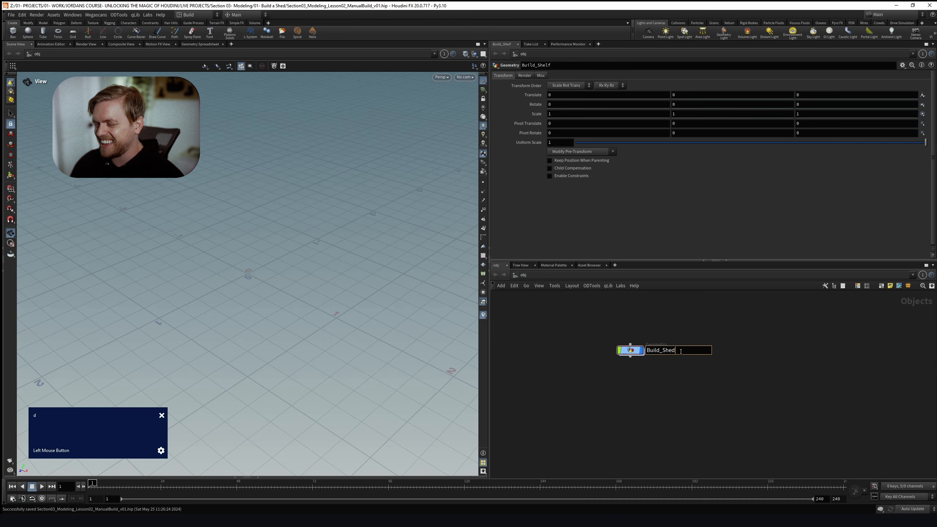
key("Return")
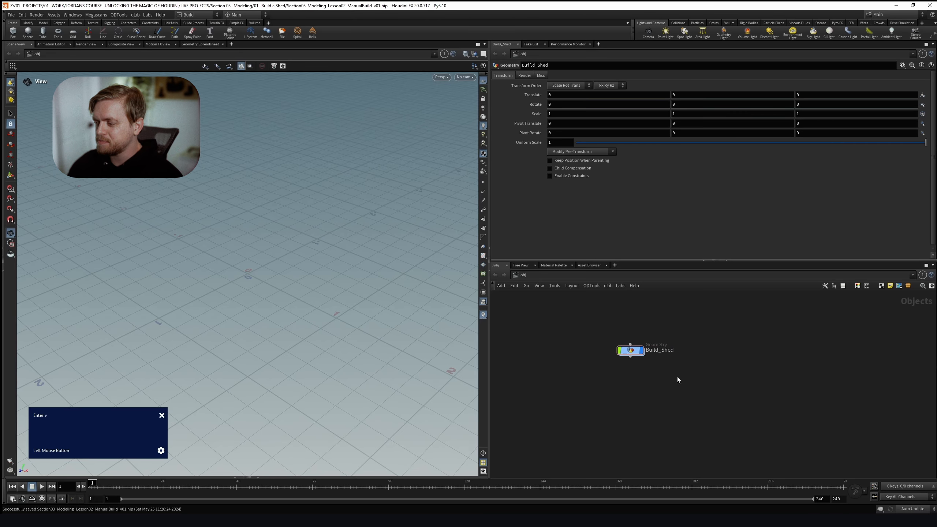
left_click_drag(634, 352, 637, 356)
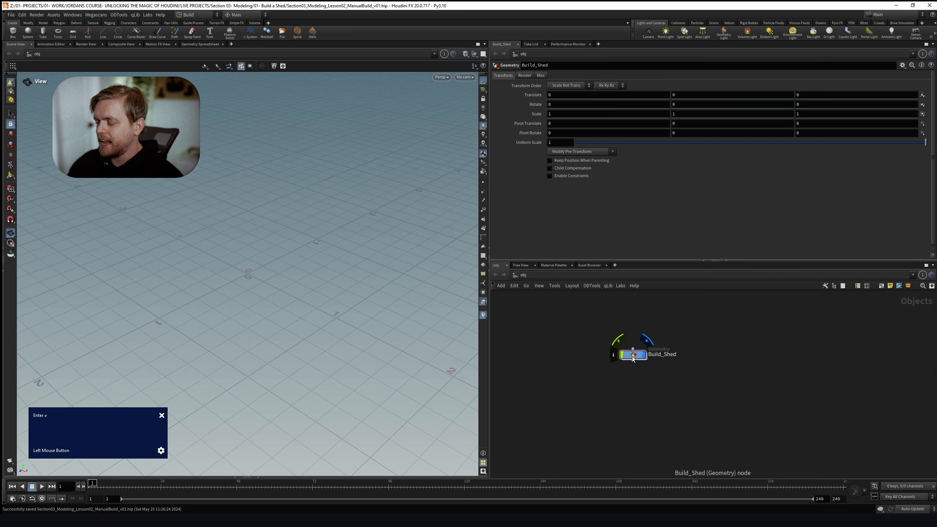
double_click(632, 356)
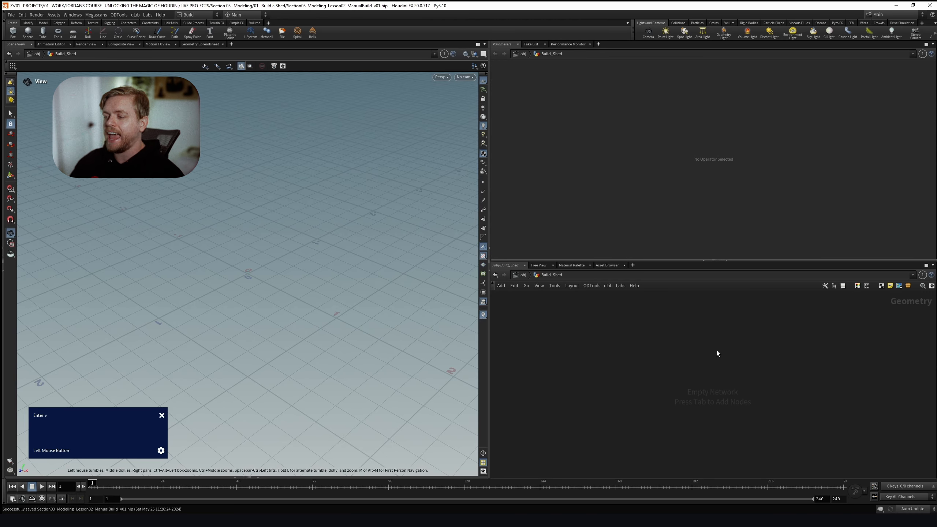
Bring the shed reference image over the viewport, enlarge it and examine the overall dimensions
right_click_drag(936, 190, 181, 143)
right_click_drag(120, 223, 208, 218)
scroll(142, 233, "up", 3)
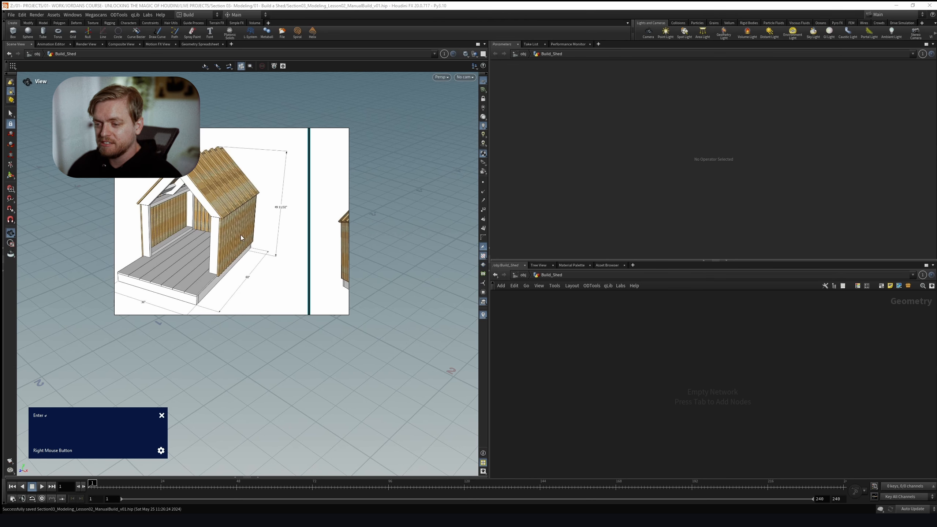
left_click_drag(350, 320, 390, 358)
right_click_drag(220, 233, 247, 242)
left_click_drag(255, 242, 289, 234)
scroll(331, 238, "up", 1)
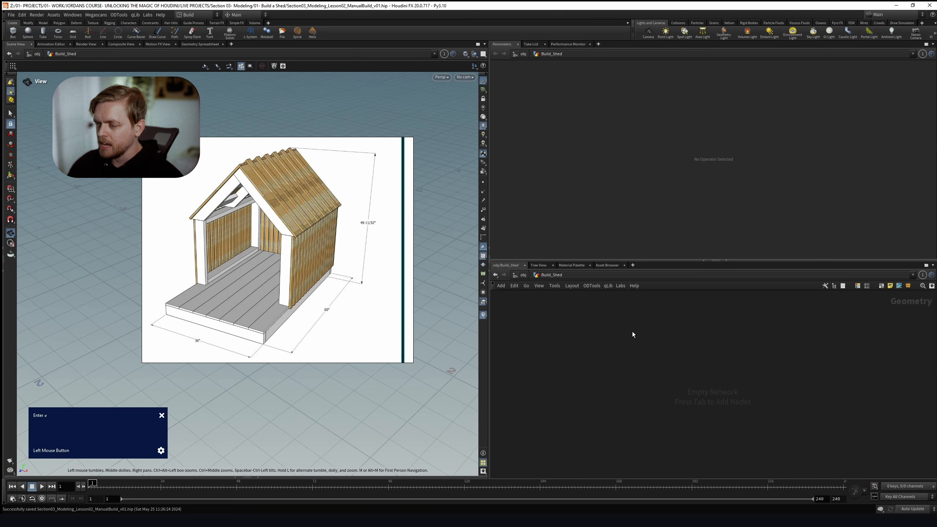
right_click_drag(343, 190, 300, 119)
Add a Box node inside the Build_Shed network and position it there
left_click(654, 361)
key("Tab")
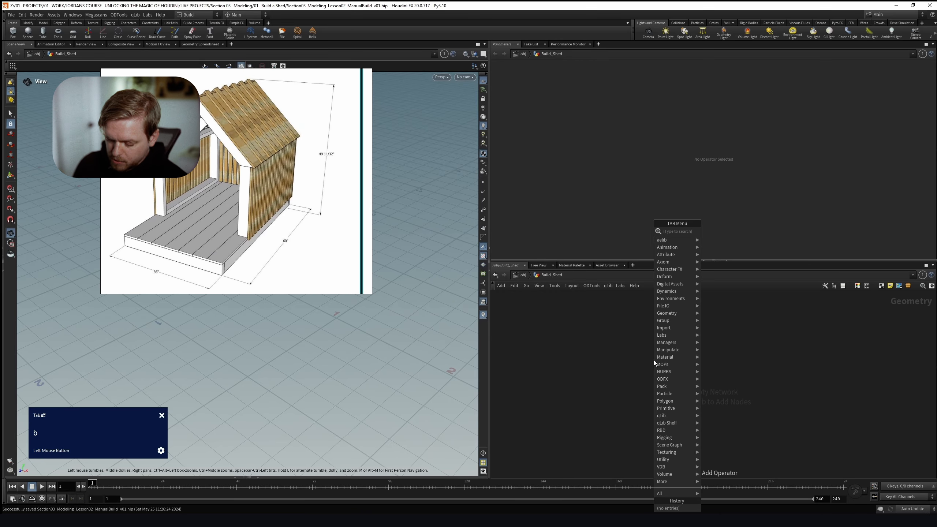
type("bo")
type("ol")
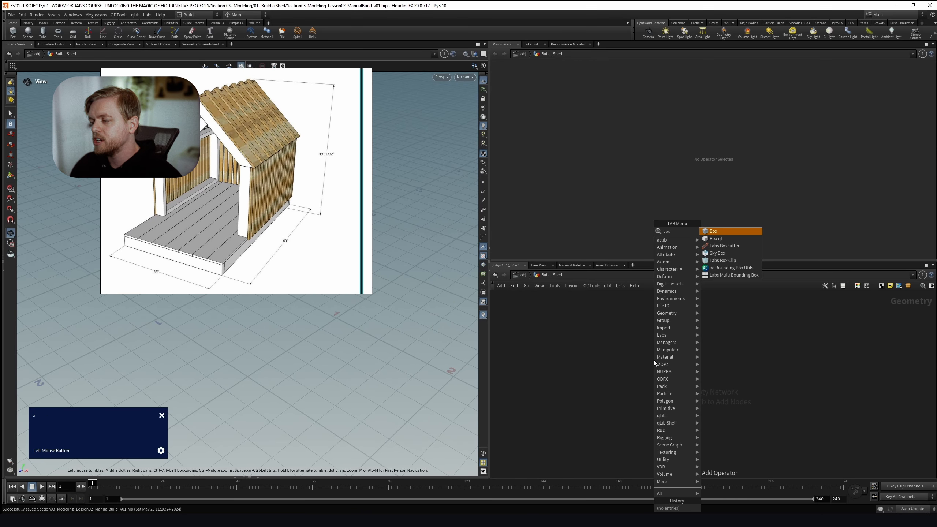
key("BackSpace")
key("BackSpace")
key("BackSpace")
key("BackSpace")
type("box")
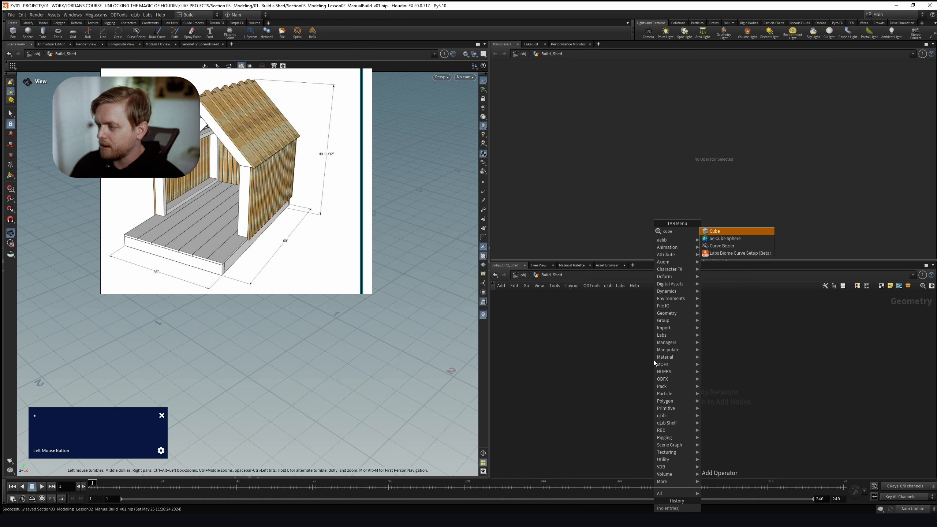
key("Return")
left_click(657, 340)
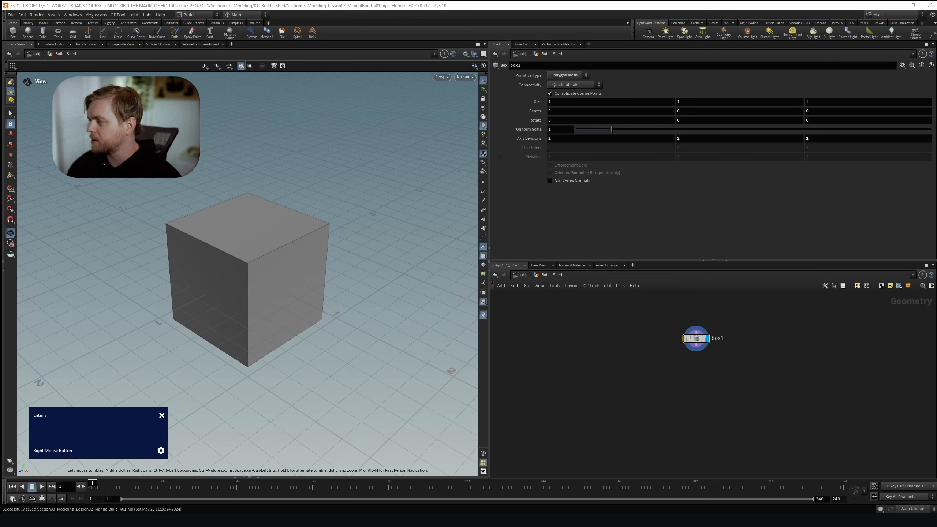
left_click_drag(717, 341, 688, 343)
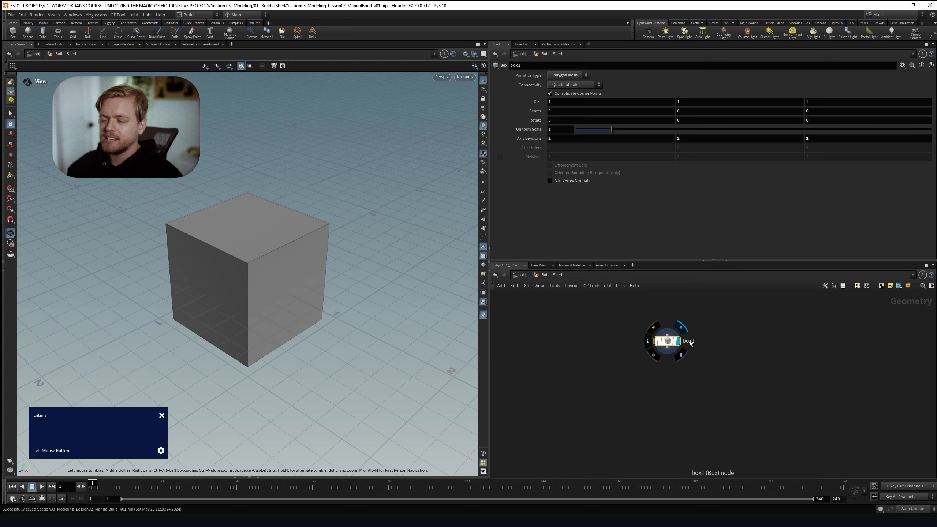
right_click_drag(933, 259, 532, 218)
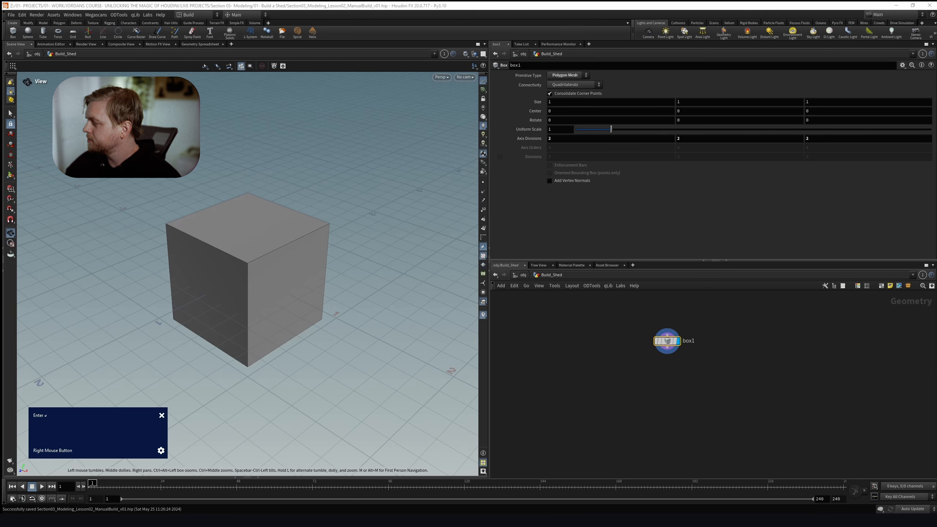
mouse_move(268, 281)
left_mouse_down("alt")
mouse_move(260, 290)
mouse_move(259, 272)
mouse_move(268, 287)
left_mouse_up("alt")
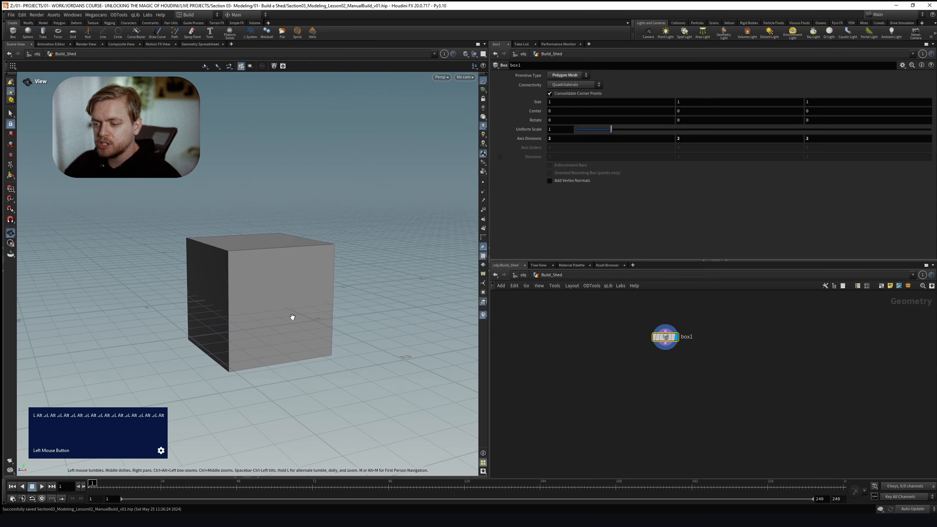
scroll(260, 325, "up", 3)
left_click_drag(260, 318, 287, 314, "alt")
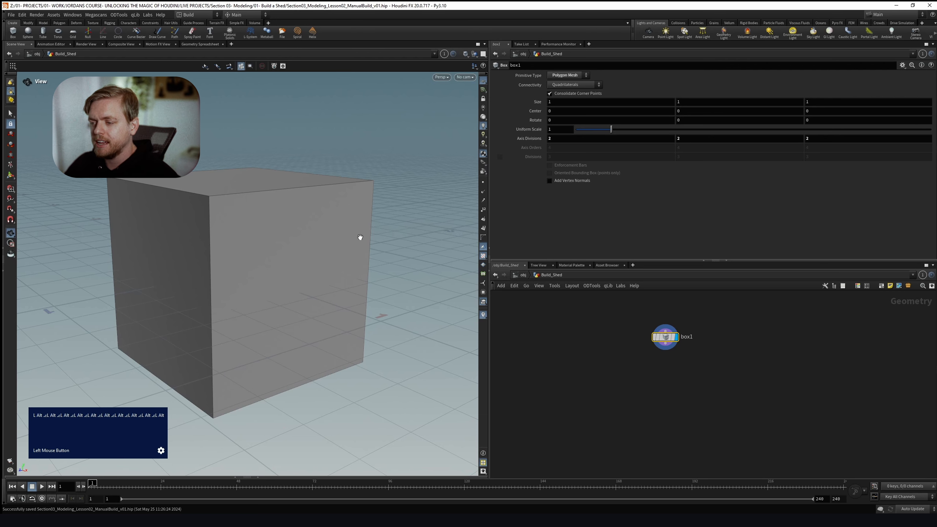
View the box from the right side, raise its Y center to about 0.36 and show its transform handles
right_click_drag(360, 237, 301, 257, "alt")
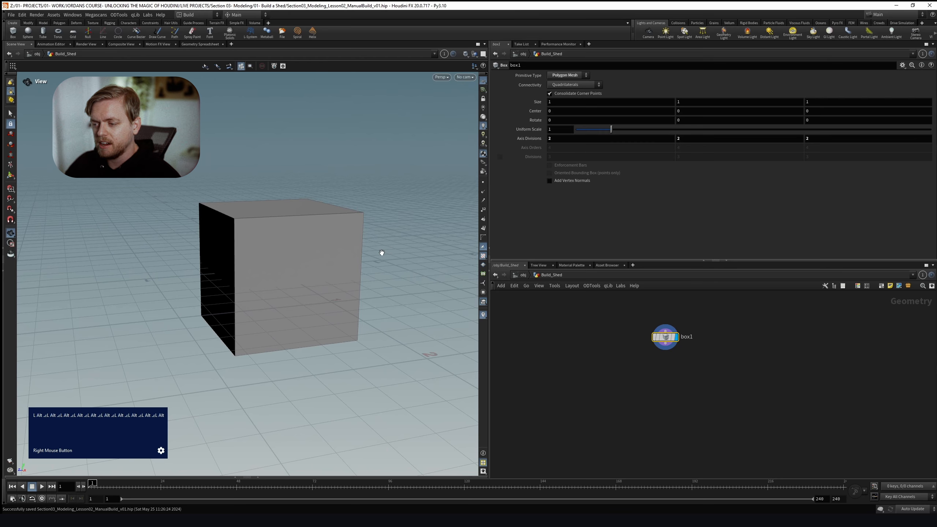
left_click_drag(335, 230, 537, 348, "alt")
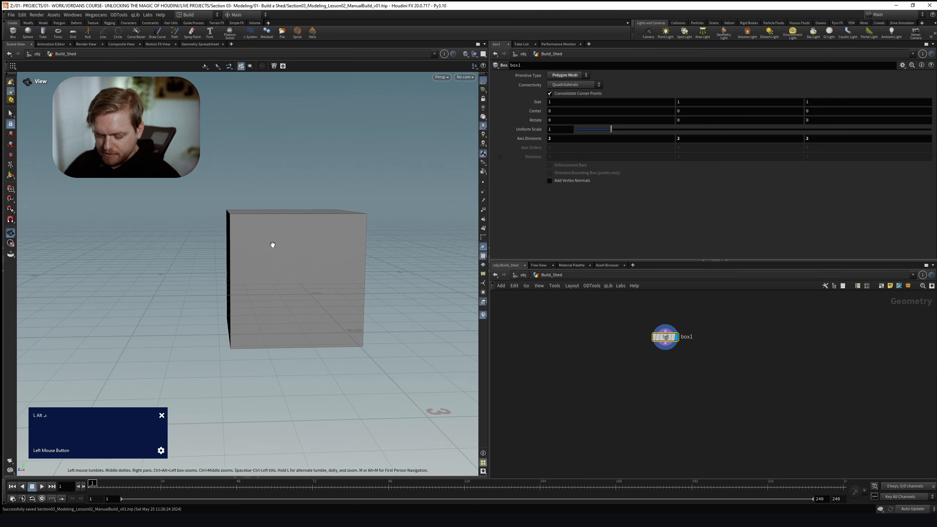
key("space+2")
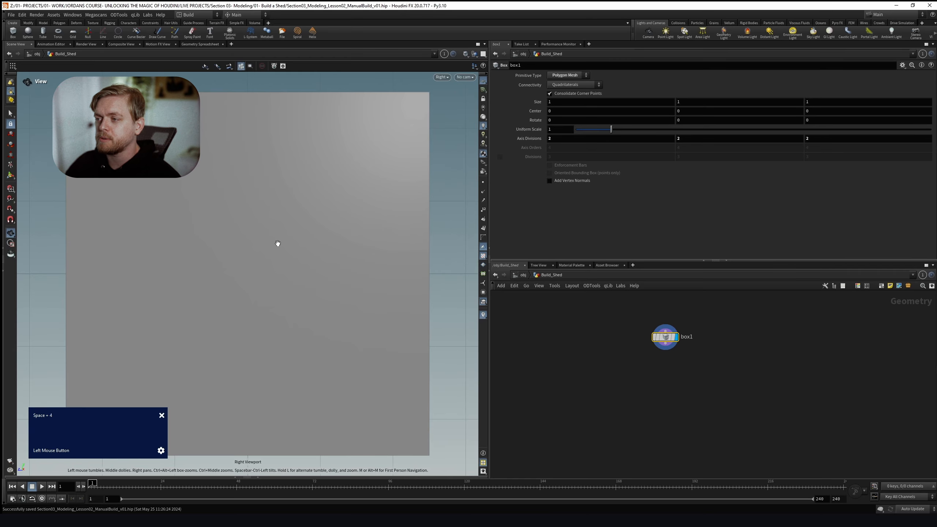
key("space+4")
right_click_drag(276, 245, 376, 258, "alt")
right_click_drag(293, 230, 278, 251, "alt")
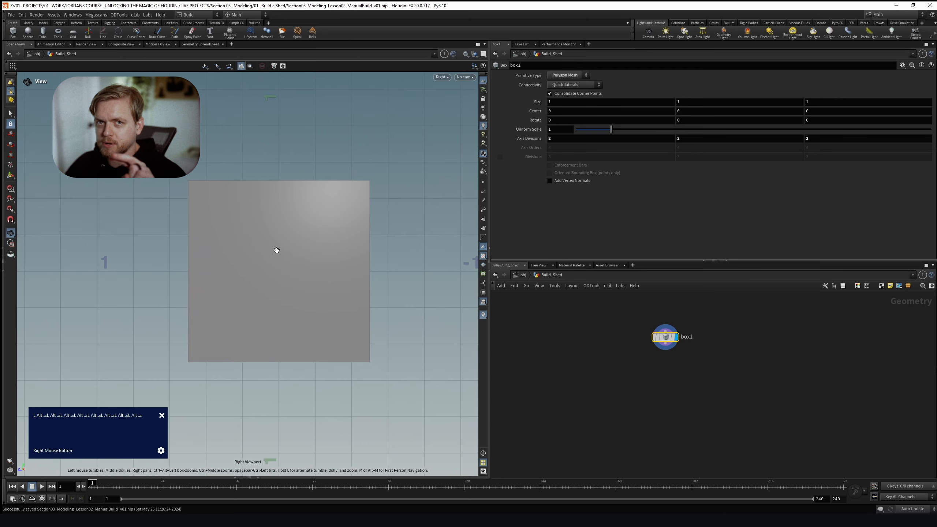
left_click(666, 334)
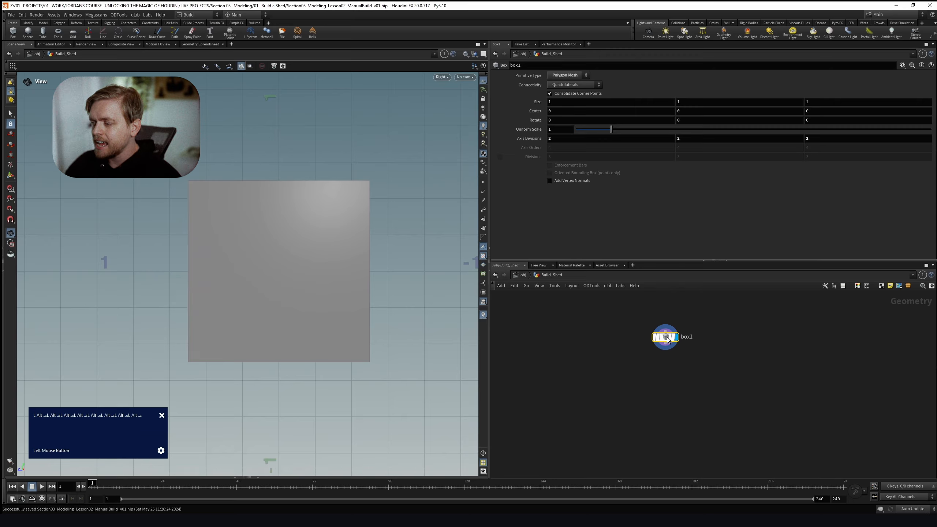
middle_click_drag(687, 114, 803, 116)
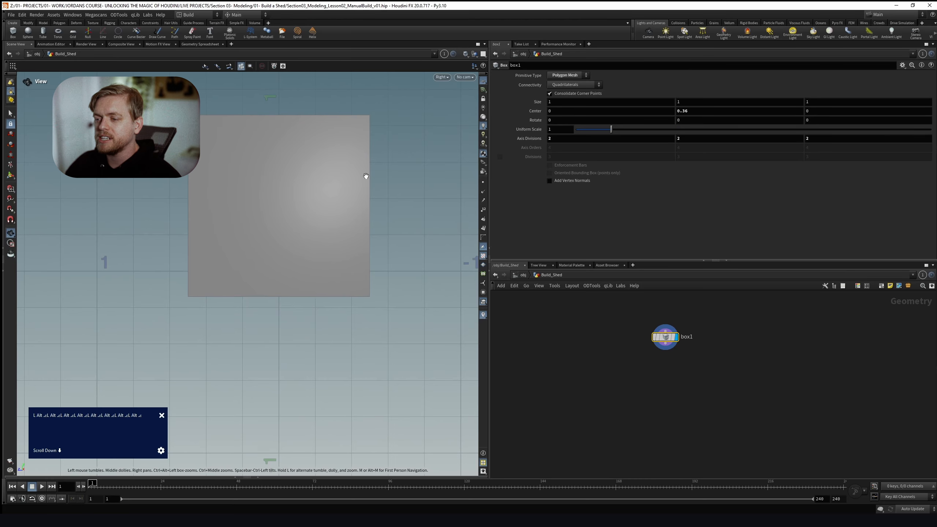
left_click(11, 176)
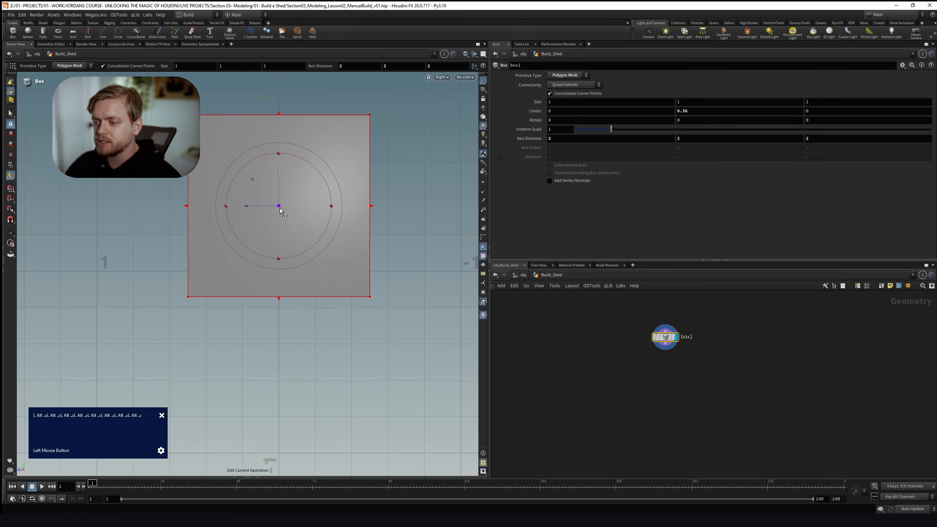
Set the box's Y center to 0.5 so its base rests on the grid
left_click(684, 111)
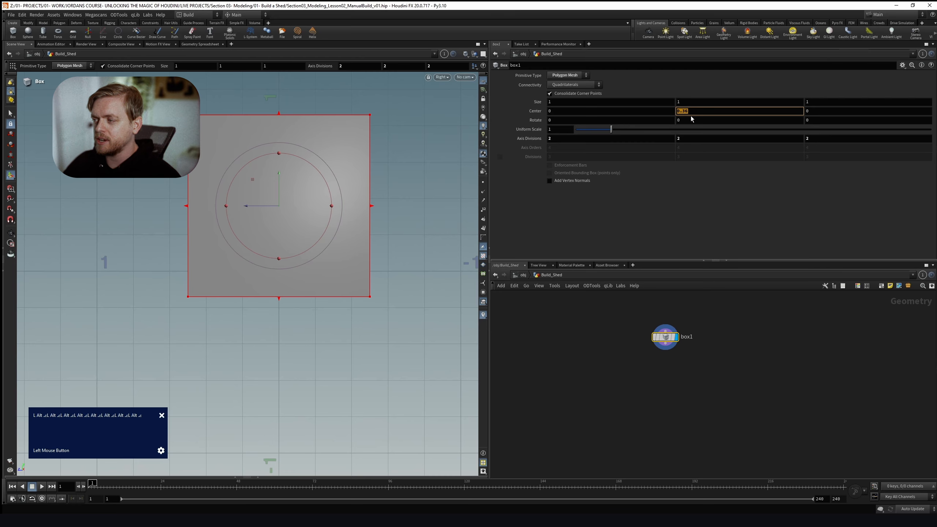
middle_click_drag(687, 111, 688, 115)
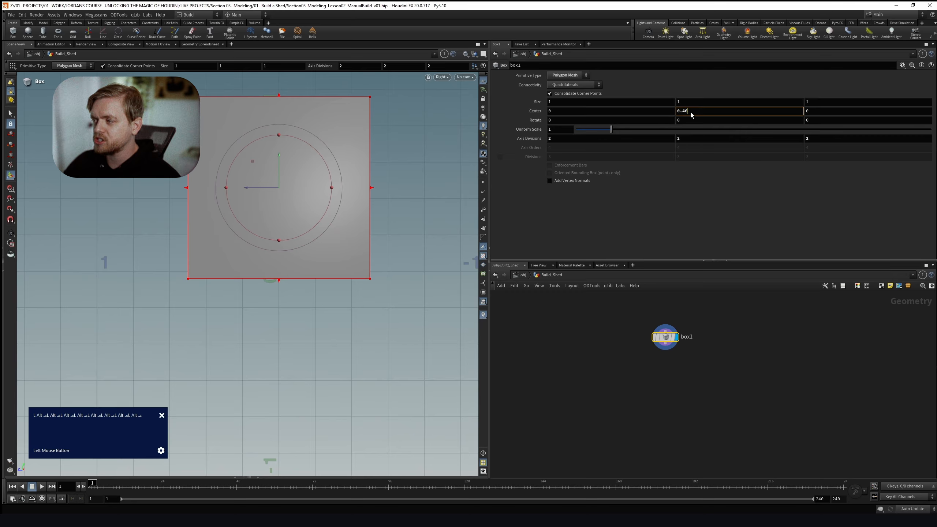
type(".5")
key("Return")
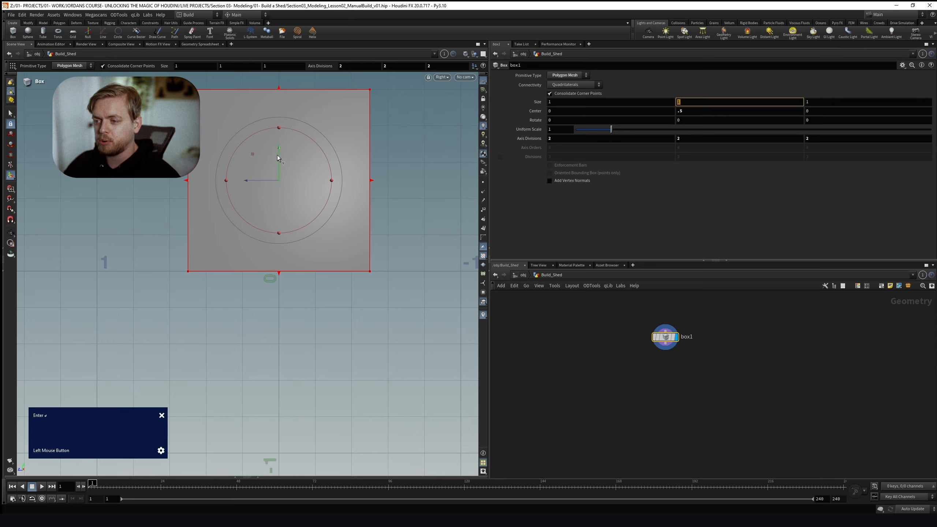
Try adjusting the box's Y size and set it back to 1
middle_click_drag(694, 101, 653, 115)
key("Return")
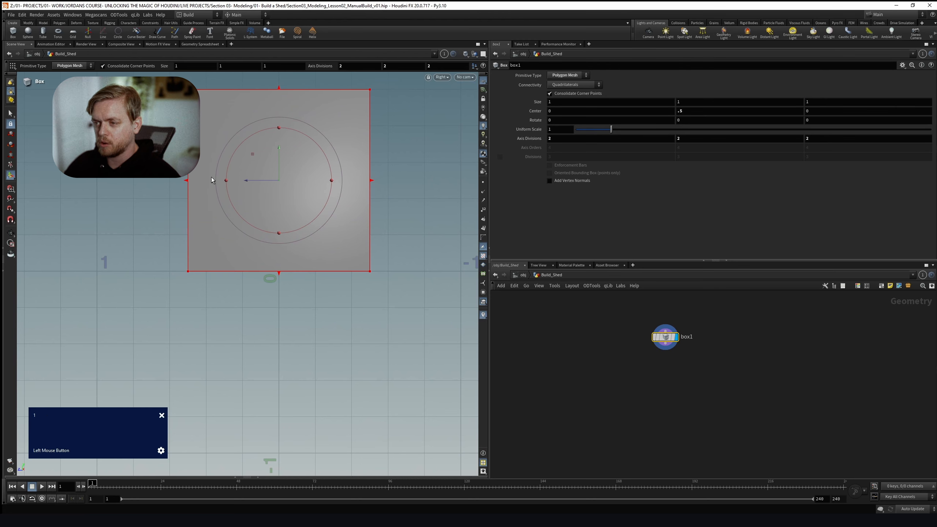
left_click(684, 110)
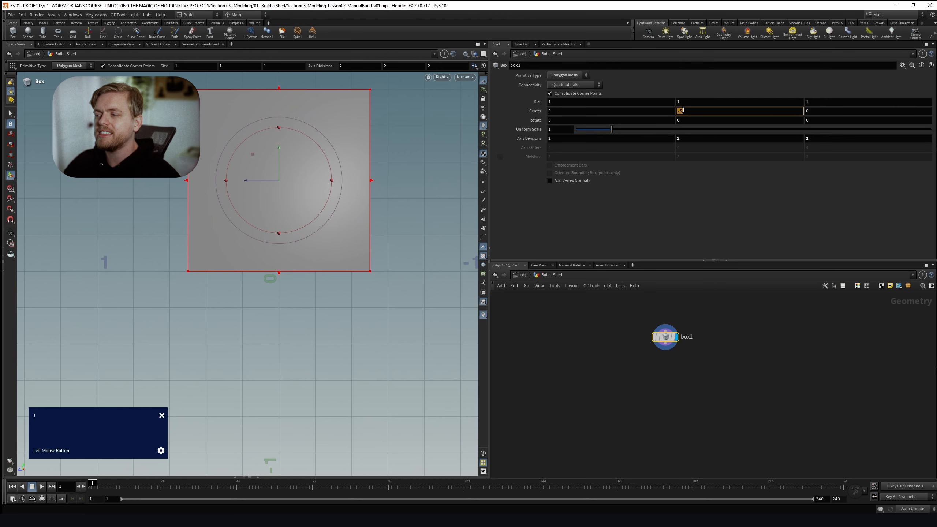
left_click(682, 102)
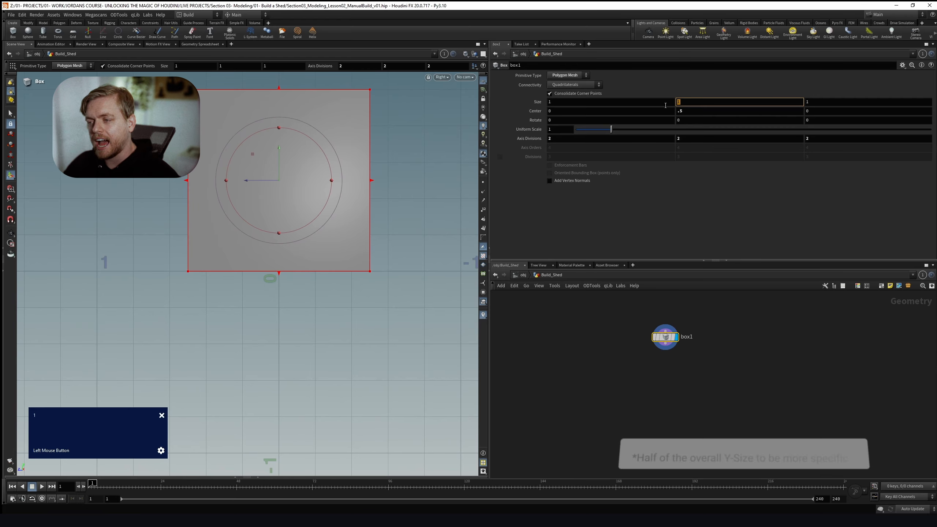
type("1")
left_click(292, 196, "alt")
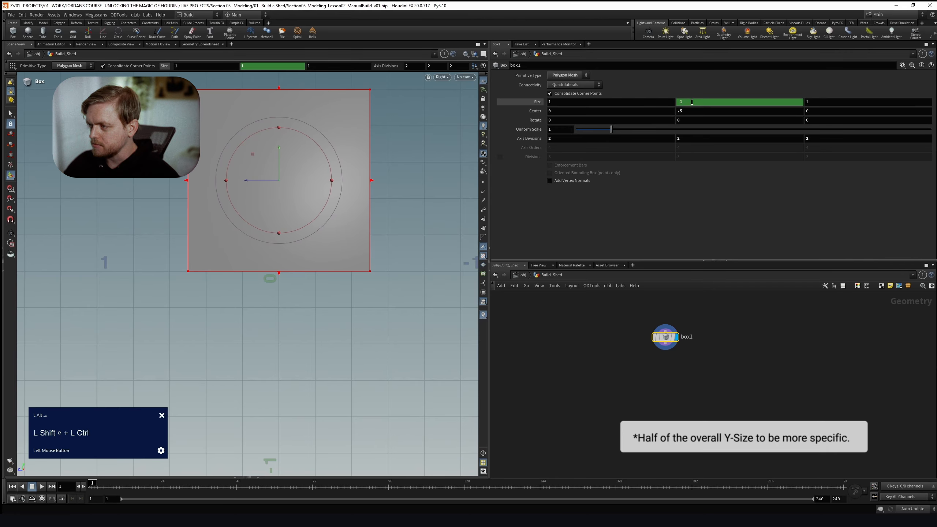
Return to the perspective view and compare the box with the shed reference image
key("space+1")
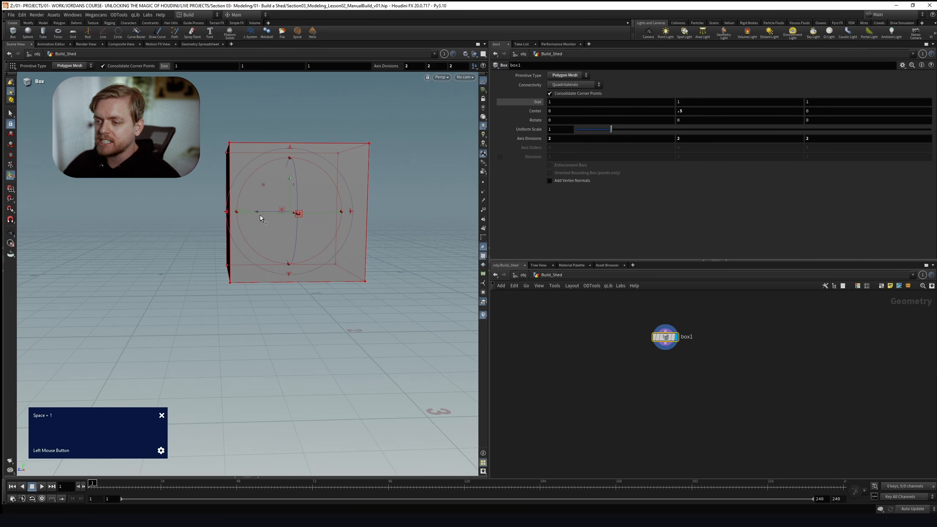
left_click_drag(293, 210, 277, 233, "alt")
right_click_drag(936, 325, 411, 297)
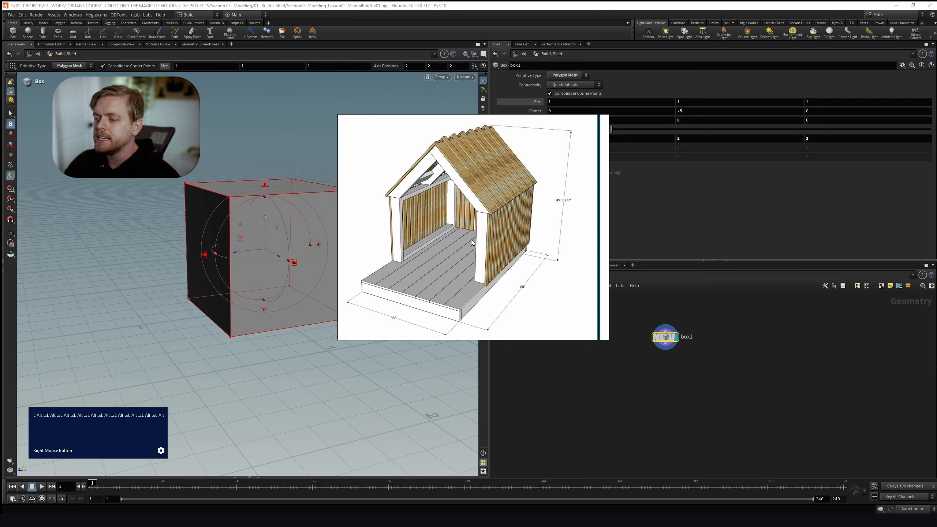
right_click_drag(469, 241, 936, 233)
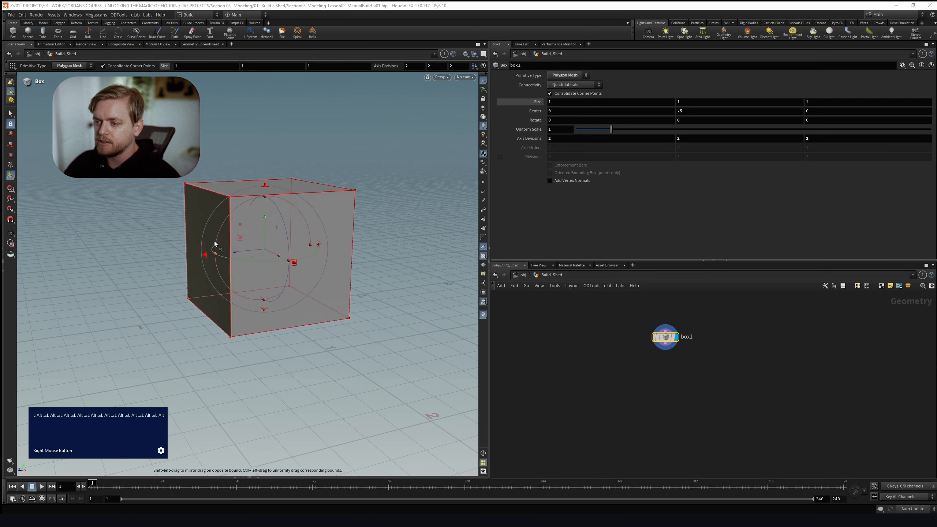
right_click_drag(261, 241, 255, 249, "alt")
left_click_drag(256, 248, 266, 244, "alt")
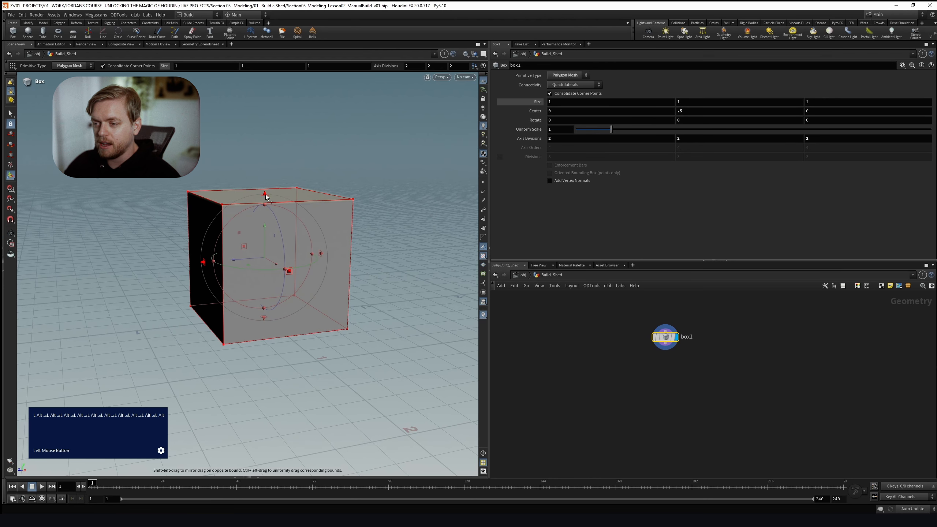
Stretch the box from its top and side face handles to about 1.53 high and 1.21 deep
left_click_drag(259, 267, 266, 125, "alt")
left_click_drag(267, 125, 303, 212, "alt")
left_click_drag(134, 227, 235, 231)
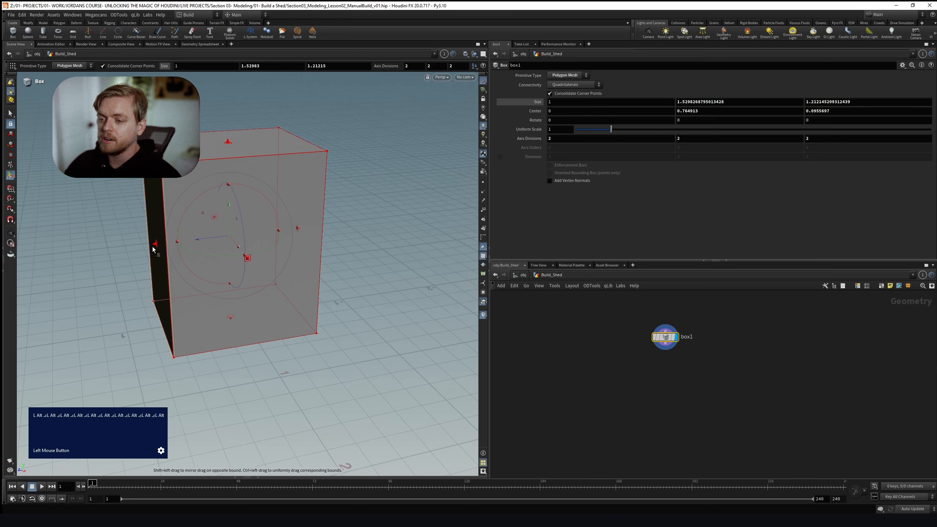
Resize the box symmetrically in depth and height with mirrored face handles, and scale it uniformly
left_click_drag(155, 245, 190, 240, "shift")
left_click_drag(228, 145, 246, 256, "shift")
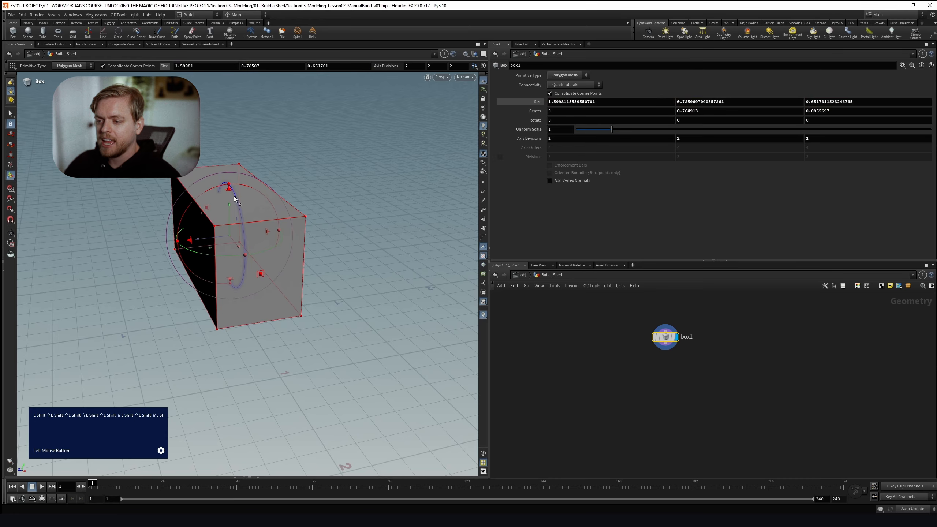
mouse_move(228, 192)
left_mouse_down("ctrl")
mouse_move(232, 225)
mouse_move(234, 173)
mouse_move(223, 179)
mouse_move(236, 238)
mouse_move(231, 179)
left_mouse_up("ctrl")
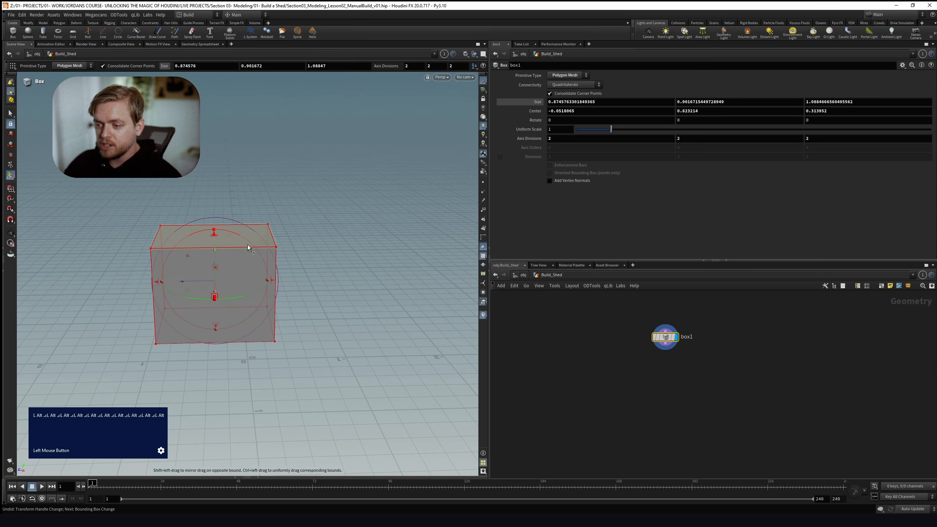
Try moving and rotating the box with its transform handles
left_click_drag(248, 245, 210, 295)
key("ctrl+z")
right_click_drag(184, 250, 269, 242, "alt")
left_click_drag(269, 242, 251, 245, "alt")
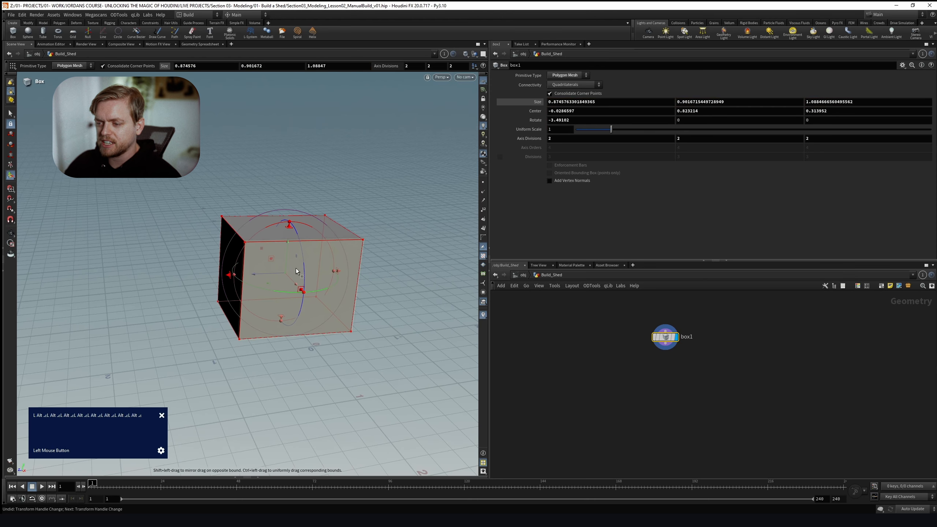
Undo the trial moves, rotations and handle resizes of the box
key("ctrl+z")
key("ctrl+z")
key("ctrl+z")
key("ctrl+z")
key("ctrl+z")
key("ctrl+z")
key("ctrl+z")
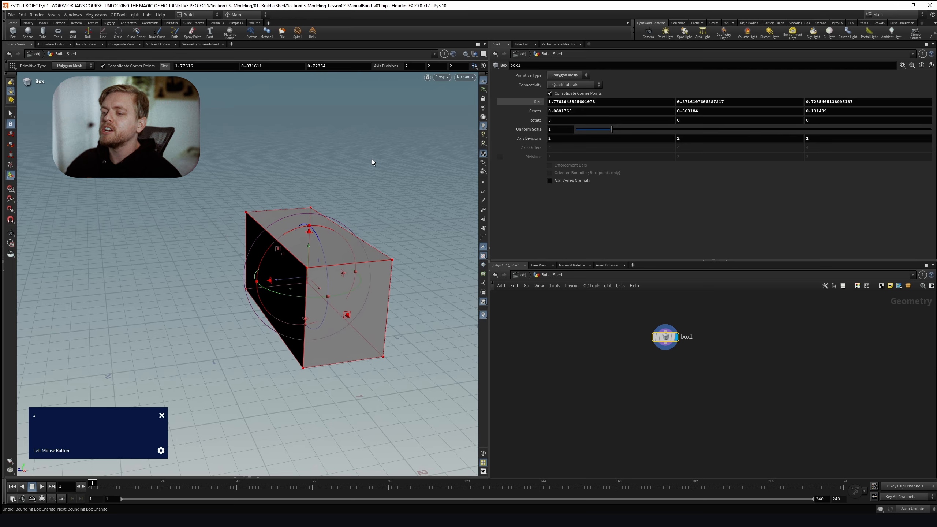
key("ctrl+z")
key("ctrl+z")
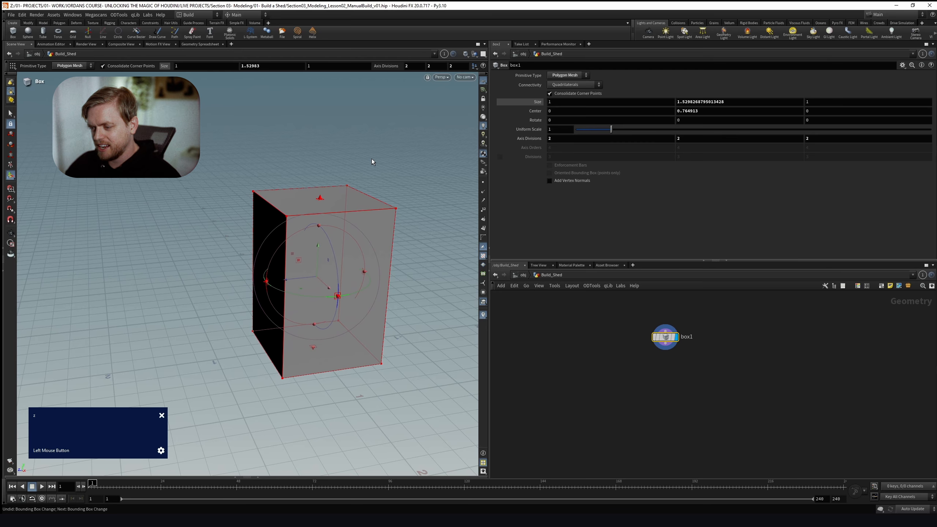
right_click_drag(358, 180, 313, 236, "alt")
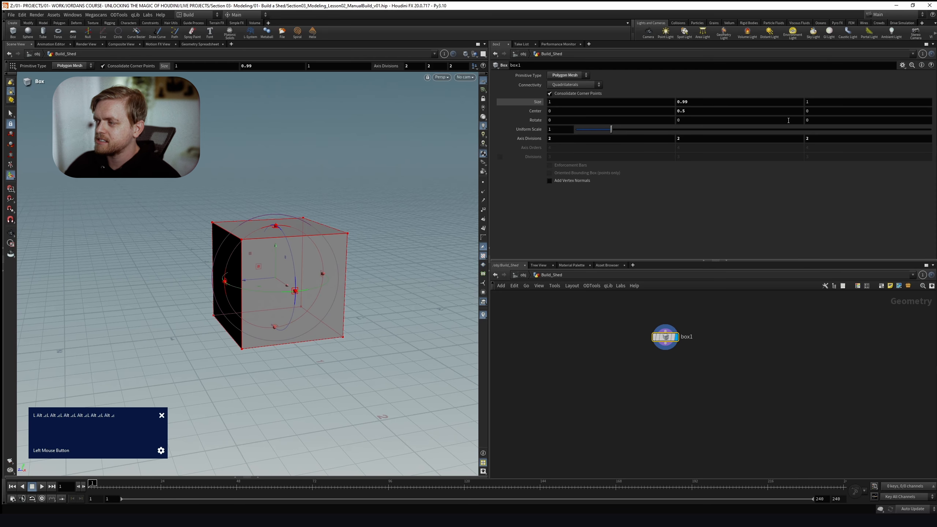
Set the box's Y size to 1
left_click(683, 102)
type("1")
key("Return")
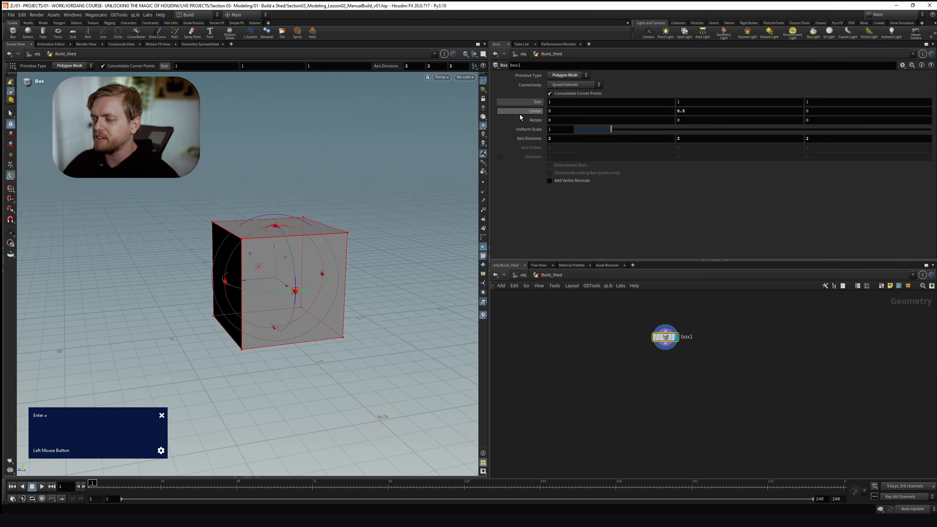
left_click_drag(299, 302, 280, 223, "alt")
key("ctrl+z")
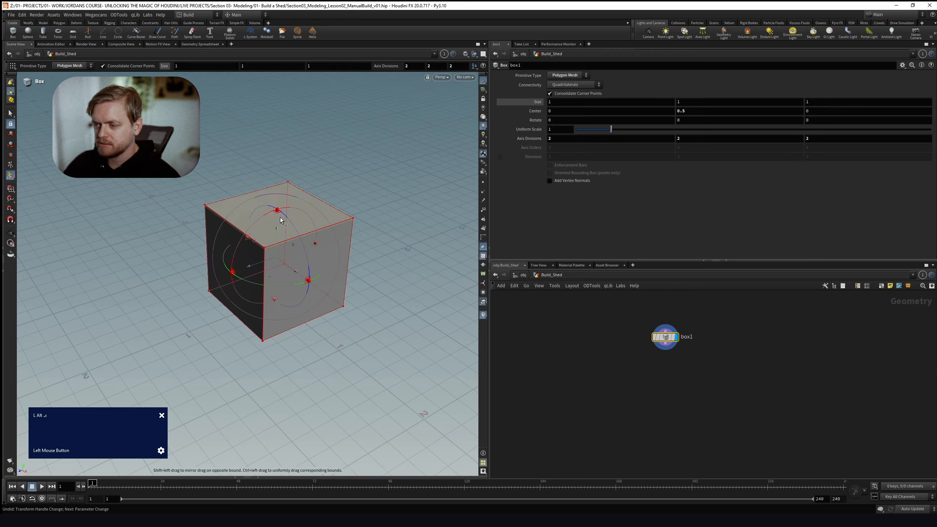
Lower the box's top face with its handle to form a floor slab about 0.064 thick
scroll(277, 216, "up", 5, "alt")
left_click_drag(278, 208, 295, 364)
right_click_drag(295, 364, 275, 239, "alt")
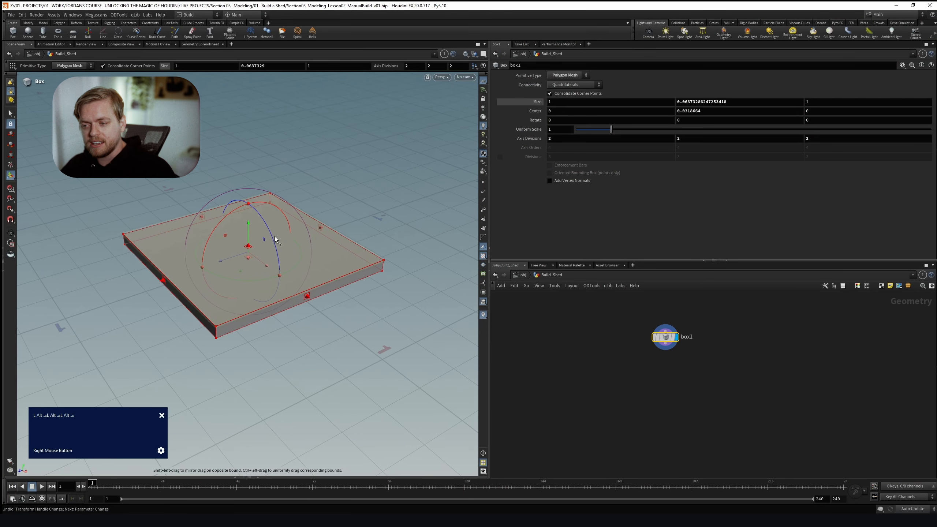
left_click_drag(275, 239, 266, 300, "alt")
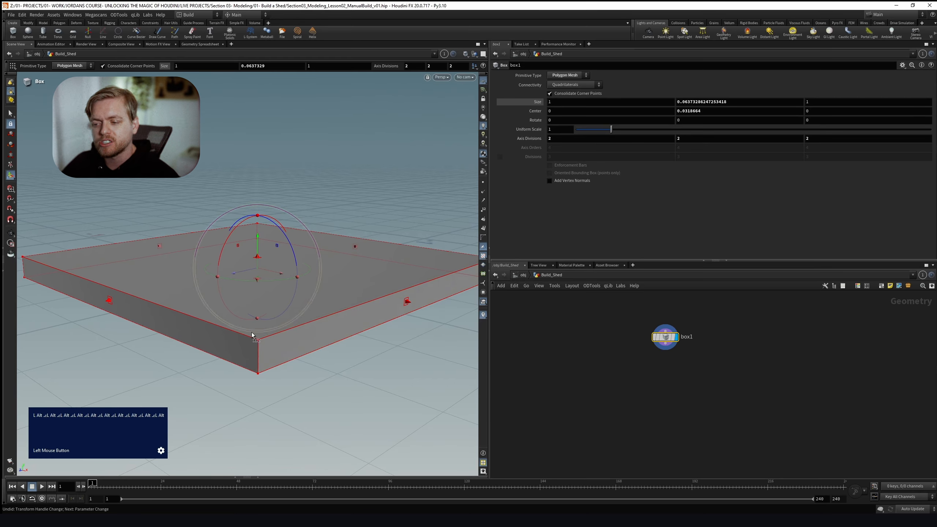
left_click_drag(238, 289, 234, 261, "alt")
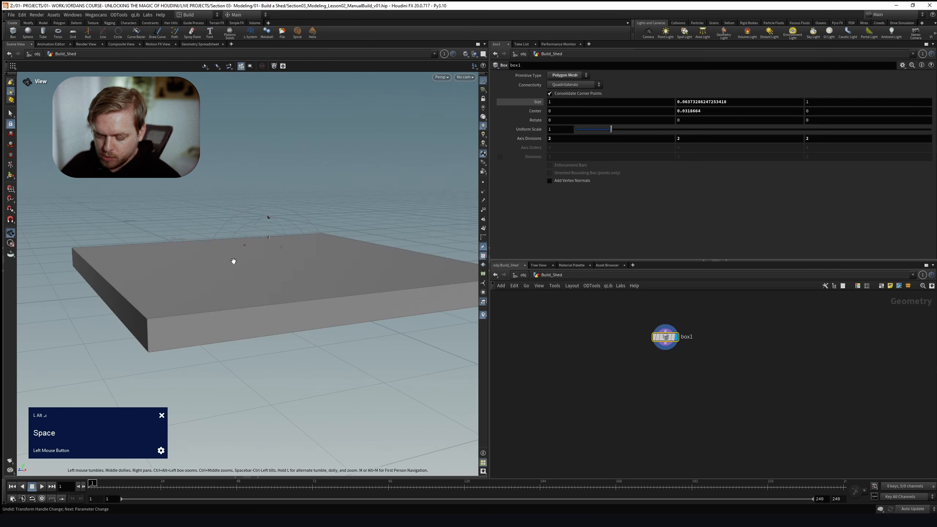
Examine the flattened slab in the right, front and left orthographic views
key("space+4")
scroll(267, 278, "up", 2)
scroll(267, 278, "up", 2)
right_click_drag(267, 278, 243, 289, "alt")
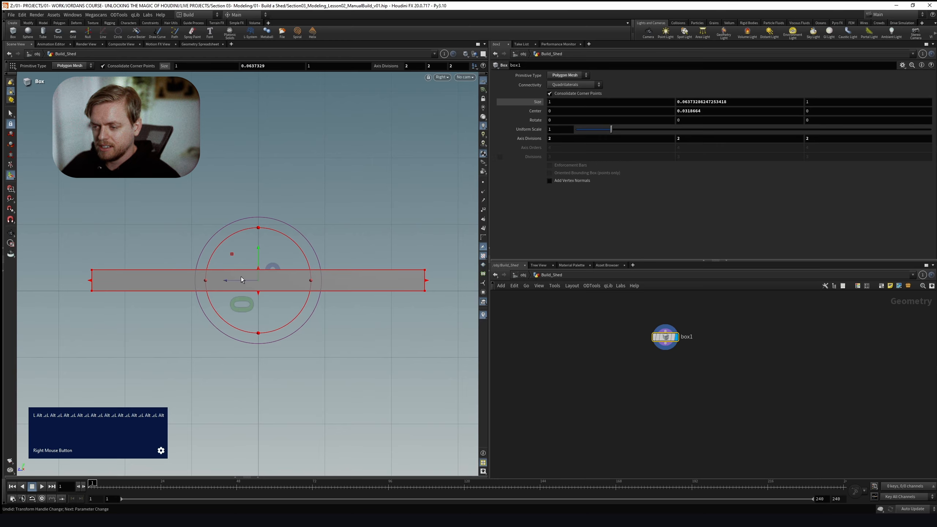
key("space+3")
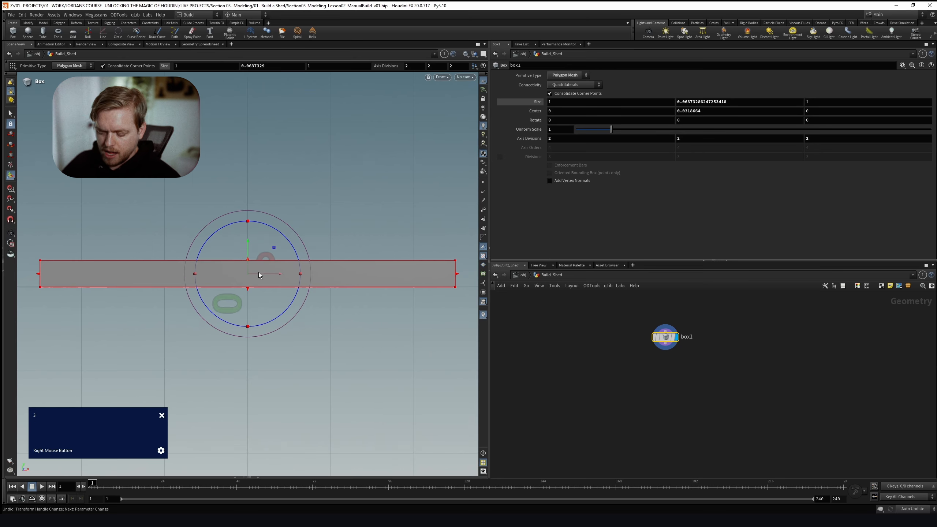
key("space+3")
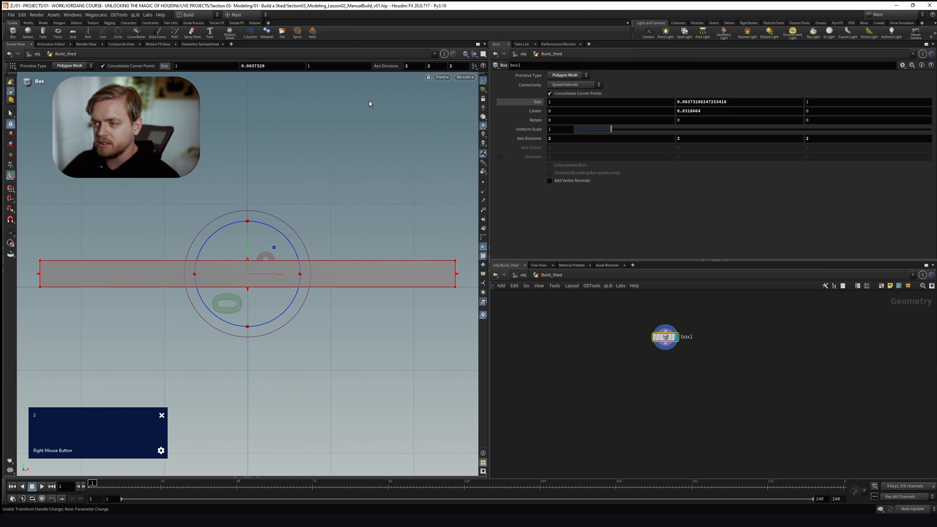
key("space+3")
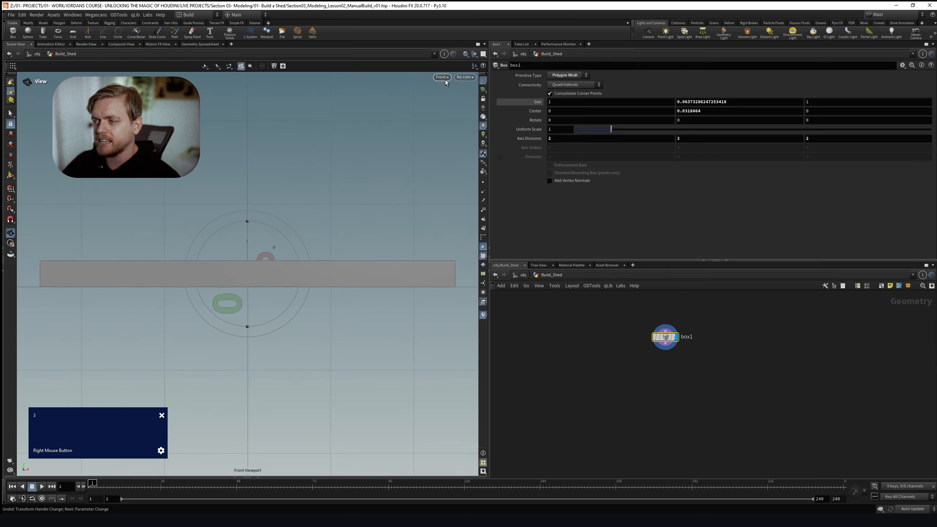
key("space+4")
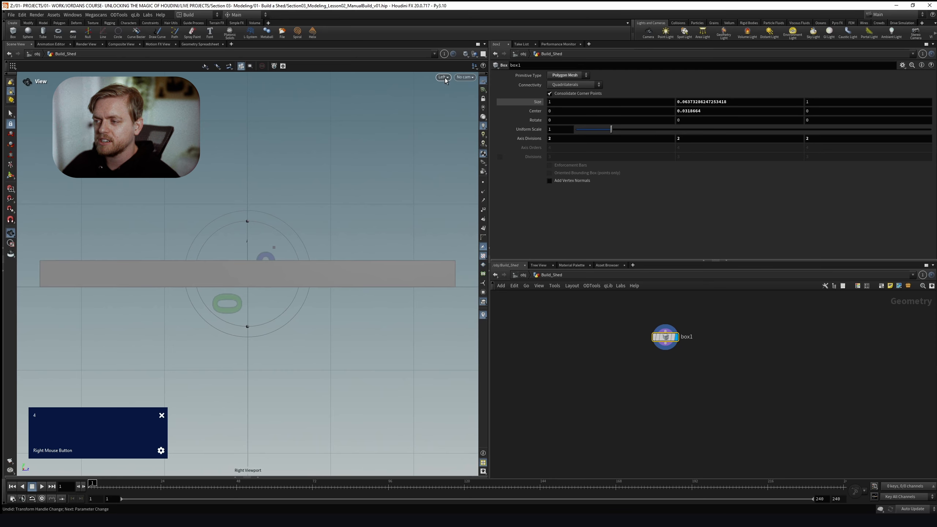
Inspect the floor slab in the top and bottom orthographic views and in perspective
right_click(444, 78)
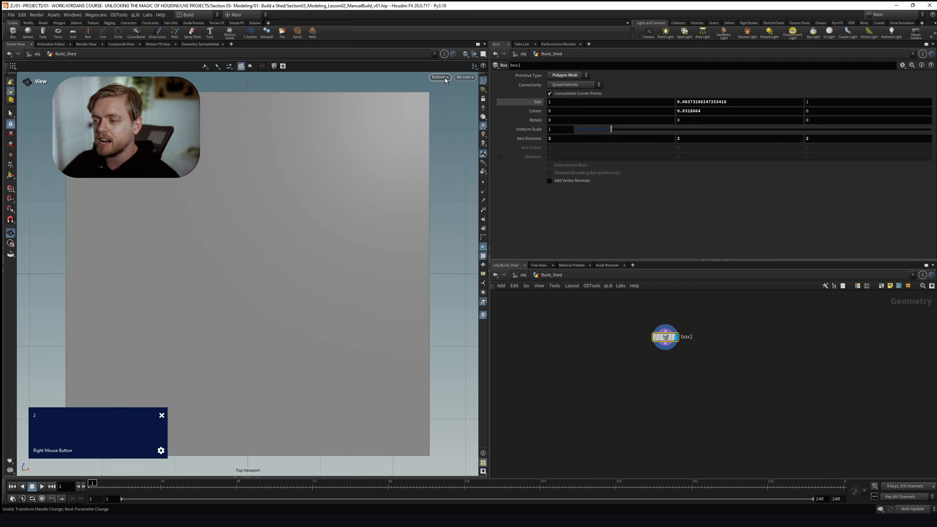
right_click(445, 77)
right_click_drag(279, 263, 282, 258, "alt")
key("Return")
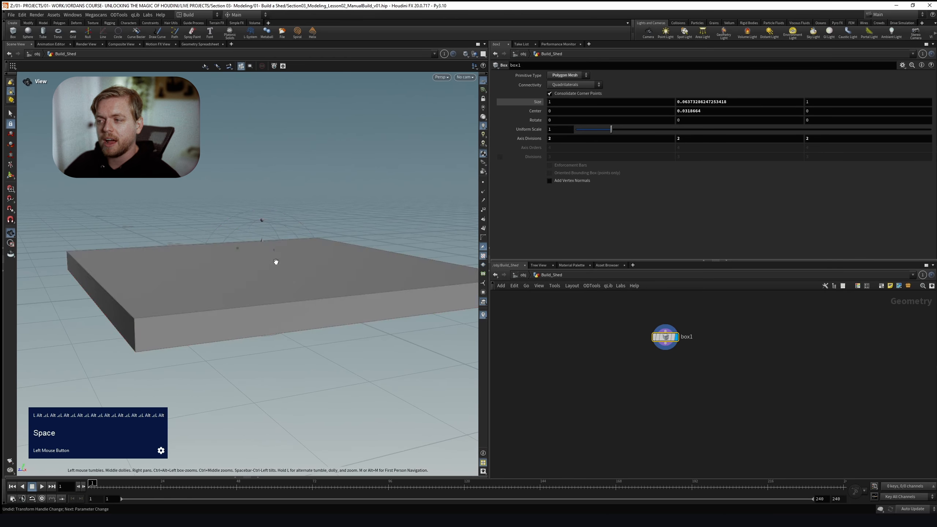
Lower the slab's top face with its handle in the front view to a thickness of about 0.06
key("space+3")
right_click_drag(254, 261, 266, 251, "alt")
key("Return")
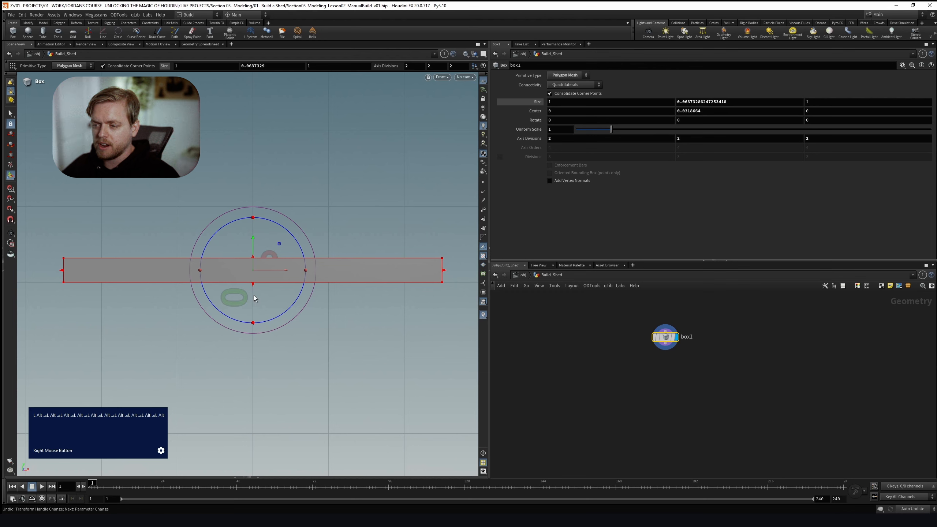
left_click_drag(253, 258, 253, 273)
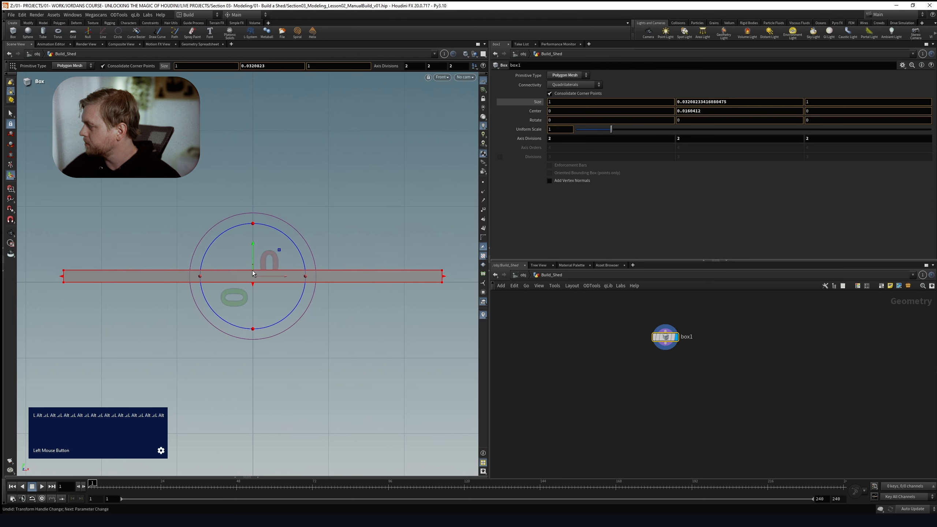
key("space+1")
left_click_drag(266, 266, 294, 276, "alt")
scroll(274, 285, "up", 2, "alt")
right_click_drag(274, 285, 281, 285, "alt")
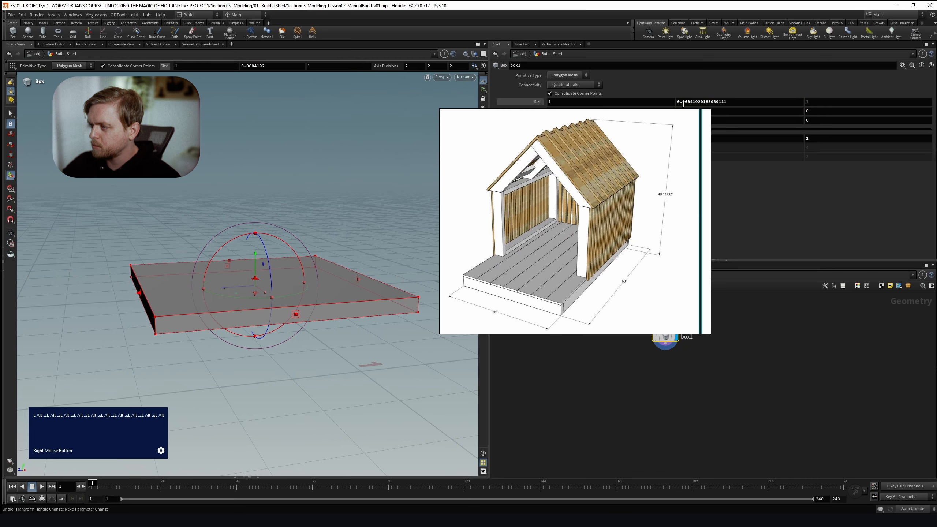
Round the box's Y size to exactly 0.06
left_click_drag(688, 101, 775, 109)
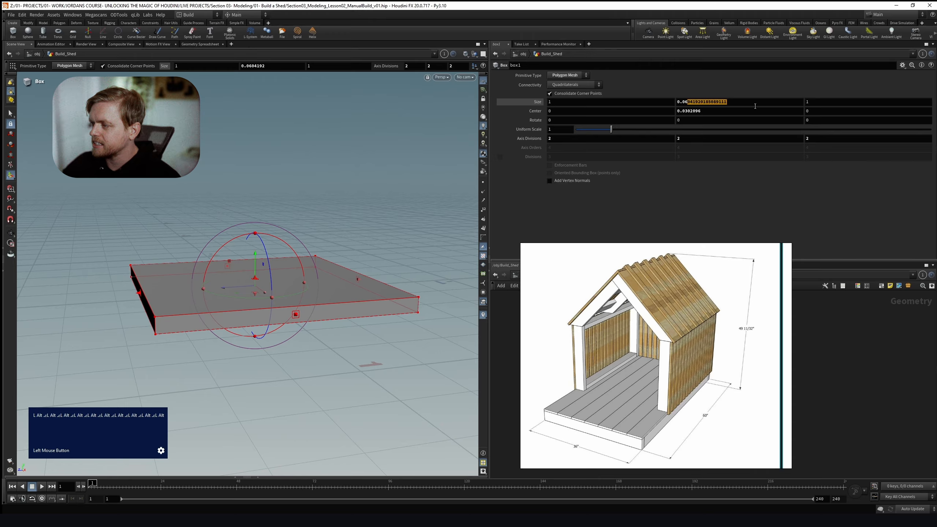
key("BackSpace")
key("Return")
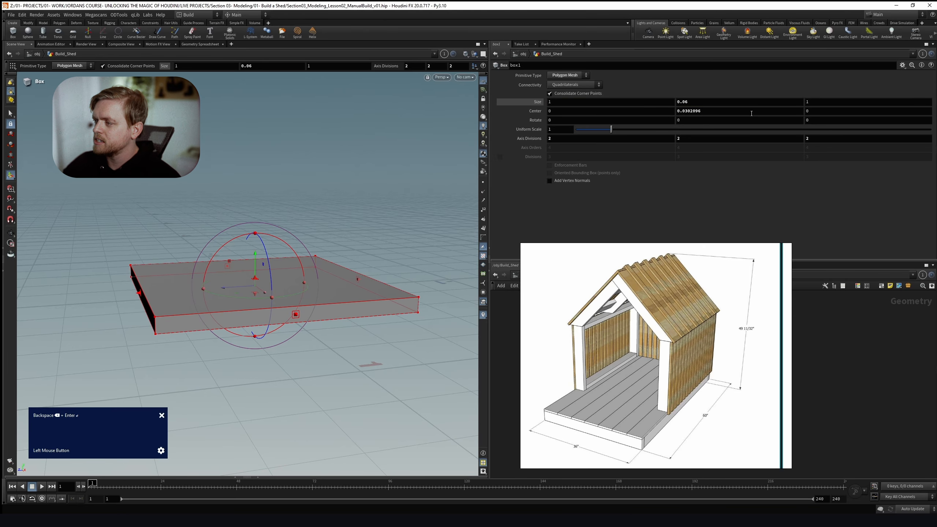
Compare the slab's proportions in perspective with the floor and its marked dimensions in the shed reference image
left_click_drag(253, 276, 249, 270, "alt")
right_click_drag(277, 279, 257, 286, "alt")
left_click_drag(257, 286, 258, 289, "alt")
right_click_drag(654, 340, 644, 233)
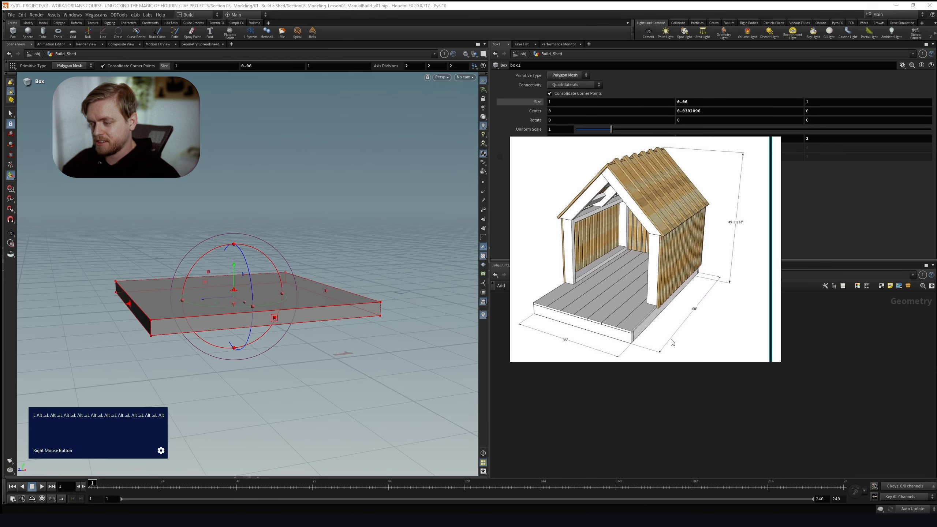
right_click_drag(668, 261, 698, 341)
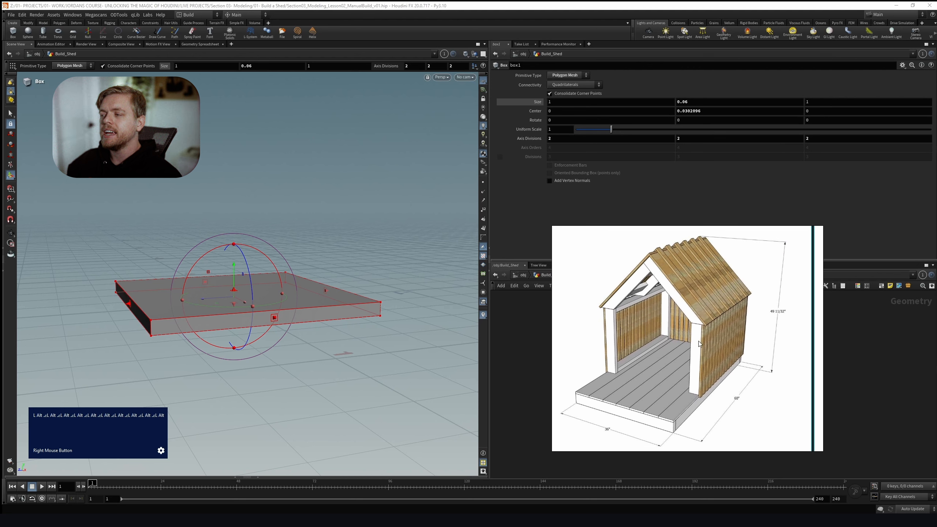
left_click_drag(206, 269, 245, 290, "alt")
right_click_drag(244, 290, 257, 293, "alt")
left_click_drag(257, 293, 264, 295, "alt")
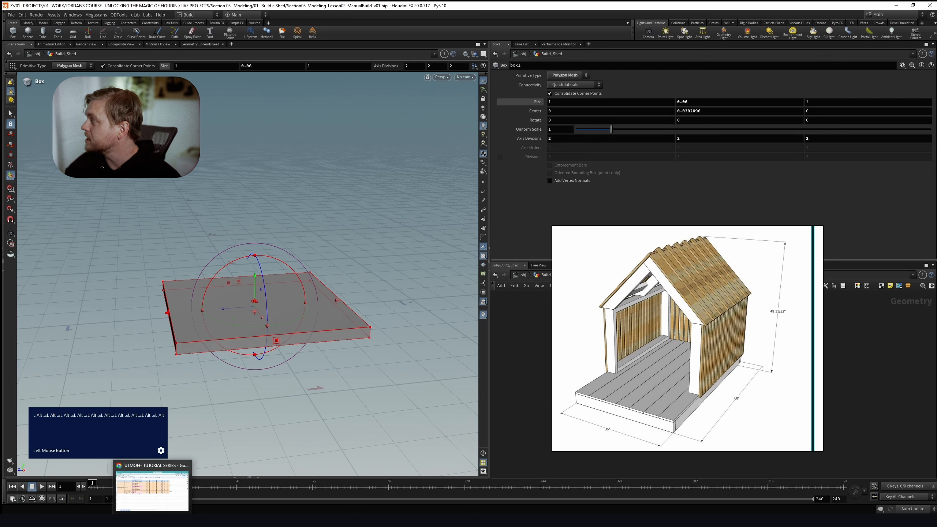
Switch to the web browser, search Google for "36 inches in meters", copy the converted value and minimize the browser
key("Return")
left_click_drag(936, 125, 198, 28)
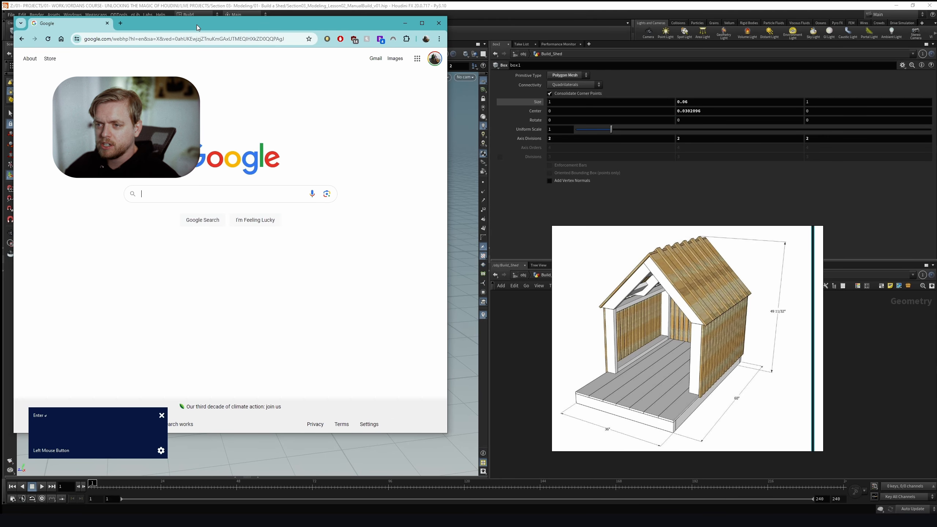
left_click(155, 193)
type("36 inches in meters")
key("Return")
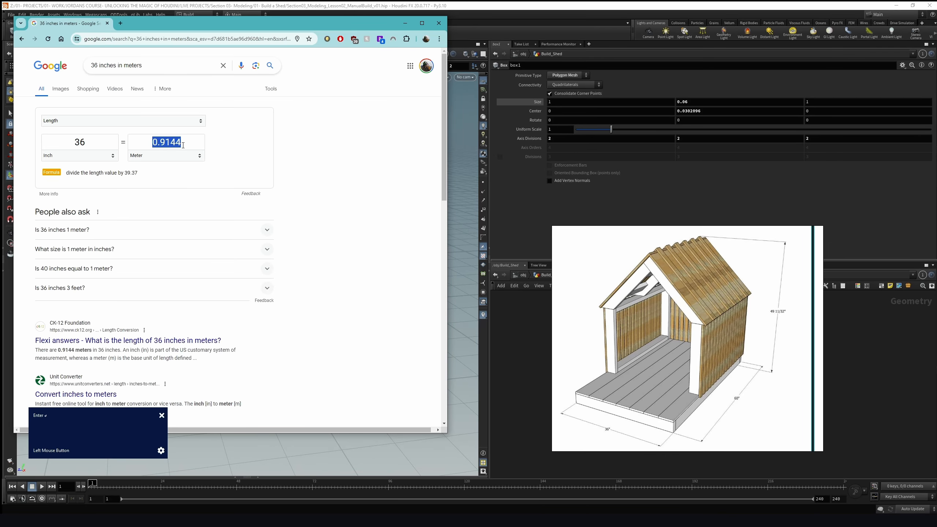
left_click(405, 23)
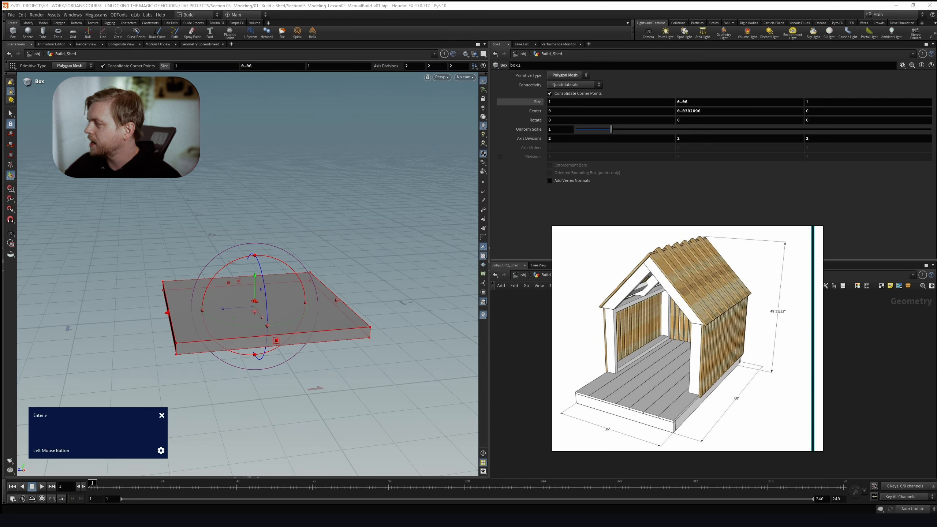
Set the box's X size to the converted shed width of 0.9144
left_click_drag(332, 281, 310, 258, "alt")
mouse_move(561, 102)
middle_mouse_down()
mouse_move(581, 102)
mouse_move(559, 102)
mouse_move(568, 103)
middle_mouse_up()
left_click(584, 100)
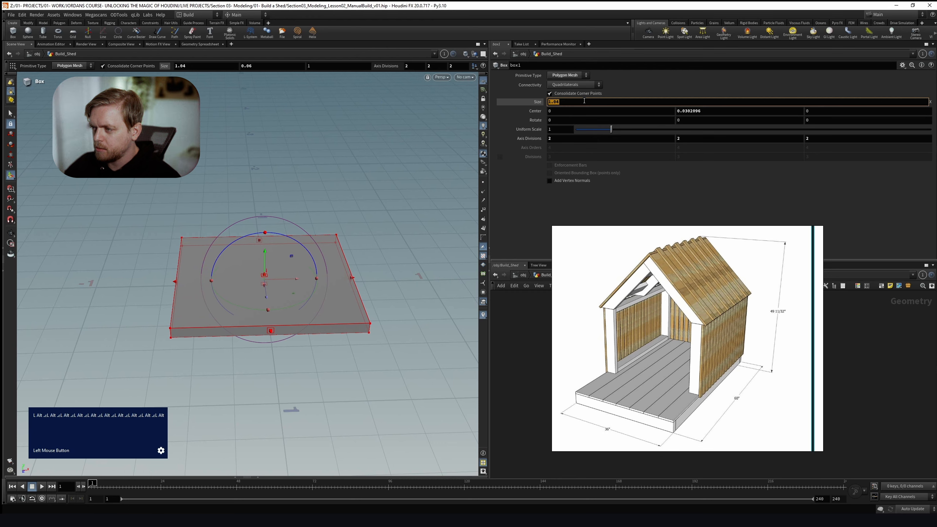
type("0.9144")
left_click_drag(332, 288, 303, 297, "alt")
key("Return")
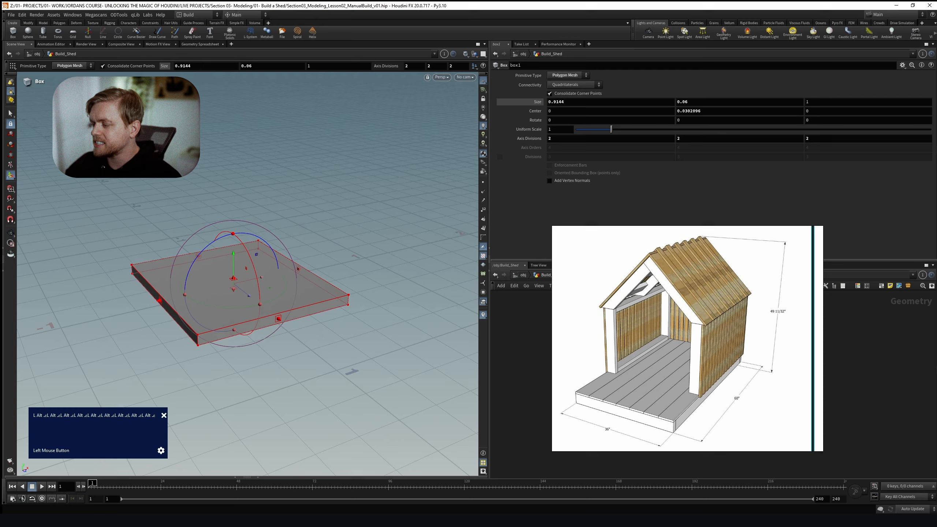
Switch to the browser's length converter, convert 60 inches to meters, copy the result and return to Houdini
key("alt+Tab")
double_click(350, 182)
type("60")
key("Return")
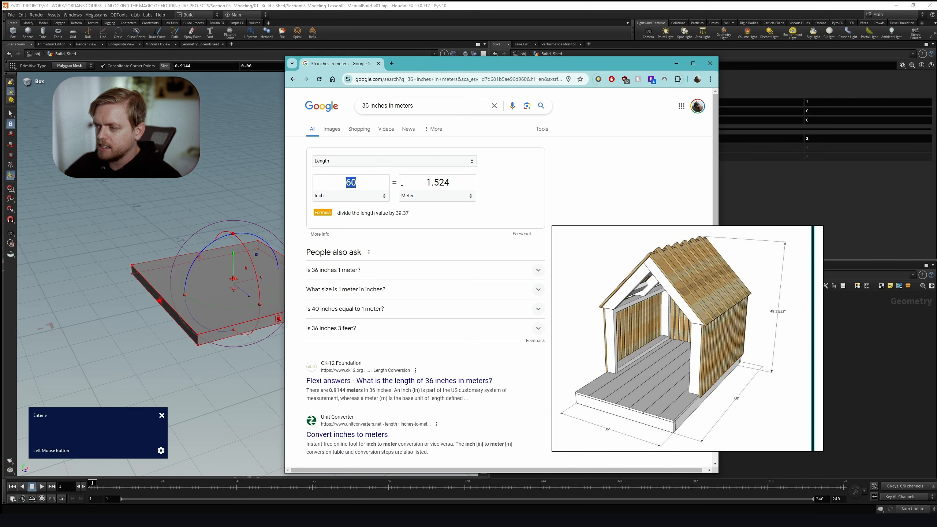
left_click_drag(402, 183, 464, 176)
key("alt+Tab")
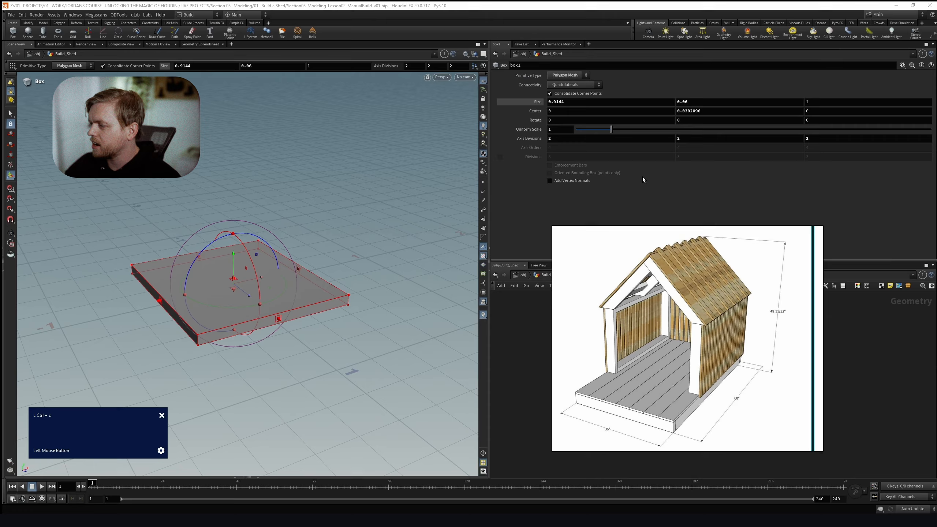
Set the box's Z size to the converted shed length of 1.524
left_click(820, 105)
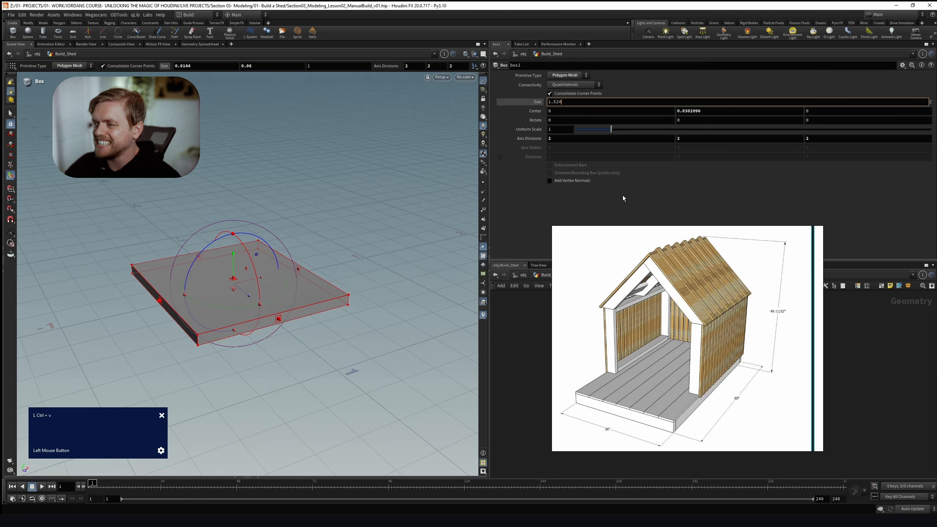
key("Return")
left_click_drag(347, 296, 258, 281, "alt")
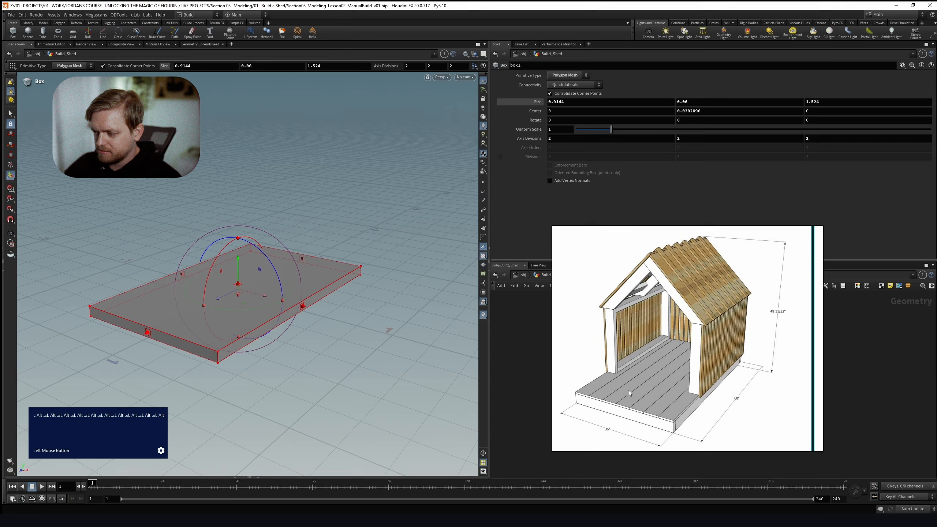
Raise the slab's top face slightly with its handle, and set the box's Y size to 0.08
right_click_drag(260, 296, 274, 294, "alt")
mouse_move(274, 294)
left_mouse_down("alt")
mouse_move(294, 298)
mouse_move(274, 294)
left_mouse_up("alt")
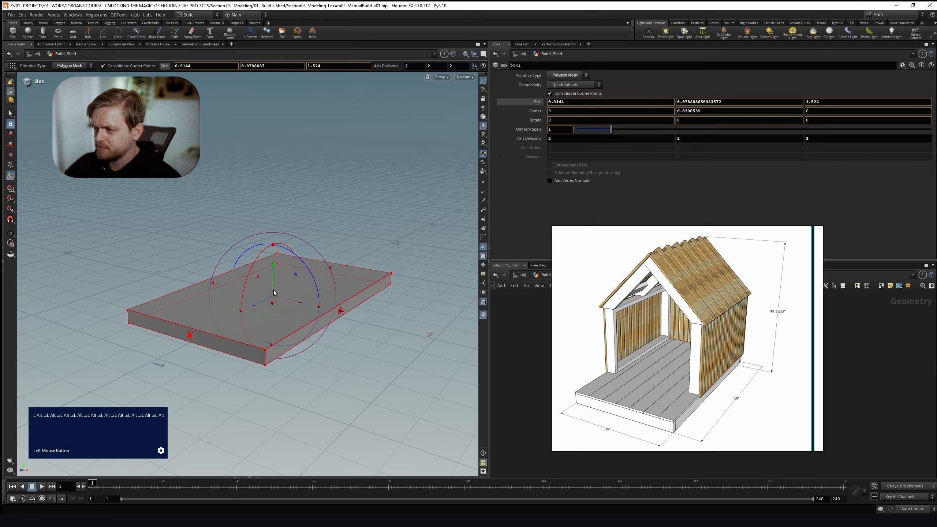
double_click(739, 100)
type("0.08")
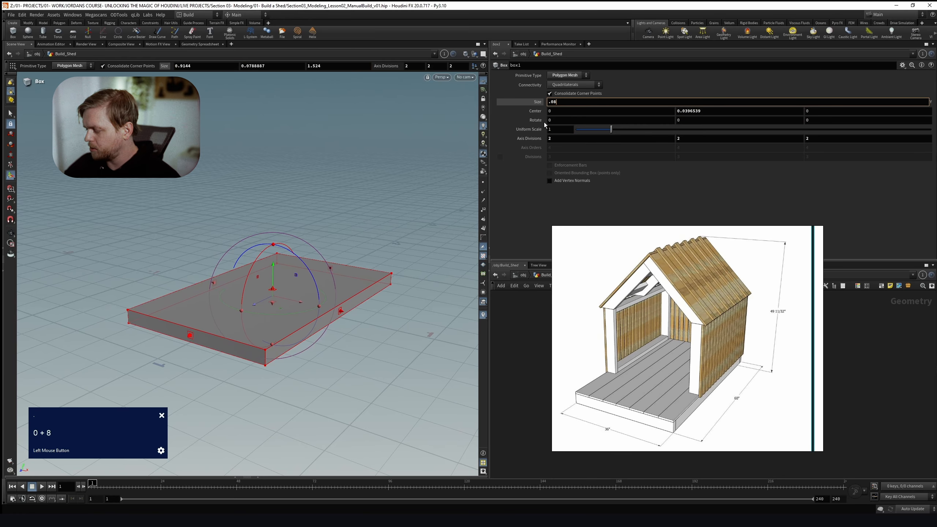
key("Return")
left_click_drag(178, 355, 260, 312, "alt")
right_click_drag(260, 312, 310, 314, "alt")
left_click_drag(310, 314, 294, 308, "alt")
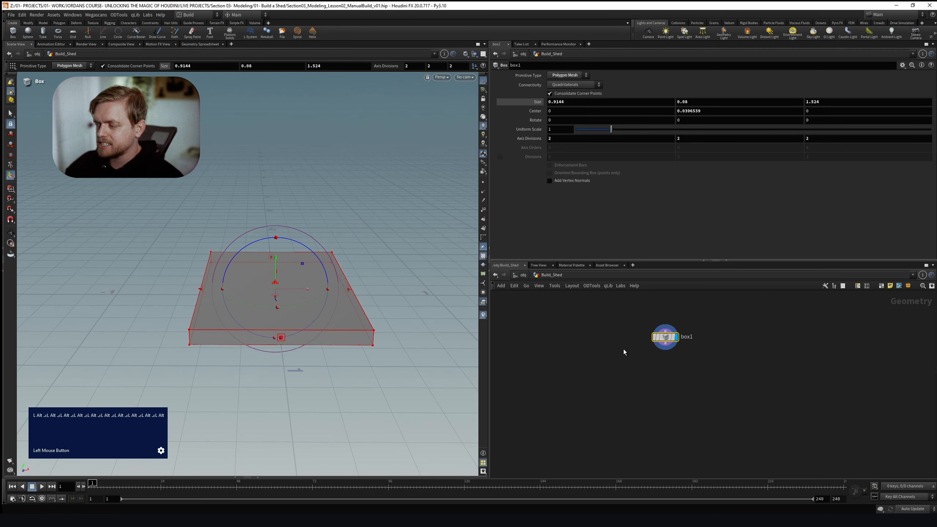
Move the box node aside in the network and rename it as base
left_click_drag(669, 338, 628, 338)
double_click(647, 337)
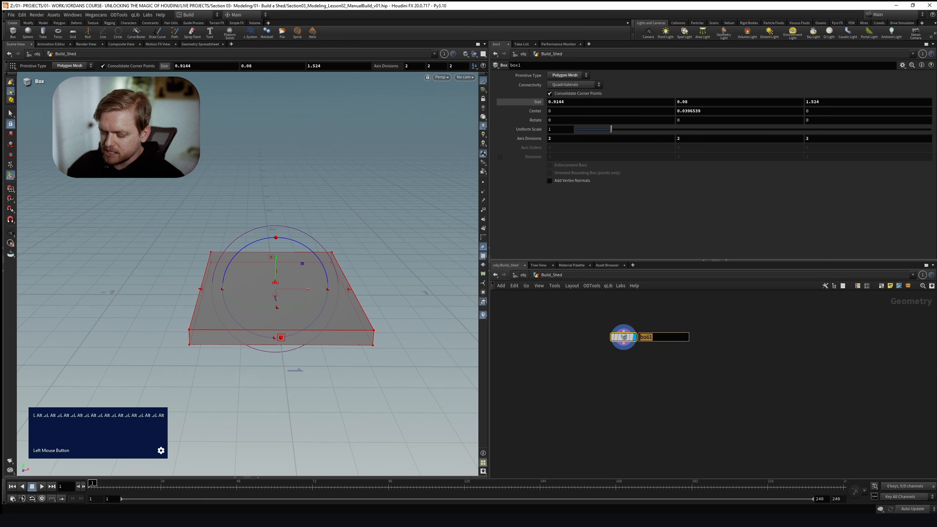
type("base")
key("Return")
Add a second Box node to the network beside the base node
right_click_drag(685, 349, 670, 353)
key("Tab")
type("box")
key("Return")
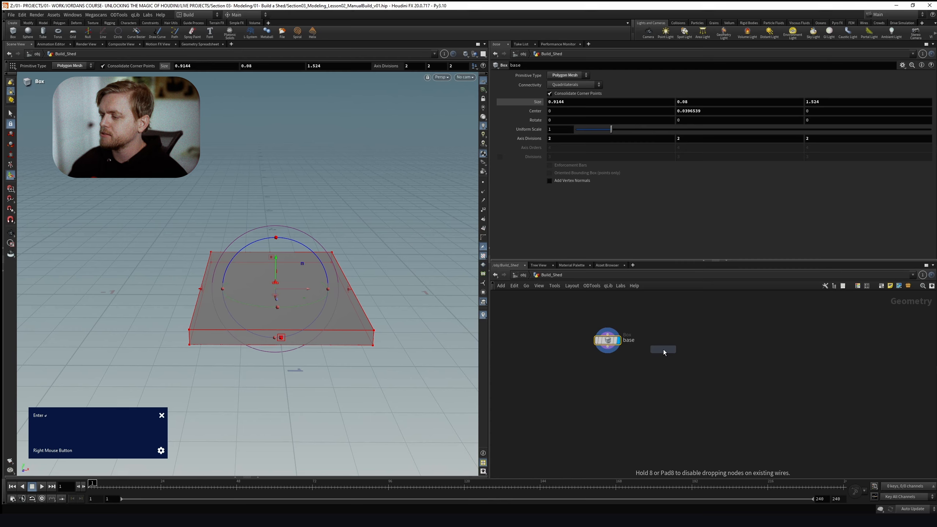
left_click(681, 339)
Rename the new box node as plank
double_click(701, 340)
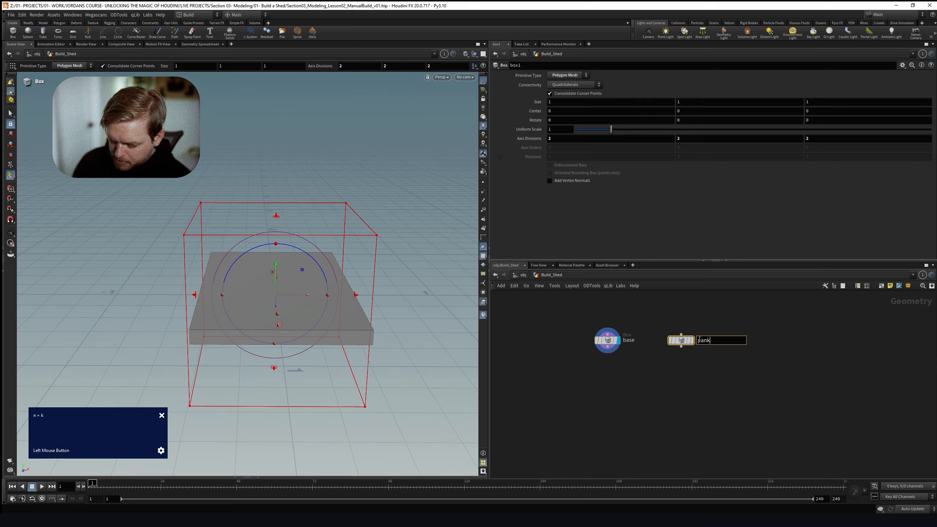
type("pank")
key("Return")
double_click(703, 340)
type("plank")
key("Return")
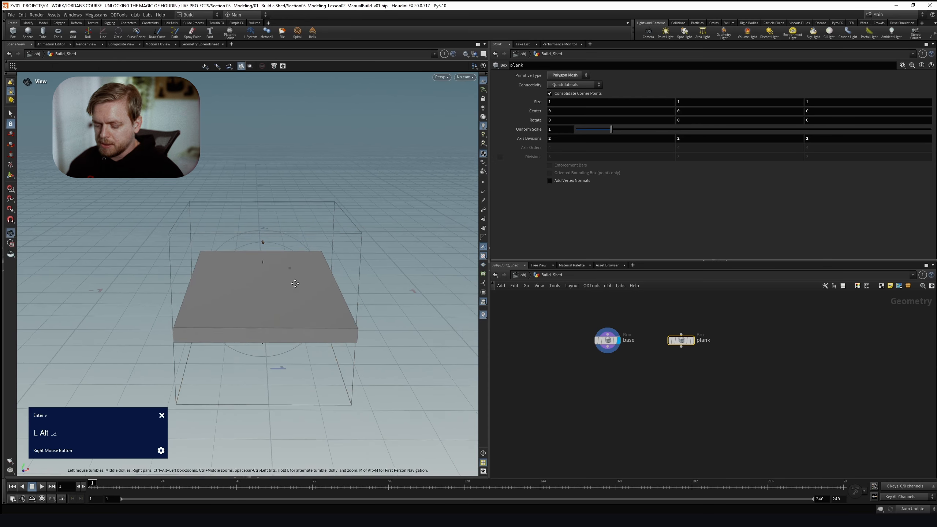
Flatten the plank box symmetrically in the front view to a thickness of about 0.013, consulting the reference image
key("space+3")
scroll(296, 264, "down", 4, "alt")
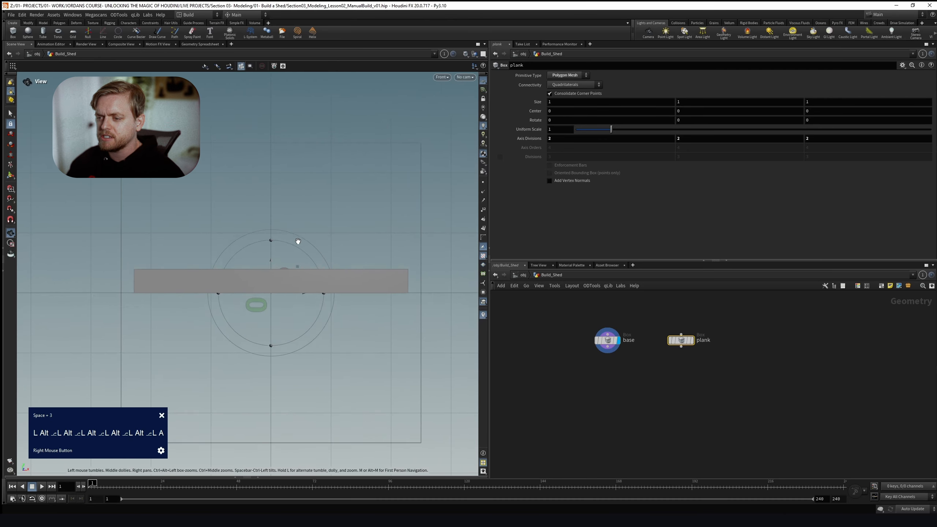
left_click_drag(281, 163, 278, 283)
right_click_drag(0, 281, 410, 238)
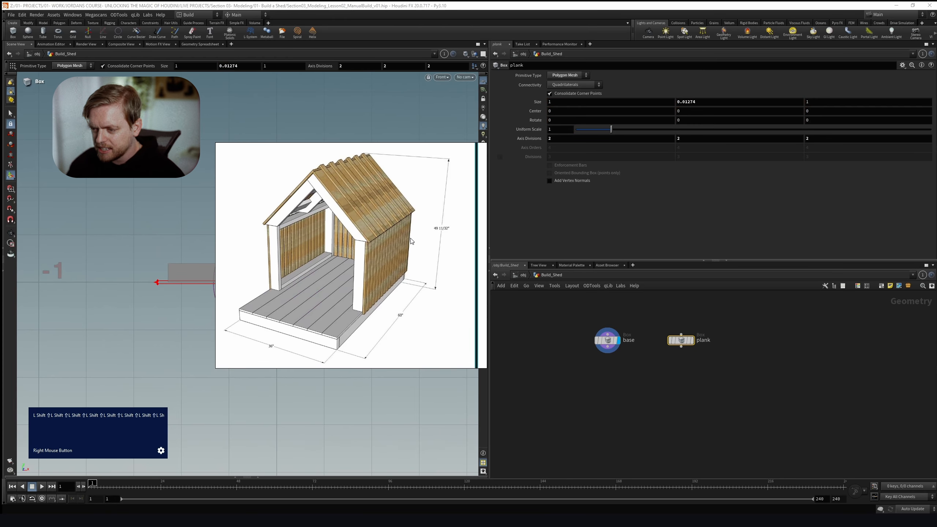
right_click_drag(262, 323, 0, 296)
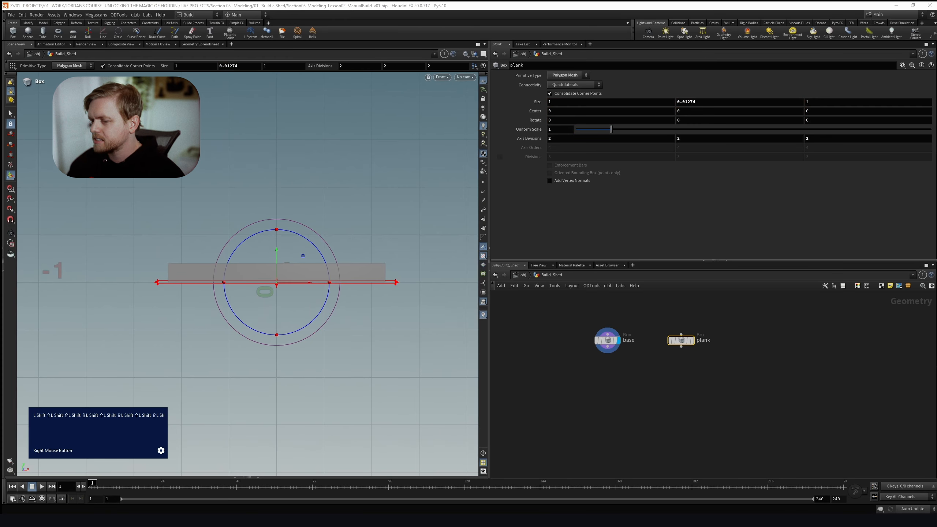
Narrow the plank symmetrically with its side handle to a width of about 0.07
scroll(264, 292, "up", 3, "alt")
right_click_drag(268, 287, 312, 282, "alt")
middle_click_drag(312, 282, 301, 295, "alt")
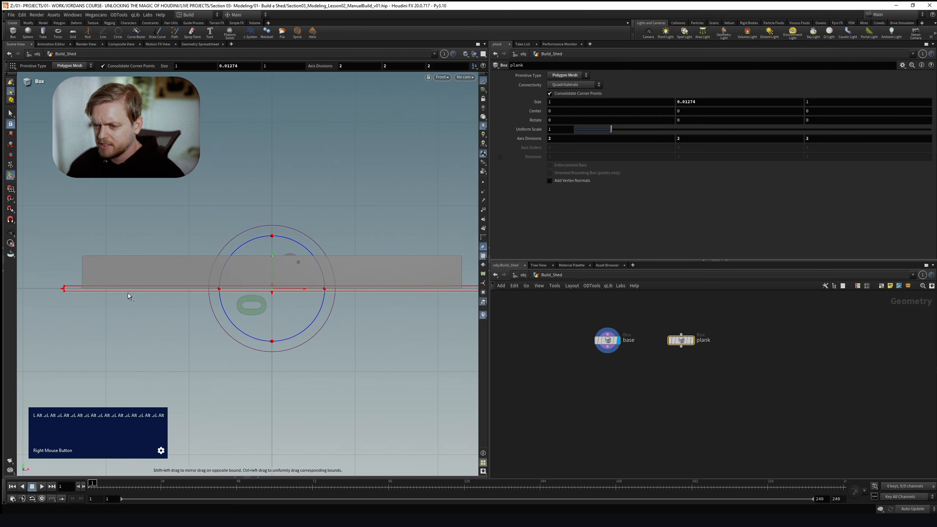
left_click_drag(63, 288, 263, 293, "shift")
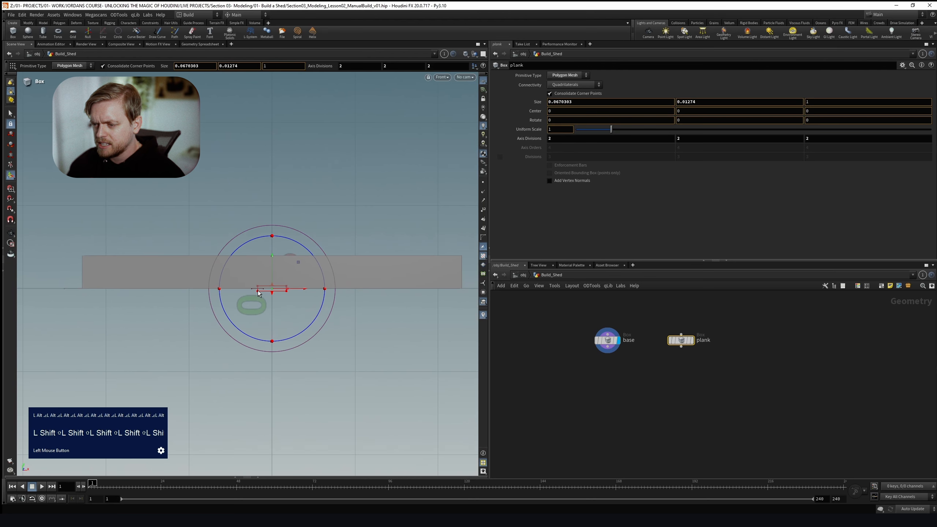
Raise the plank onto the base's top surface and trim its thickness to about 0.0105
left_click_drag(274, 257, 276, 221)
scroll(272, 258, "up", 6, "alt")
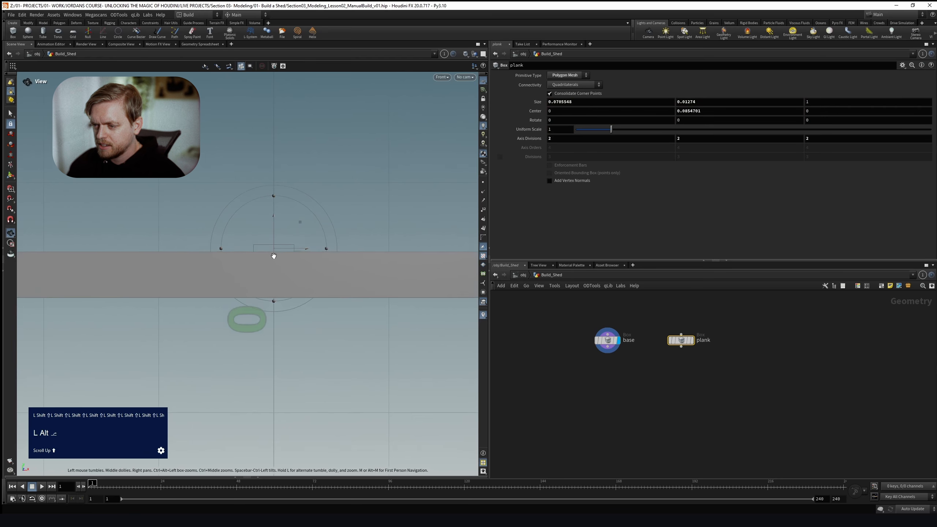
scroll(274, 252, "up", 1, "alt")
left_click_drag(275, 210, 277, 235)
scroll(280, 244, "up", 5)
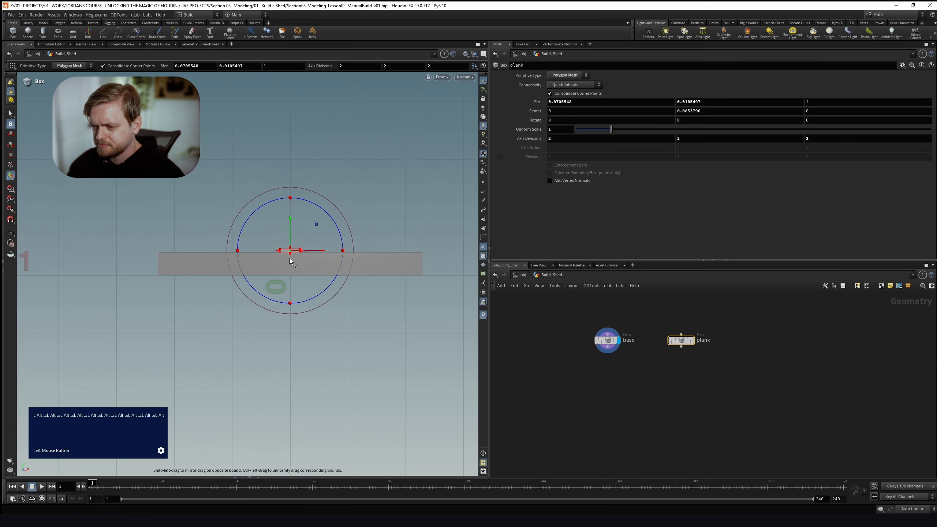
Match the plank's length to the base by copying the base's Z size of 1.524 into the plank's Z size
key("space+2")
scroll(295, 230, "down", 7, "alt")
right_click_drag(292, 225, 299, 230, "alt")
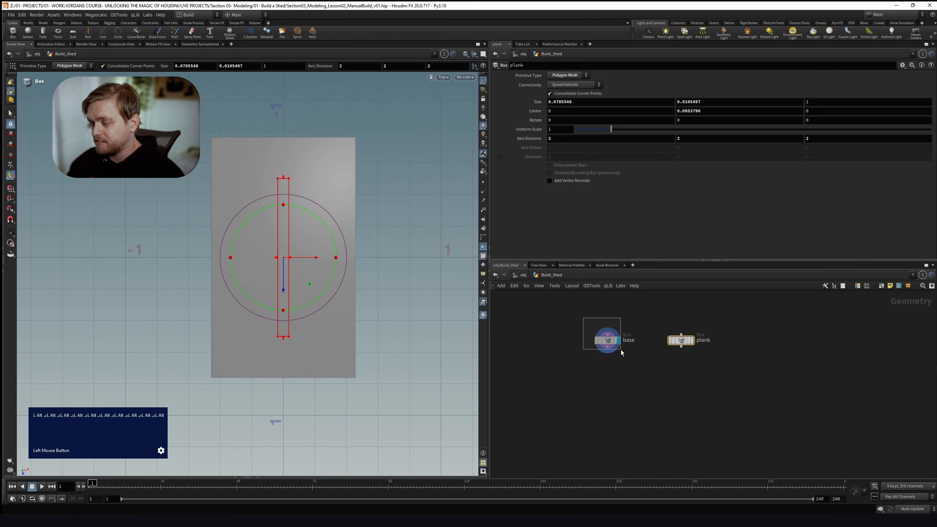
left_click(611, 341)
right_click(824, 104)
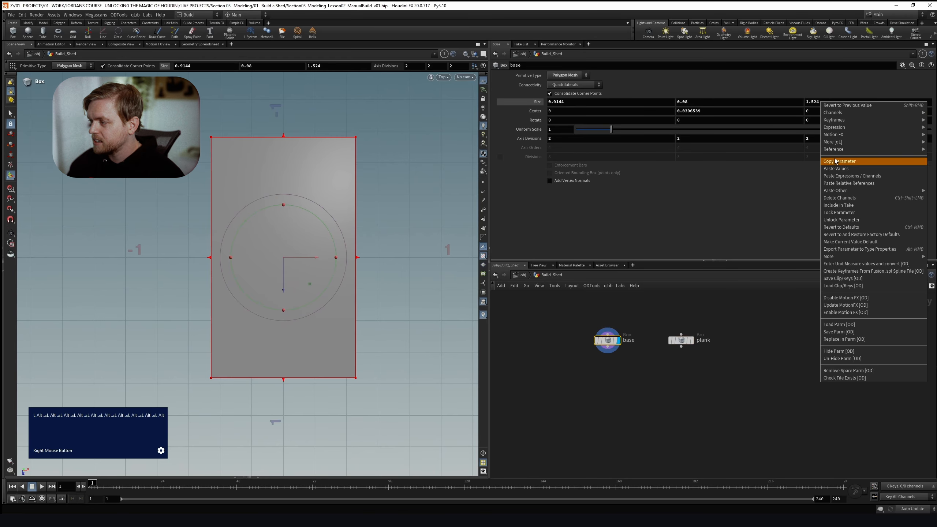
left_click(841, 159)
left_click_drag(657, 318, 708, 360)
right_click(826, 104)
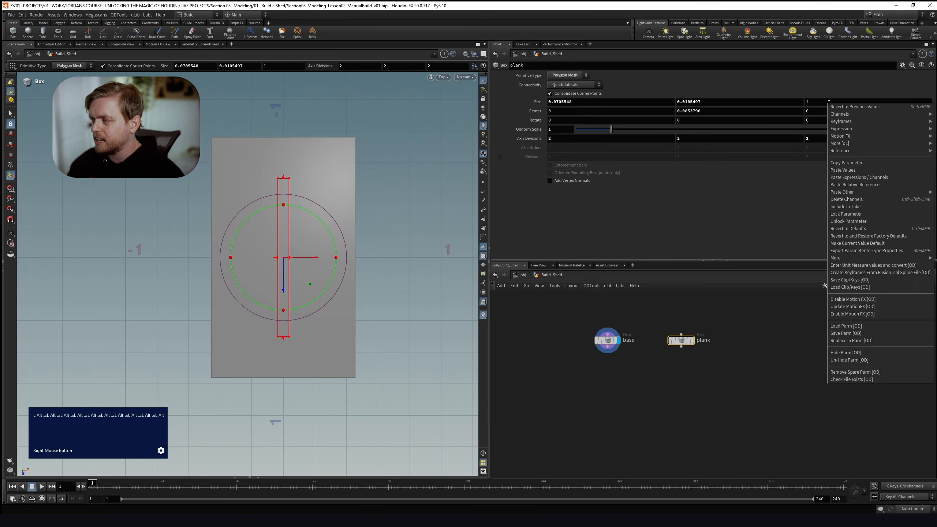
left_click(843, 171)
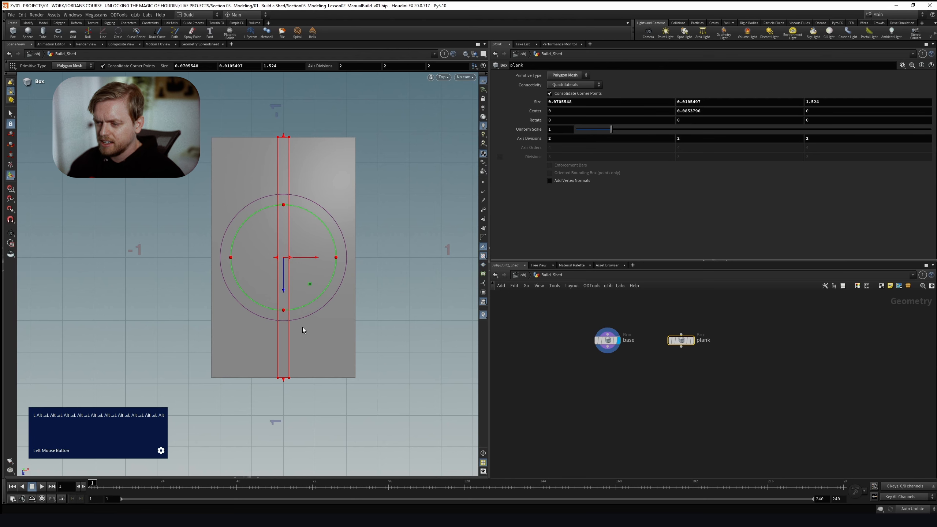
Move the plank along negative X so its outer side lines up with the base's long edge, at a centre of about -0.4216
left_click_drag(314, 260, 247, 259)
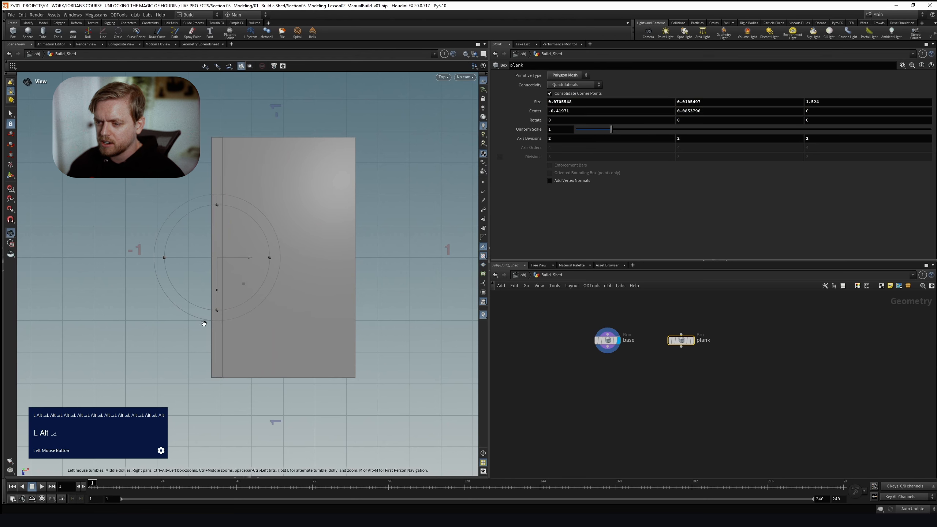
scroll(207, 332, "up", 5, "alt")
right_click_drag(227, 168, 257, 179, "alt")
scroll(246, 171, "up", 6, "alt")
left_click_drag(281, 174, 277, 174)
key("ctrl+z")
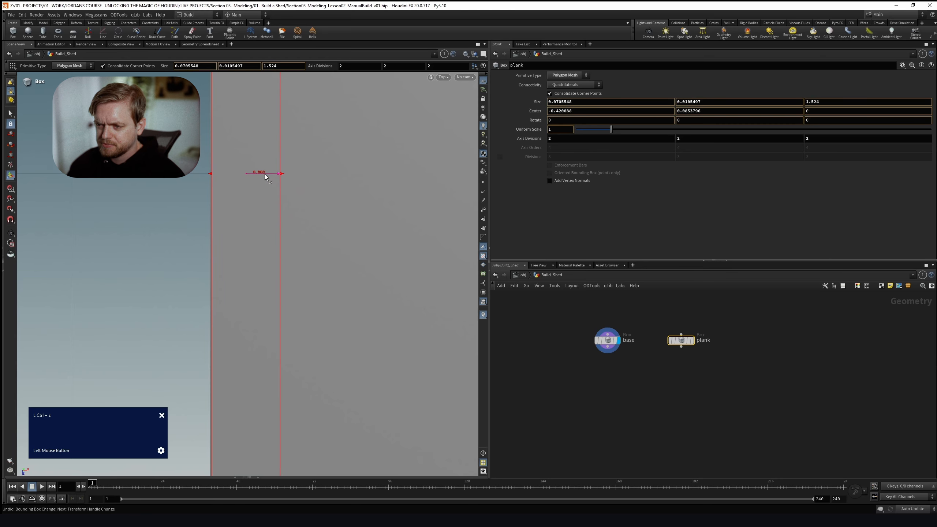
right_click_drag(263, 174, 279, 188, "alt")
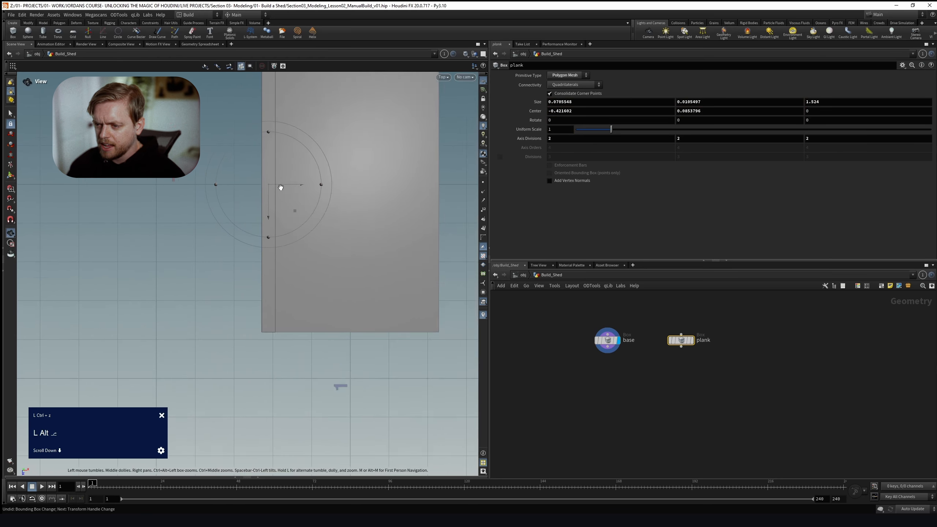
Add a Merge node below the boxes, wire base and plank into it, and display the merged result in perspective
key("space+1")
left_click_drag(294, 213, 237, 281, "alt")
key("Tab")
type("m")
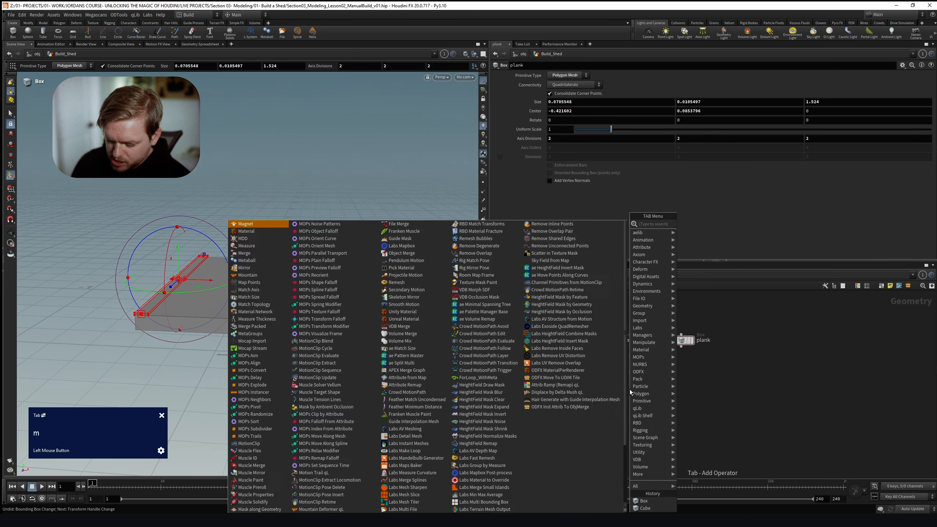
type("erge")
key("Return")
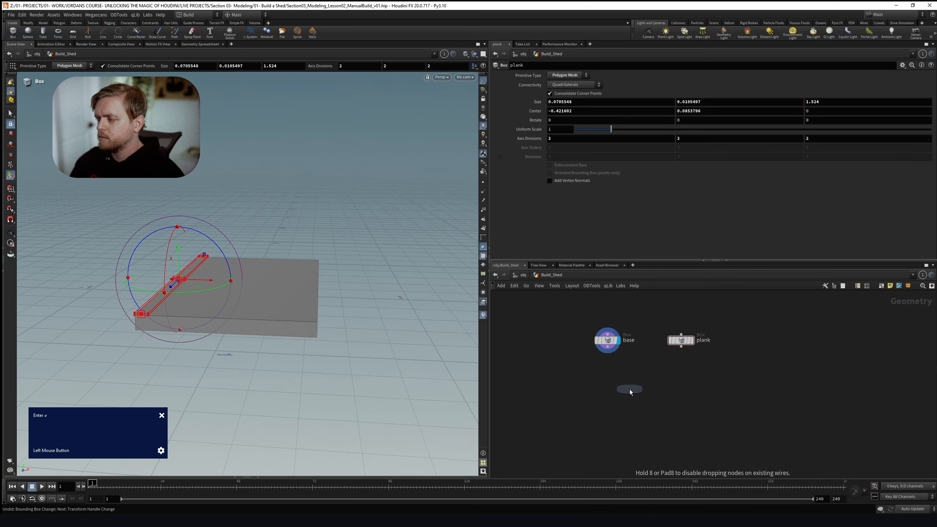
left_click(633, 408)
left_click_drag(607, 348, 633, 399)
left_click_drag(681, 347, 642, 405)
left_click(644, 409)
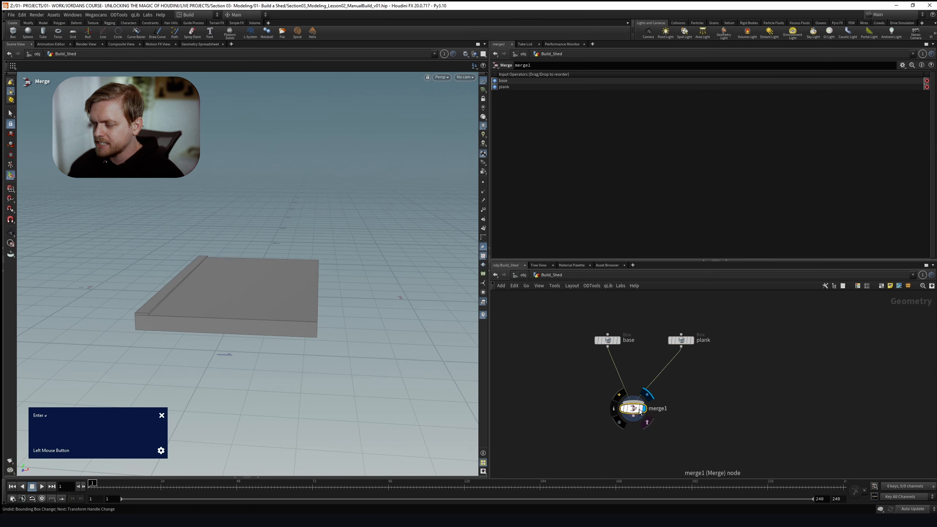
left_click_drag(247, 309, 232, 295, "alt")
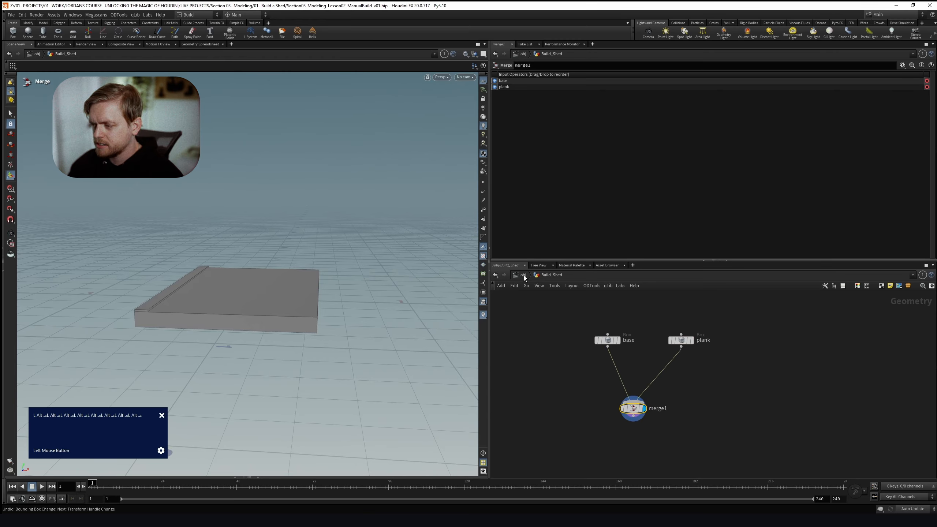
Examine the node information of the merge and plank nodes to compare their point and polygon counts
right_click_drag(690, 355, 699, 353)
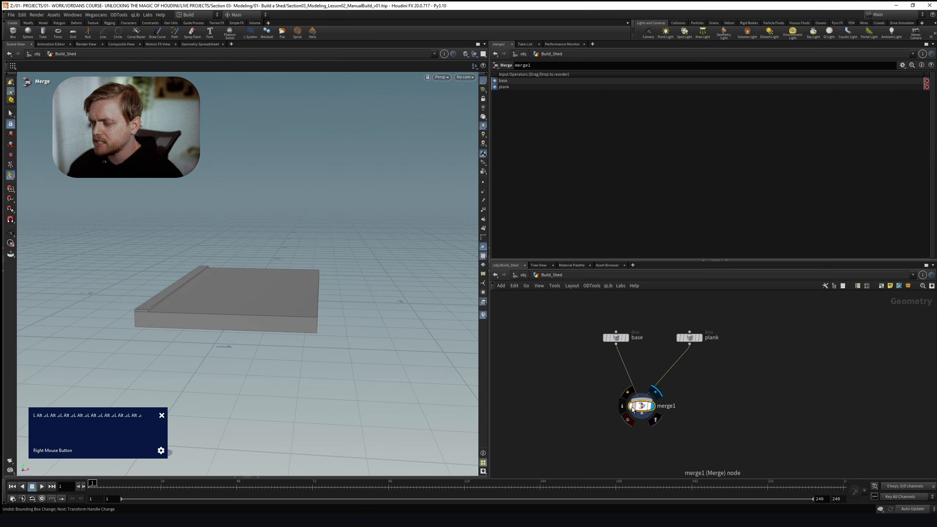
left_click(623, 407)
left_click_drag(698, 285, 422, 174)
left_click(690, 338)
left_click(671, 338)
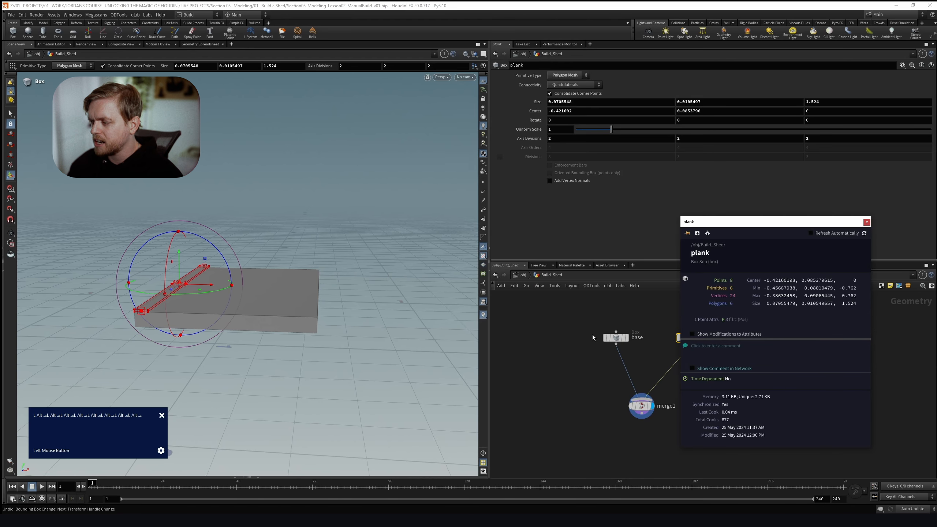
left_click(618, 339)
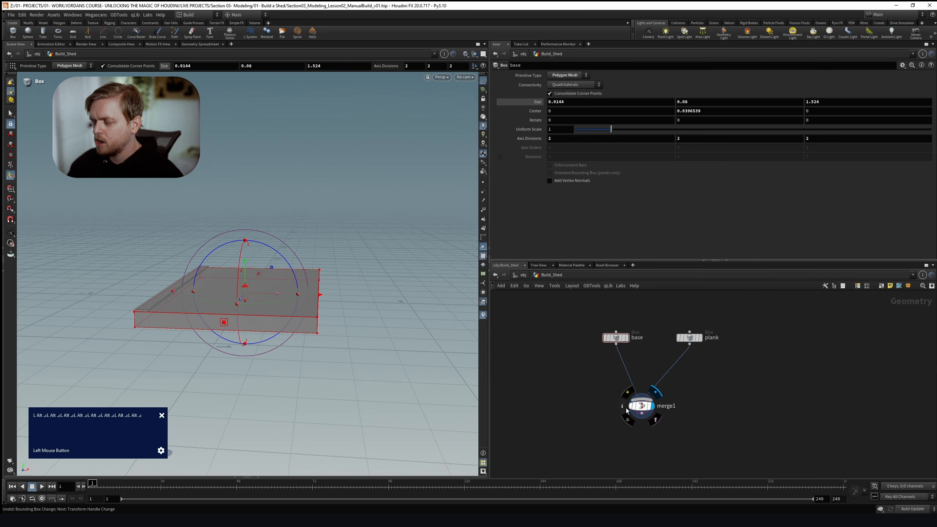
left_click(622, 406)
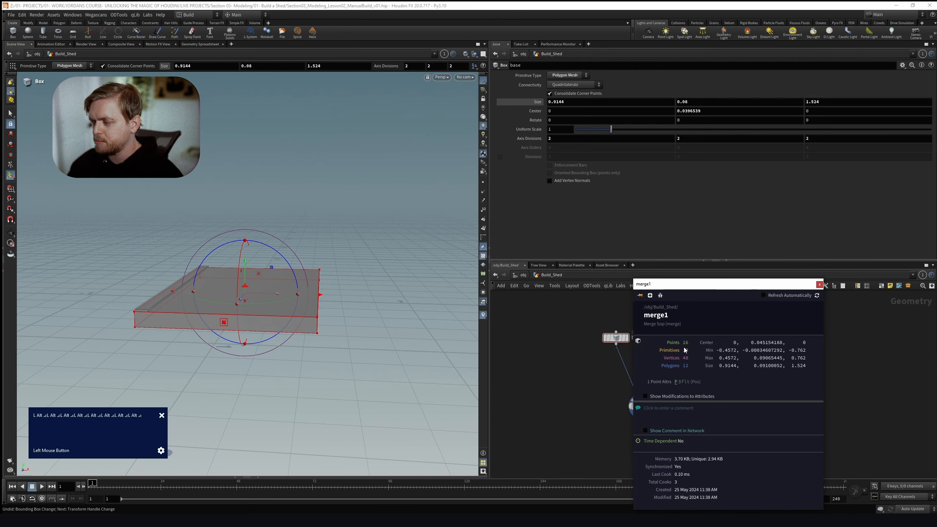
left_click(819, 284)
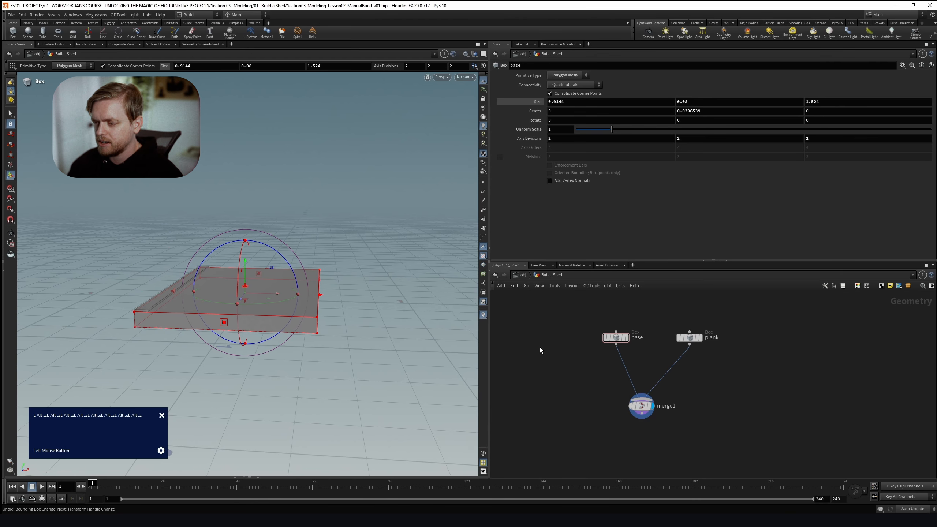
Switch the network wires to the rounded style and insert a dot on each wire from base and plank into the merge
right_click_drag(540, 348, 576, 341)
left_click_drag(600, 352, 594, 384)
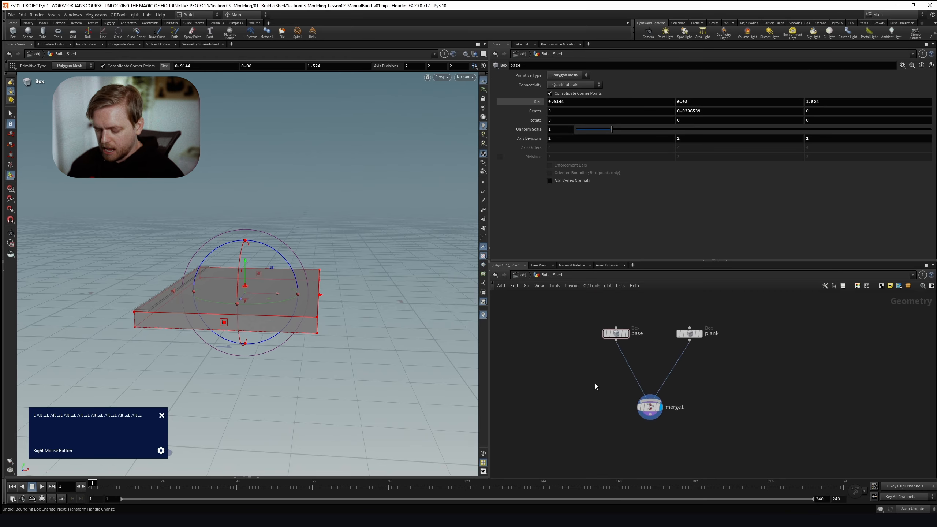
key("shift+s")
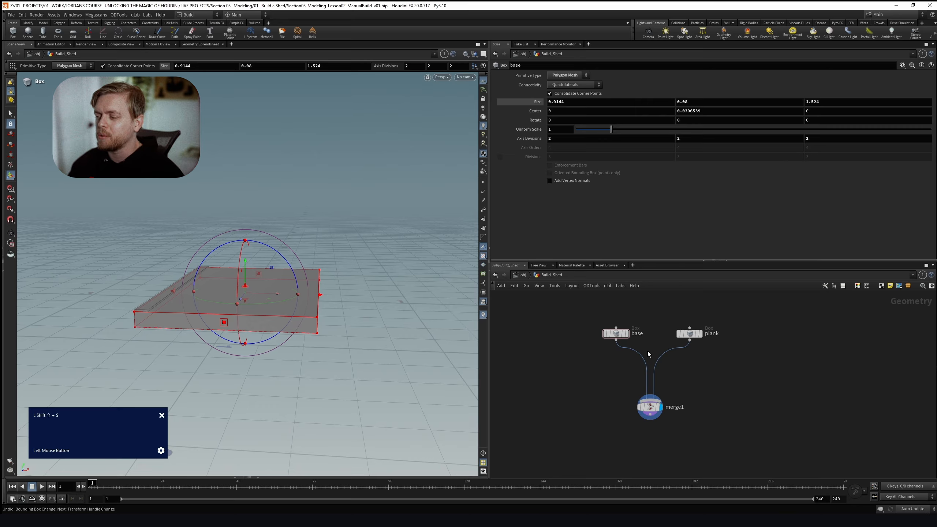
left_click_drag(645, 357, 690, 376, "alt")
right_click_drag(733, 334, 747, 381)
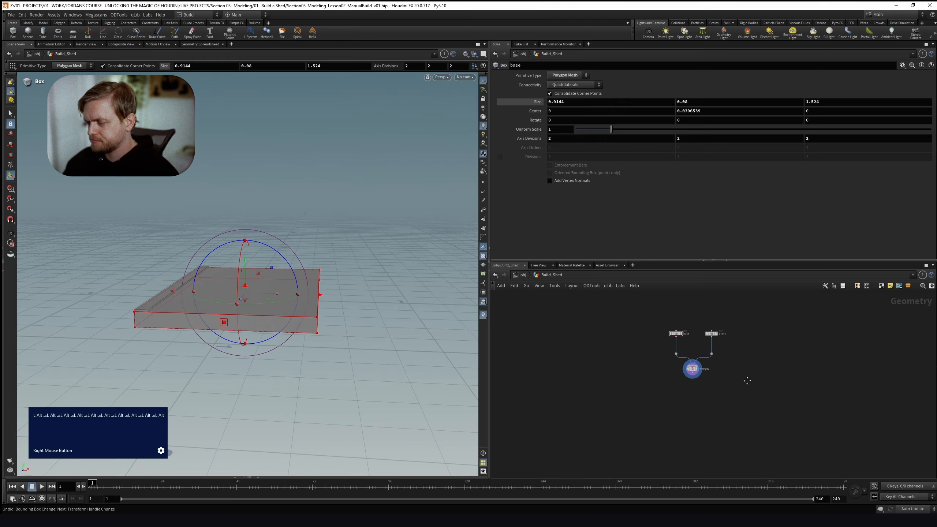
Space out the network by lowering the merge node and the base wire's dot, and raising the plank node with its dot
left_click_drag(694, 369, 692, 407)
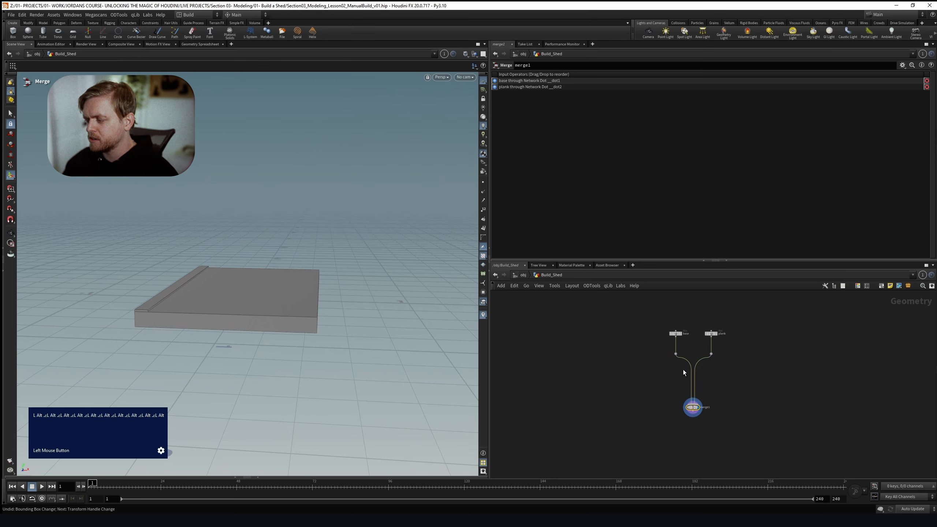
left_click_drag(676, 355, 663, 395)
middle_click_drag(662, 395, 664, 416)
left_click_drag(678, 355, 664, 354)
right_click_drag(713, 372, 733, 382, "alt")
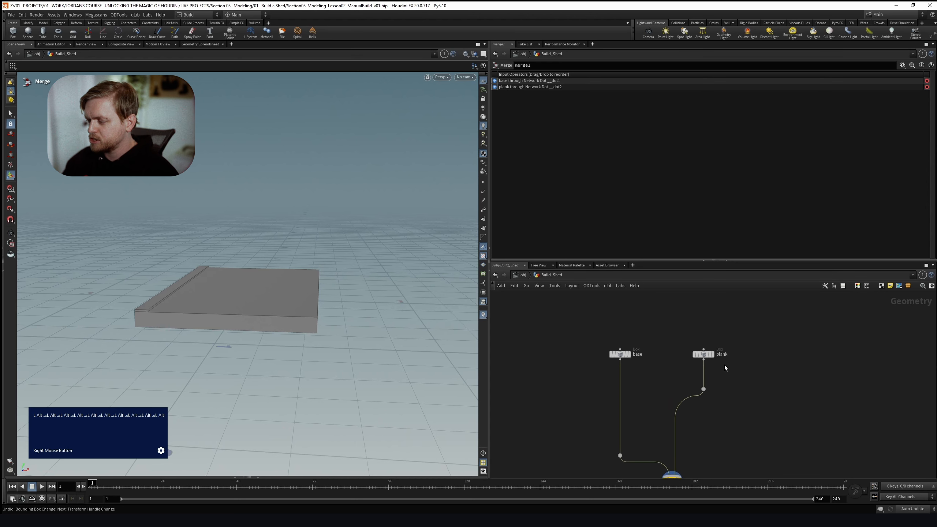
left_click_drag(707, 355, 707, 347)
left_click_drag(704, 389, 704, 377)
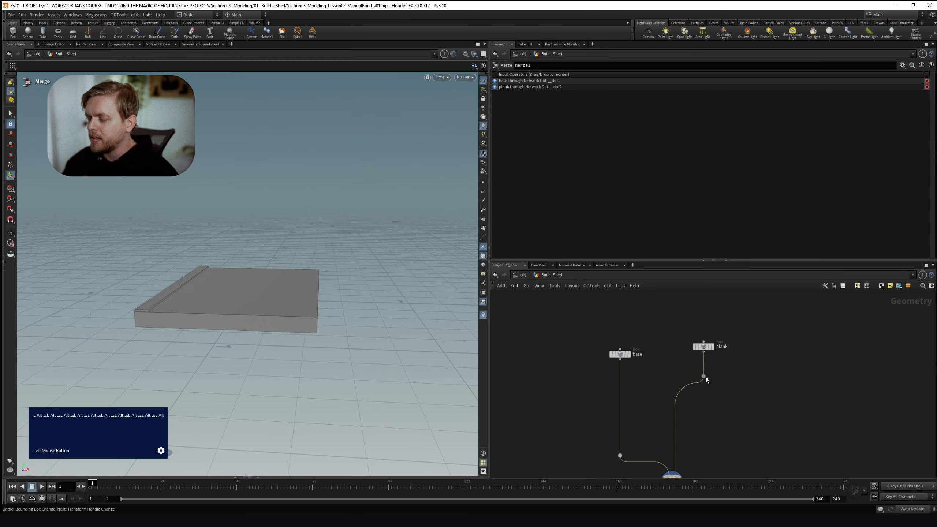
Insert a Copy and Transform node on the wire below the plank and lower that wire's dot to make room
left_click_drag(215, 281, 224, 307, "alt")
right_click_drag(224, 307, 253, 246, "alt")
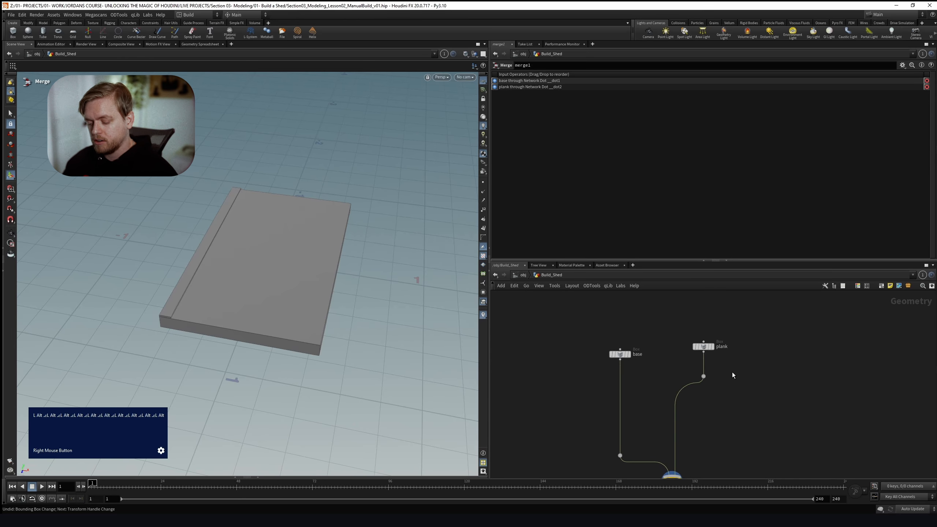
key("Tab")
type("copy")
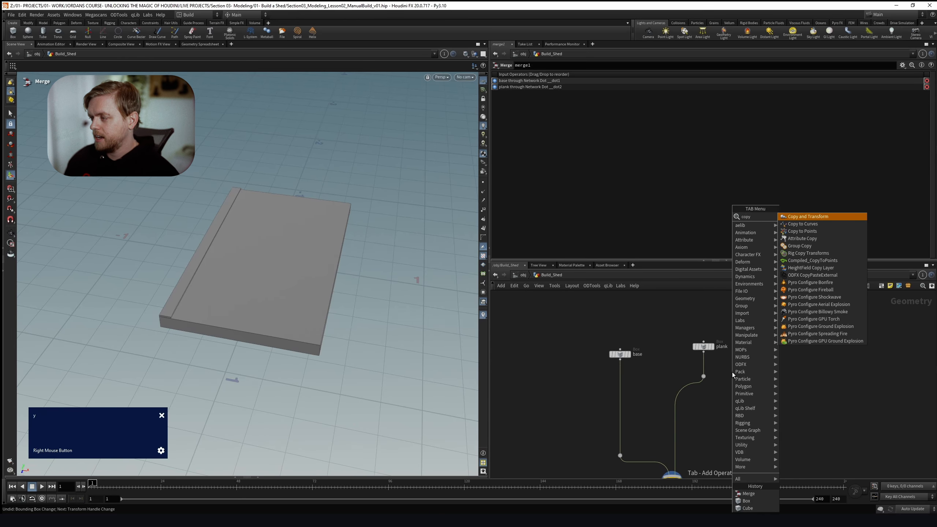
key("Return")
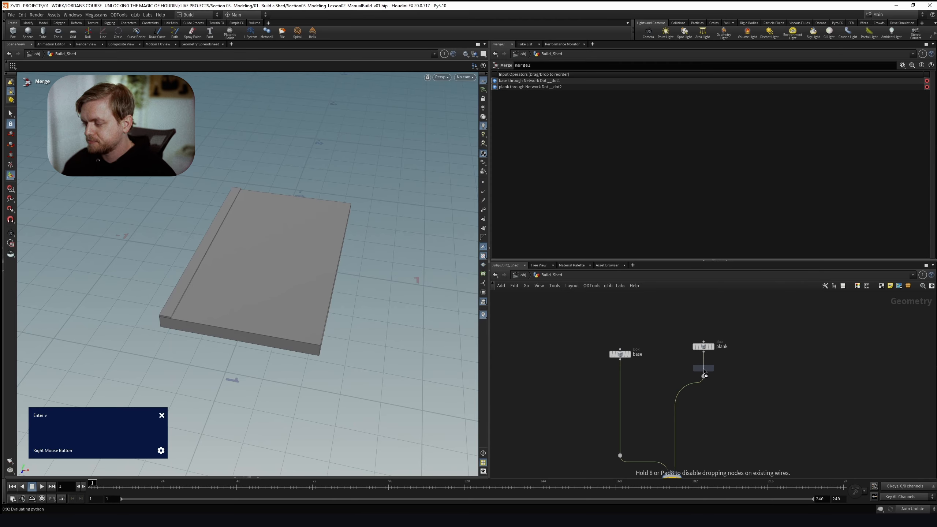
left_click(704, 370)
left_click_drag(704, 384, 704, 467)
mouse_move(707, 359)
right_click_drag(707, 359, 749, 374)
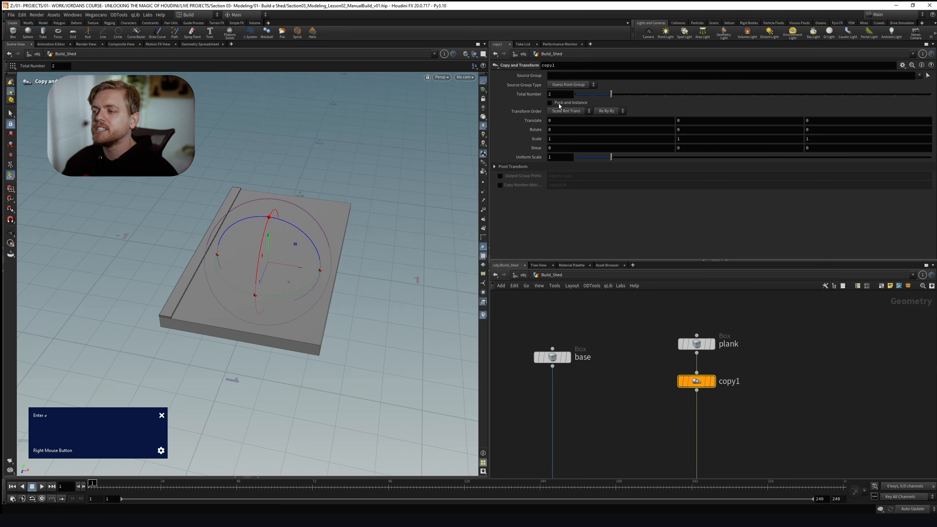
Display the Copy and Transform node and set its X rotation to 45
left_click(712, 382)
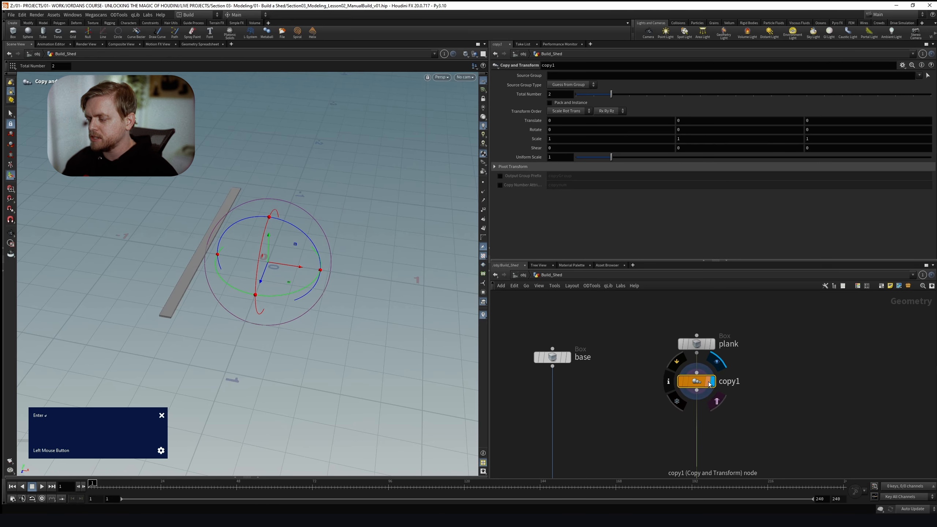
left_click_drag(267, 240, 215, 231)
right_click_drag(215, 231, 327, 207, "alt")
scroll(326, 205, "up", 4, "alt")
left_click_drag(327, 205, 322, 207, "alt")
right_click_drag(322, 208, 295, 280, "alt")
left_click(590, 129)
type("45")
key("Return")
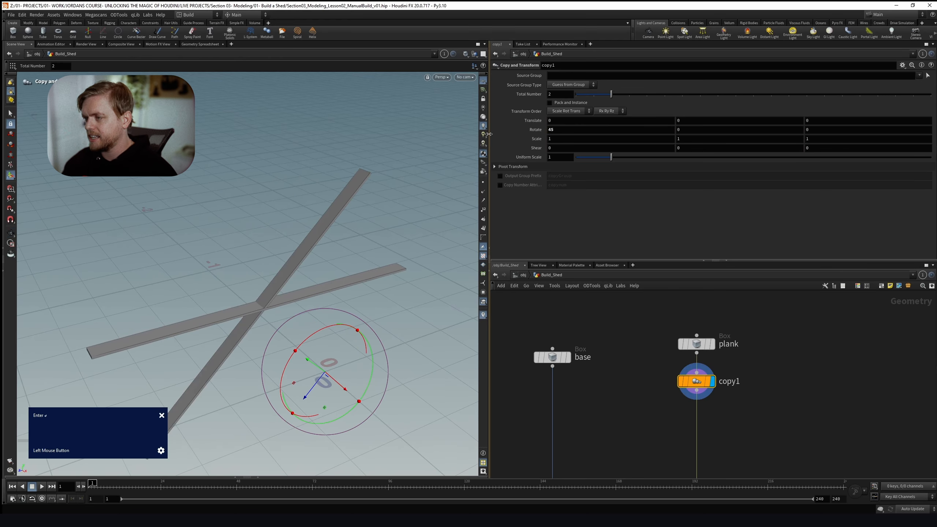
Raise the Copy and Transform node's total number of copies to 4 and view the rotated planks
right_click_drag(320, 249, 314, 216, "alt")
left_click_drag(314, 216, 291, 197, "alt")
scroll(290, 196, "down", 3, "alt")
right_click_drag(291, 197, 323, 219, "alt")
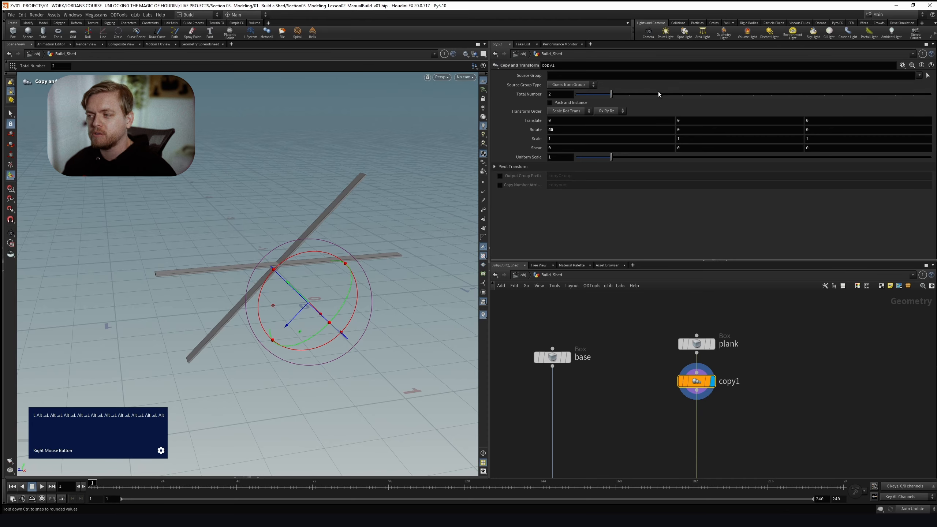
left_click_drag(612, 94, 639, 96)
mouse_move(324, 219)
left_mouse_down("alt")
mouse_move(184, 206)
mouse_move(271, 211)
mouse_move(318, 201)
mouse_move(330, 213)
left_mouse_up("alt")
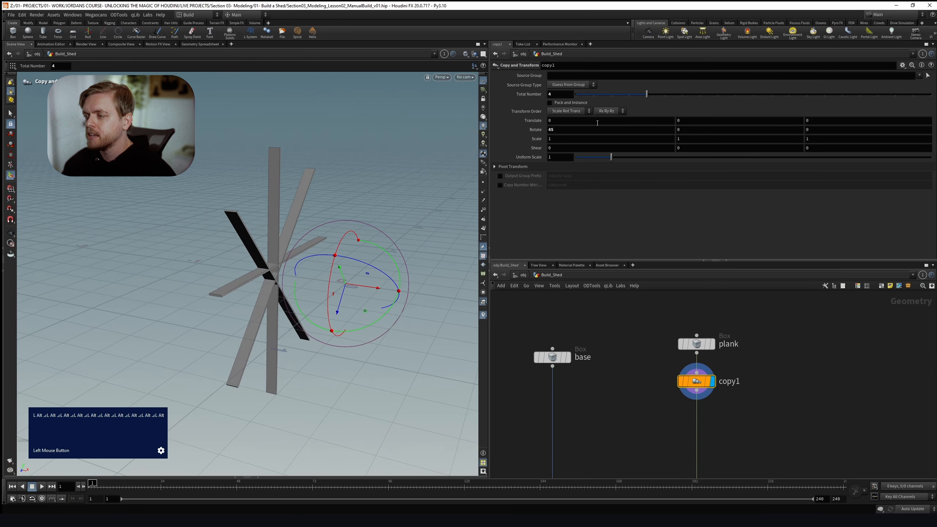
Reset the copy node's X rotation to 0 and its total number to the default, and display the merge node again
double_click(569, 130)
type("0")
key("Return")
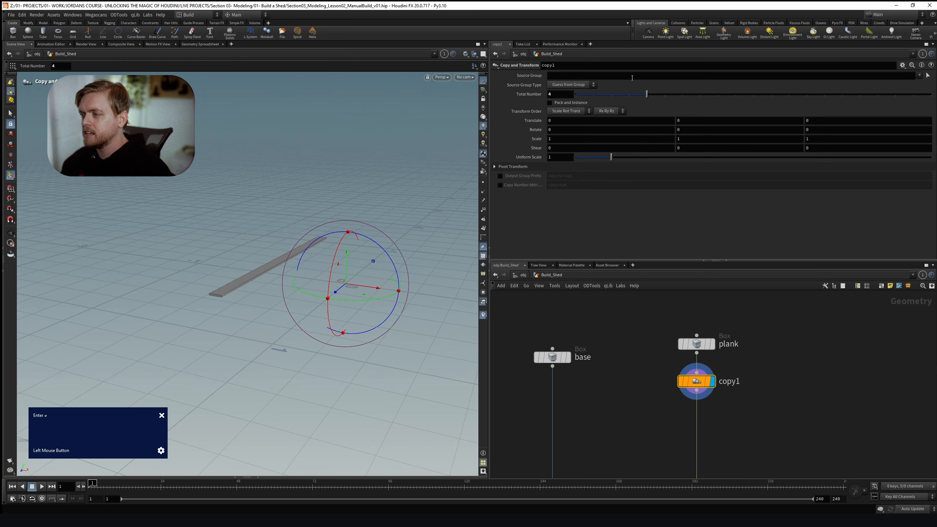
middle_click(526, 94, "ctrl")
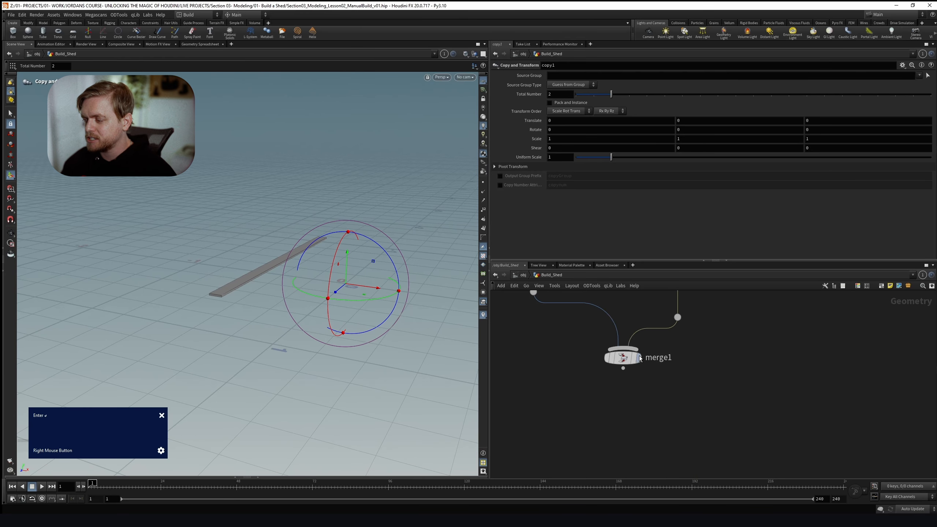
right_click_drag(259, 237, 285, 233, "alt")
left_click_drag(286, 234, 272, 244, "alt")
right_click_drag(234, 170, 245, 209, "alt")
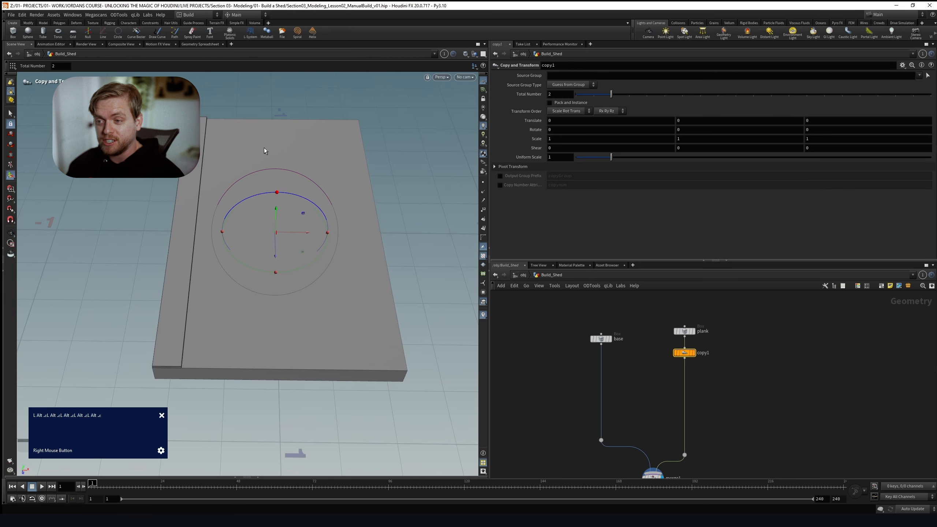
Copy the base node's X size and open the Calculator app without covering the size values
key("alt+Tab")
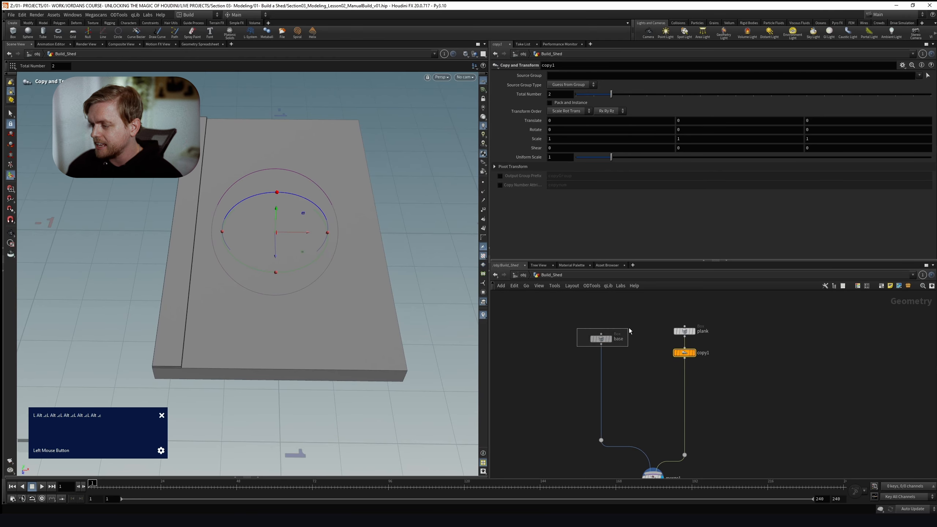
left_click(601, 339)
double_click(570, 101)
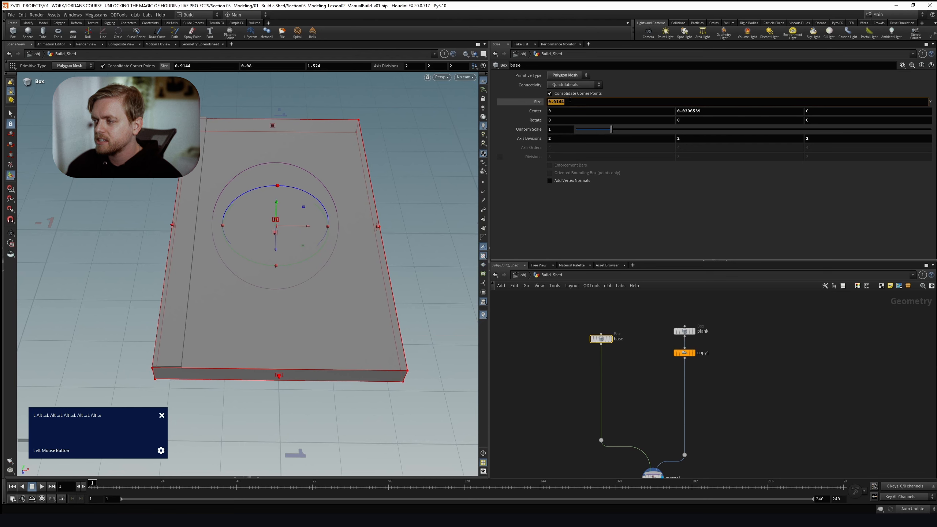
key("ctrl+c")
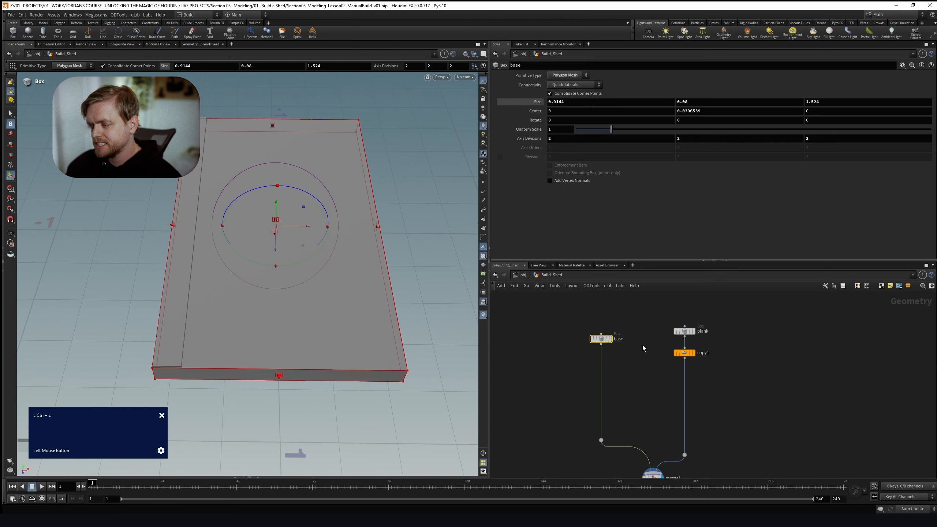
right_click_drag(664, 395, 644, 378)
left_click(242, 431)
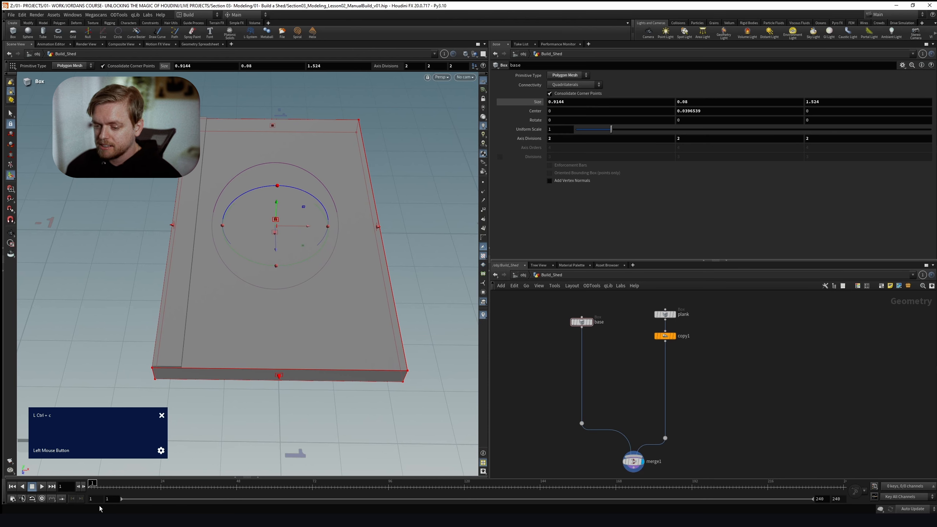
key("super")
type("calc")
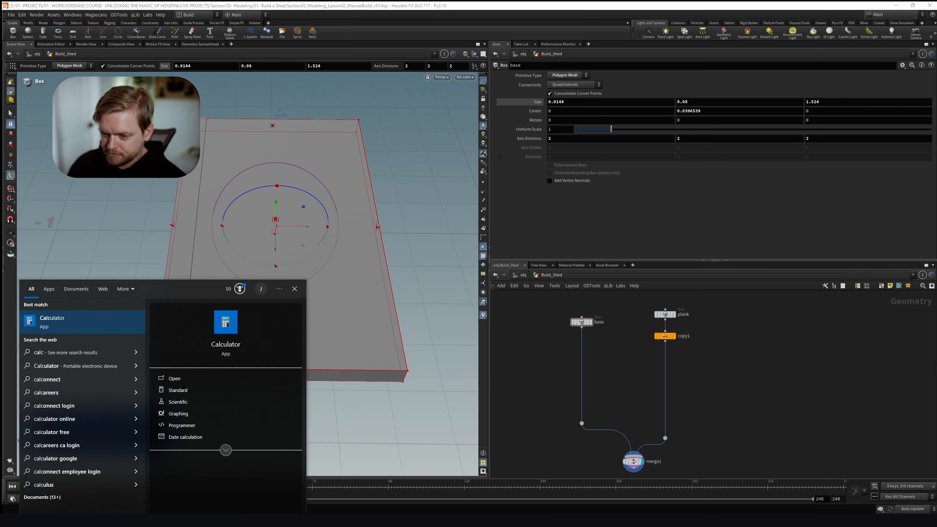
key("Return")
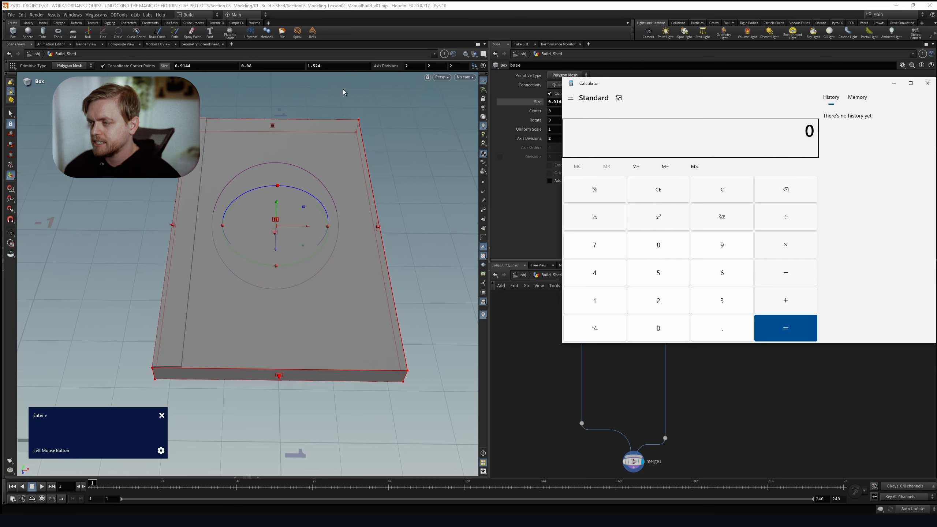
left_click_drag(627, 83, 227, 79)
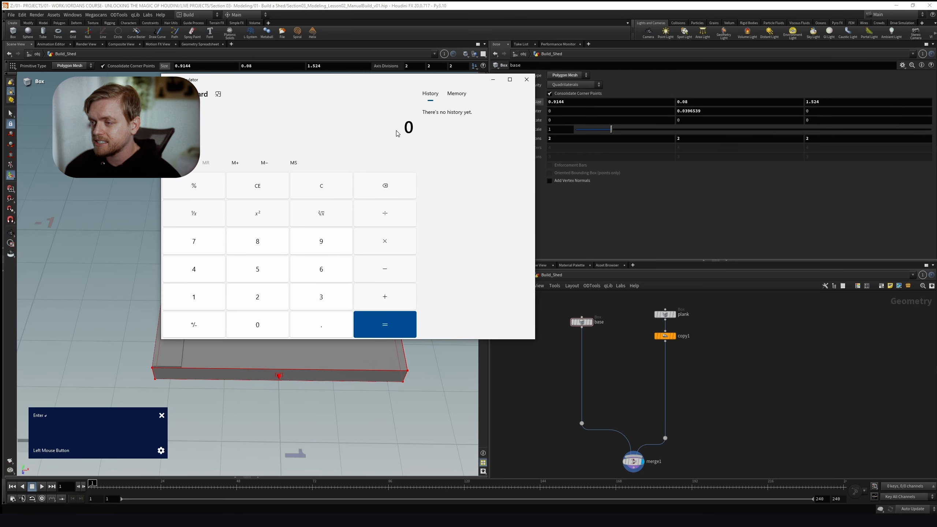
Divide the pasted base width by 7 in Calculator, copy the result and move the calculator out of the way
key("ctrl+v")
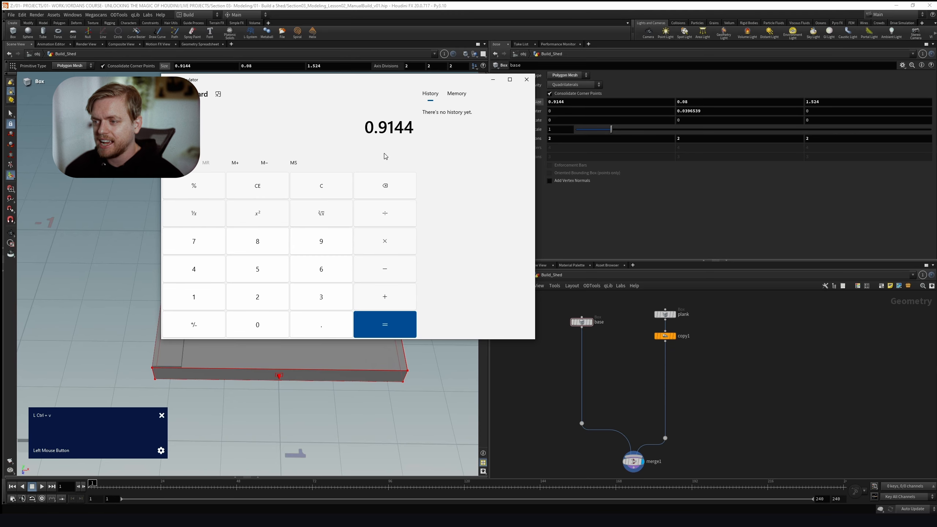
left_click(381, 217)
left_click(213, 244)
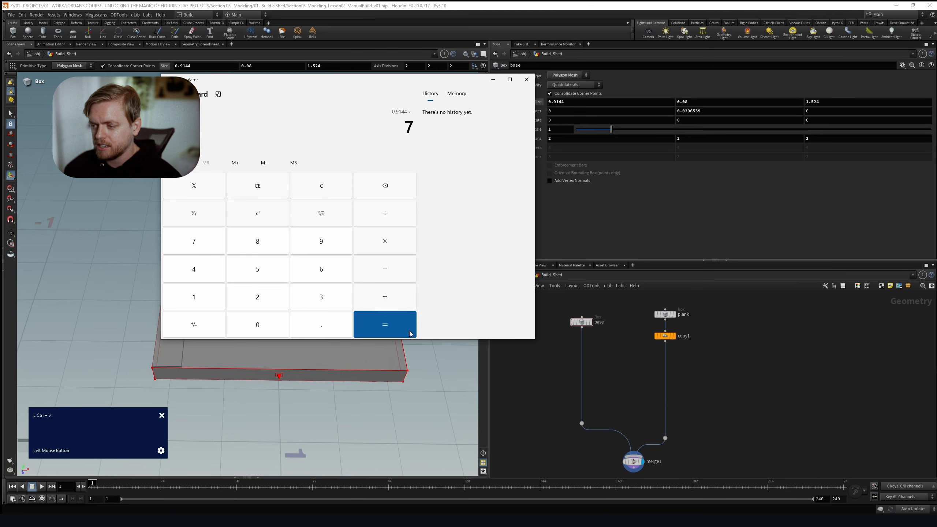
left_click(384, 324)
left_click_drag(259, 127, 412, 127)
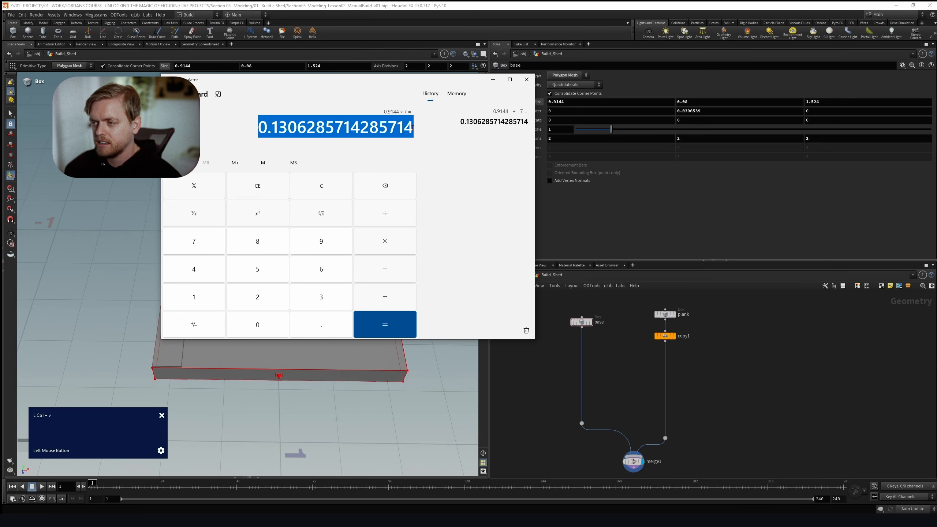
left_click_drag(375, 83, 936, 144)
Set the plank node's X size to the copied value 0.1306285714285714
left_click_drag(634, 328, 690, 313)
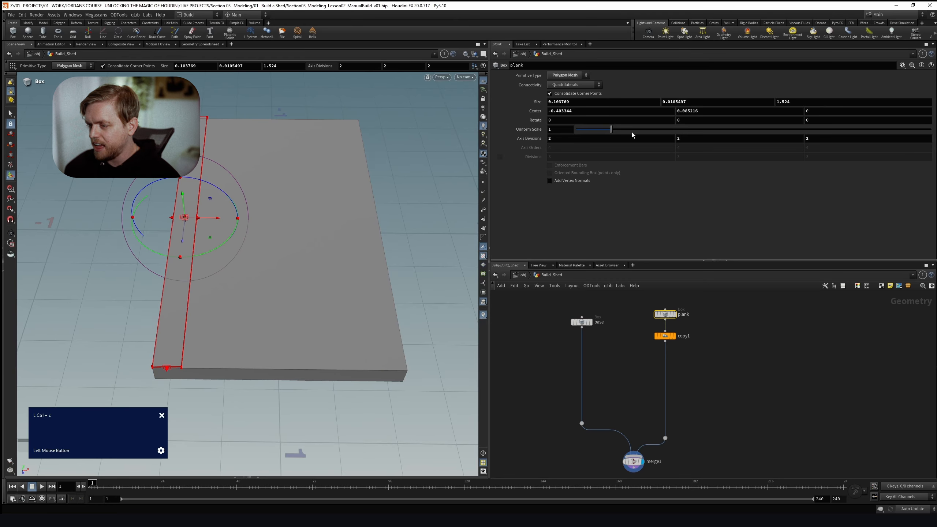
left_click(561, 105)
key("ctrl+v")
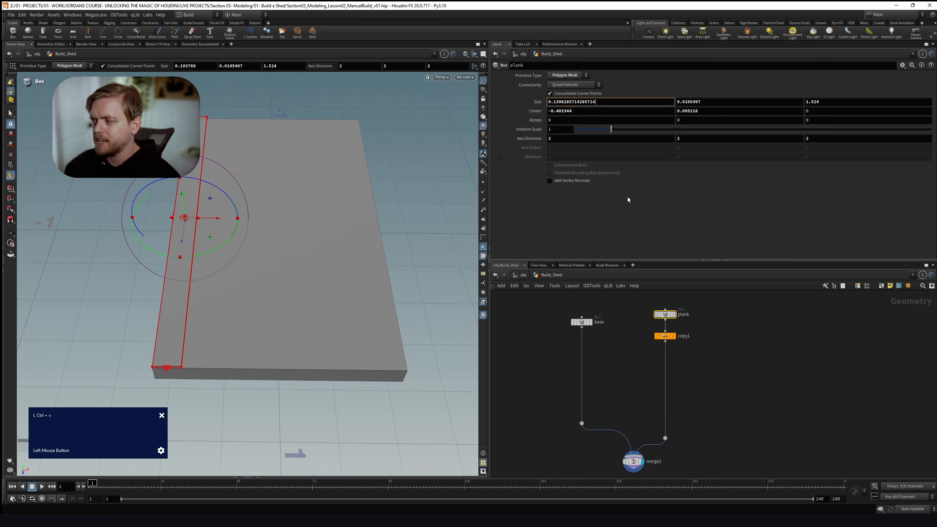
left_click(709, 338)
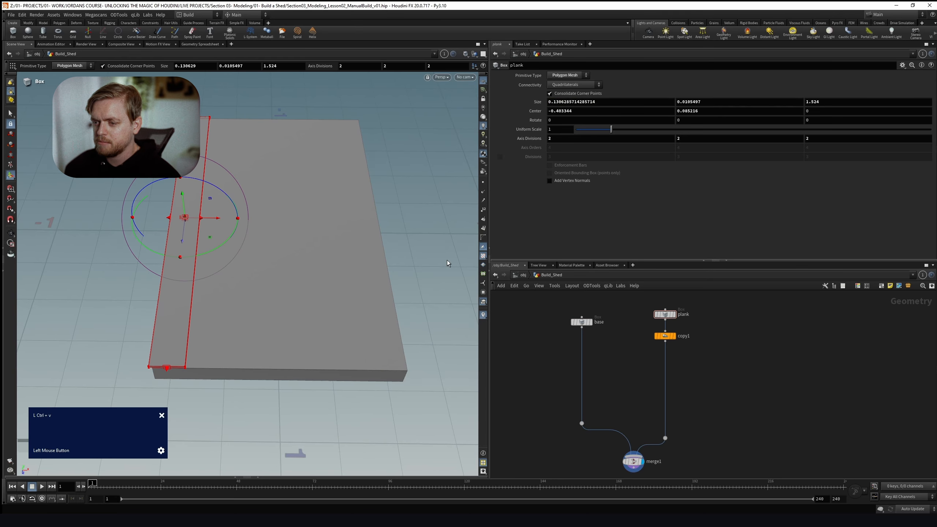
In a wireframe top view, shift the plank along X to an X center of -0.392761, aligning it with the base's outer edge
key("space+2")
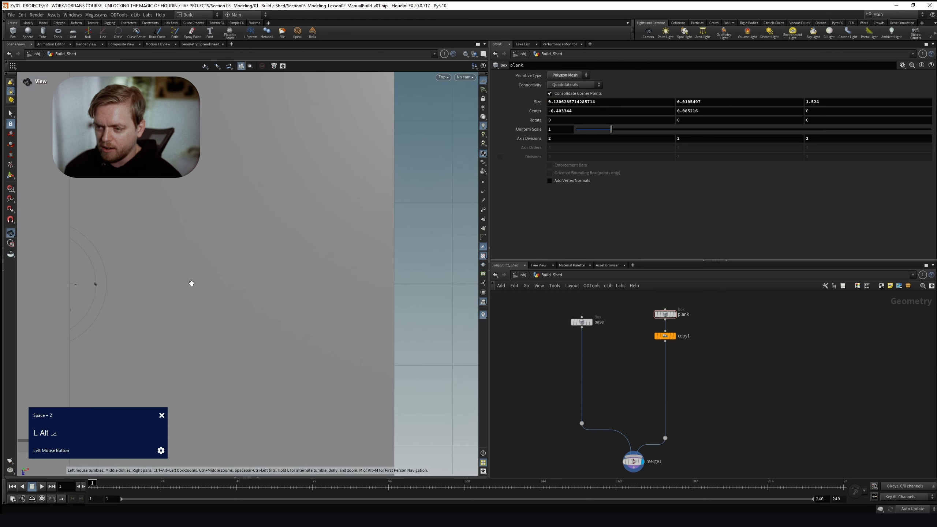
right_click_drag(193, 282, 407, 191, "alt")
middle_click_drag(415, 187, 377, 217, "alt")
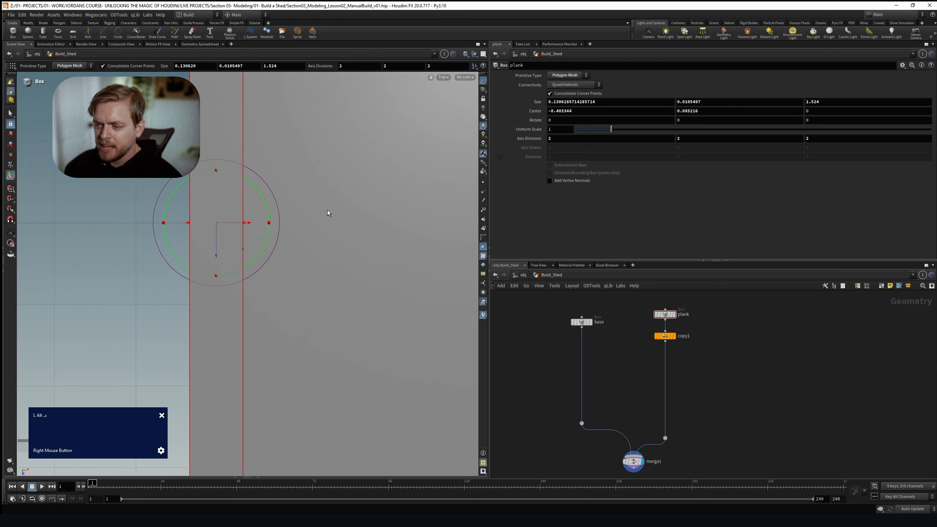
key("w")
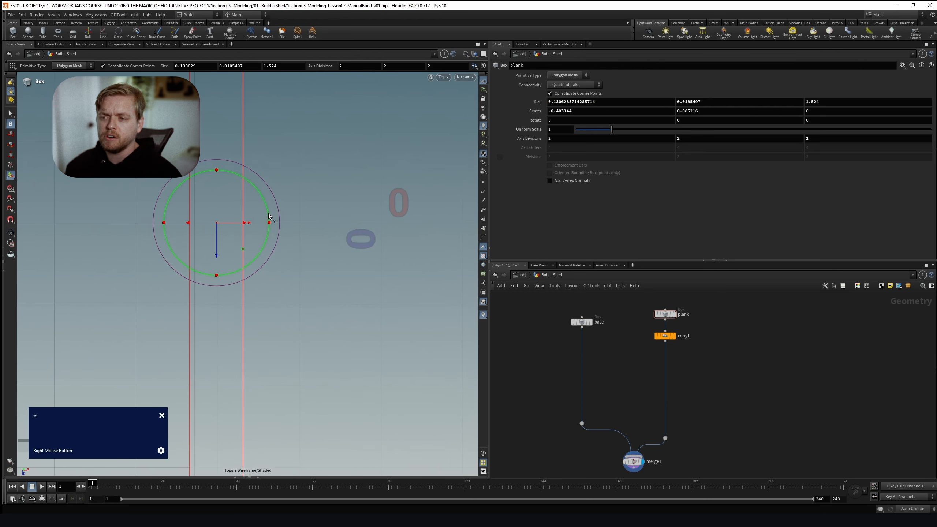
scroll(179, 193, "up", 4, "alt")
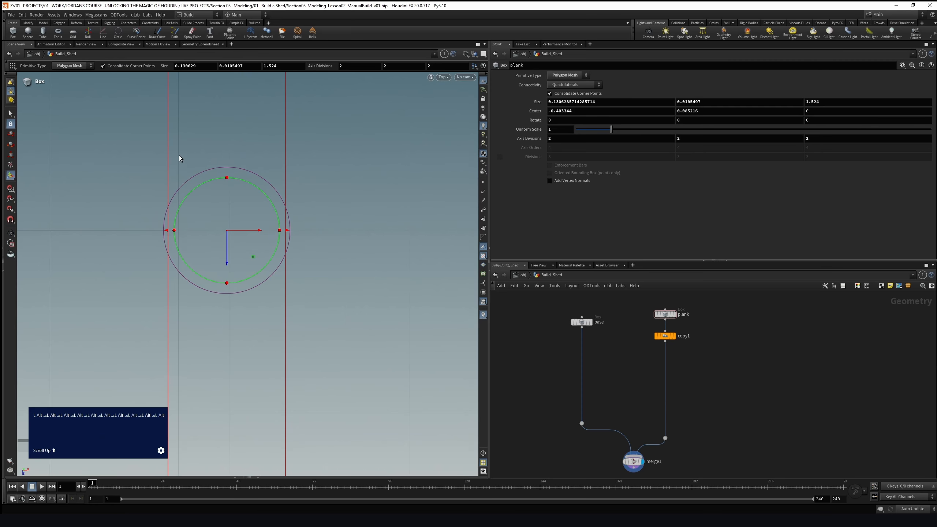
left_click(665, 314)
left_click_drag(246, 235, 255, 230)
key("space")
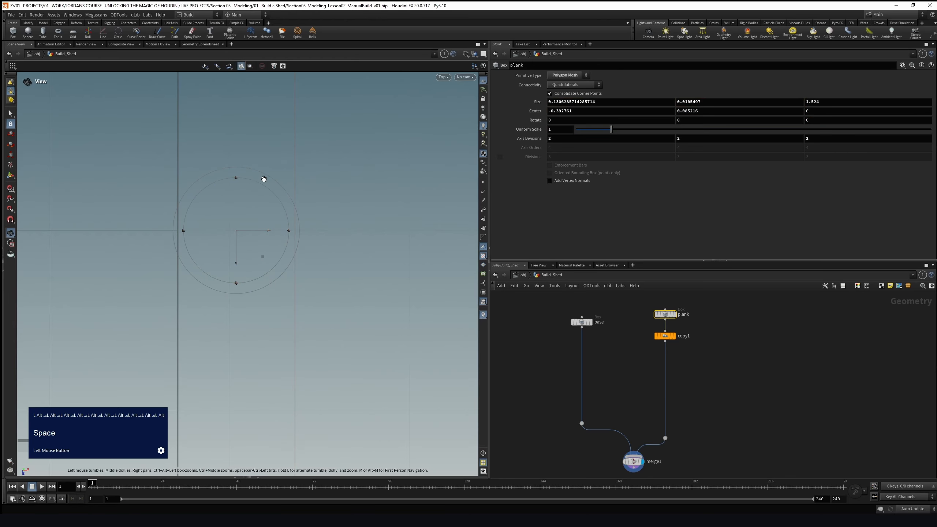
Inspect the repositioned plank on the base in perspective with the merge node selected and shaded display restored
key("space+1")
left_click_drag(270, 240, 266, 234, "alt")
scroll(266, 234, "down", 2, "alt")
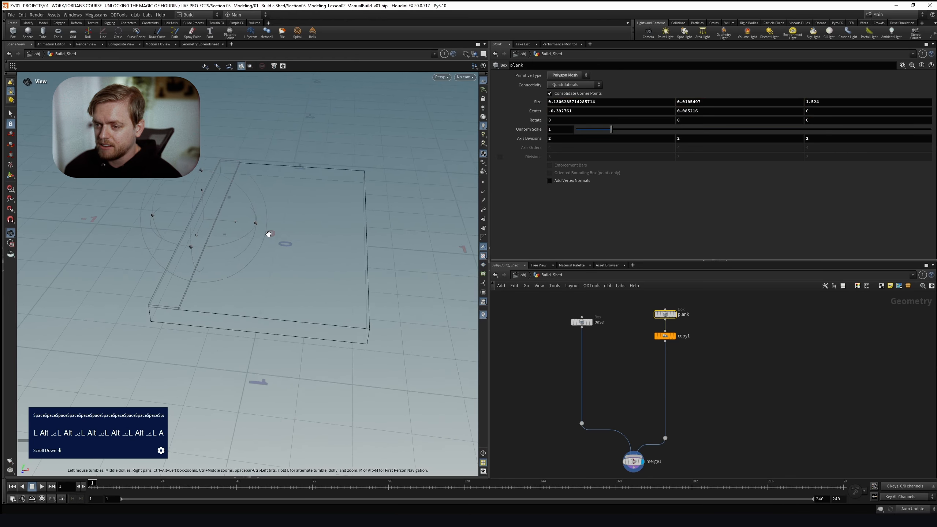
right_click_drag(266, 235, 277, 205, "alt")
middle_click_drag(622, 410, 617, 398)
left_click(629, 449)
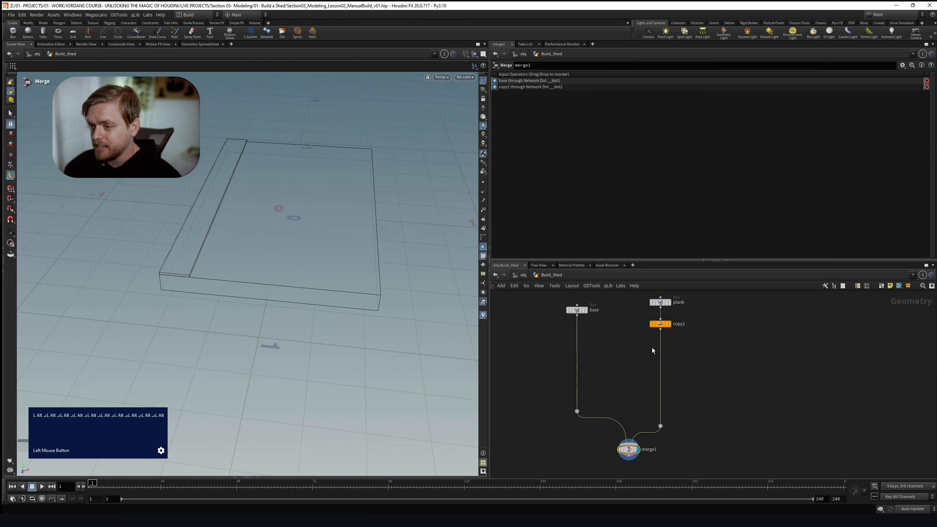
left_click_drag(280, 247, 283, 255, "alt")
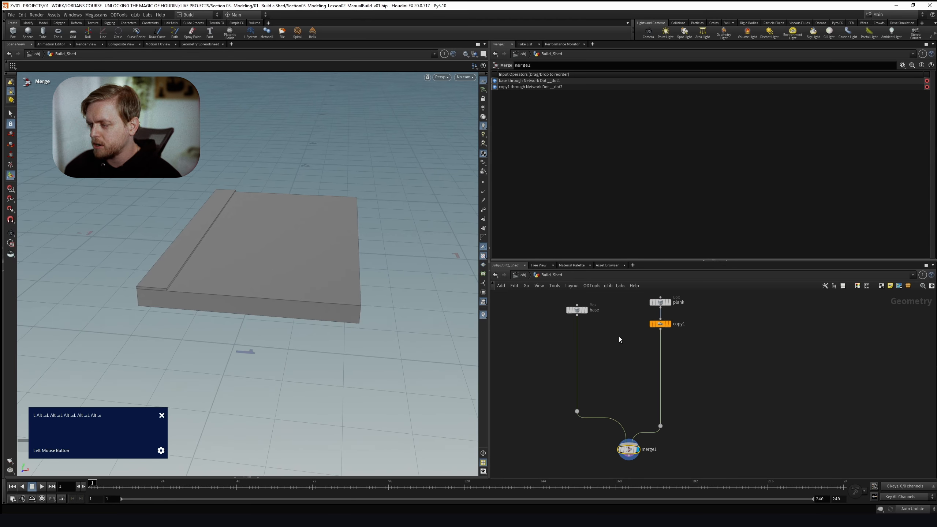
Set the Copy and Transform node's X translation to 0.132, checking the copied plank's spacing from the top view
left_click(661, 323)
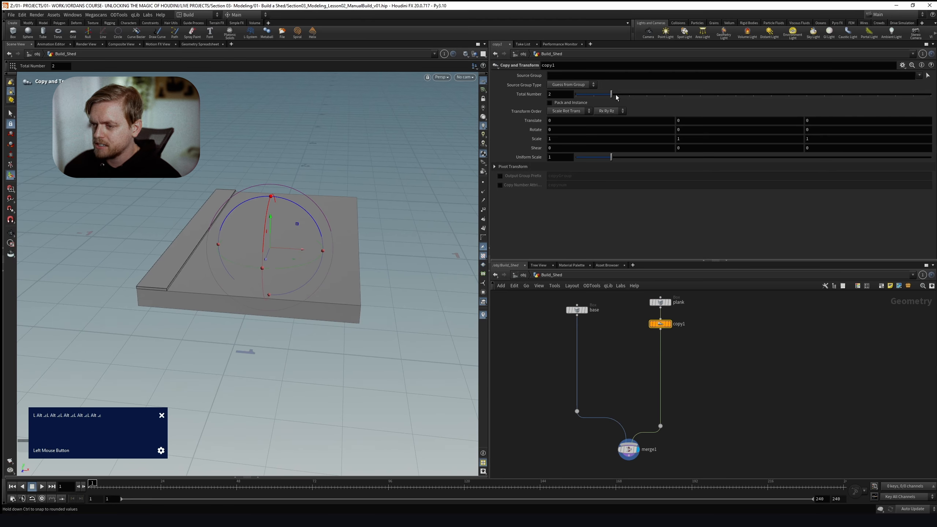
left_click_drag(620, 97, 627, 99)
key("ctrl+z")
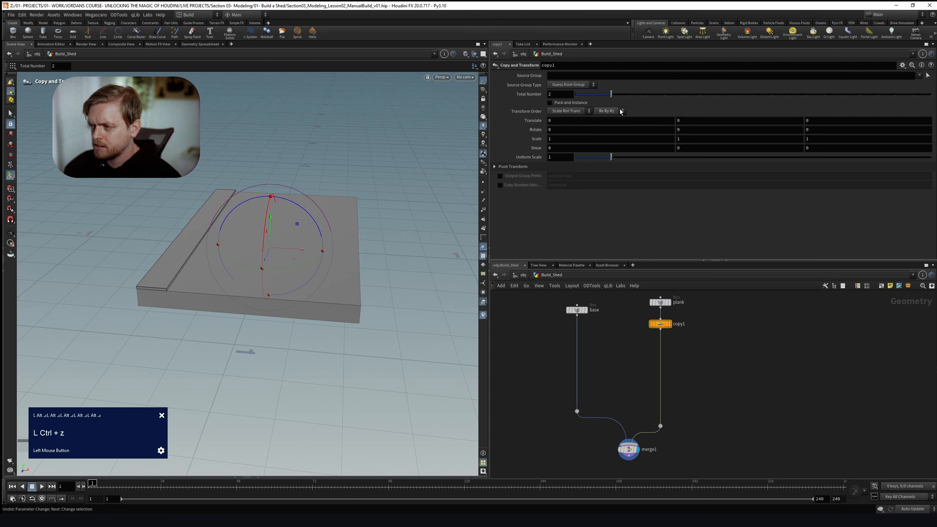
middle_click_drag(554, 124, 599, 133)
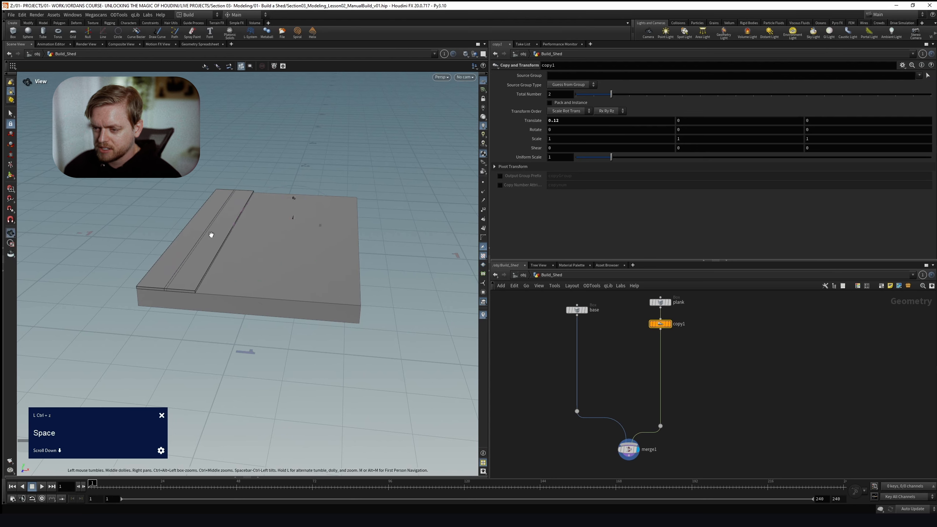
key("space+2")
right_click_drag(312, 199, 346, 210, "alt")
middle_click_drag(346, 211, 305, 224, "alt")
middle_click_drag(558, 120, 523, 145)
Raise the Copy and Transform node's total number to 7 so the planks span the whole base
scroll(320, 159, "down", 3, "alt")
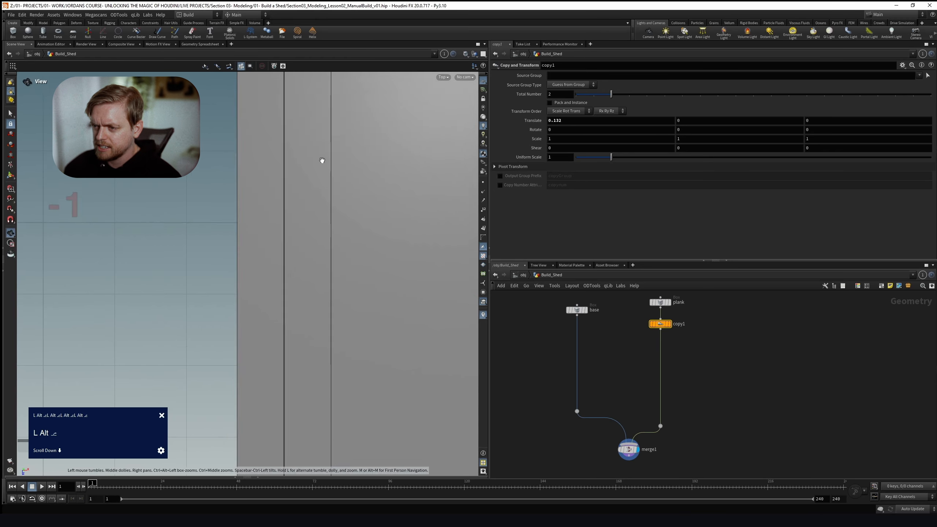
scroll(334, 166, "down", 1, "alt")
right_click_drag(334, 167, 238, 221, "alt")
left_click_drag(611, 95, 700, 94)
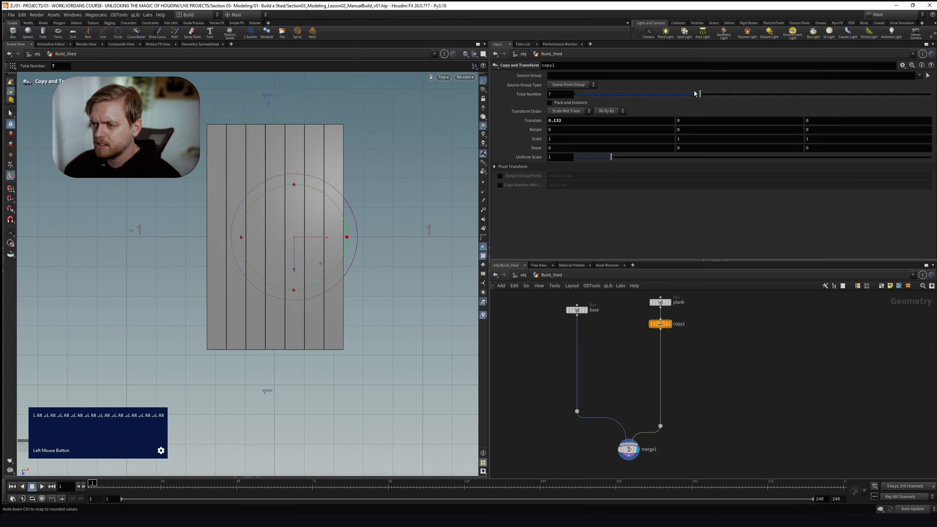
Close the gaps between the planks by fine-tuning the copy node's X translation to 0.1307 in the front view
key("space+1")
left_click_drag(274, 200, 295, 230, "alt")
key("space+3")
right_click_drag(289, 225, 330, 277, "alt")
scroll(275, 246, "up", 5)
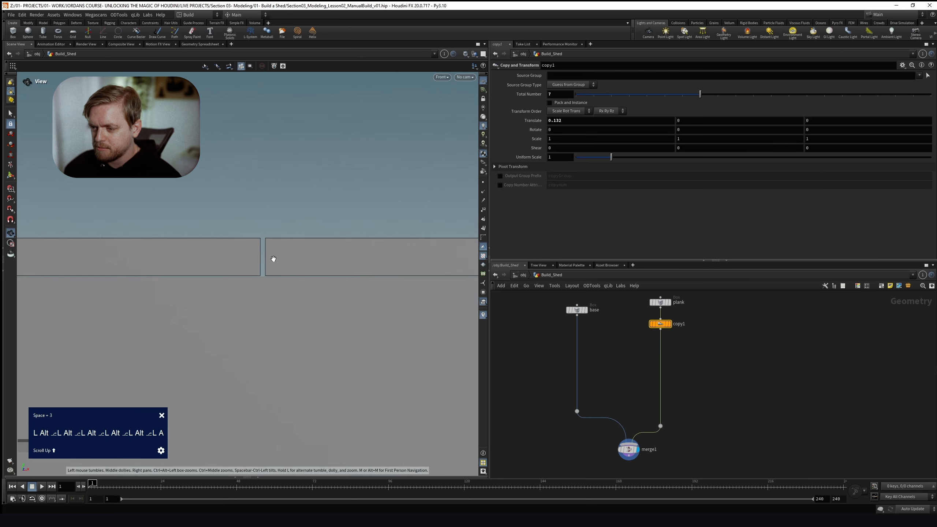
middle_click(569, 123)
middle_click_drag(569, 124, 546, 164)
middle_click(569, 118)
middle_click_drag(563, 123, 563, 123)
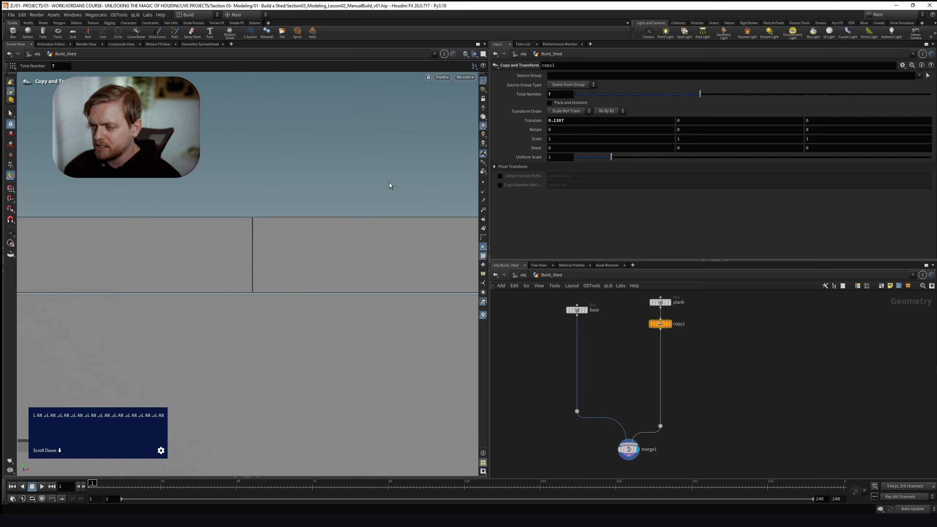
Lower the plank node's Y center to 0.084916 so the planks rest on the base
left_click(660, 302)
key("ctrl+z")
middle_click_drag(699, 101, 682, 155)
scroll(305, 244, "down", 3, "alt")
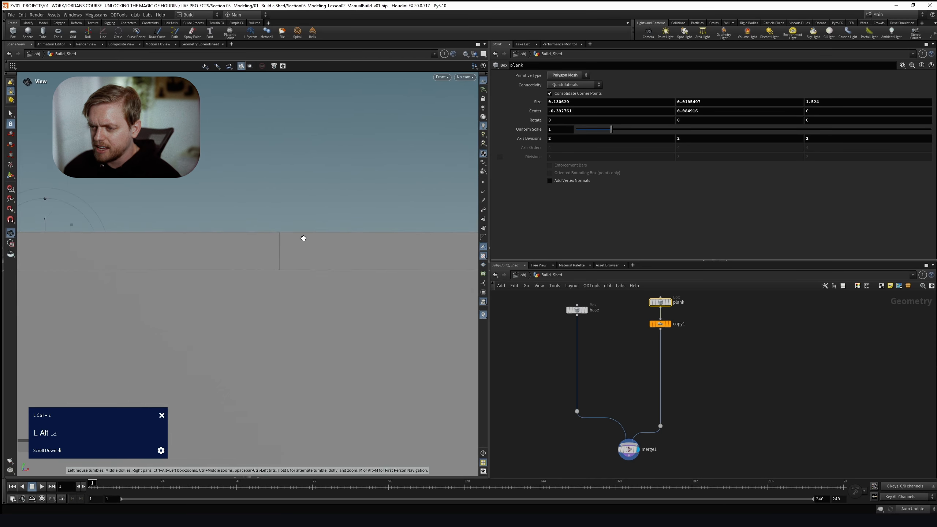
Examine the planked floor in perspective and compare it with the shed reference image
key("space+1")
left_click_drag(299, 247, 270, 211, "alt")
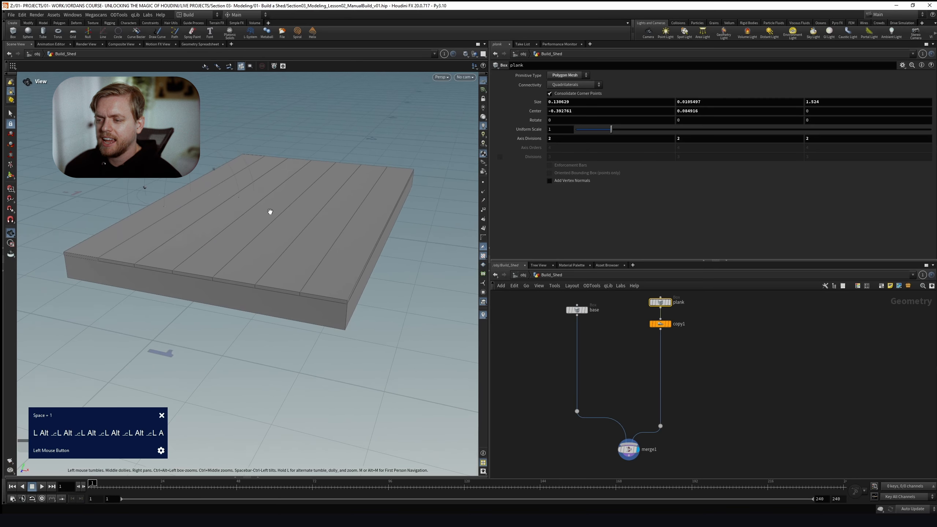
scroll(270, 212, "down", 2, "alt")
right_click_drag(270, 211, 276, 213, "alt")
scroll(276, 213, "down", 2, "alt")
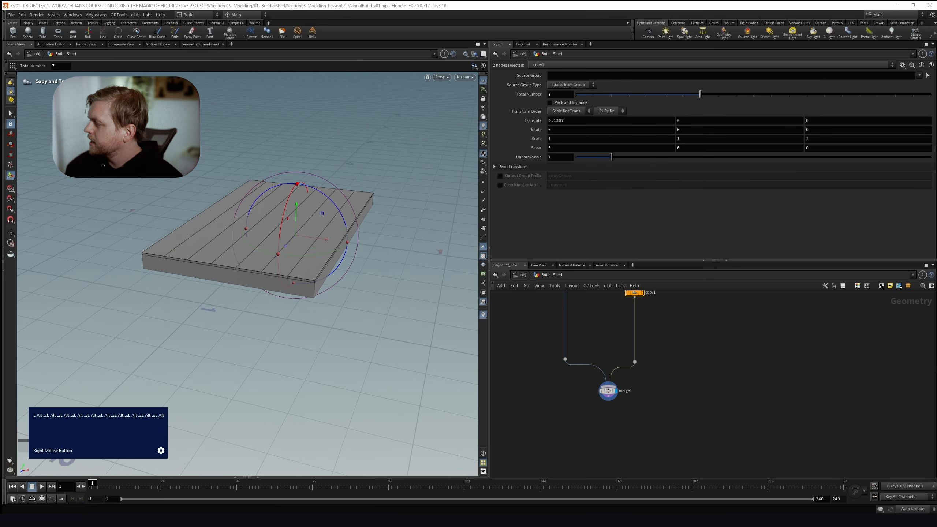
right_click_drag(538, 246, 479, 197)
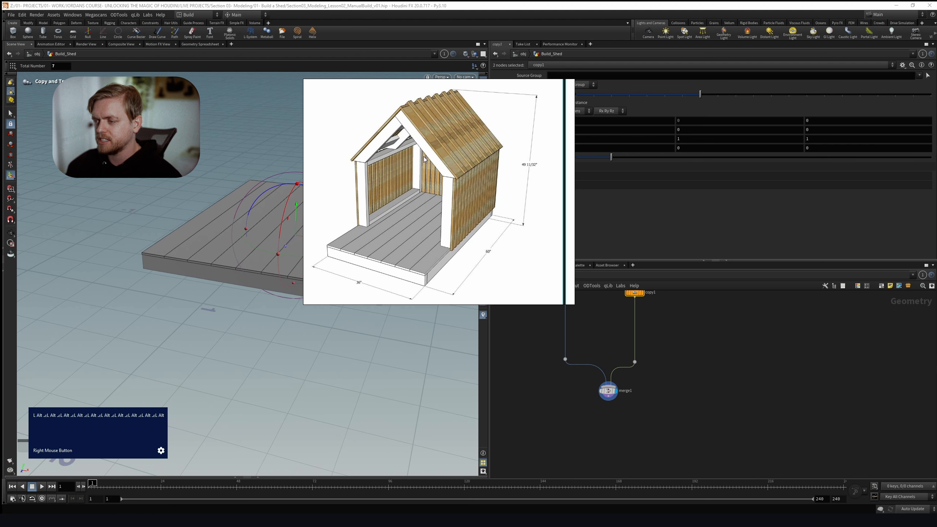
Add a new Box node to the network beside the plank branch
middle_click_drag(672, 360, 645, 428)
left_click(662, 367)
key("Tab")
type("box")
key("Return")
left_click(699, 344)
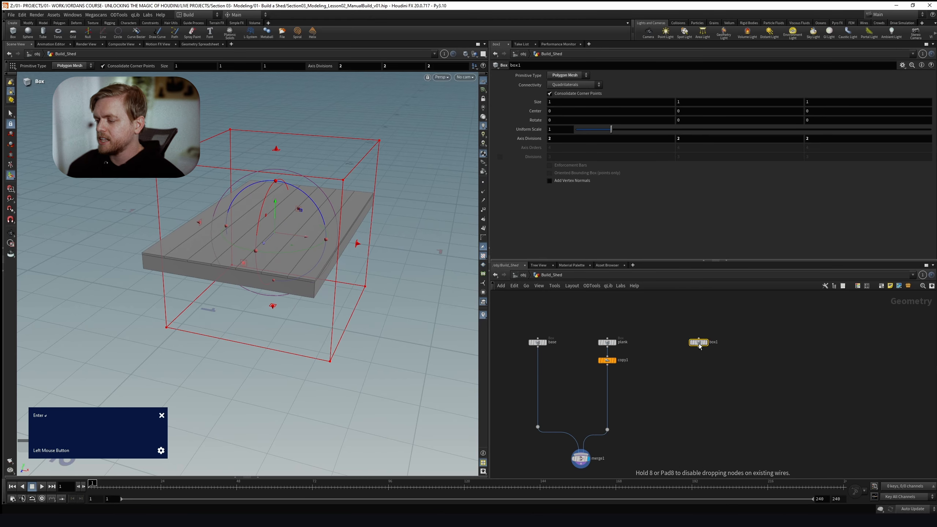
In the front view, narrow the new box to about 0.07 wide at the floor's outer edge, matching the reference post
right_click_drag(871, 191, 520, 203)
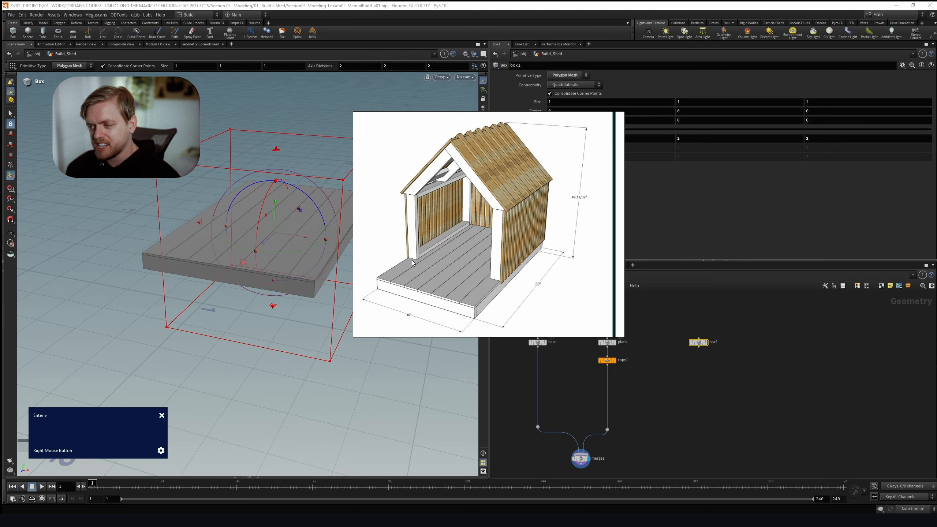
middle_click_drag(282, 232, 247, 233, "alt")
key("space+3")
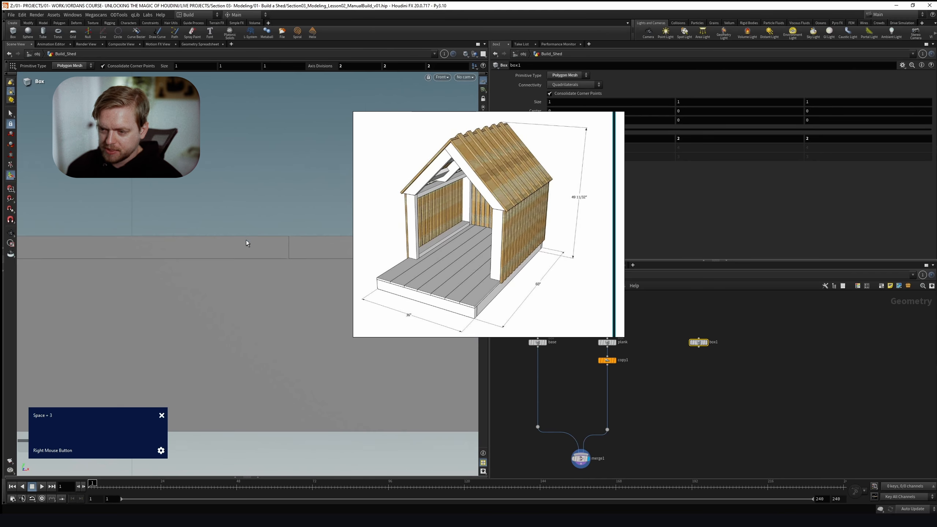
scroll(263, 249, "down", 5)
right_click_drag(263, 249, 219, 247, "alt")
middle_click_drag(219, 247, 156, 252, "alt")
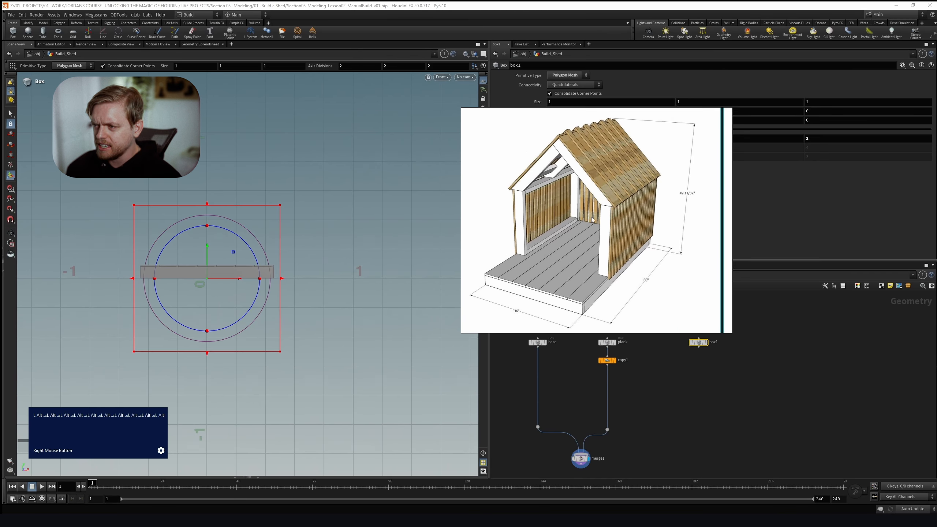
scroll(147, 271, "up", 5)
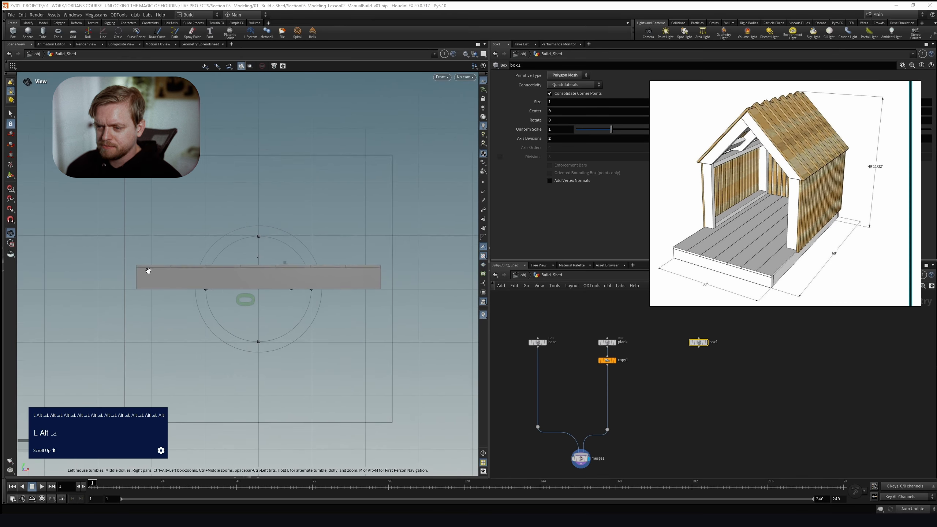
middle_click_drag(147, 271, 181, 297, "alt")
right_click_drag(181, 296, 205, 298, "alt")
left_click_drag(147, 322, 167, 322)
right_click_drag(167, 324, 206, 321, "alt")
left_click_drag(398, 306, 180, 305)
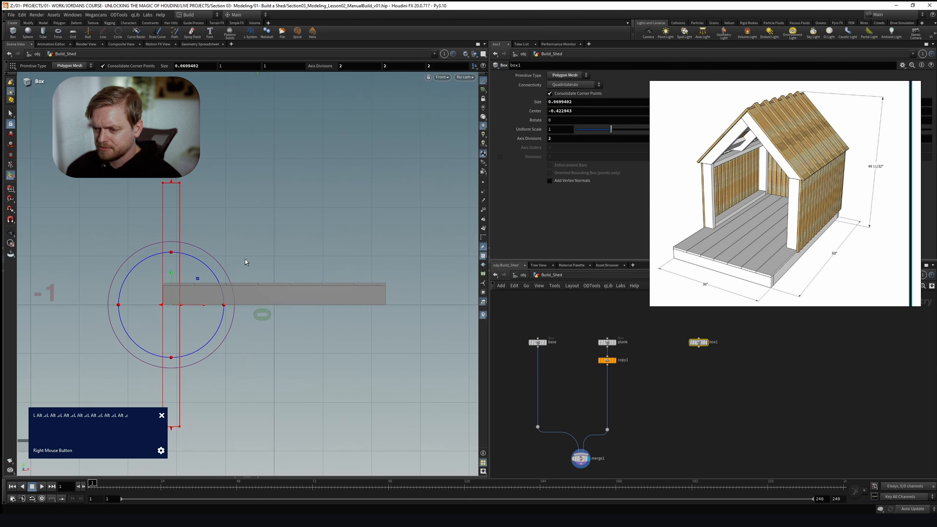
Raise the box's lower face onto the planks and align its outer side with the floor edge, about 0.0692 wide and 0.409 high
left_click_drag(176, 426, 178, 275)
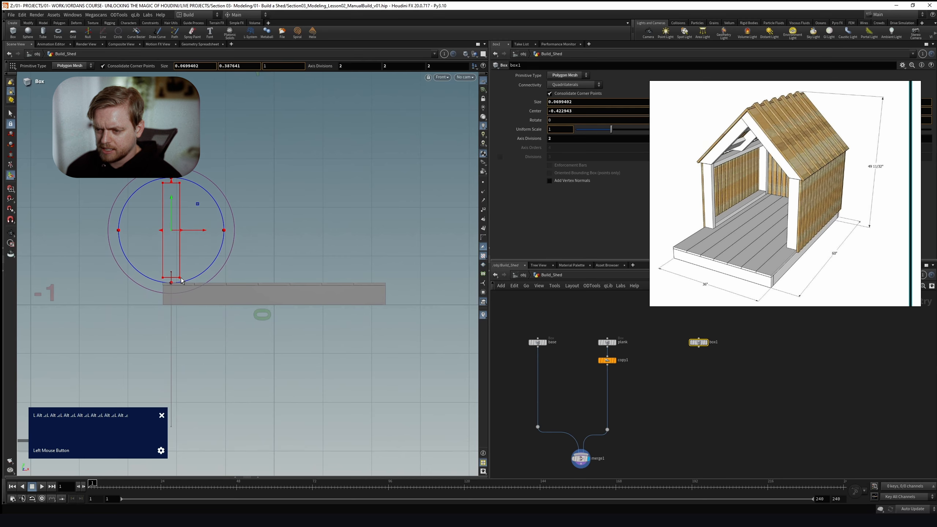
right_click_drag(178, 279, 284, 293, "alt")
scroll(284, 293, "up", 2, "alt")
scroll(281, 291, "up", 4, "alt")
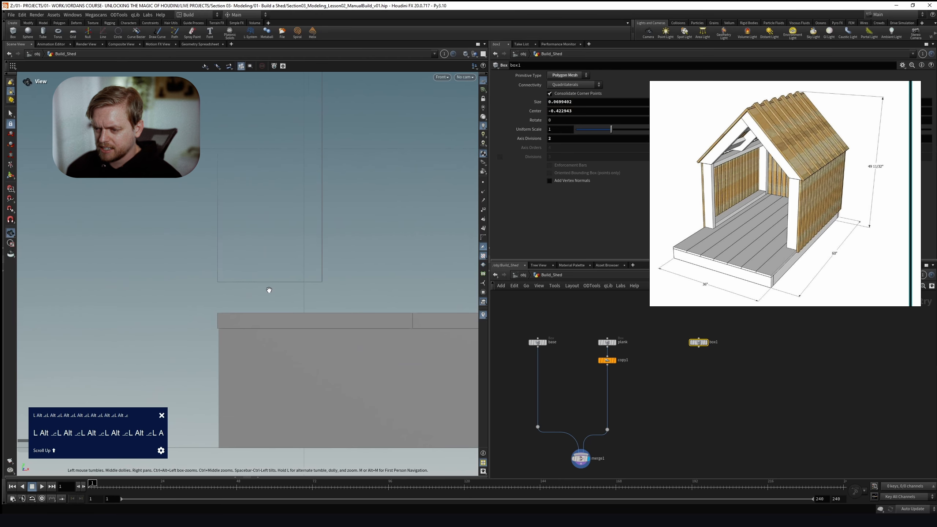
left_click_drag(268, 285, 270, 315)
scroll(251, 192, "down", 4, "alt")
left_click_drag(204, 159, 208, 164)
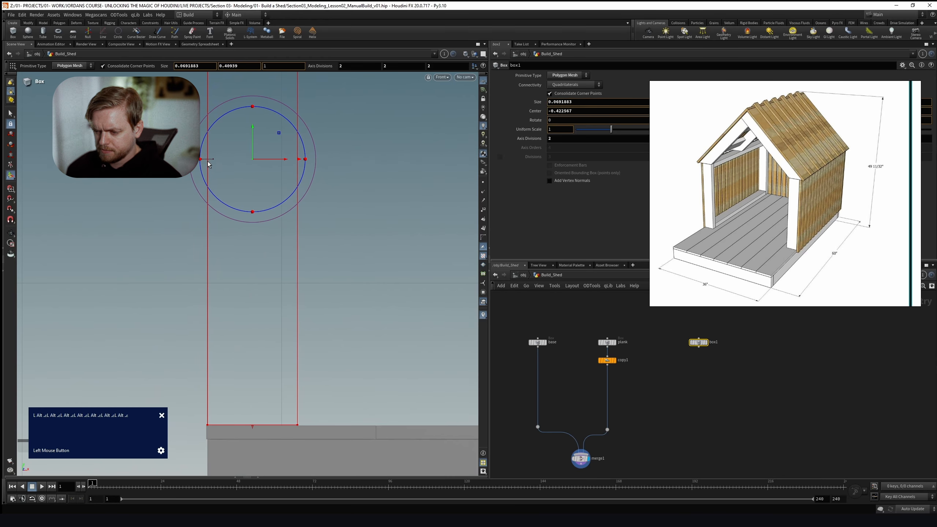
Shorten the post to a height of about 0.385 and thin its depth symmetrically to about 0.0224 in the right view
right_click_drag(209, 164, 239, 256, "alt")
scroll(249, 264, "up", 2, "alt")
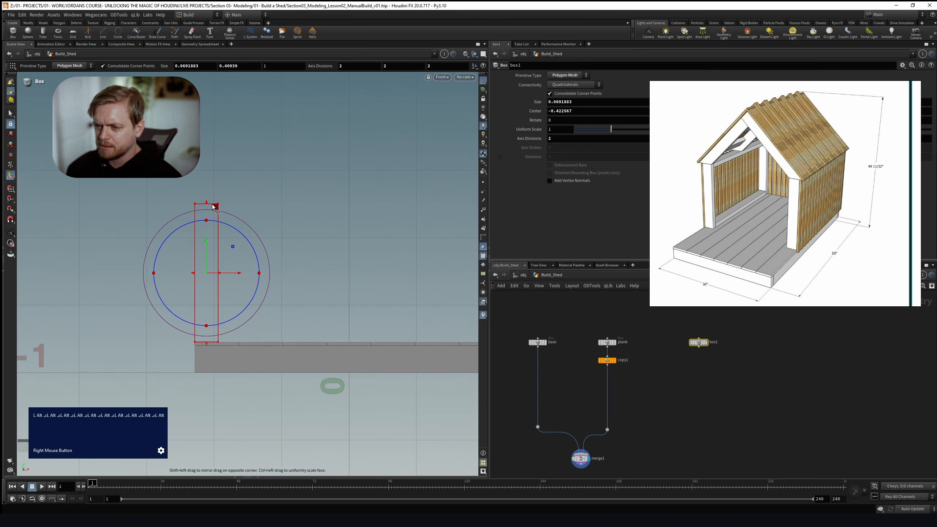
left_click_drag(215, 207, 216, 216)
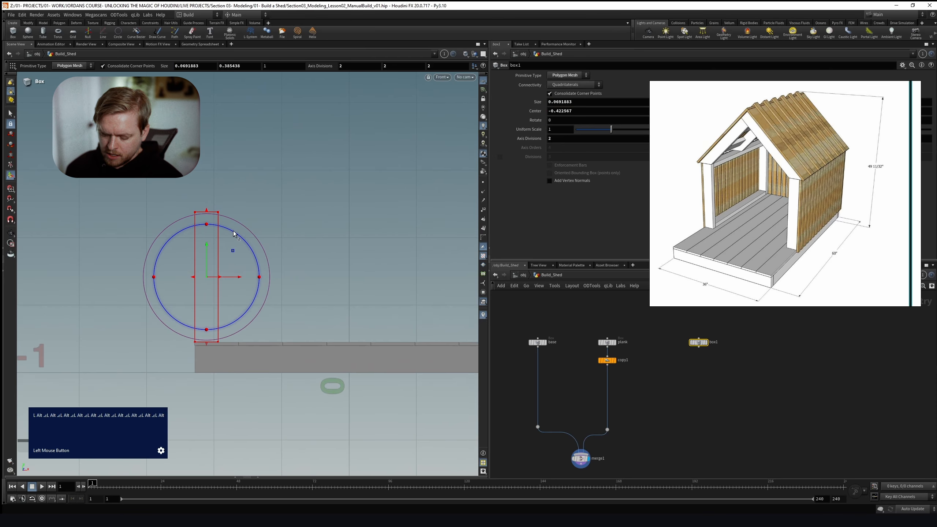
key("space+4")
right_click_drag(243, 204, 260, 232, "alt")
scroll(286, 218, "down", 3, "alt")
left_click_drag(166, 234, 280, 240, "shift")
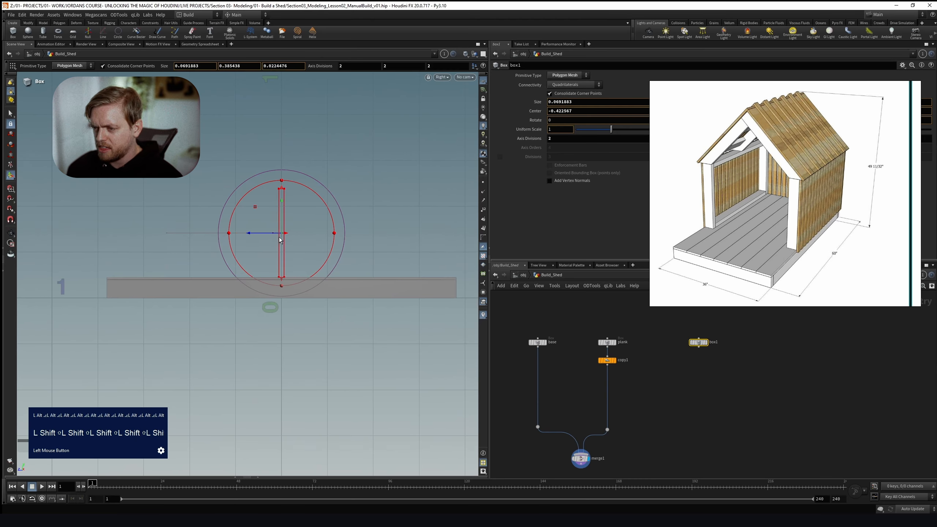
Move the post along Z to about 0.227, guided by the front post's position in the shed reference image
key("space+1")
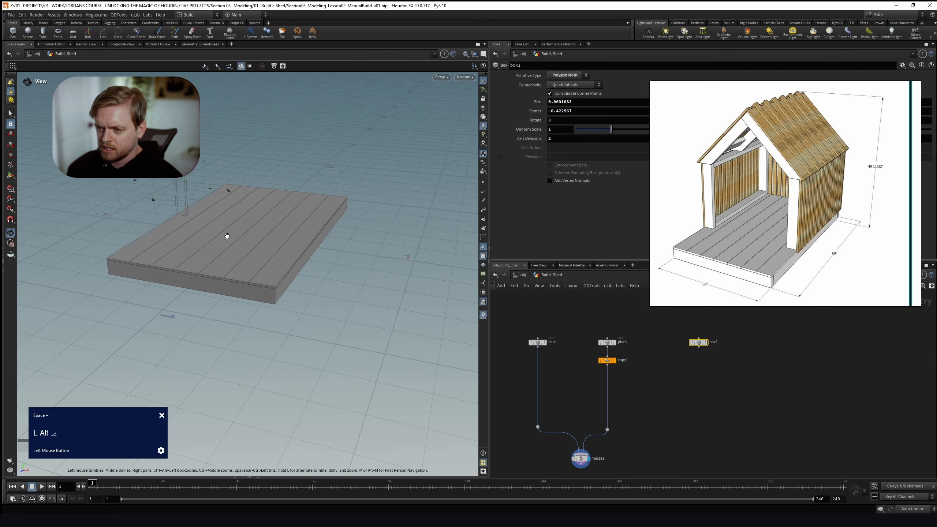
right_click_drag(226, 234, 266, 252, "alt")
left_click_drag(266, 253, 236, 242, "alt")
key("Return")
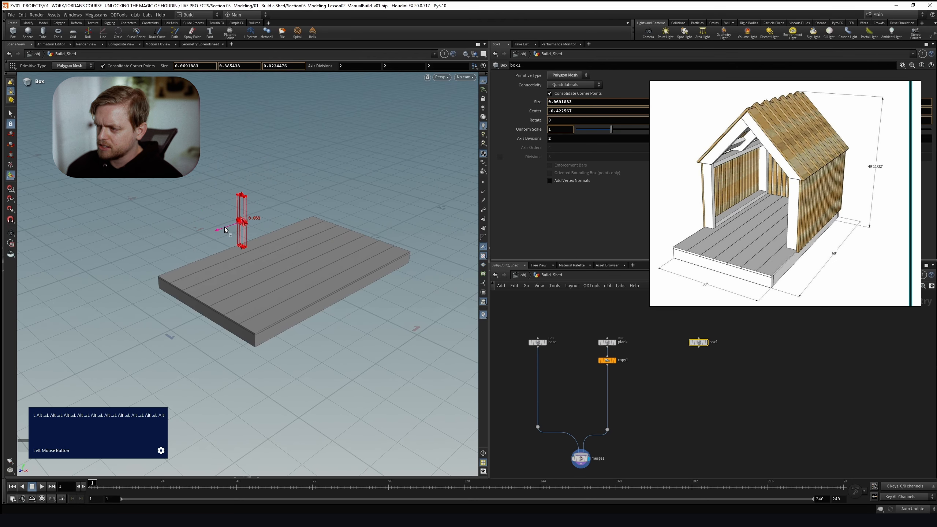
key("space+2")
right_click_drag(199, 234, 238, 296, "alt")
left_click_drag(237, 295, 238, 299)
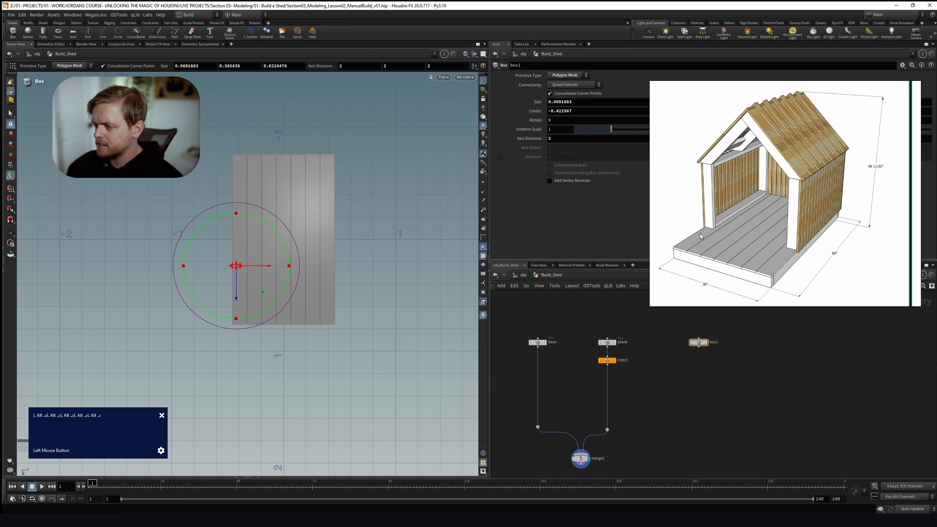
left_click_drag(236, 298, 236, 298)
key("space+1")
left_click_drag(245, 259, 279, 264, "alt")
right_click_drag(709, 224, 606, 235)
left_click_drag(295, 247, 281, 258, "alt")
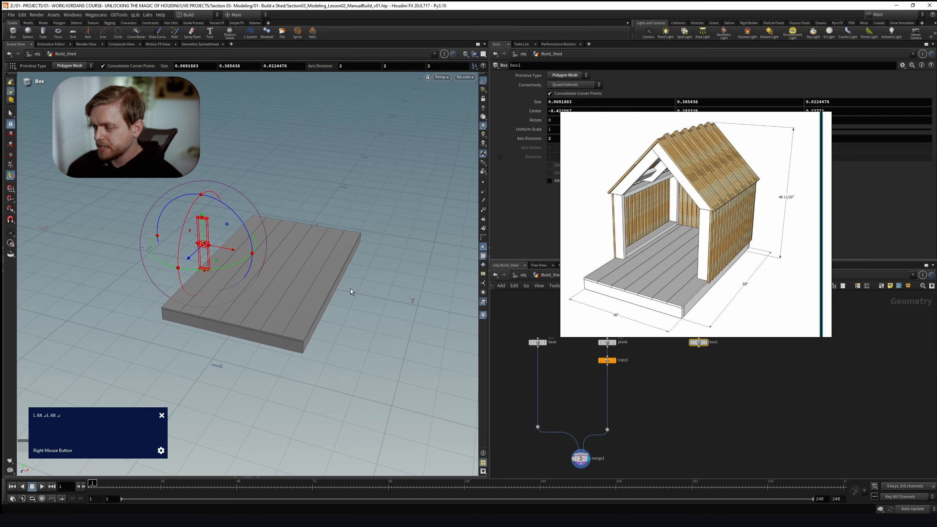
right_click_drag(680, 200, 936, 163)
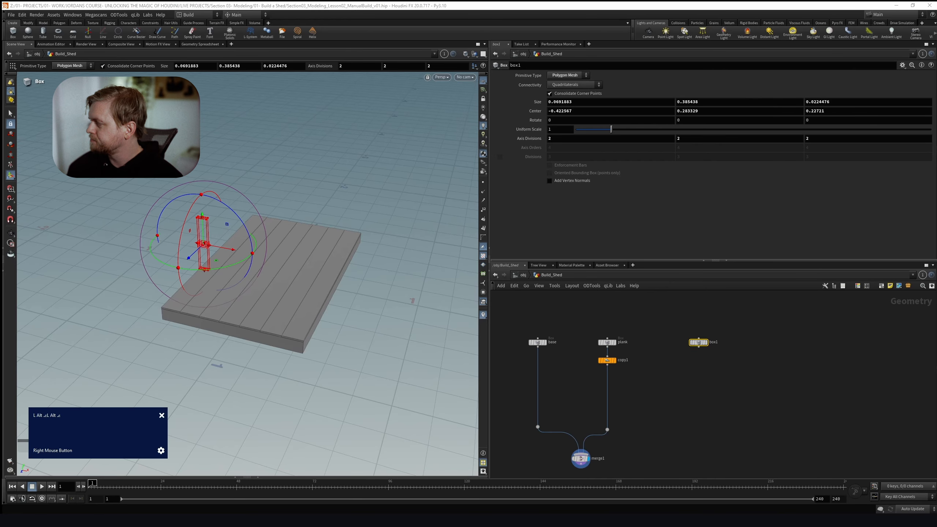
left_click_drag(654, 370, 722, 328)
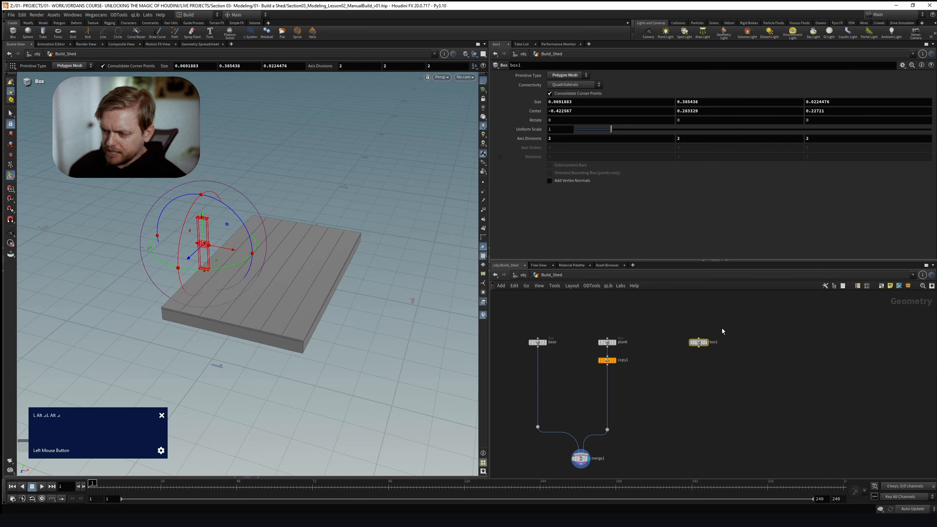
key("Tab")
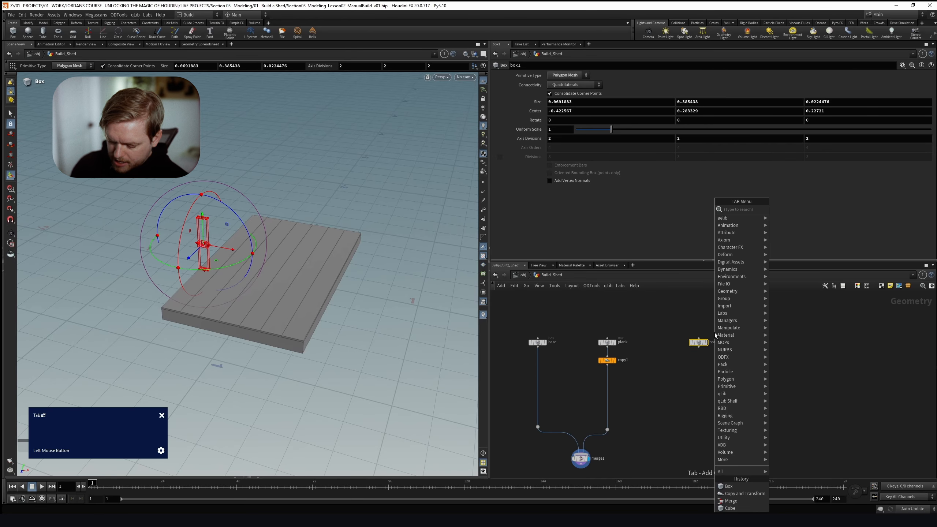
type("copy tr")
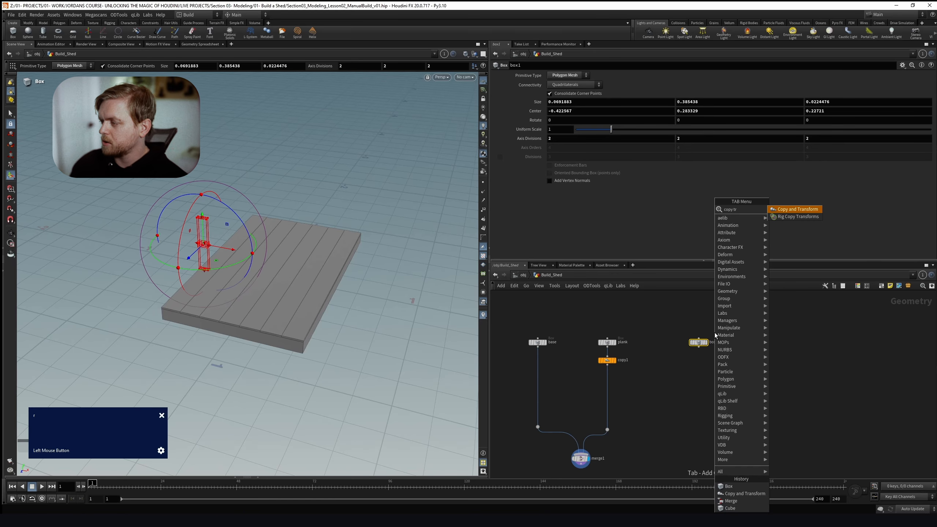
key("shift+Return")
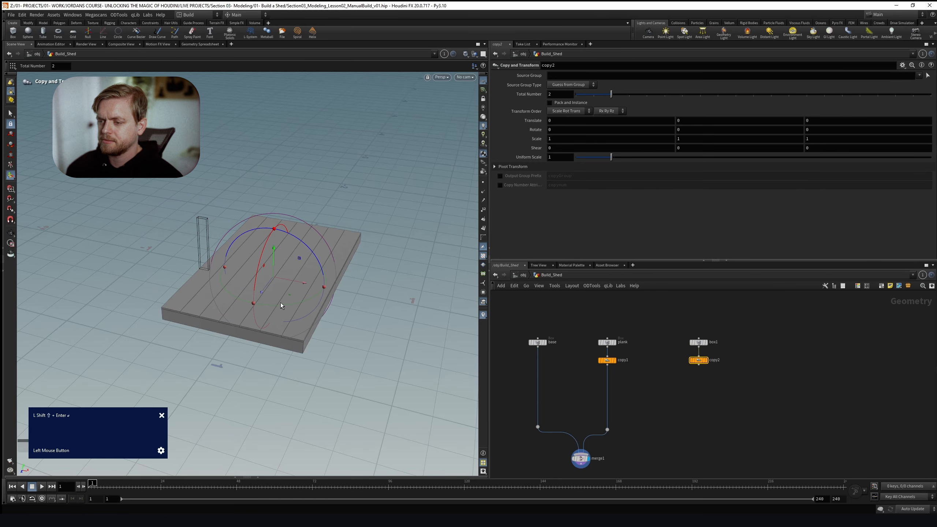
left_click_drag(278, 285, 293, 272, "alt")
left_click_drag(737, 349, 736, 355)
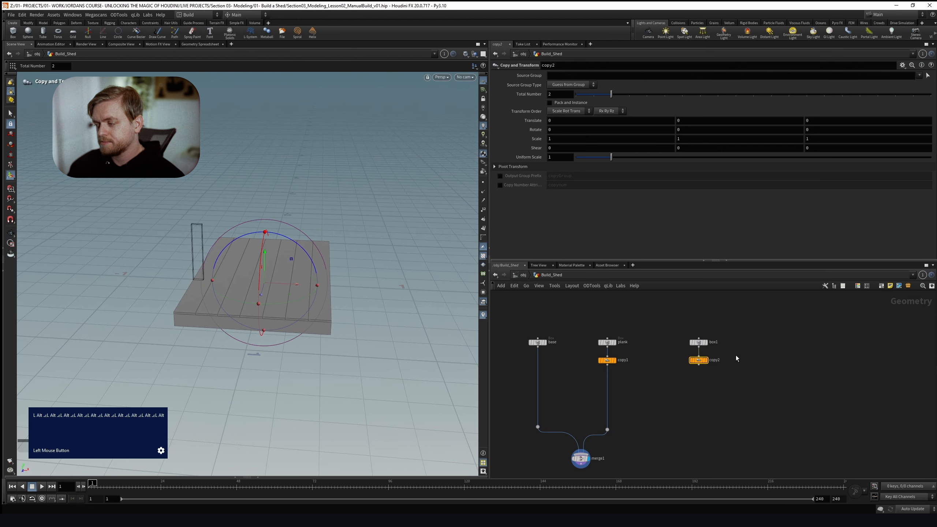
key("Delete")
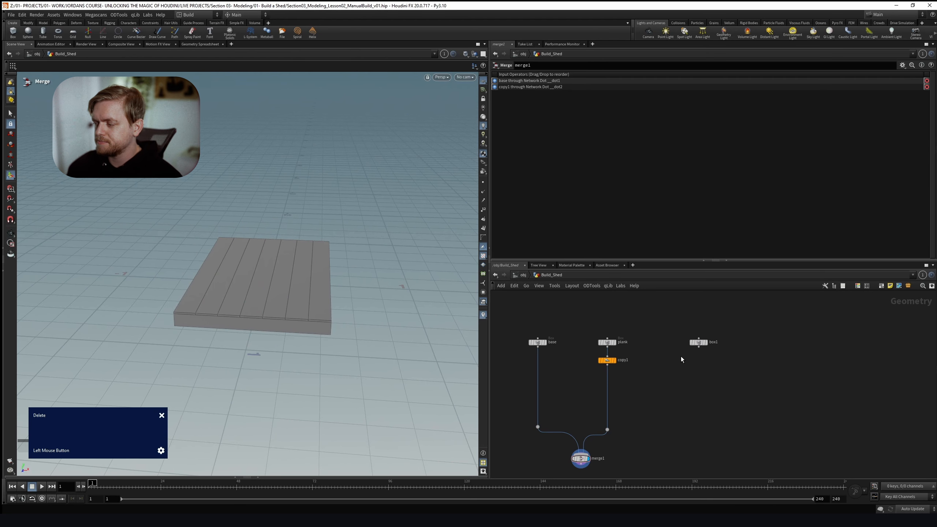
Append a Mirror node to the post's box node to duplicate the post on the opposite side of the floor
left_click(697, 342)
left_click_drag(272, 278, 282, 277, "alt")
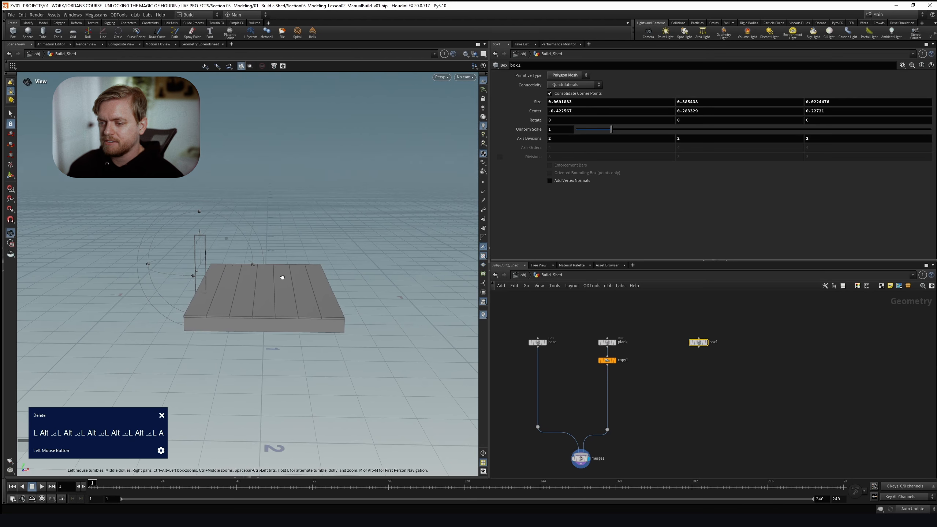
right_click_drag(576, 318, 627, 272)
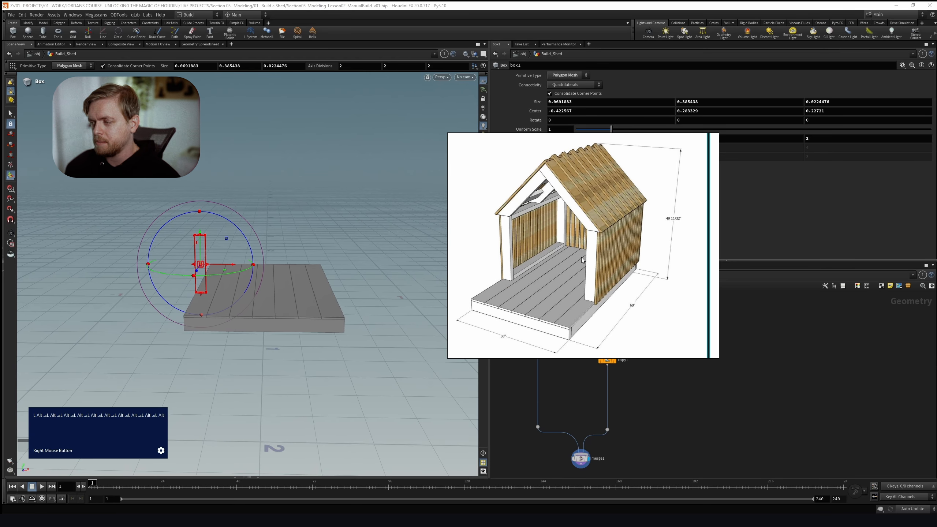
right_click_drag(568, 259, 936, 276)
left_click(677, 368)
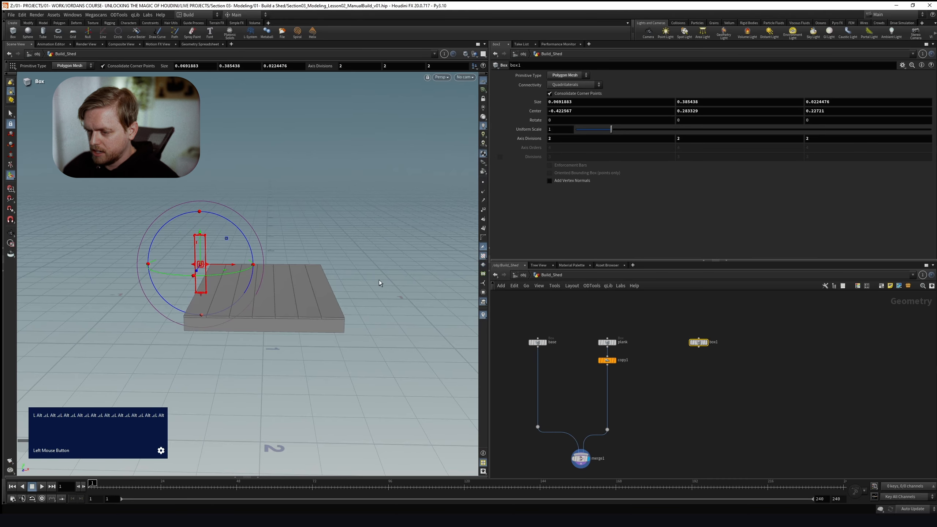
key("space+2")
key("space+3")
scroll(312, 256, "down", 2)
right_click_drag(312, 255, 250, 303, "alt")
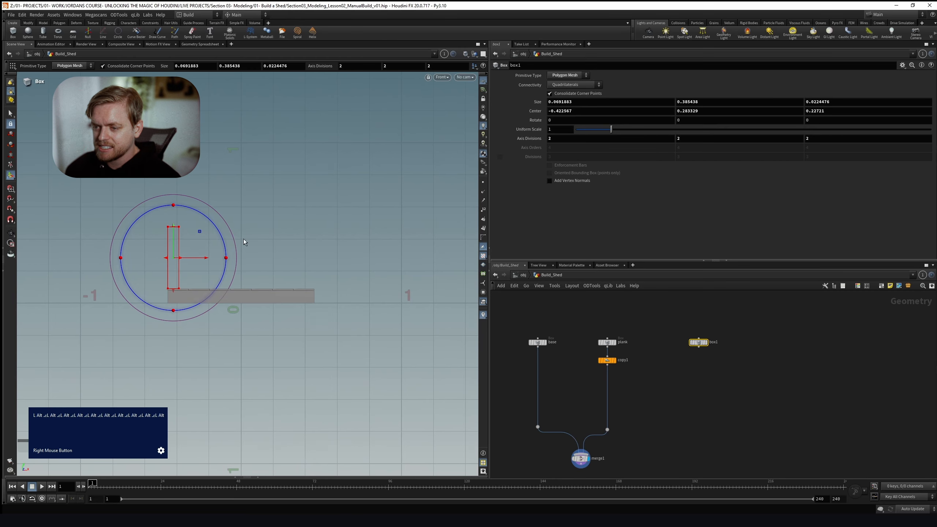
middle_click_drag(233, 259, 265, 266, "alt")
left_click_drag(664, 361, 686, 344)
key("Tab")
type("mirro")
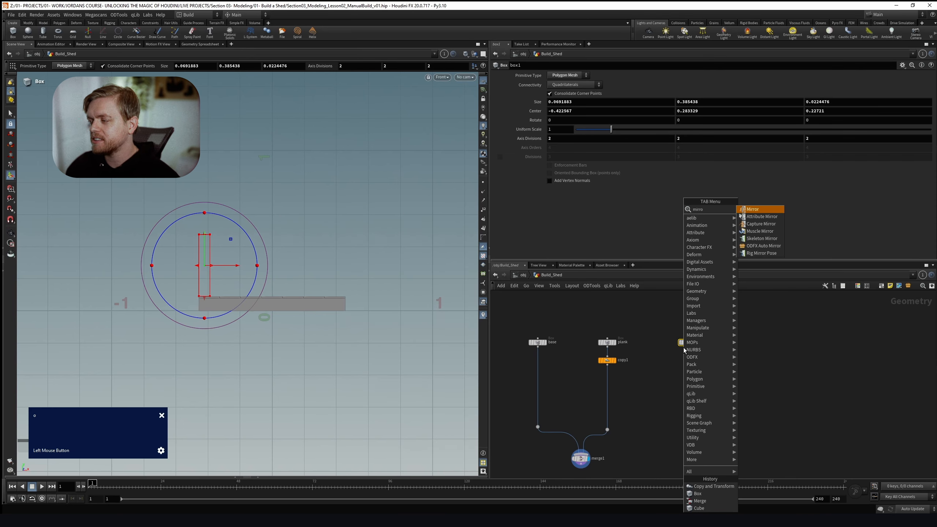
key("shift+Return")
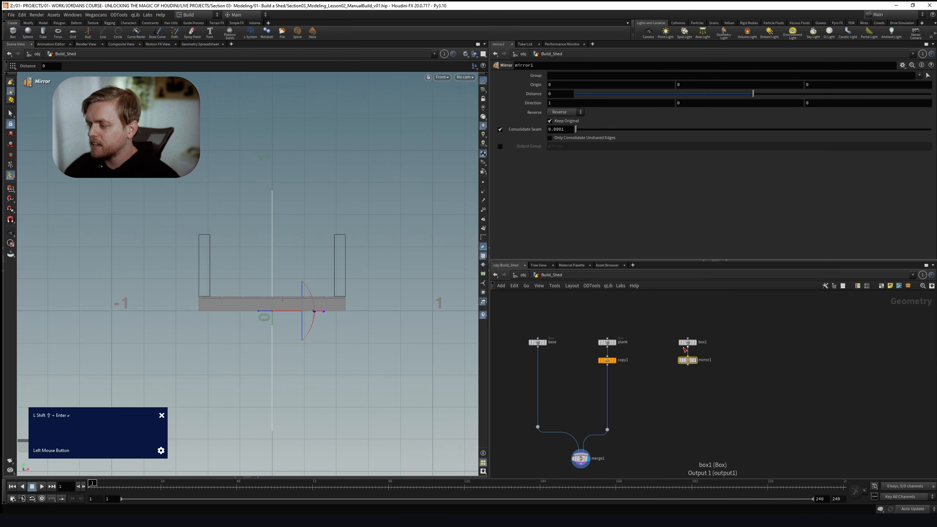
Try shifting the mirror plane with the Mirror node's Distance value and undo each change
key("ctrl+z")
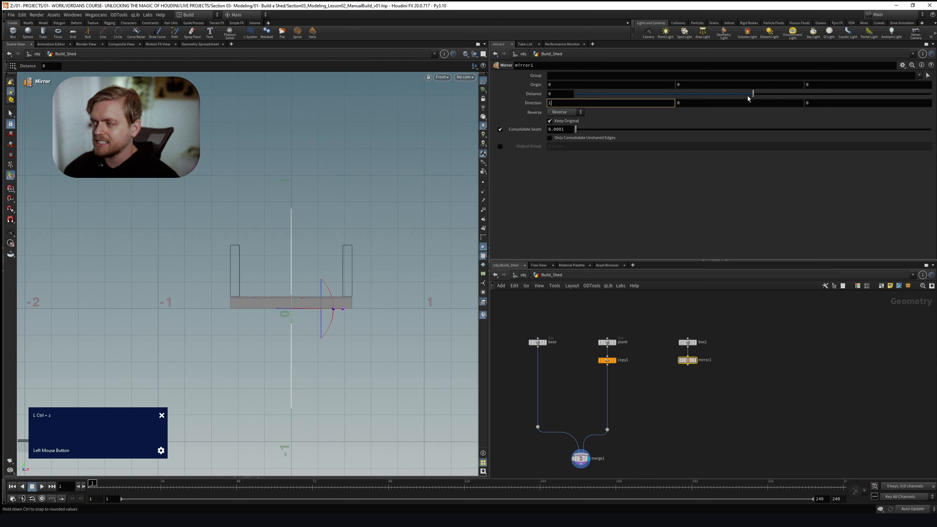
mouse_move(753, 94)
left_mouse_down("ctrl")
mouse_move(738, 94)
mouse_move(754, 95)
left_mouse_up("ctrl")
key("ctrl+z")
right_click_drag(269, 287, 274, 337, "alt")
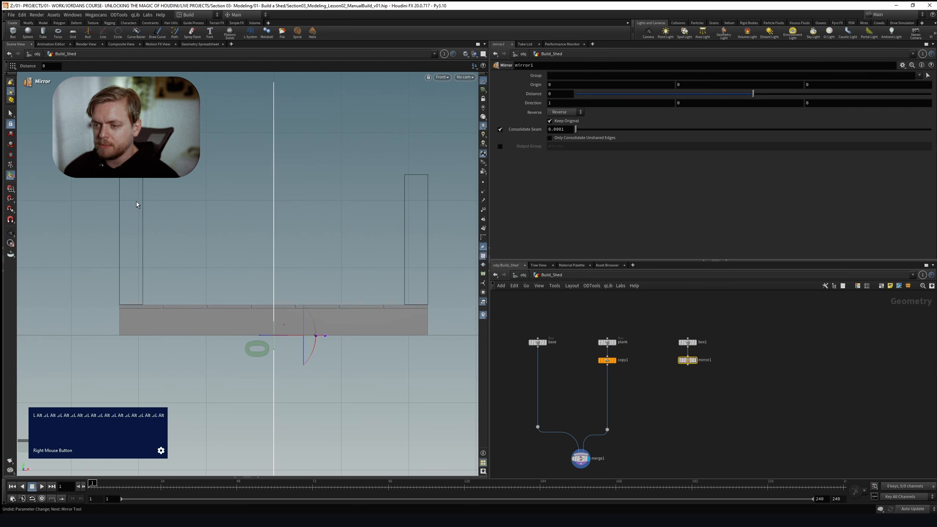
left_click(688, 342)
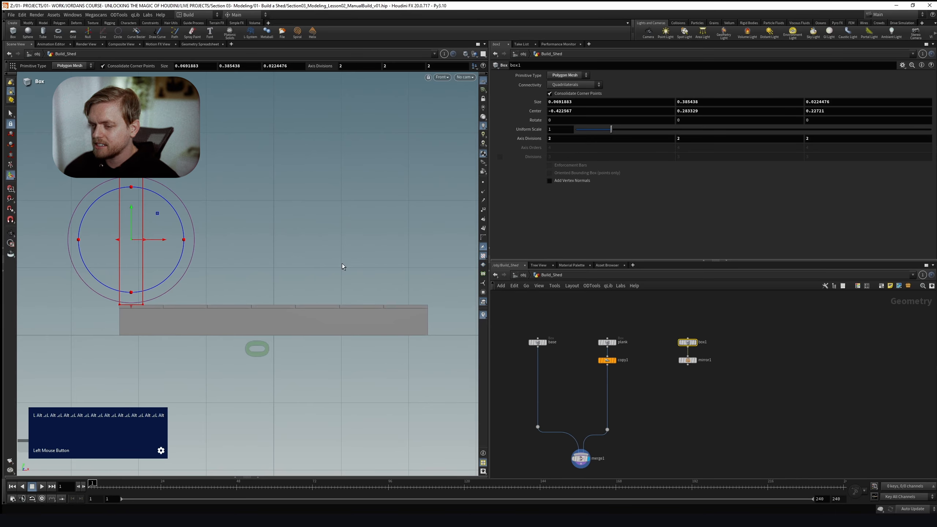
left_click(690, 360)
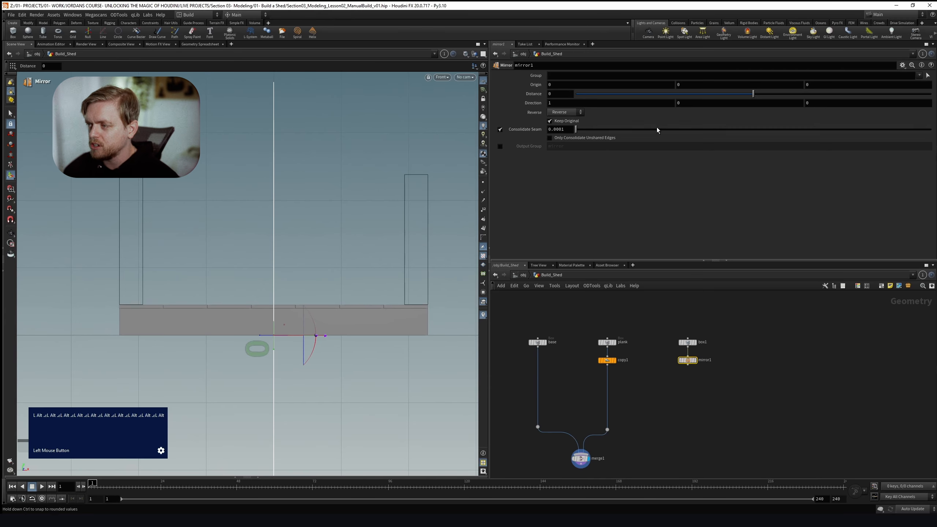
mouse_move(753, 94)
left_mouse_down()
mouse_move(737, 94)
mouse_move(753, 97)
left_mouse_up()
key("ctrl+z")
Inspect the mirrored pair of posts on the floor in the perspective view
key("space")
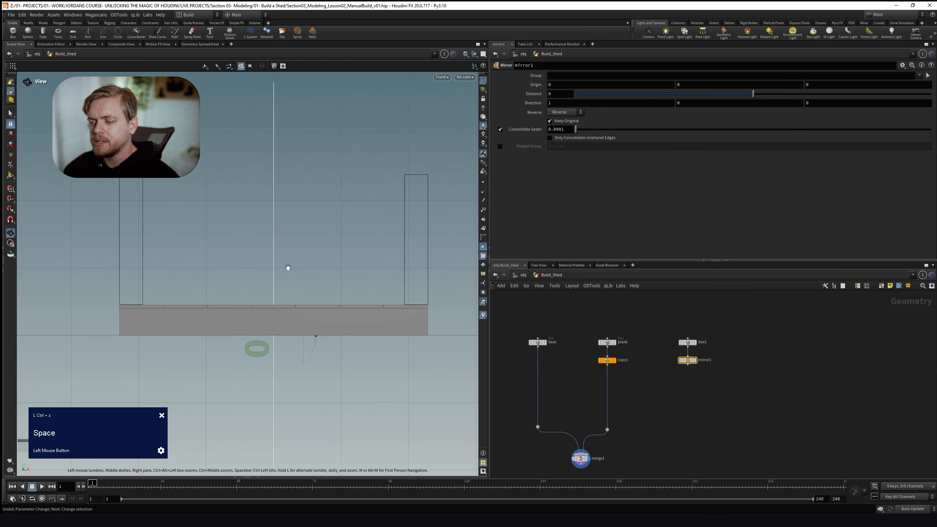
key("space+1")
left_click_drag(282, 272, 246, 274, "alt")
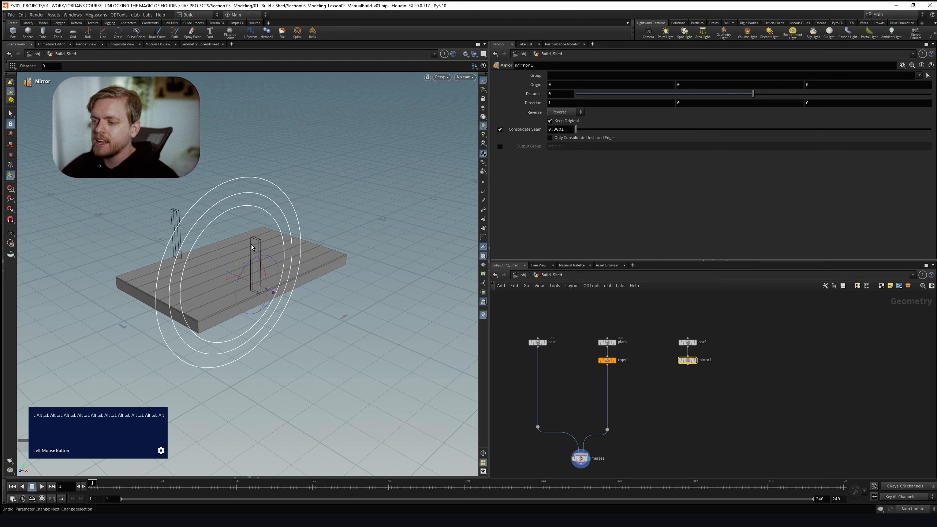
left_click_drag(252, 248, 257, 267, "alt")
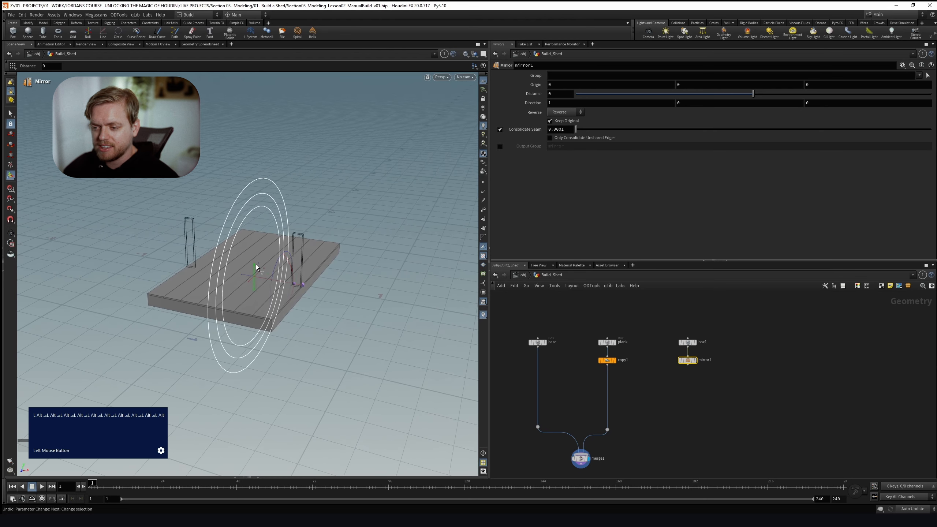
Append a second Mirror node below the first Mirror node on the post branch
left_click_drag(253, 269, 184, 259, "alt")
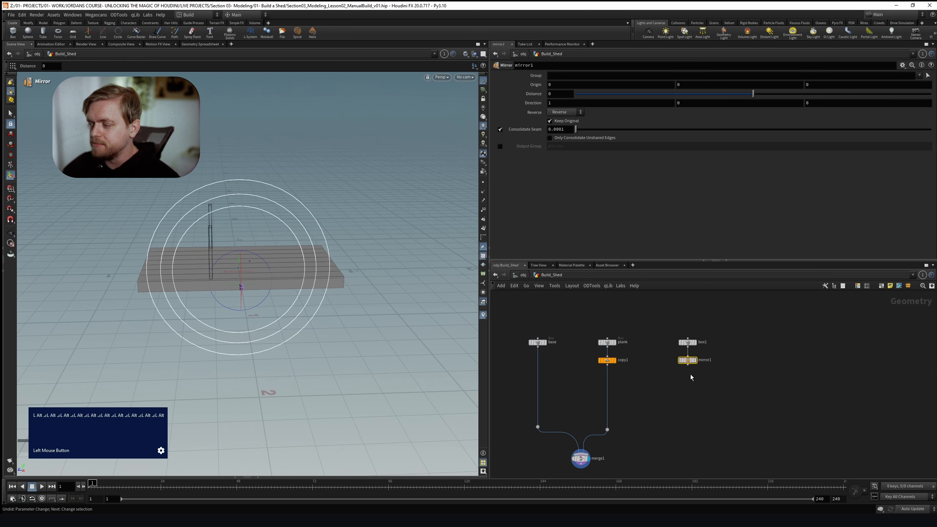
right_click_drag(936, 258, 364, 248)
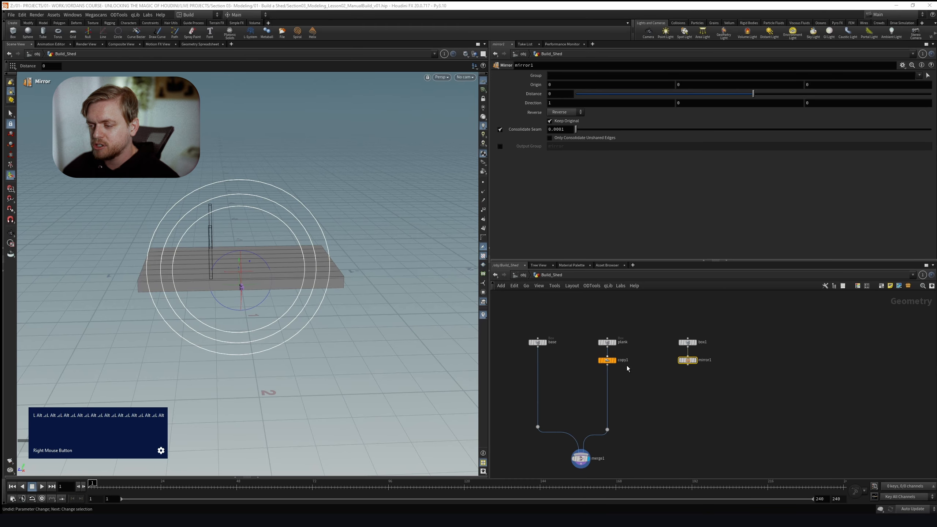
left_click(703, 356)
key("Tab")
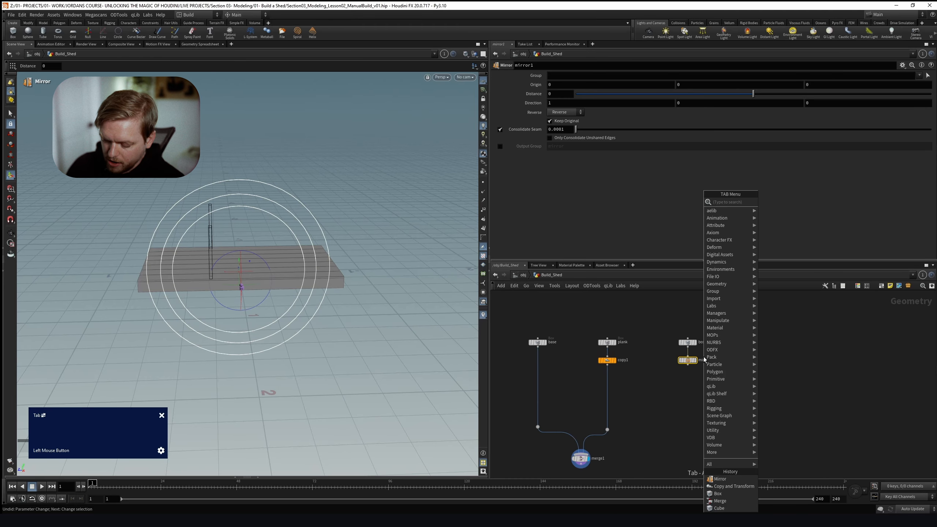
type("mirror")
key("shift+Return")
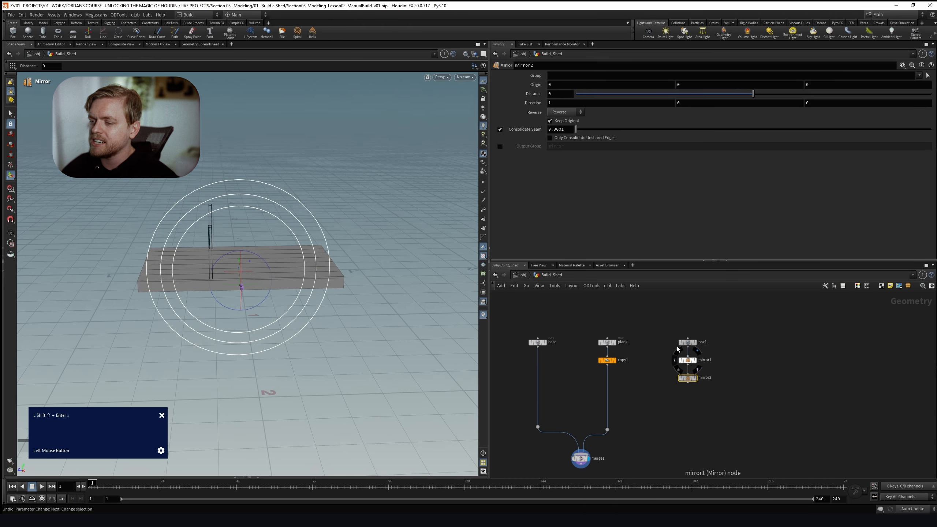
Set the second Mirror node's direction to 0, 0, 1 so it mirrors the posts along Z
type("0")
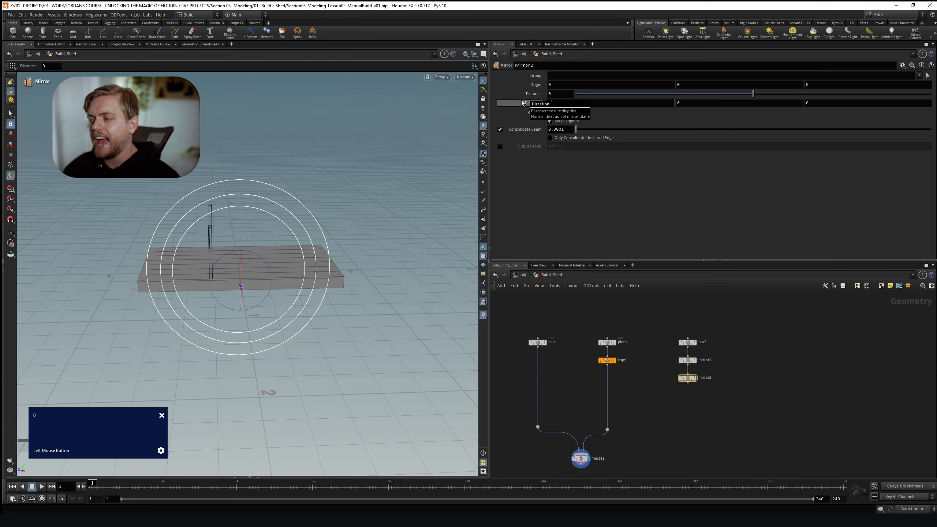
key("Tab")
key("Tab")
key("Return")
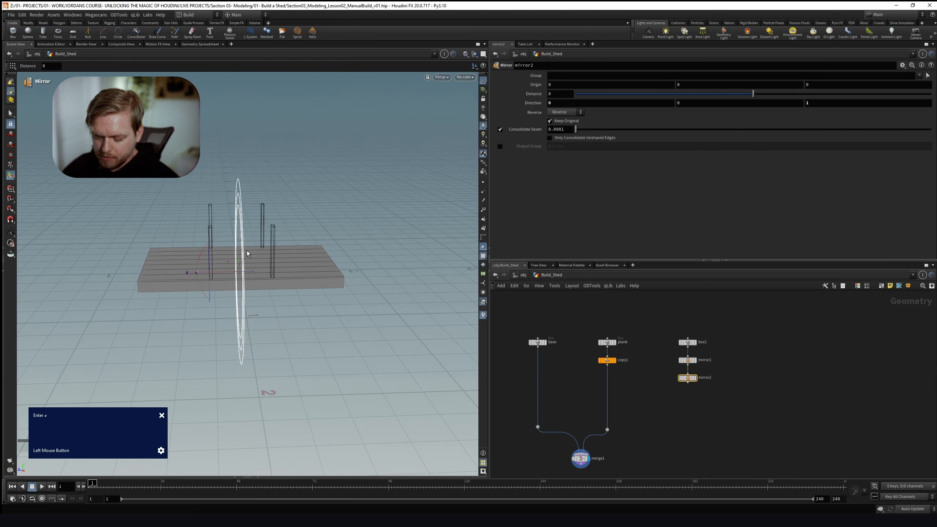
Shift the second mirror plane's origin along Z to about -0.262, lining the rear posts up with the floor's back edge
key("space+4")
right_click_drag(315, 220, 253, 250, "alt")
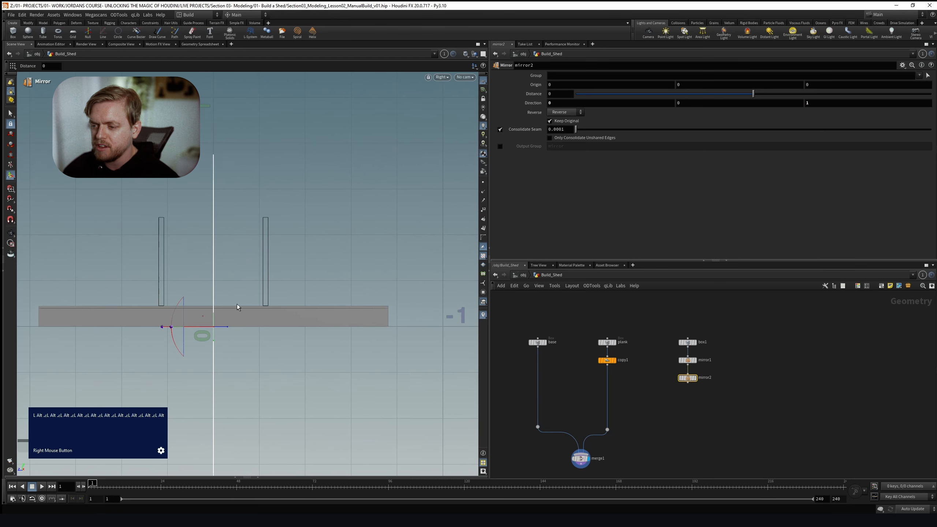
left_click_drag(224, 328, 259, 328)
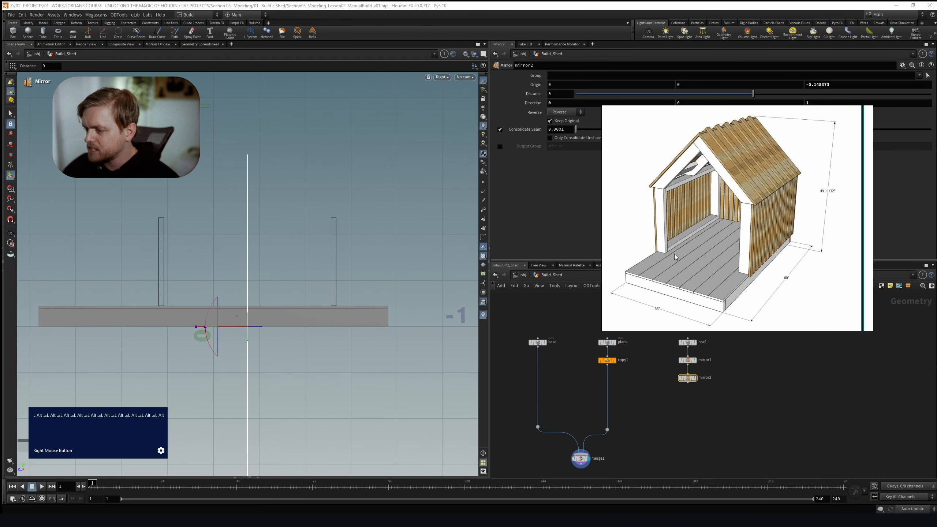
left_click_drag(255, 328, 281, 332)
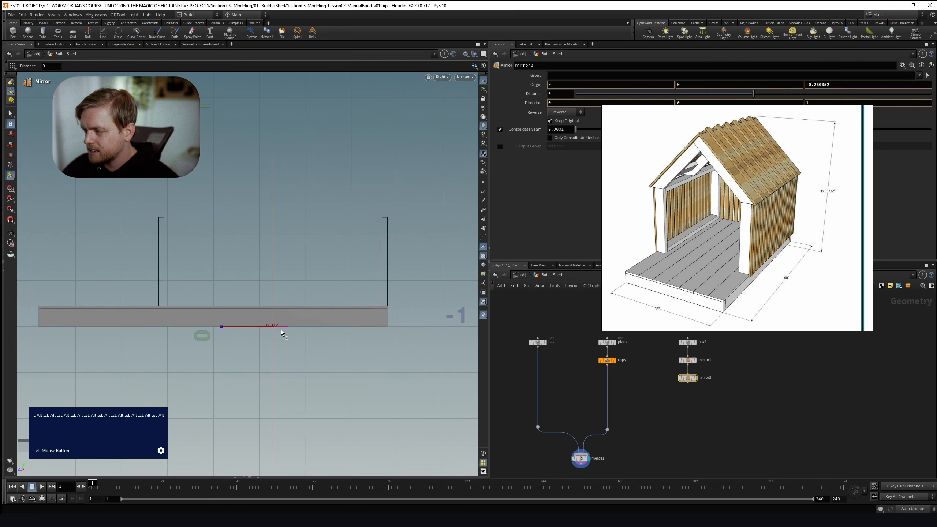
scroll(281, 330, "up", 5, "alt")
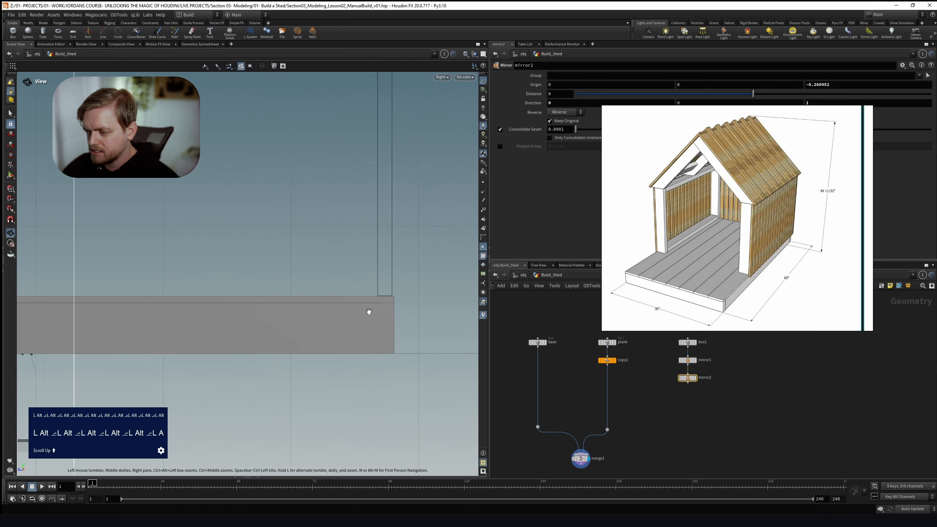
scroll(383, 304, "up", 2, "alt")
left_click_drag(730, 240, 736, 304)
middle_click_drag(830, 85, 775, 129)
left_click_drag(345, 209, 332, 236)
middle_click_drag(595, 365, 588, 293)
right_click_drag(734, 233, 936, 238)
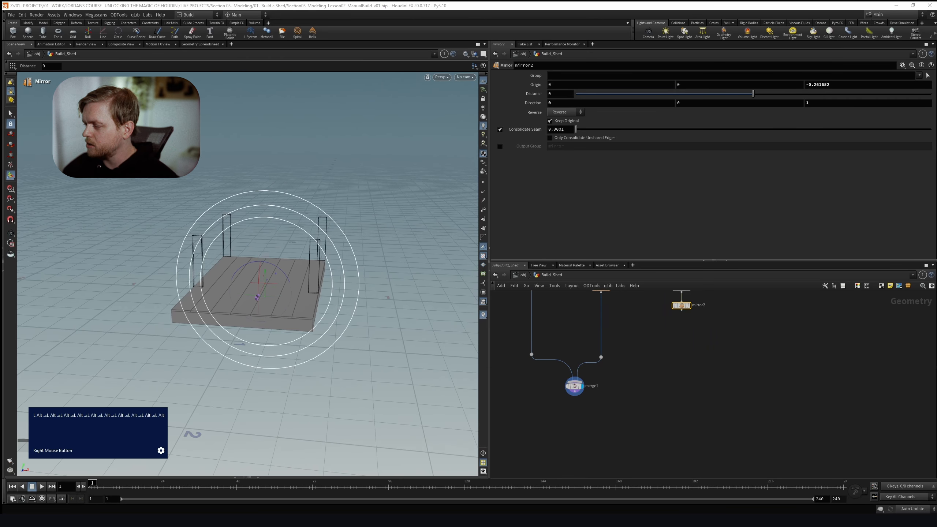
Connect the second Mirror node's output to the merge node, moving the merge node lower in the network
right_click_drag(679, 346, 671, 327)
left_click_drag(567, 366, 599, 405)
right_click_drag(665, 340, 656, 384)
left_click_drag(666, 335, 593, 442)
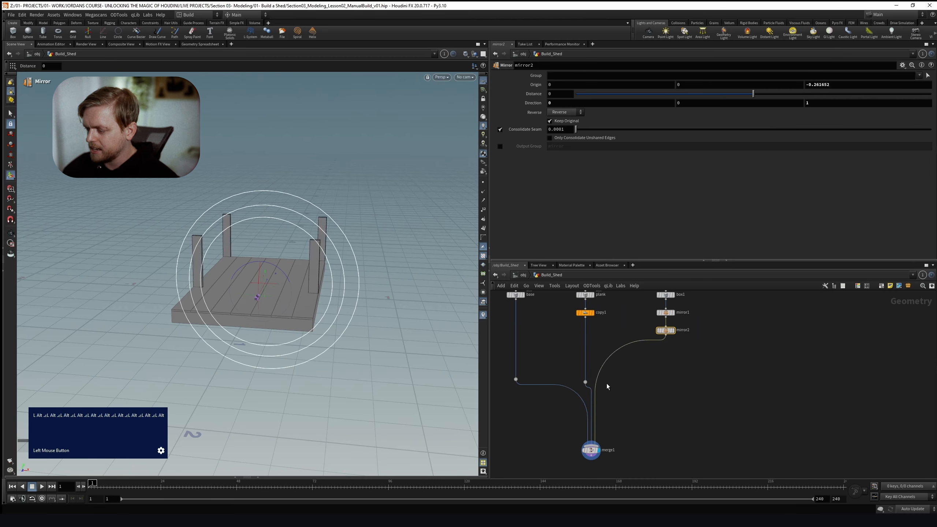
Add a routing dot to the wire between the second Mirror node and the merge, and align the wires neatly
left_click_drag(596, 408, 668, 414, "alt")
right_click_drag(667, 420, 659, 383)
left_click_drag(561, 354, 538, 398)
left_click_drag(629, 356, 635, 389)
scroll(637, 391, "down", 3)
scroll(645, 341, "up", 5)
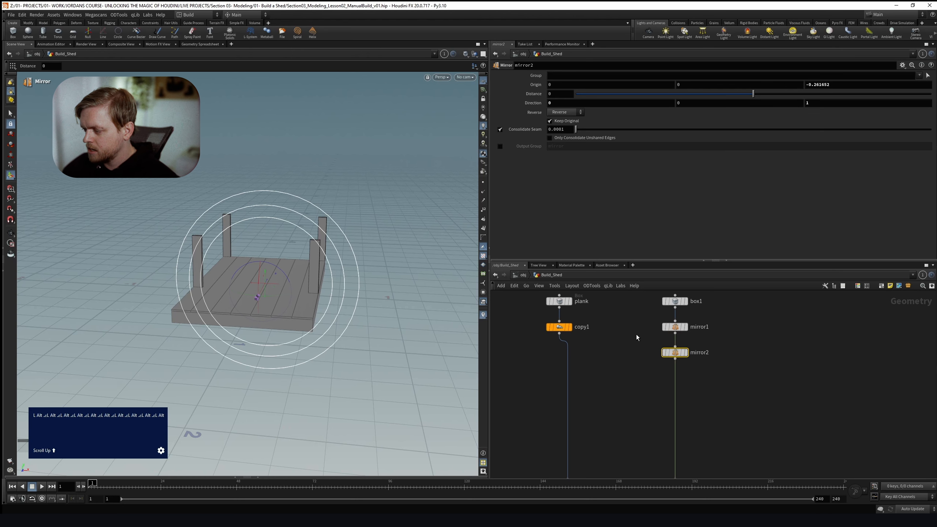
Rename the post's box node as supportBeams
double_click(670, 353)
type("supportBrte")
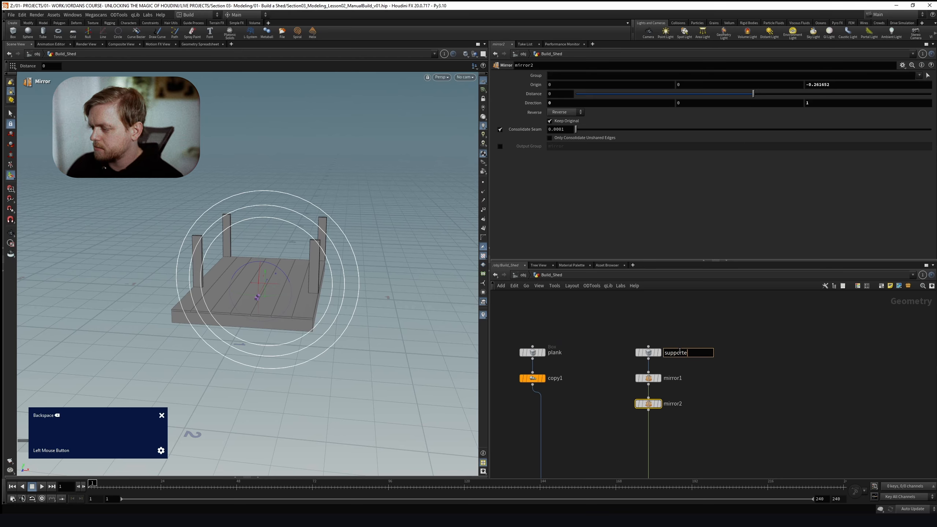
key("BackSpace")
type("s")
key("Return")
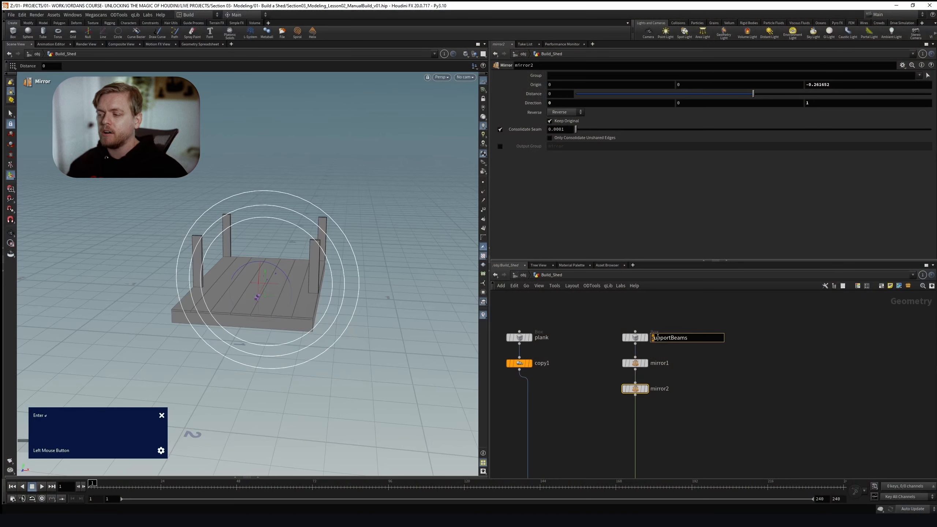
right_click_drag(580, 345, 627, 342)
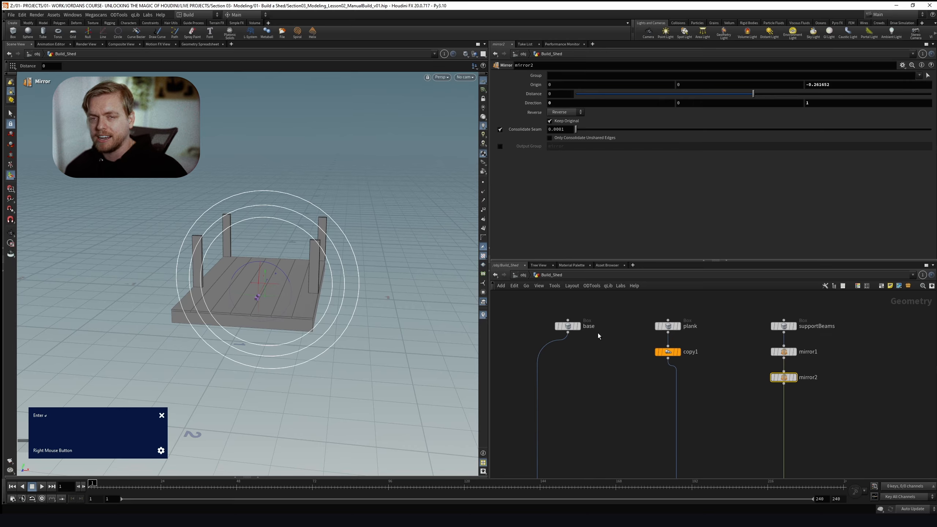
Try a lowercase b in the supportBeams node name and restore the capital B
right_click_drag(800, 347, 745, 331)
double_click(740, 336)
key("BackSpace")
type("b")
key("Return")
double_click(740, 337)
key("BackSpace")
type("B")
key("Return")
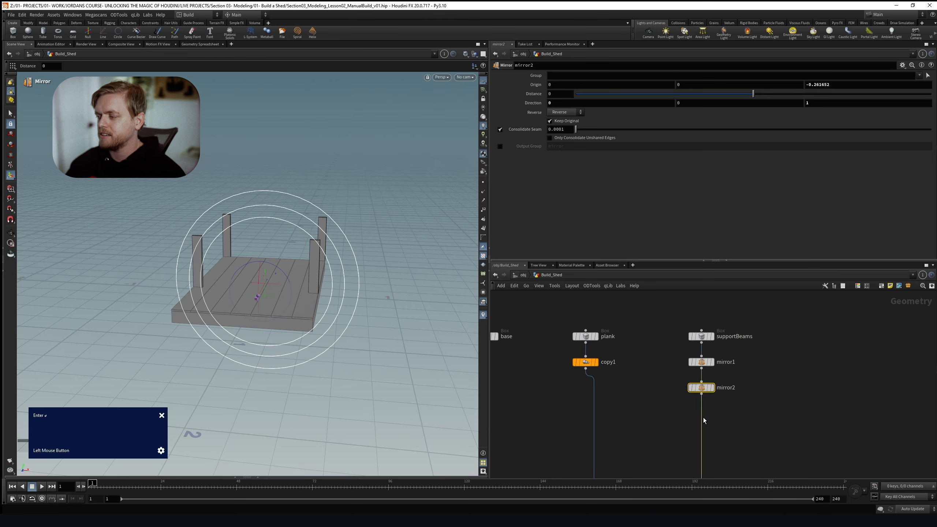
Shorten the post box node's name to the singular supportBeam
mouse_move(742, 336)
right_mouse_down()
mouse_move(688, 323)
mouse_move(744, 343)
right_mouse_up()
double_click(723, 309)
key("BackSpace")
key("Return")
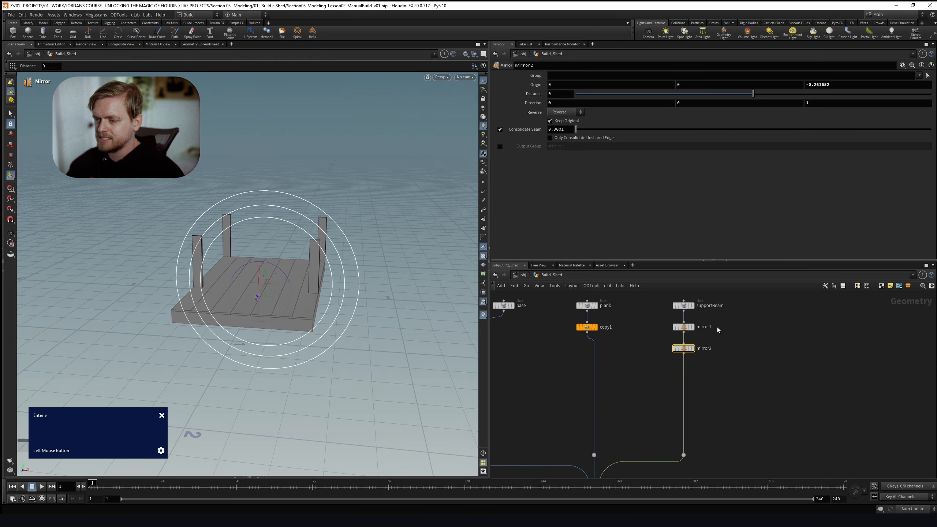
Compare the four posts on the plank floor with the posts in the shed reference image
right_click_drag(726, 340, 729, 327)
scroll(692, 335, "down", 1)
right_click_drag(733, 388, 733, 360)
scroll(272, 278, "up", 2, "alt")
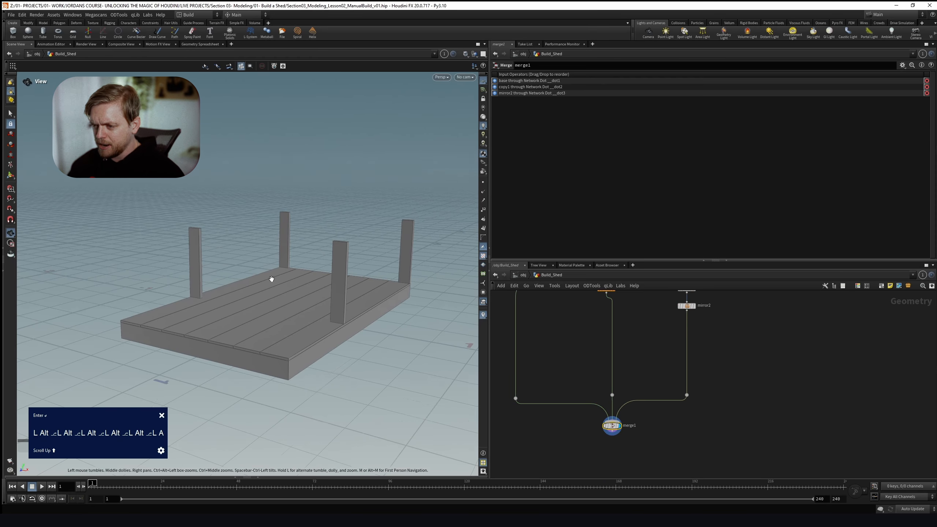
left_click_drag(272, 279, 278, 279, "alt")
right_click_drag(935, 207, 606, 182)
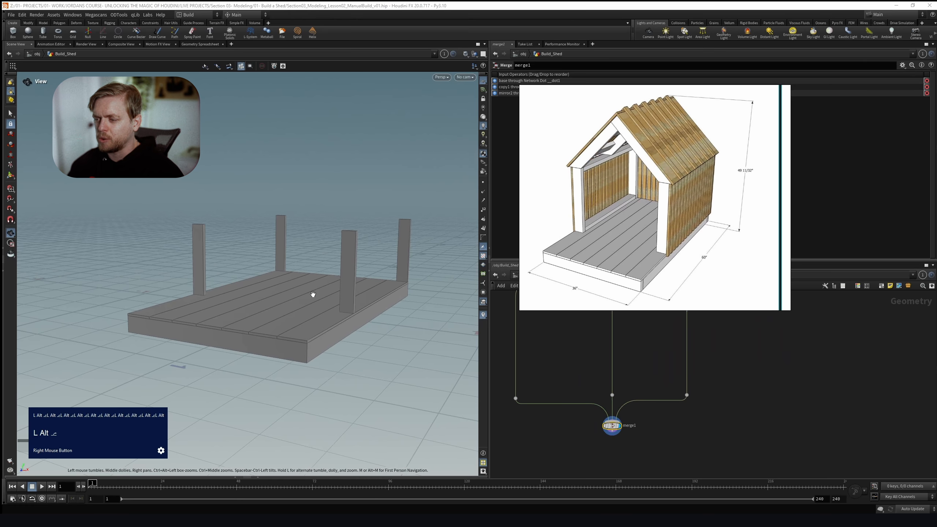
middle_click_drag(312, 295, 294, 311, "alt")
right_click_drag(685, 215, 784, 183)
Resize the supportBeam box along Z to about 0.0327, guided by the post thickness in the shed reference image
middle_click_drag(735, 356, 629, 353)
left_click(655, 349)
left_click_drag(181, 240, 272, 287)
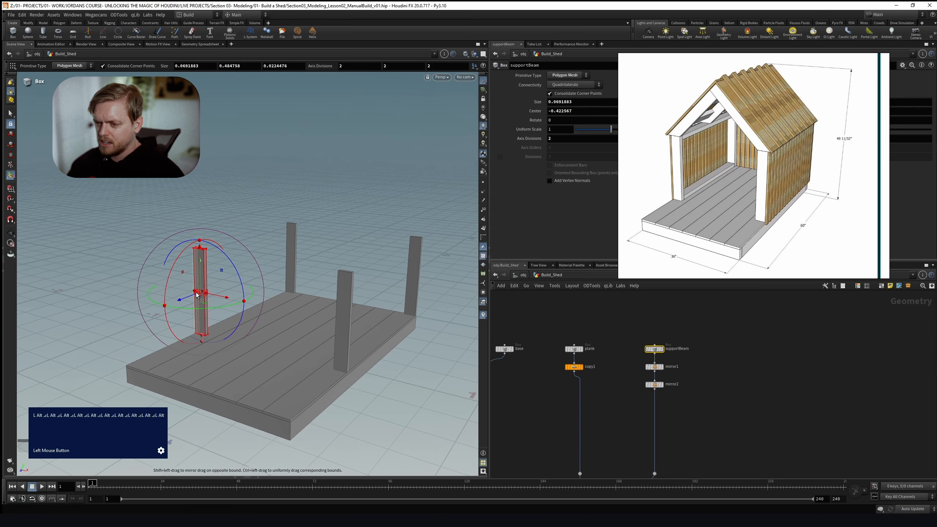
left_click_drag(213, 298, 151, 270, "alt")
key("ctrl+z")
scroll(145, 279, "up", 5, "alt")
left_click_drag(170, 273, 241, 268)
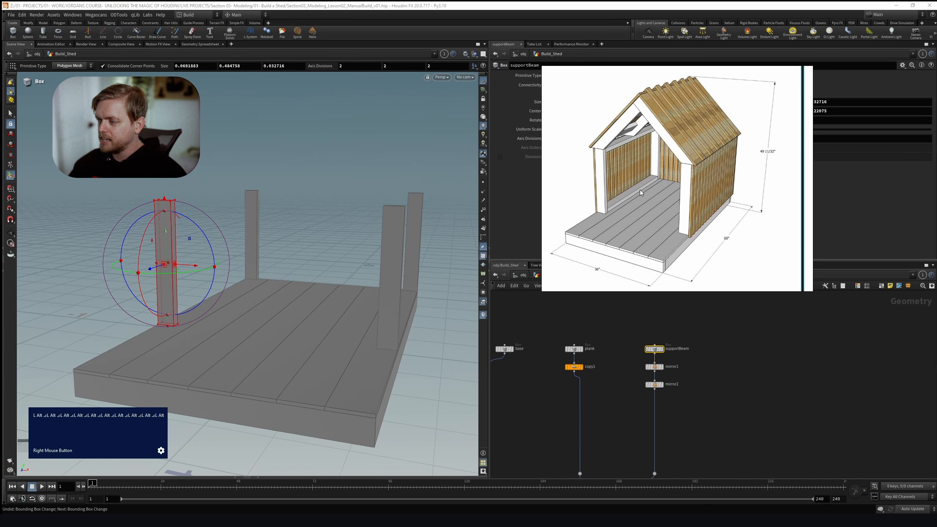
Move the mirror2 node down to free space below mirror1, and display mirror1's output
middle_click_drag(666, 362, 659, 362)
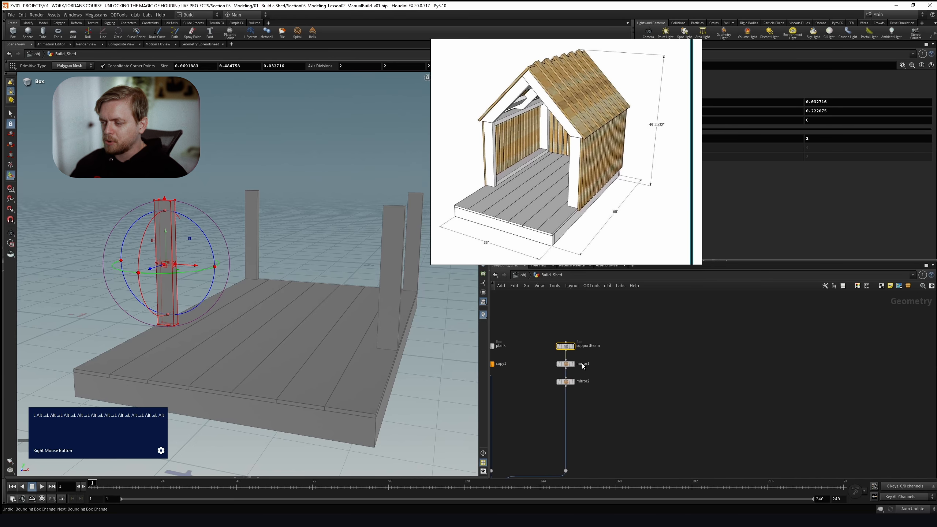
left_click_drag(567, 384, 567, 409)
left_click(573, 365)
left_click(568, 367)
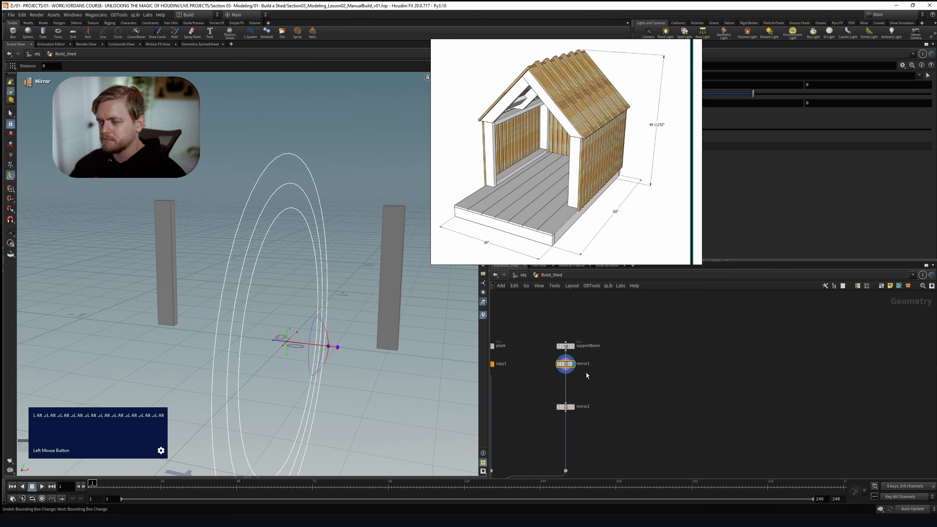
Add a Transform node on a separate branch fed by mirror1 and display its output
key("Tab")
type("tr")
key("Return")
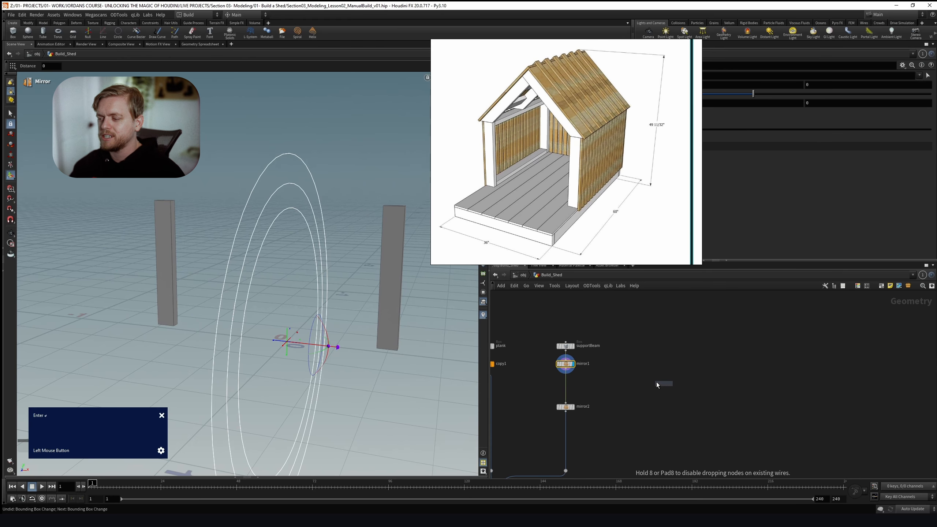
left_click(656, 384)
left_click_drag(657, 379, 645, 373)
left_click(646, 374)
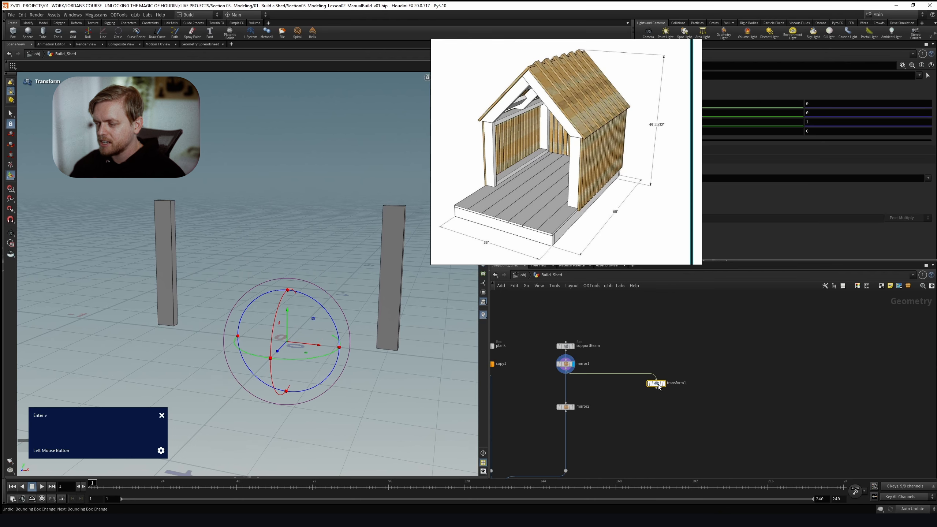
right_click_drag(591, 176, 936, 218)
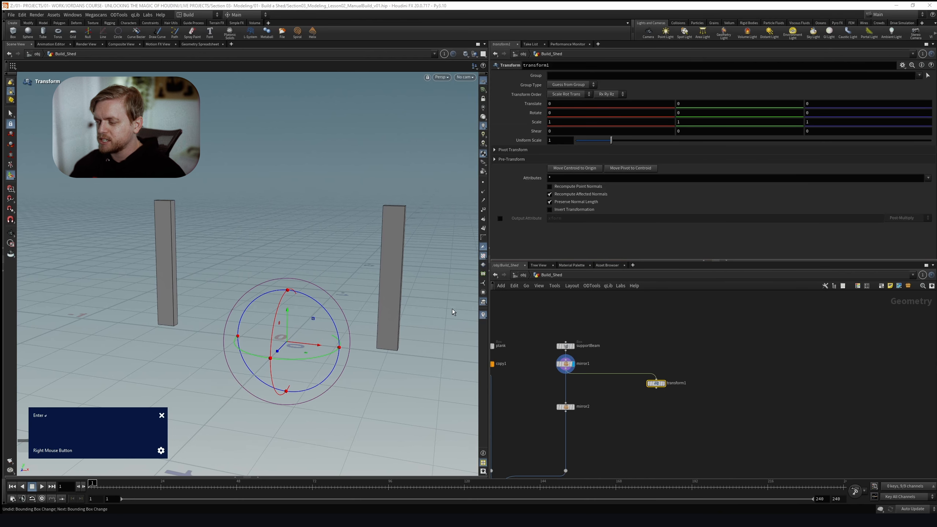
left_click(663, 384)
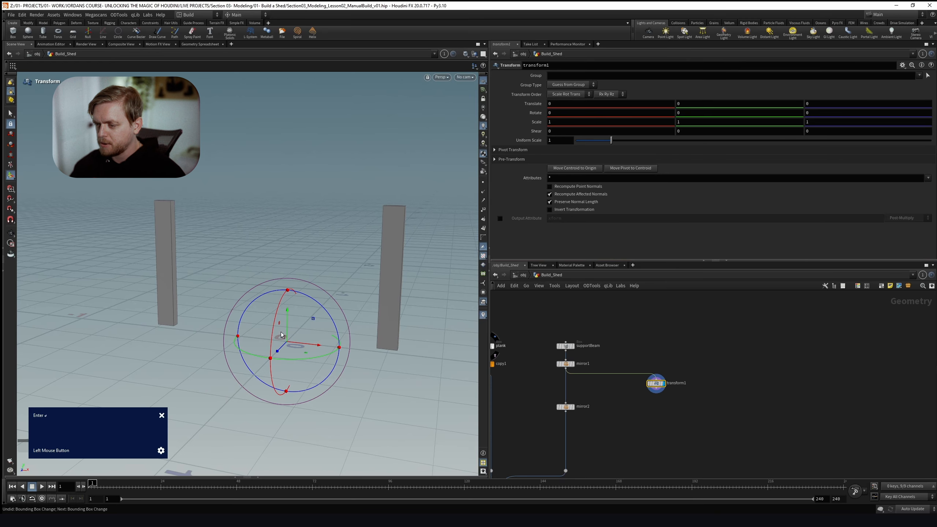
Try rotating the pair of posts about Z with the Transform node's handle and undo the handle changes
right_click_drag(303, 347, 322, 335, "alt")
left_click_drag(322, 335, 302, 331, "alt")
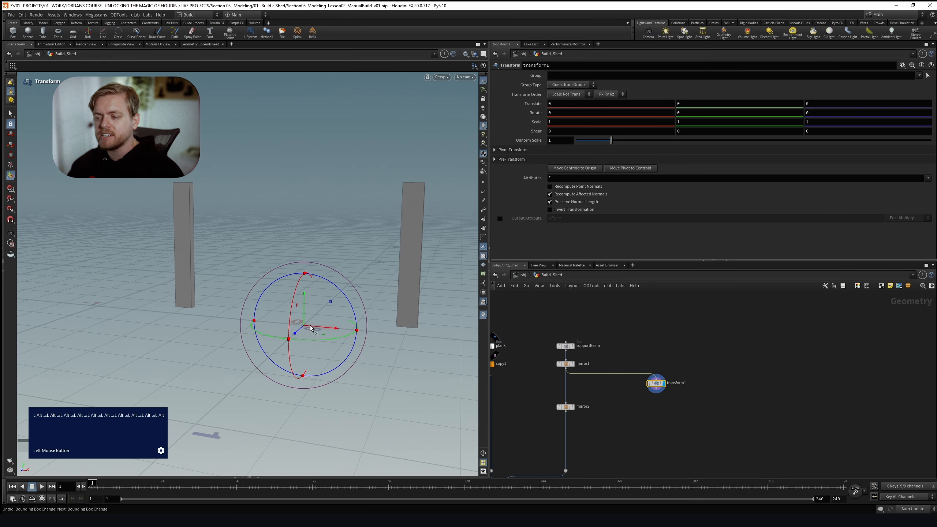
left_click_drag(332, 287, 354, 317)
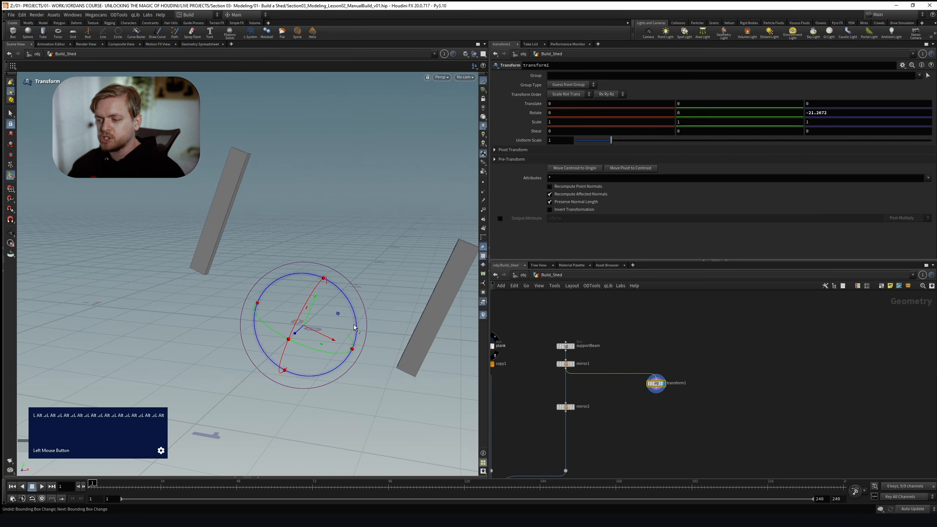
key("ctrl+z")
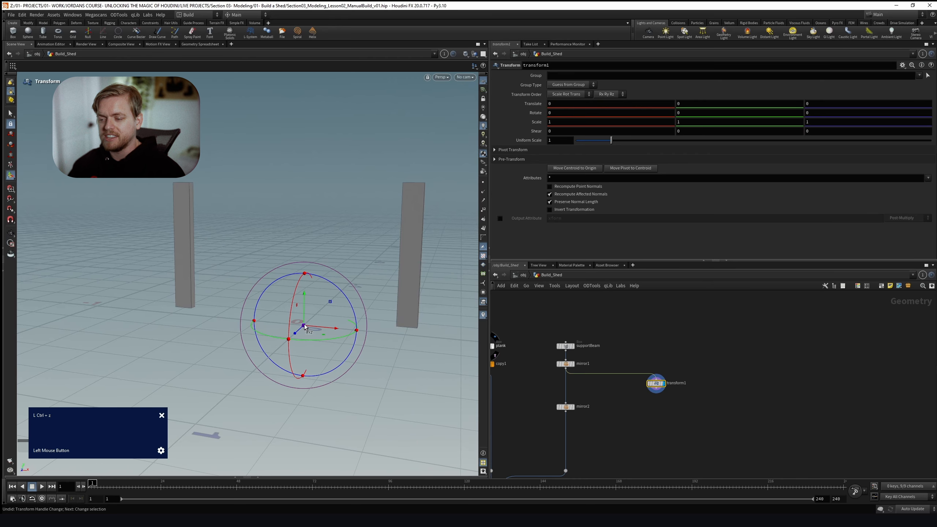
mouse_move(295, 310)
left_mouse_down()
mouse_move(299, 328)
mouse_move(300, 315)
left_mouse_up()
key("ctrl+z")
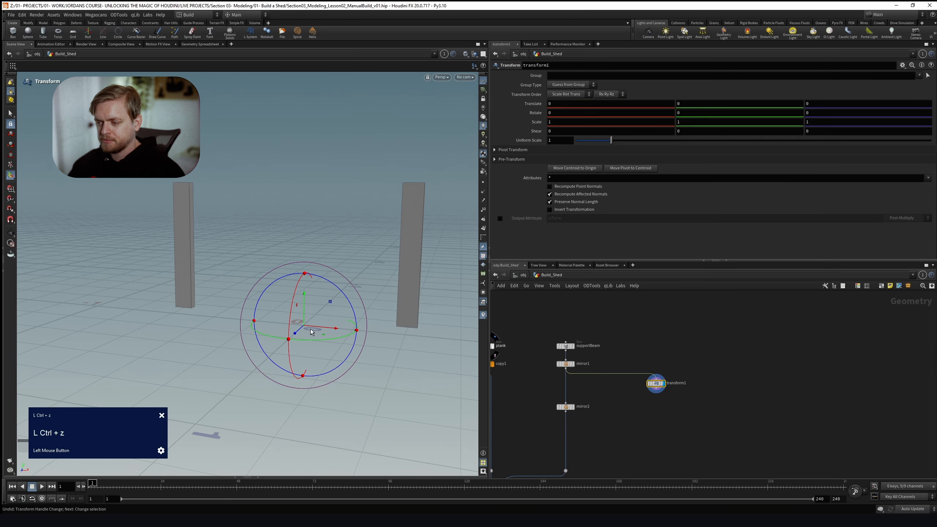
Examine the two mirrored posts and the position of transform1's pivot in perspective and from the front
right_click_drag(299, 315, 287, 326, "alt")
left_click_drag(287, 326, 280, 305, "alt")
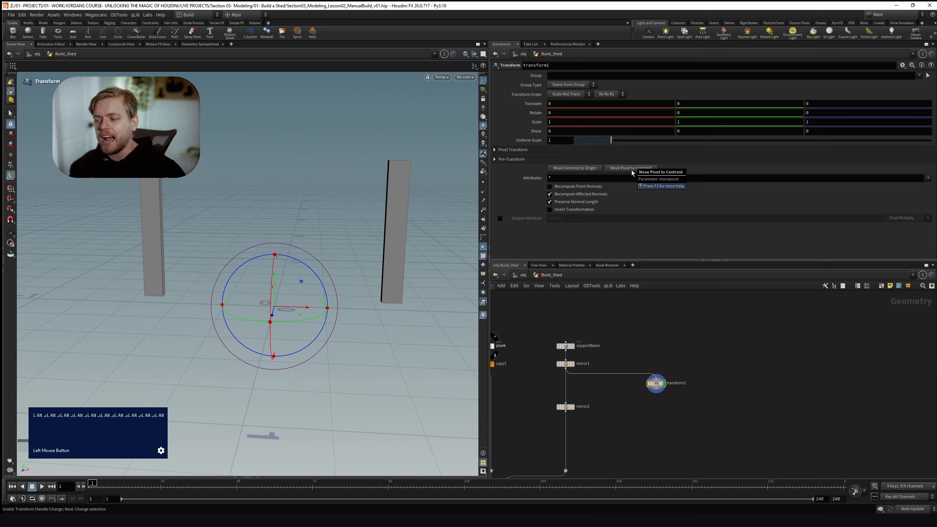
mouse_move(657, 385)
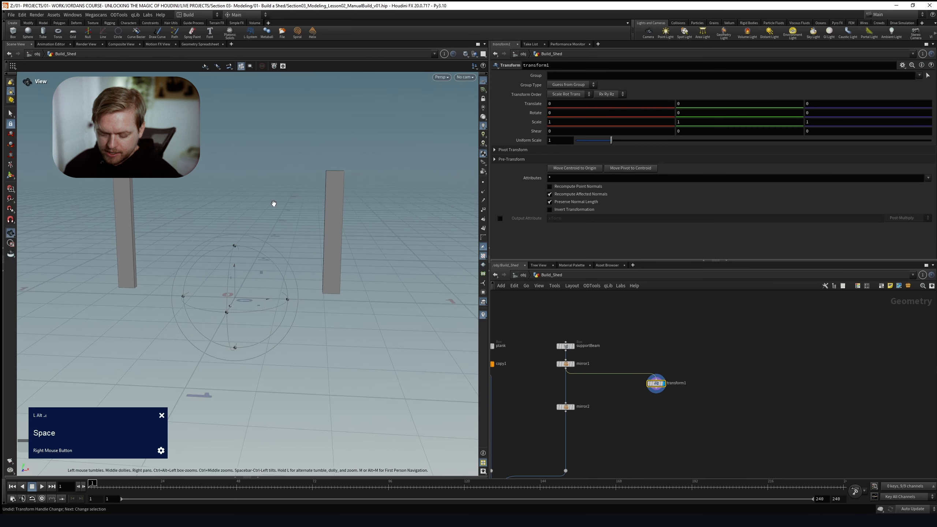
key("space+3")
right_click_drag(276, 203, 285, 219, "alt")
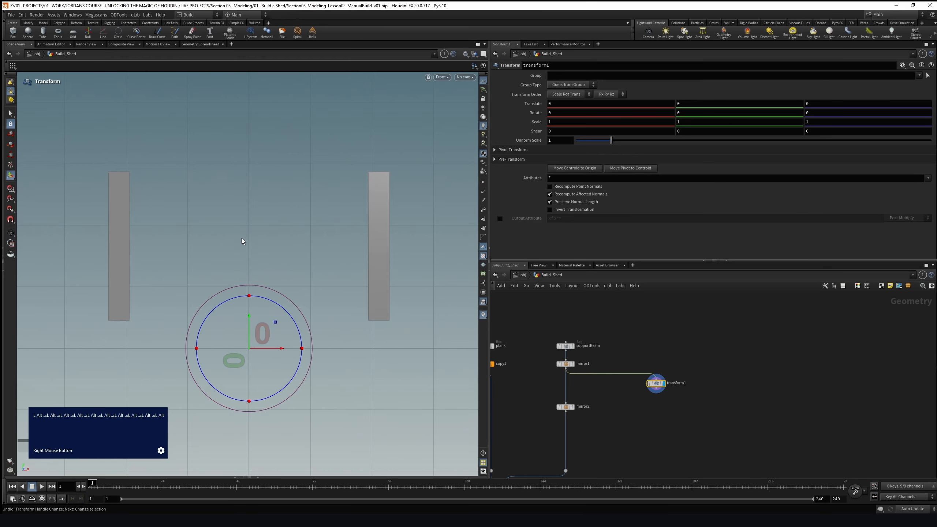
key("space+1")
right_click_drag(234, 218, 217, 229, "alt")
left_click_drag(217, 229, 192, 228, "alt")
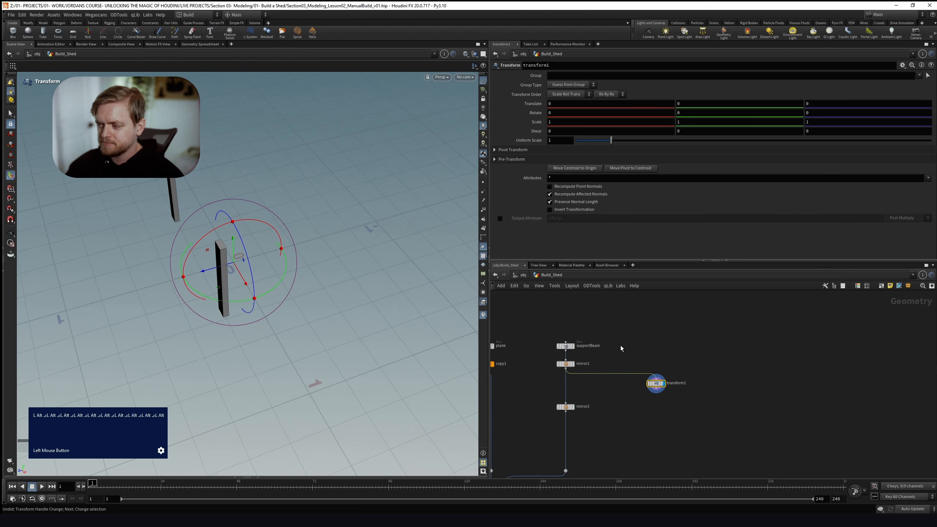
Move transform1's pivot to the centroid of the posts, and try rotating them about X before undoing the rotation
left_click_drag(206, 201, 288, 207, "alt")
left_click_drag(365, 223, 313, 170)
key("ctrl+z")
left_click_drag(322, 207, 227, 183, "alt")
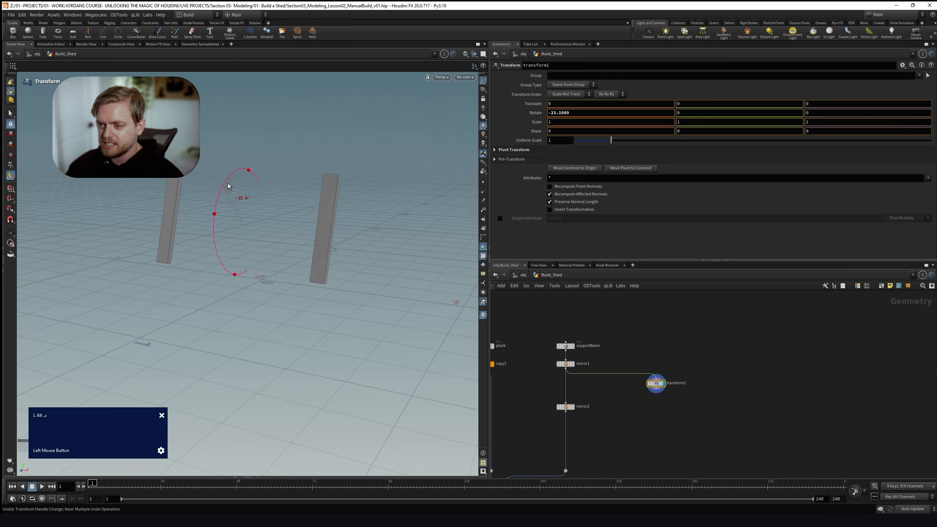
key("ctrl+z")
Show merge1 as a shaded selectable template so the platform and all posts appear alongside transform1
middle_click_drag(614, 410, 667, 310)
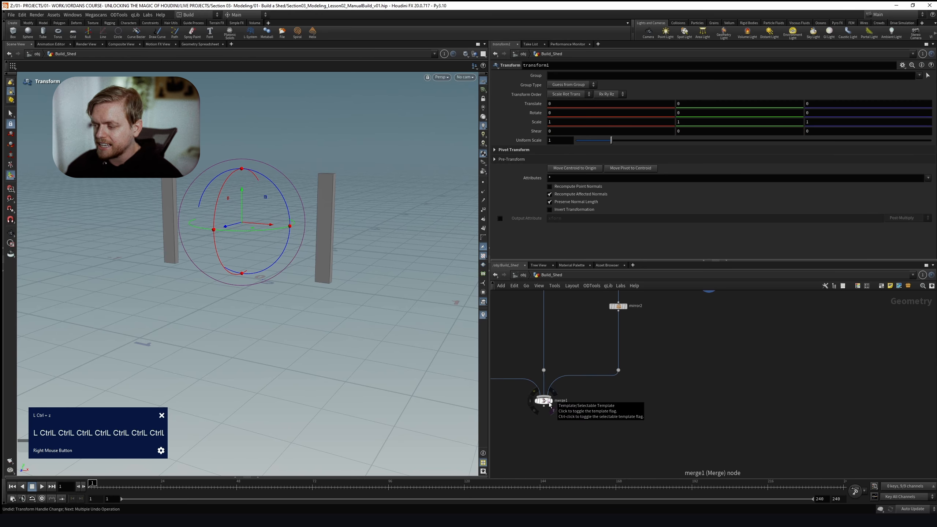
left_click(550, 405, "ctrl")
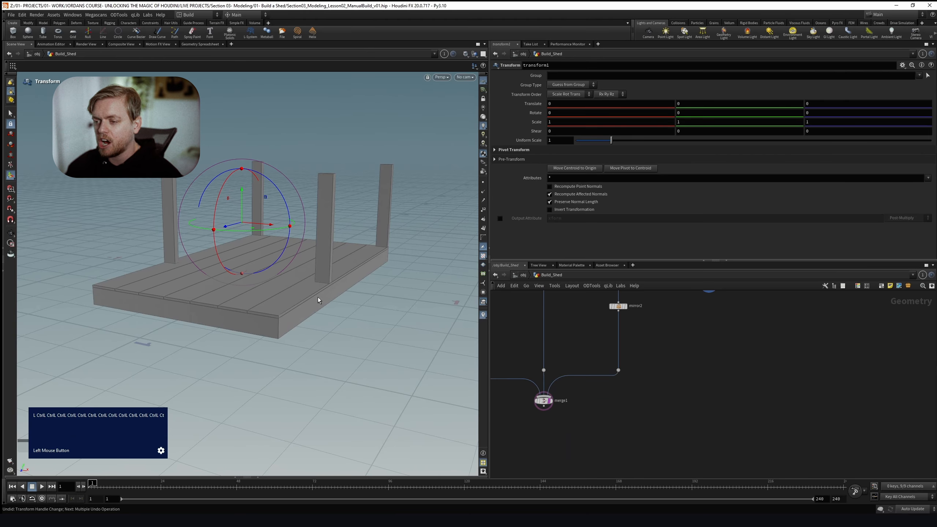
left_click(550, 405)
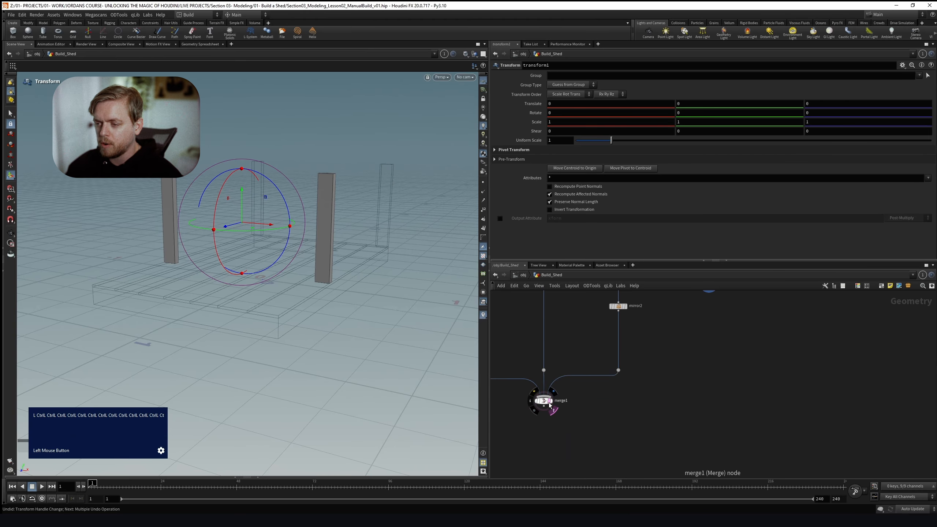
left_click(549, 405)
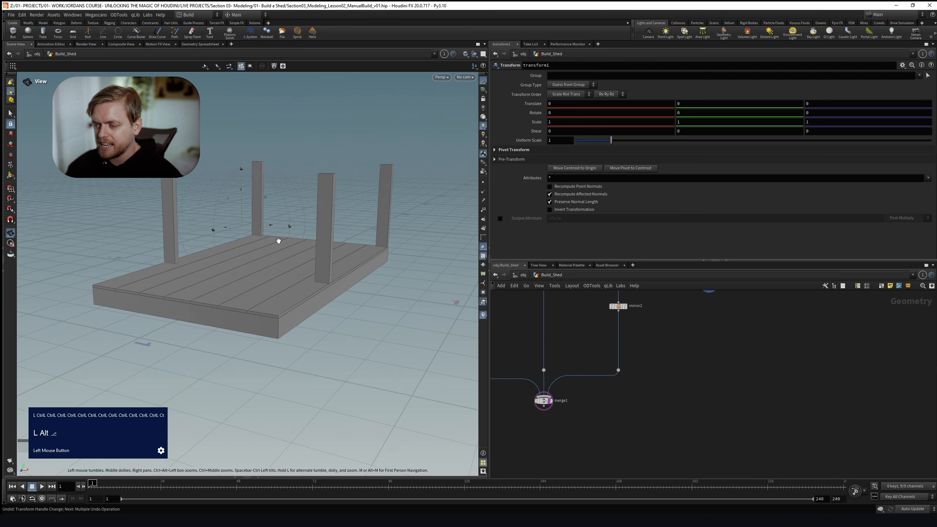
left_click_drag(272, 226, 283, 272, "alt")
right_click_drag(711, 333, 705, 398)
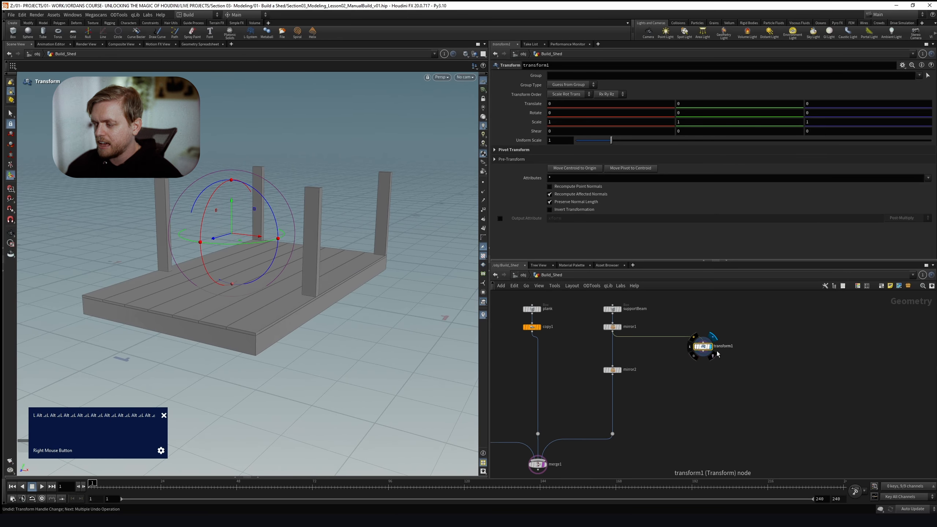
Set transform1's X rotation to -90 degrees to lay the duplicated posts horizontal
mouse_move(255, 224)
left_mouse_down("alt")
mouse_move(253, 251)
mouse_move(262, 246)
mouse_move(268, 261)
mouse_move(231, 247)
mouse_move(247, 210)
mouse_move(259, 209)
left_mouse_up("alt")
left_click_drag(578, 113, 507, 125)
type("-90")
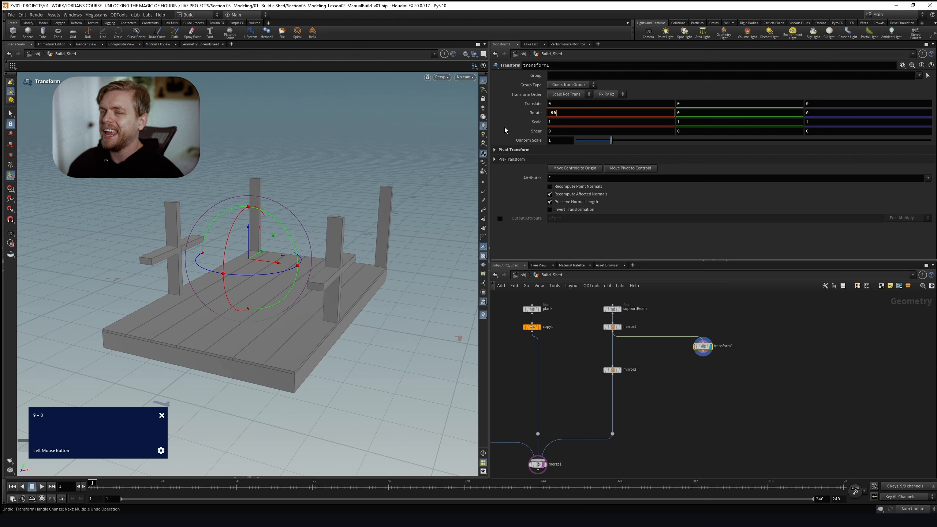
key("Return")
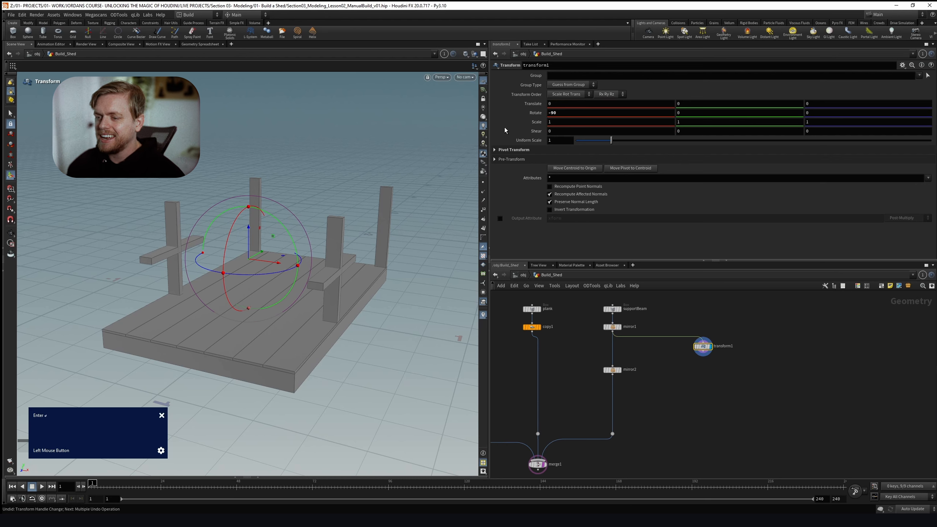
Check the horizontal beams from the side and in perspective, and re-enter -90 degrees as transform1's X rotation
left_click_drag(239, 255, 217, 250, "alt")
key("space+4")
left_click(554, 112)
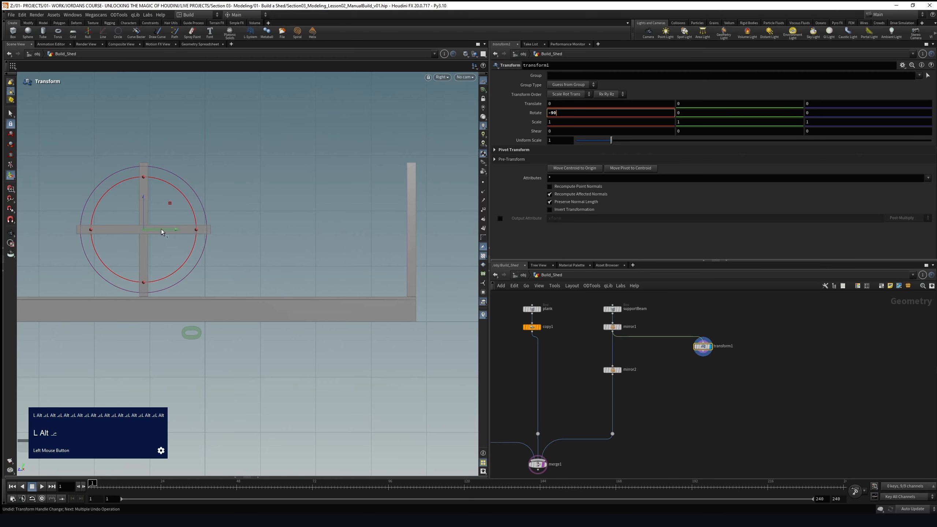
key("space+1")
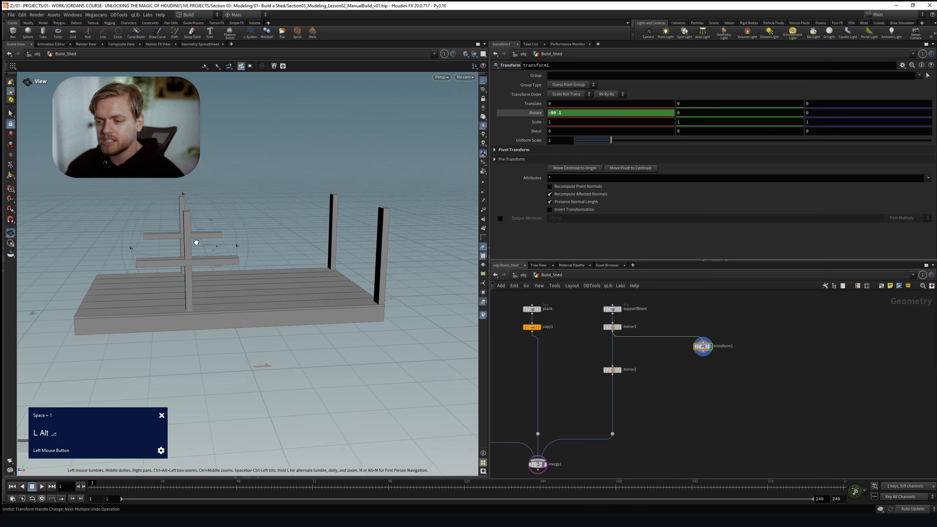
left_click_drag(196, 242, 204, 231, "alt")
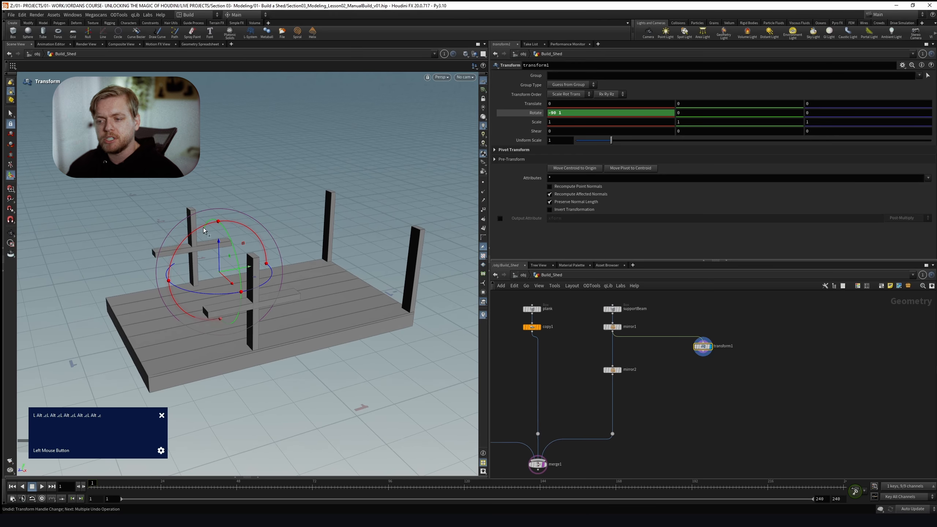
key("Return")
middle_click_drag(585, 112, 429, 116)
left_click(590, 111)
type("-90")
key("Return")
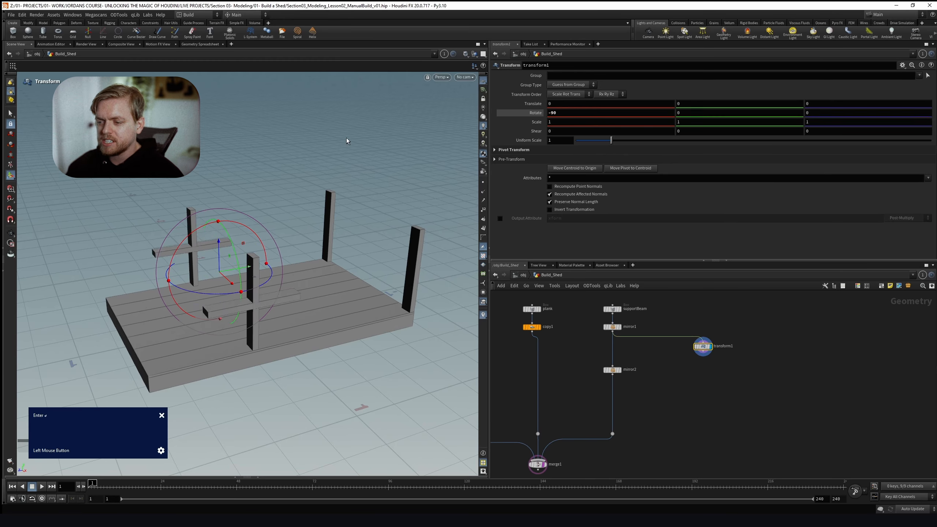
Cycle the transform handle's alignment through world, viewport and construction plane, and return it to component alignment
right_click_drag(259, 275, 256, 266, "alt")
left_click(722, 346)
left_click_drag(205, 243, 243, 255, "alt")
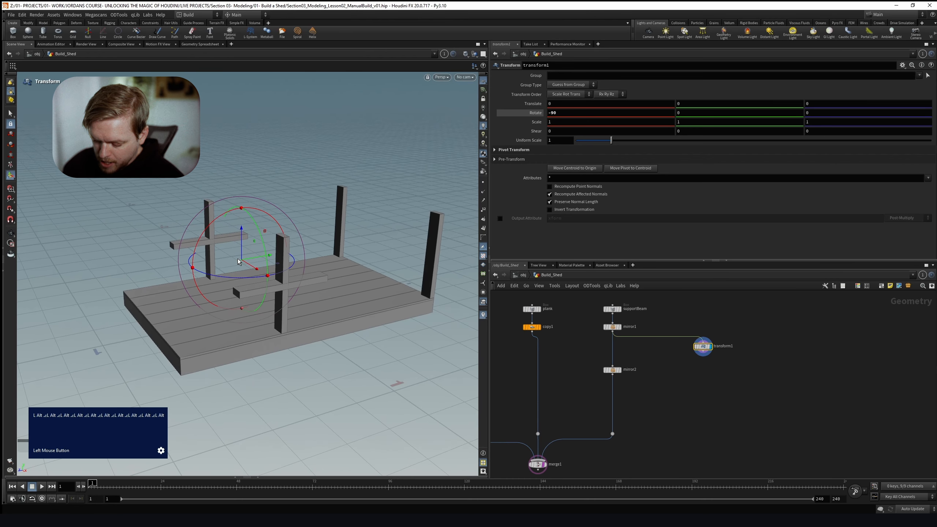
key("m")
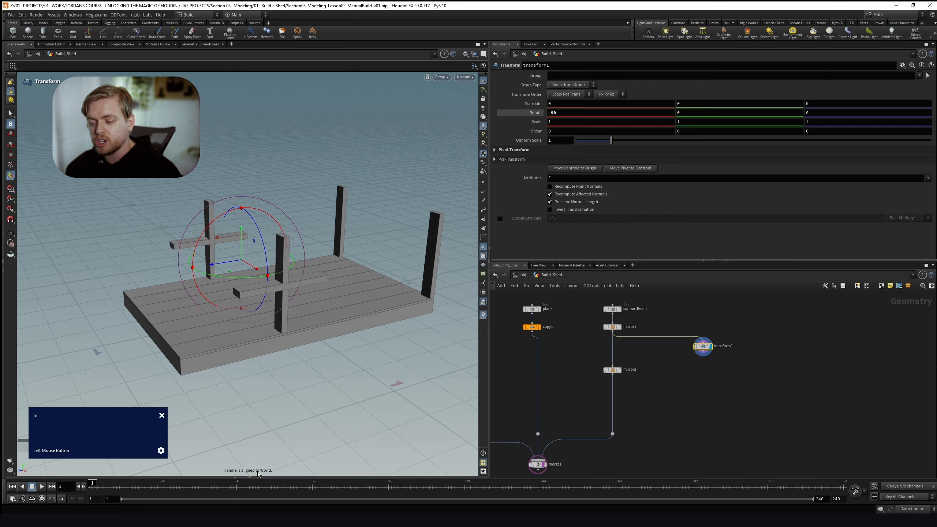
left_click(559, 112)
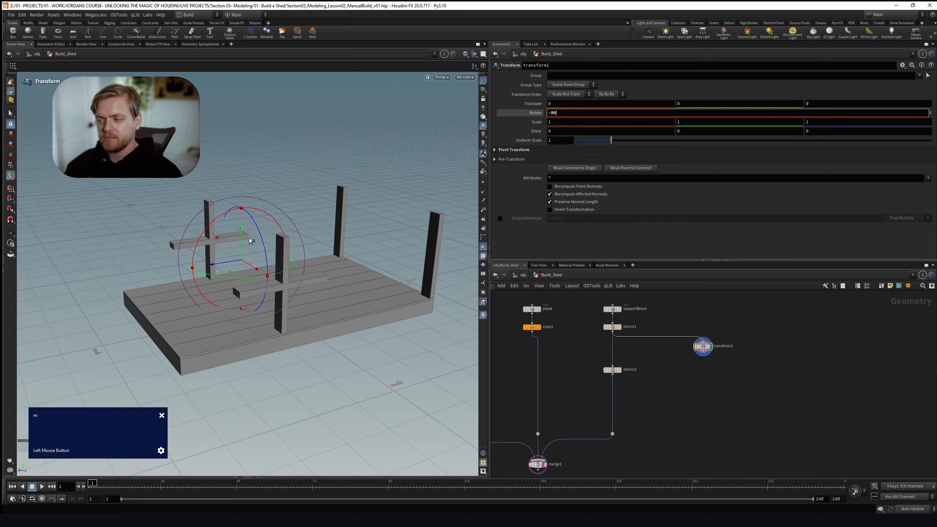
type("mm")
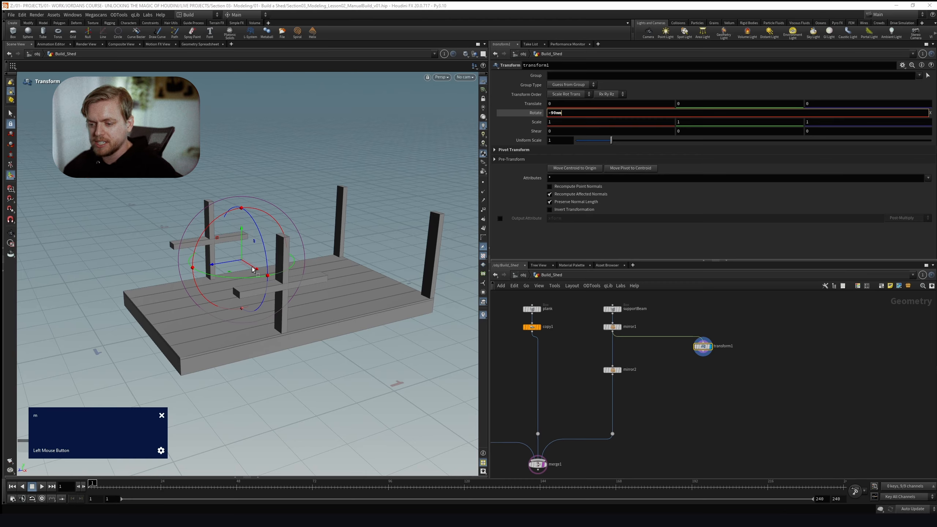
left_click_drag(256, 268, 254, 265)
key("m")
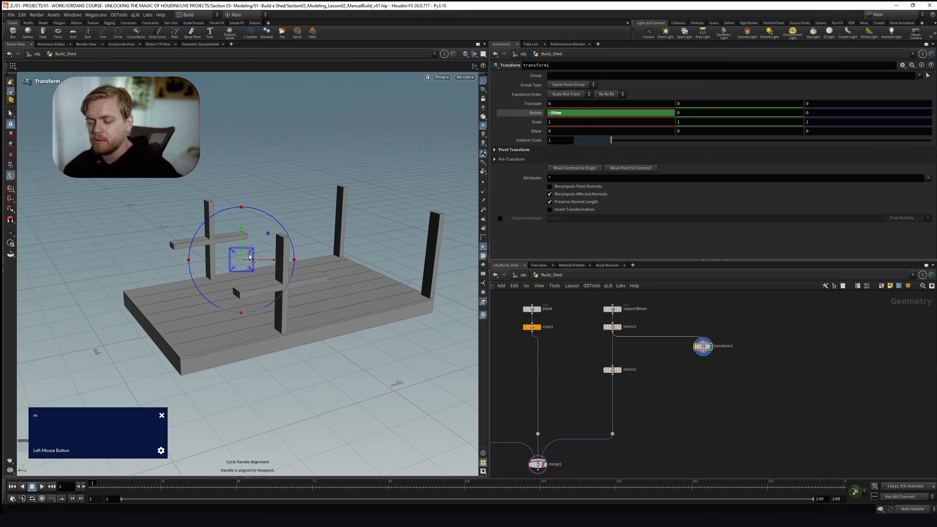
key("m")
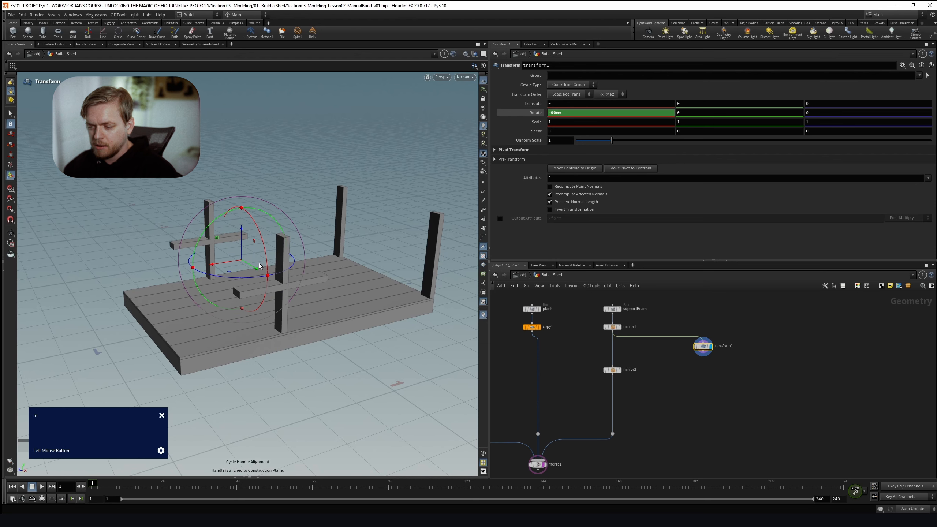
key("m")
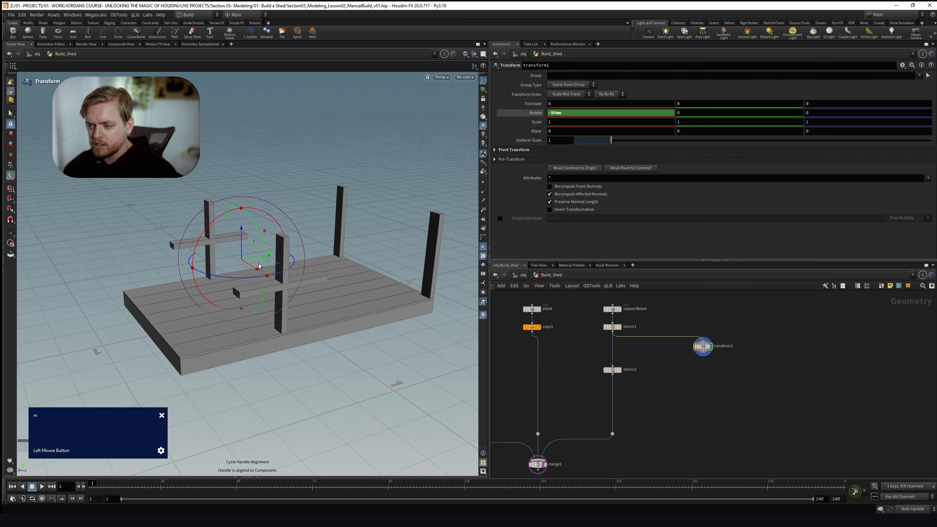
left_click_drag(221, 240, 224, 239, "alt")
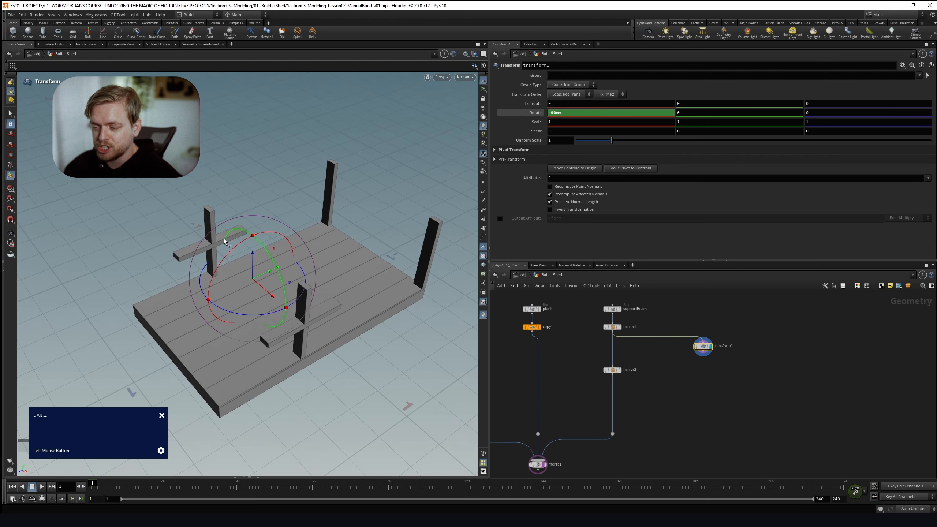
right_click_drag(246, 277, 266, 282, "alt")
left_click_drag(266, 281, 252, 261, "alt")
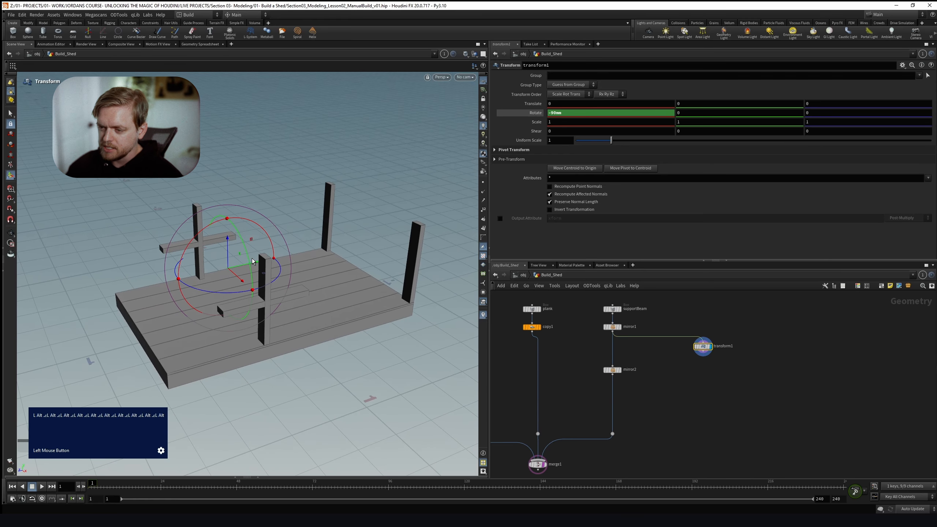
Remove the stray letters from transform1's X rotation so it reads -90, and delete the animation channel on it
key("BackSpace")
key("BackSpace")
key("Return")
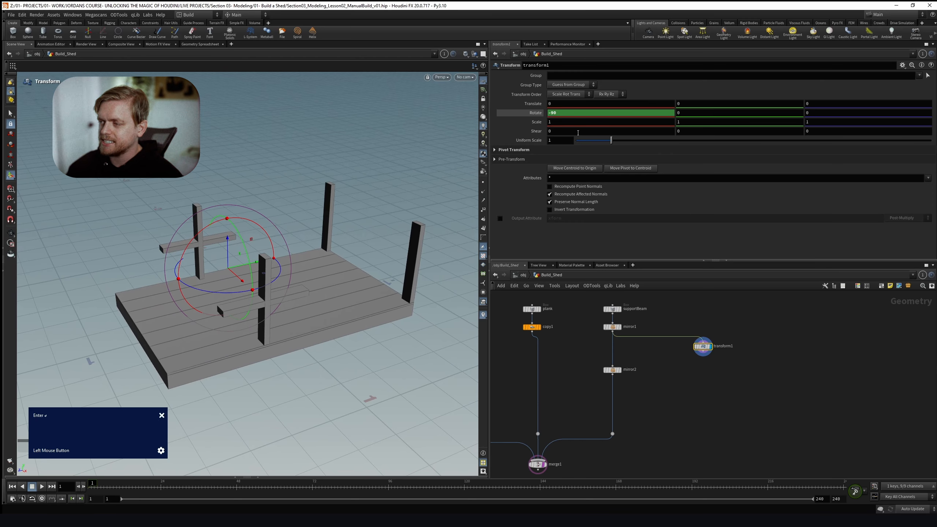
left_click(569, 113, "ctrl+shift")
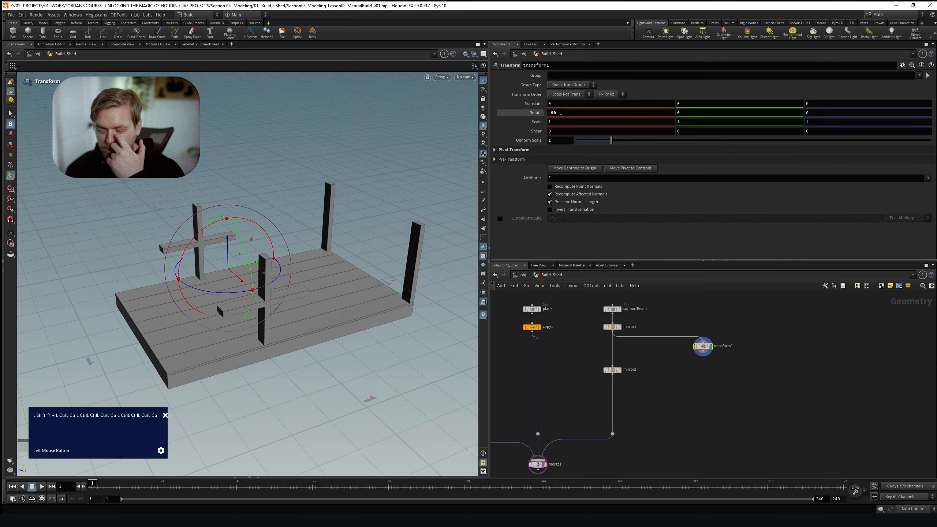
In the side view, move the horizontal beams onto the platform between the posts, at about Y -0.2261 and Z -0.4586
right_click_drag(256, 281, 226, 274, "alt")
left_click_drag(225, 274, 232, 274, "alt")
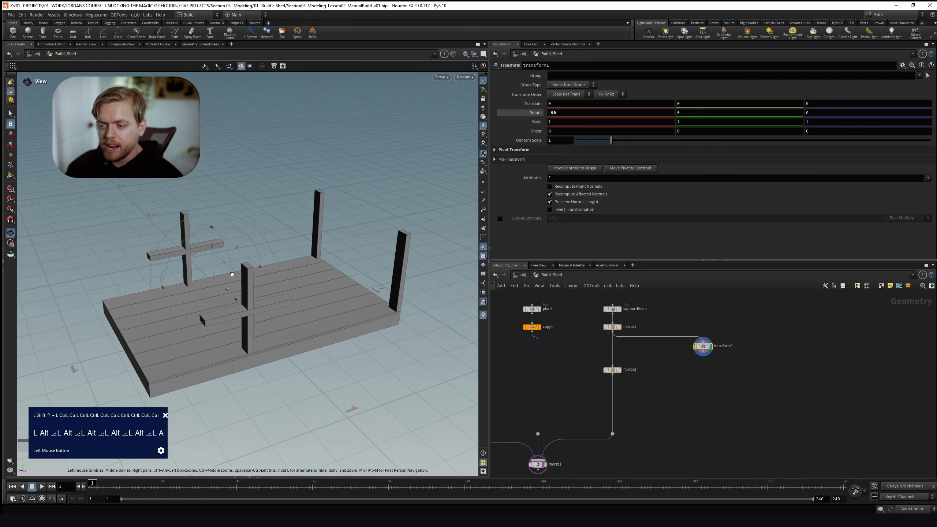
key("space")
key("space+4")
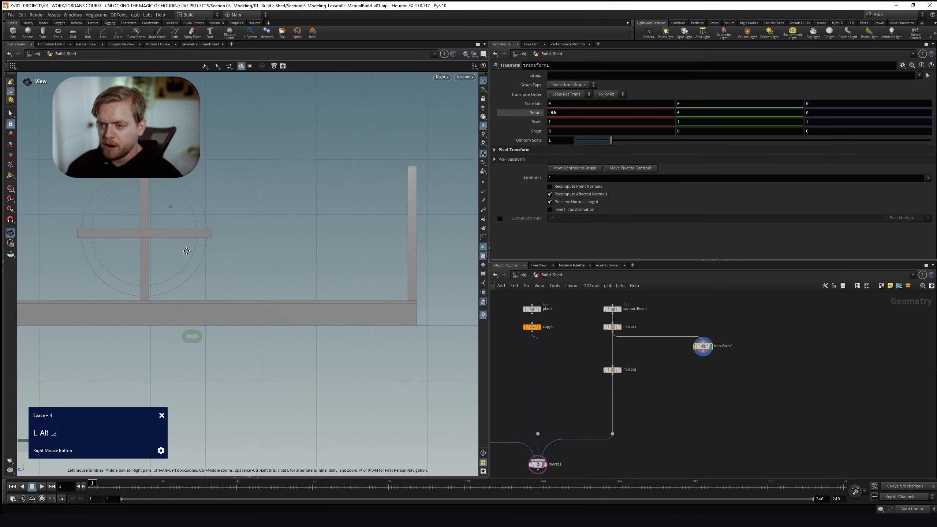
left_click_drag(171, 216, 289, 279)
scroll(286, 307, "up", 3, "alt")
scroll(258, 300, "up", 5, "alt")
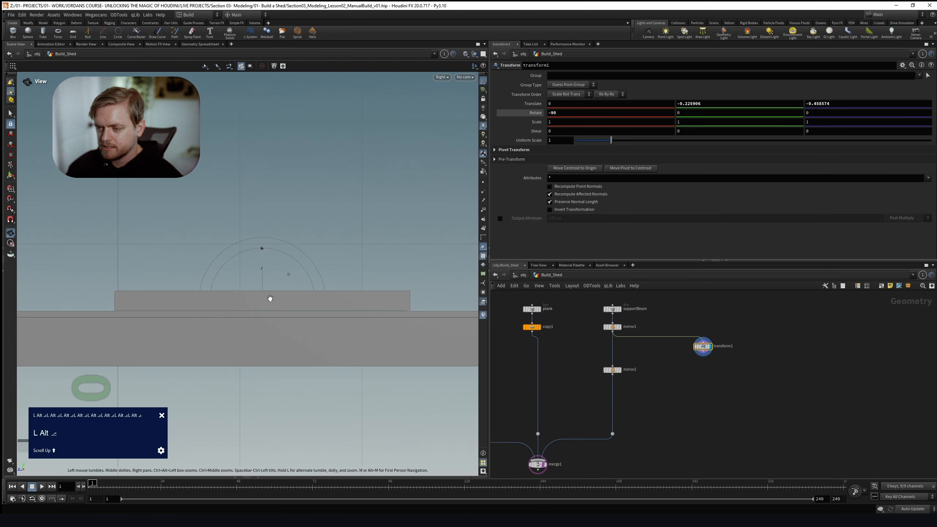
left_click_drag(257, 270, 256, 270)
scroll(280, 313, "up", 8)
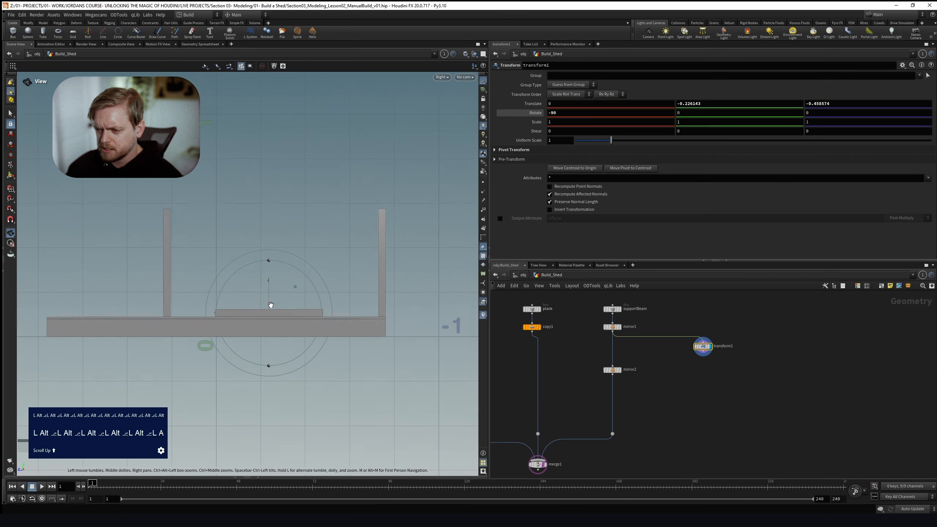
Try scaling the horizontal beams along X and Z in transform1, and undo both changes
middle_click_drag(561, 123, 593, 131)
key("ctrl+z")
middle_click_drag(811, 122, 844, 122)
key("ctrl+z")
middle_click(694, 124)
scroll(695, 123, "down", 1)
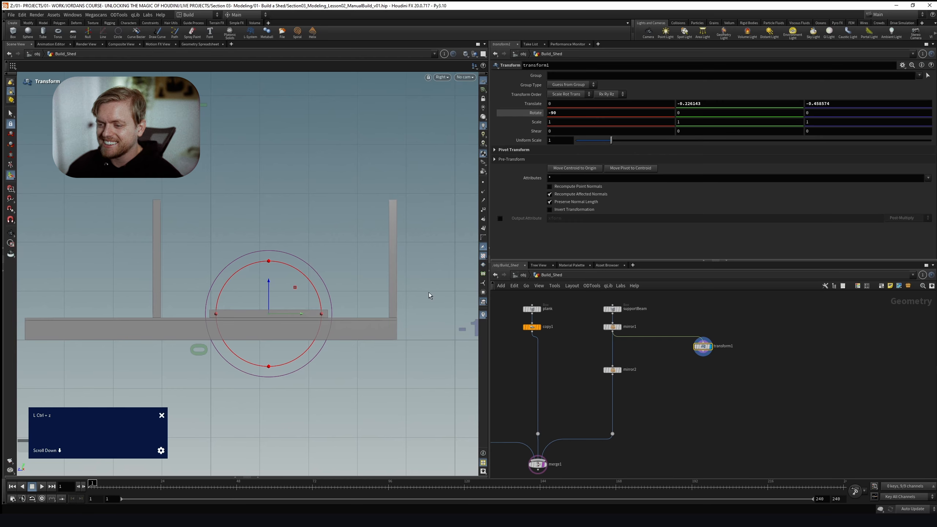
Scale the beams along Y to about 1.92 and shift them to about Z -0.4841 so they span between the posts
middle_click_drag(703, 124, 669, 132)
left_click_drag(293, 314, 299, 315)
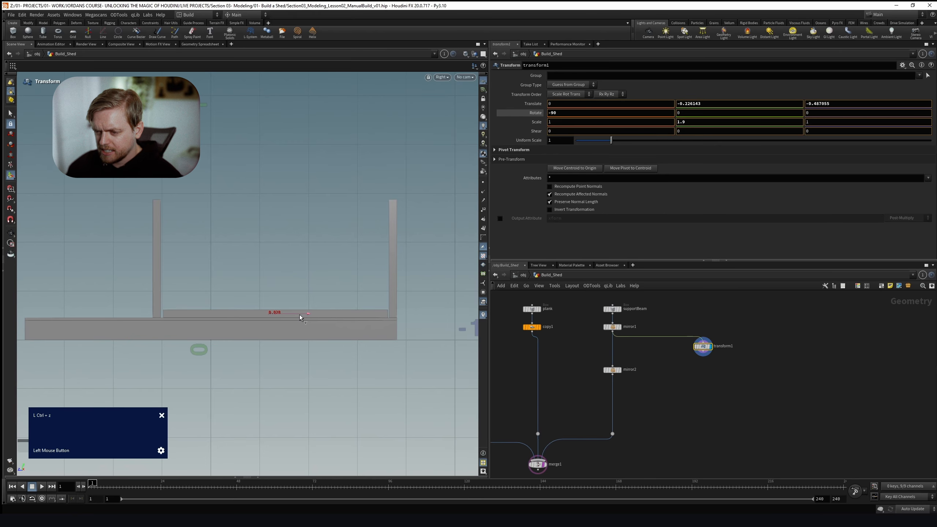
left_click_drag(298, 315, 299, 315)
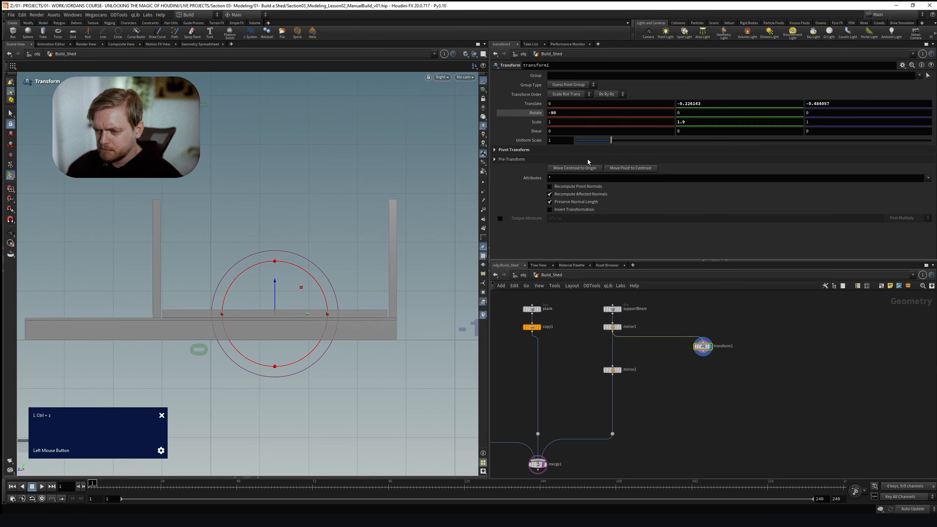
middle_click_drag(695, 123, 687, 155)
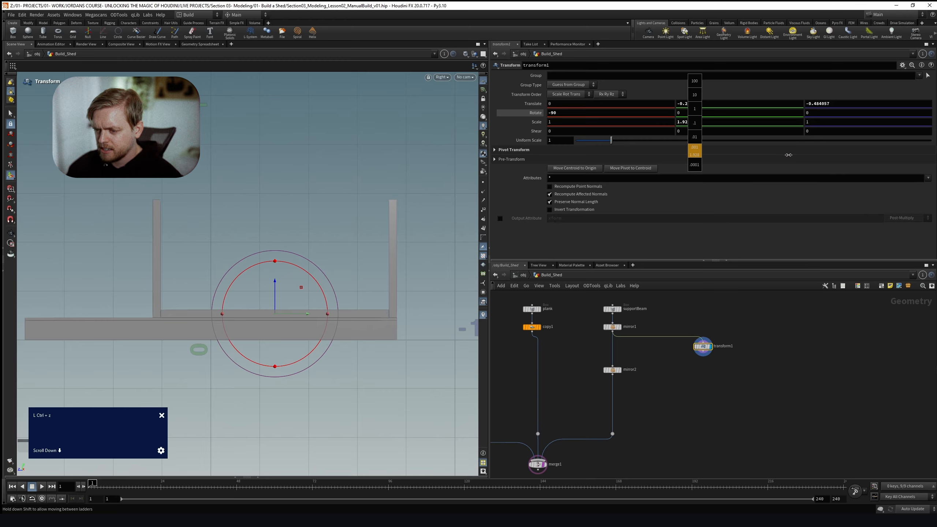
Fine-tune the horizontal beams' Y scale in transform1 to 1.928
middle_click_drag(789, 155, 788, 155)
scroll(282, 327, "up", 3, "alt")
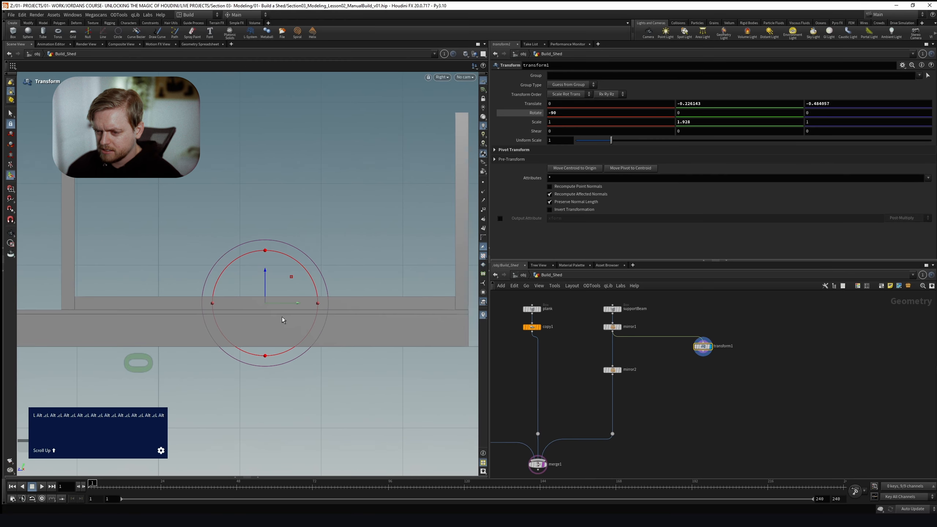
Examine the beams in perspective and compare them with the shed reference image
key("space+1")
left_click_drag(296, 304, 203, 284, "alt")
scroll(297, 293, "down", 2, "alt")
right_click_drag(2, 300, 644, 252)
scroll(233, 312, "down", 3, "alt")
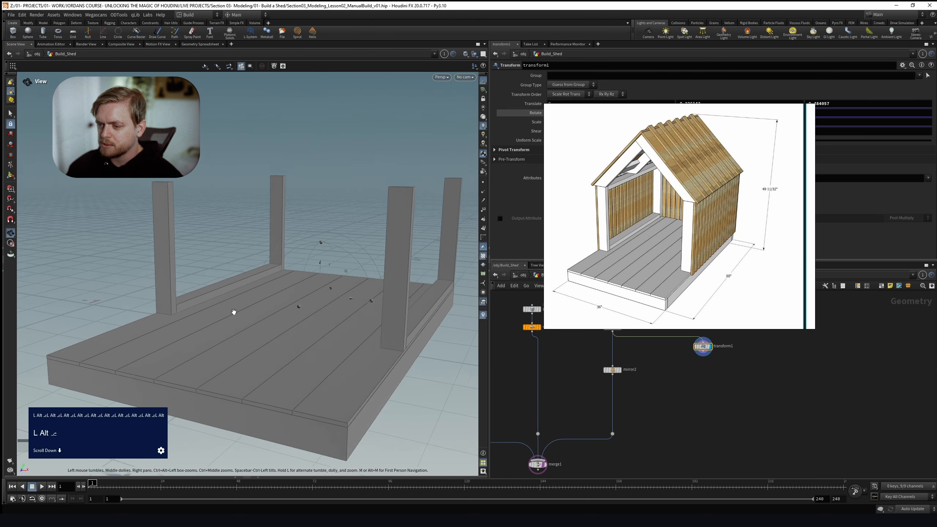
left_click_drag(260, 307, 247, 307, "alt")
right_click_drag(644, 195, 708, 203)
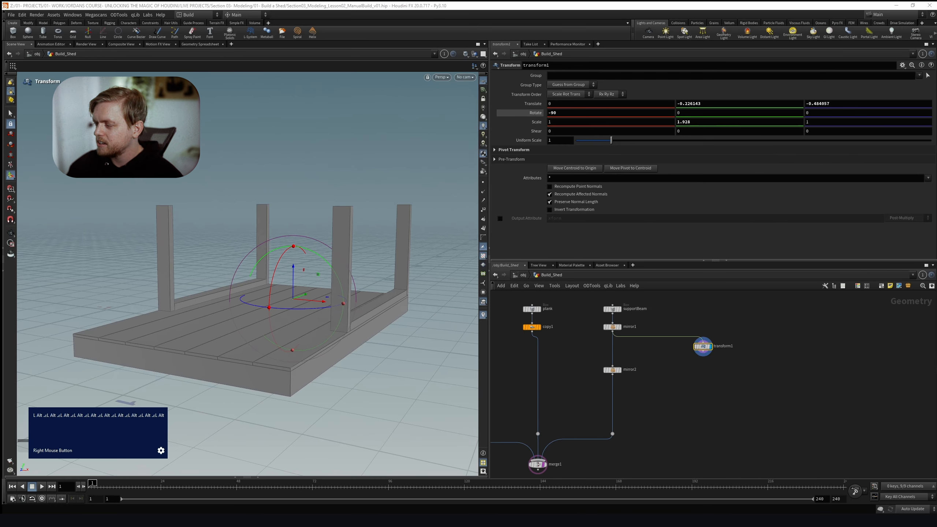
right_click_drag(511, 206, 397, 207)
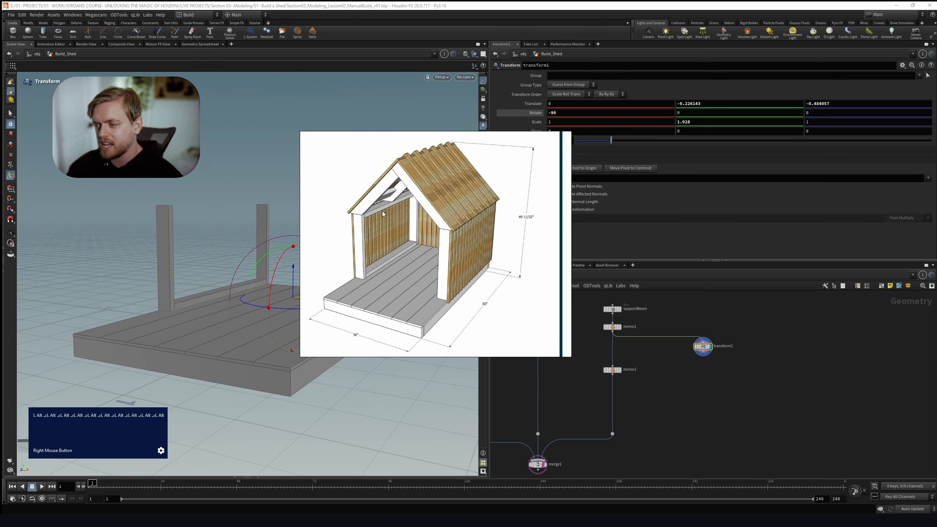
right_click_drag(427, 238, 411, 250)
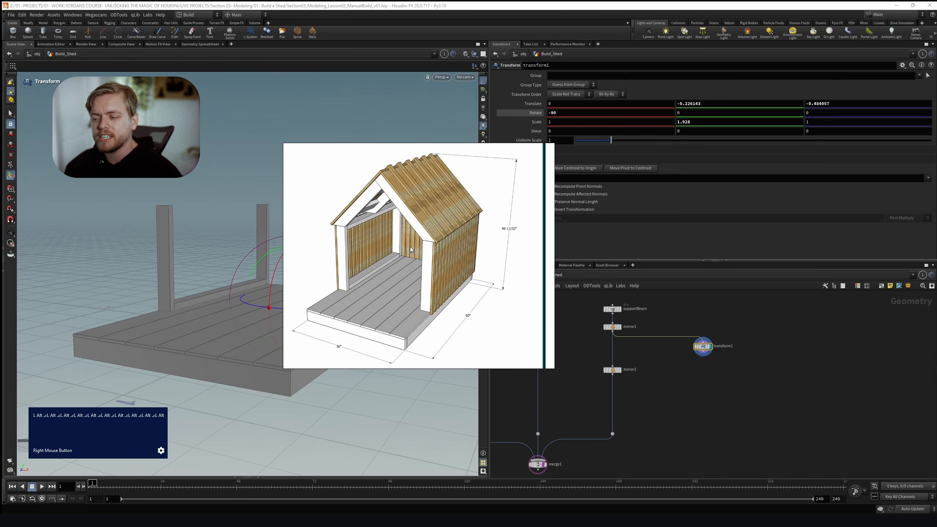
right_click_drag(402, 251, 936, 302)
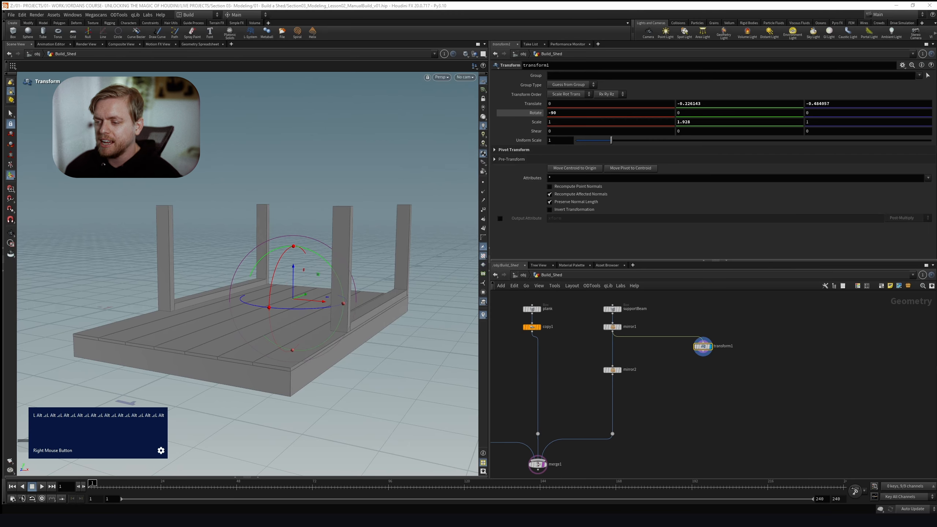
left_click_drag(267, 285, 233, 305, "alt")
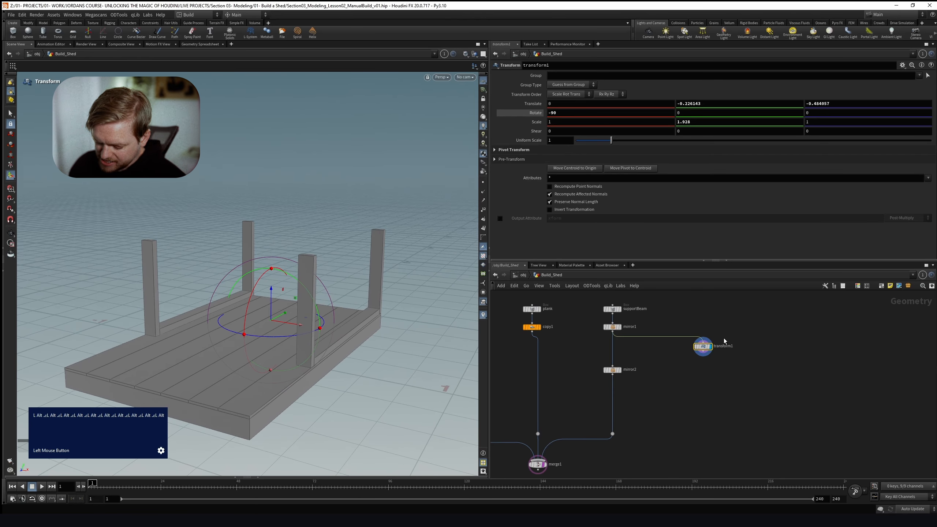
Add a Copy and Transform node after transform1 and raise the copied beams to about Y 0.4547, near the post tops
key("Tab")
type("cop")
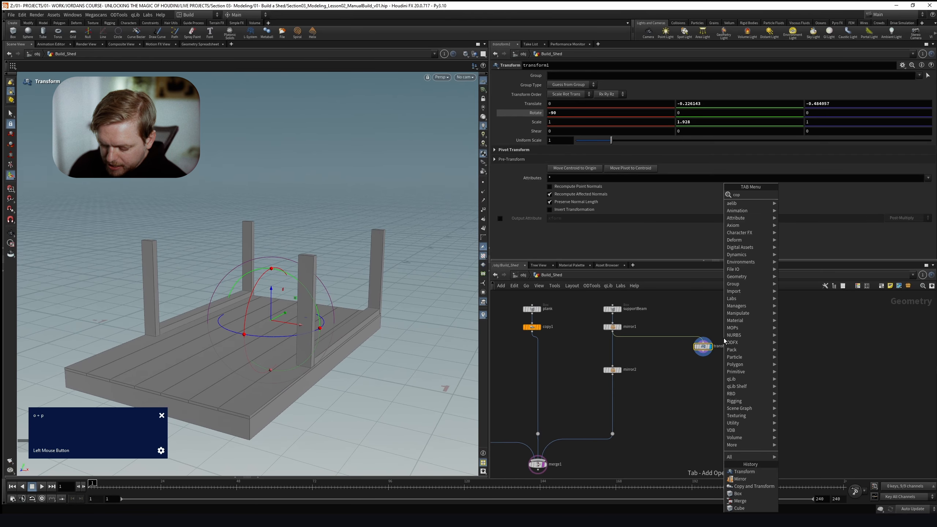
type("y and tra")
key("shift+Return")
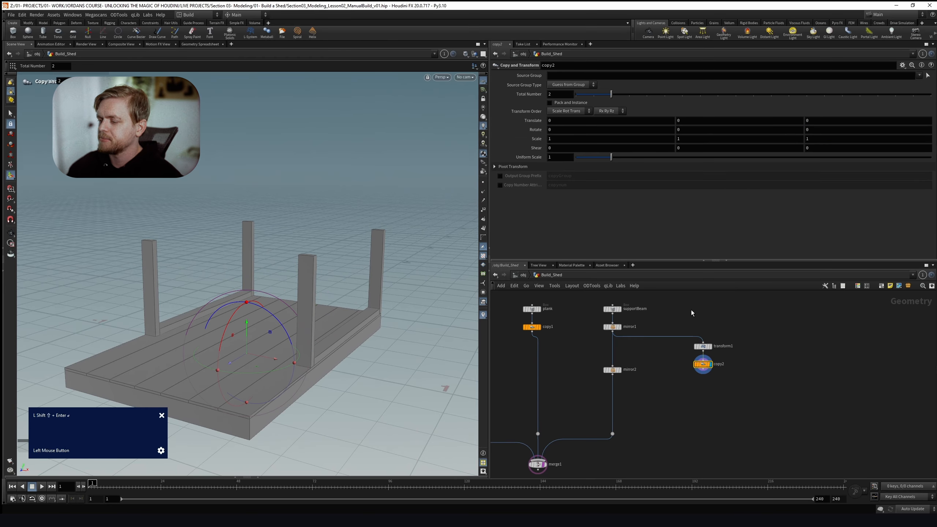
left_click_drag(248, 325, 271, 235)
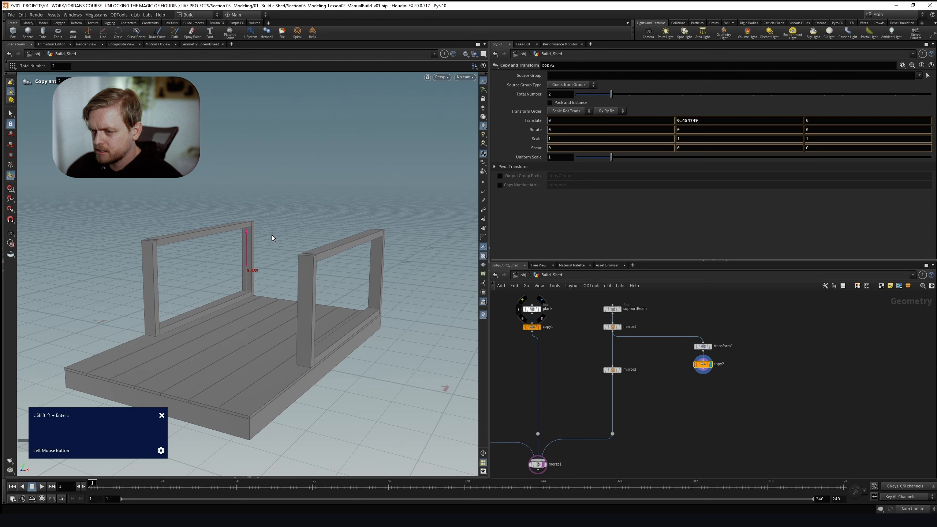
Using the reference and the side view, adjust the copied beams' height in copy2 to about Y 0.4518, flush with the post tops
right_click_drag(916, 251, 625, 282)
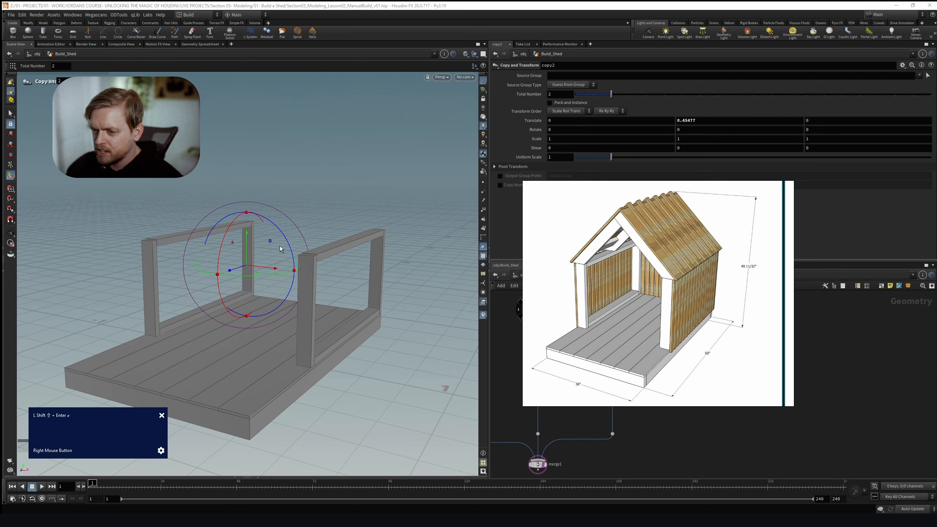
left_click_drag(247, 236, 247, 238)
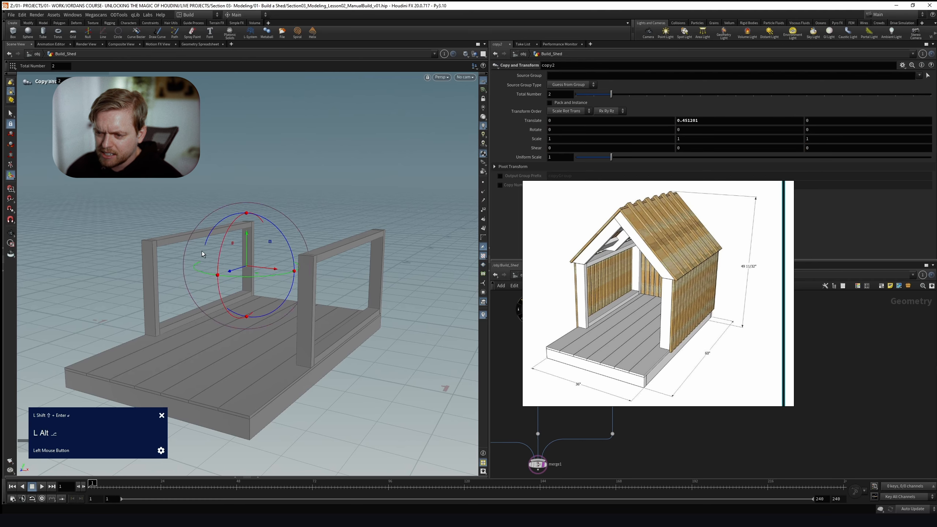
scroll(153, 239, "up", 5, "alt")
left_click_drag(153, 238, 98, 230, "alt")
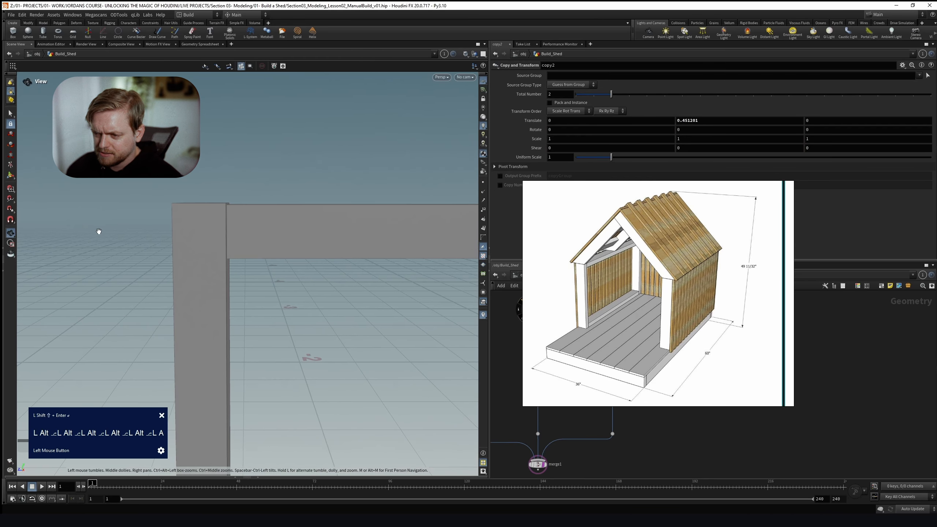
key("space+3")
key("space+4")
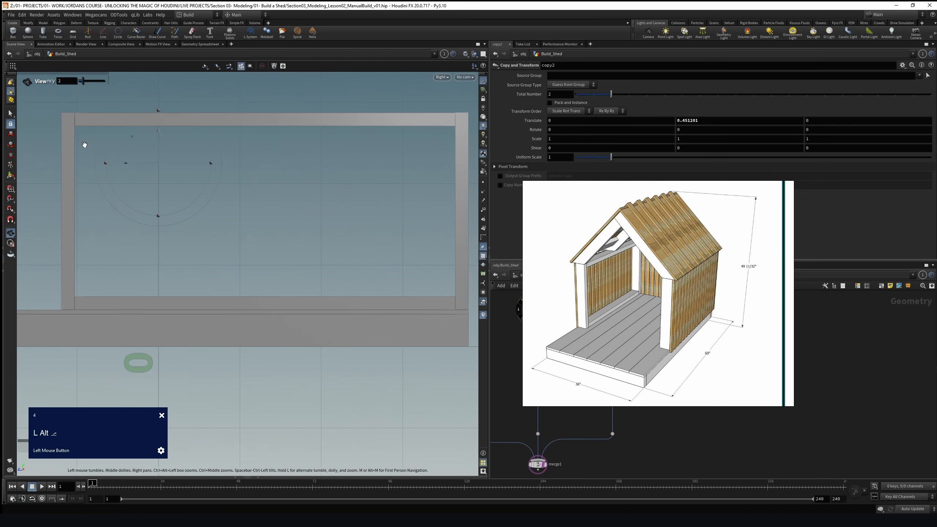
scroll(219, 196, "up", 6, "alt")
left_click_drag(376, 269, 377, 270)
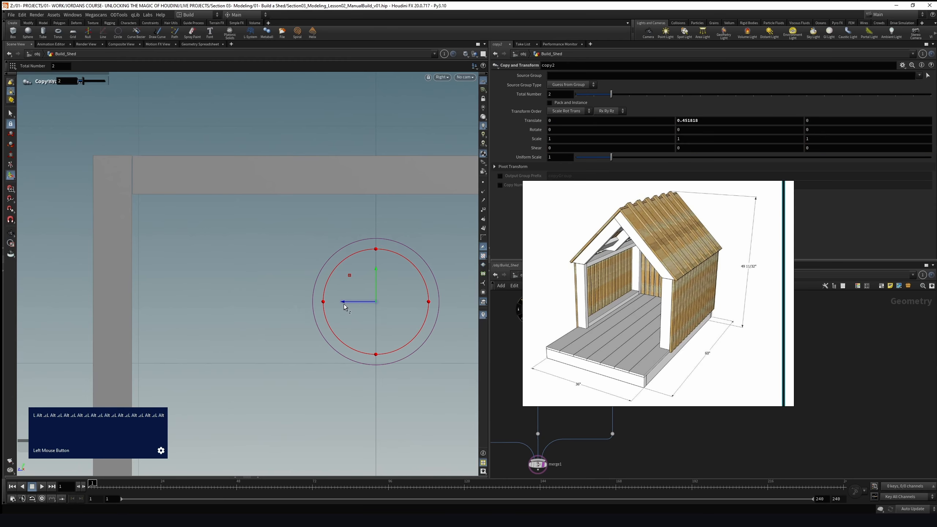
Nudge the copied upper beams along Z to about 0.0002 so they meet the posts
scroll(222, 210, "up", 6, "alt")
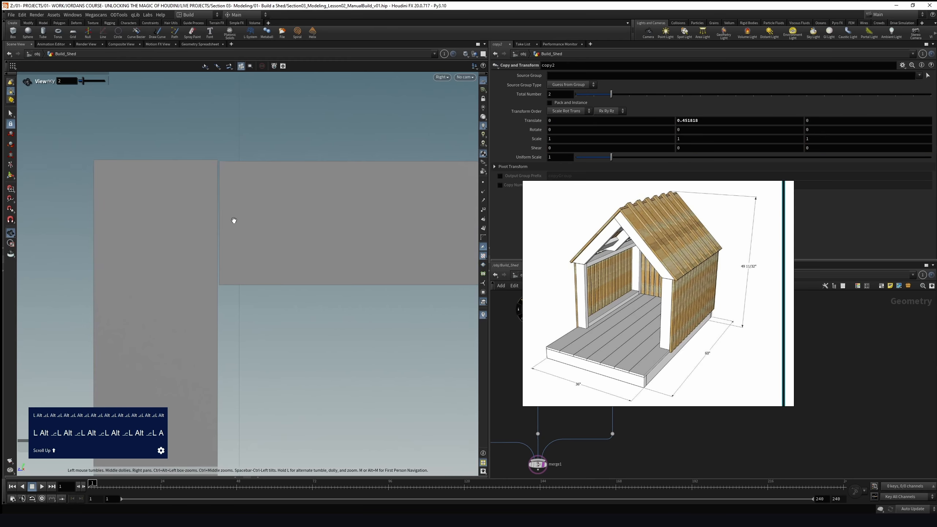
scroll(339, 226, "down", 5, "alt")
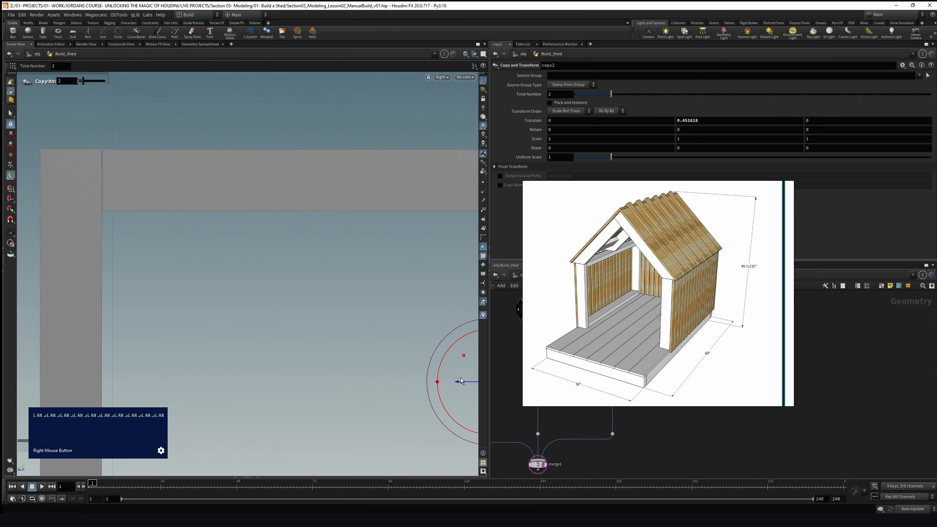
left_click(462, 385)
left_click_drag(462, 385, 462, 385)
mouse_move(324, 273)
right_mouse_down("alt")
mouse_move(313, 266)
mouse_move(335, 279)
right_mouse_up("alt")
left_click(370, 323)
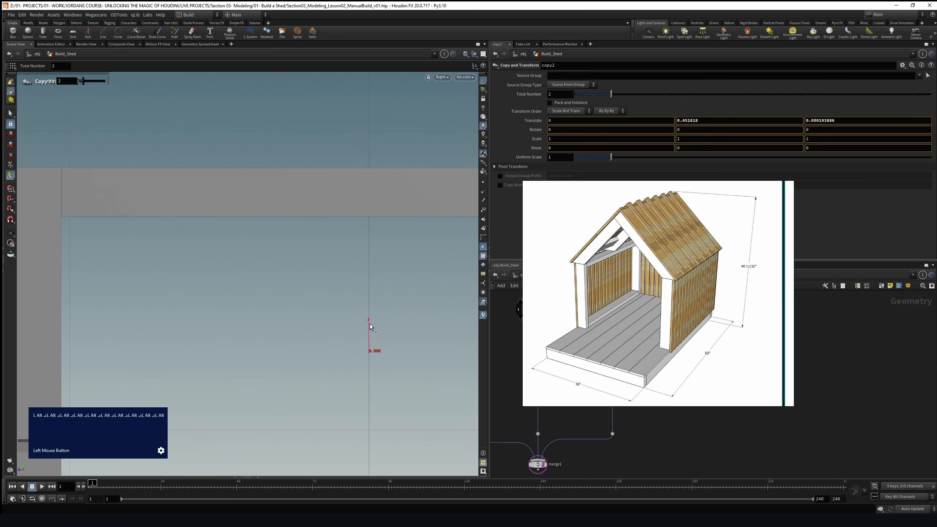
key("space+1")
scroll(298, 236, "down", 3, "alt")
scroll(299, 237, "up", 5, "alt")
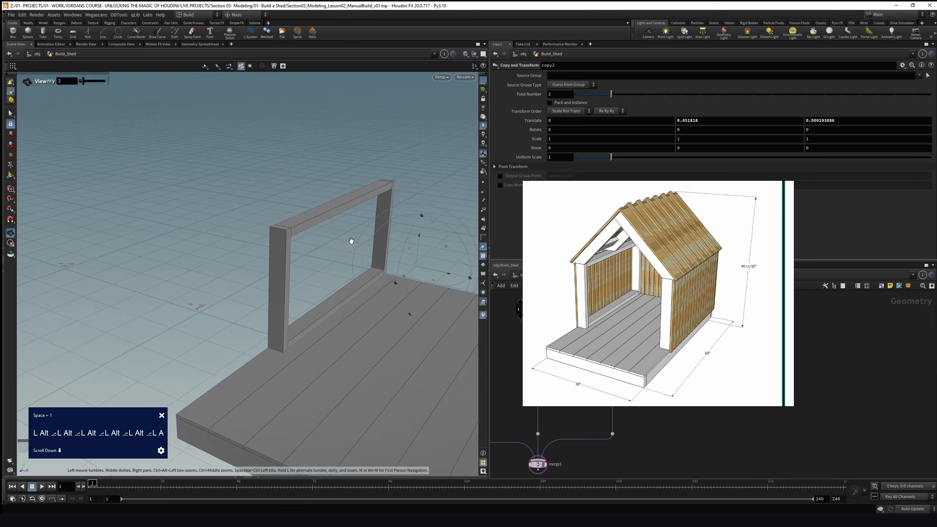
right_click_drag(351, 240, 215, 207, "alt")
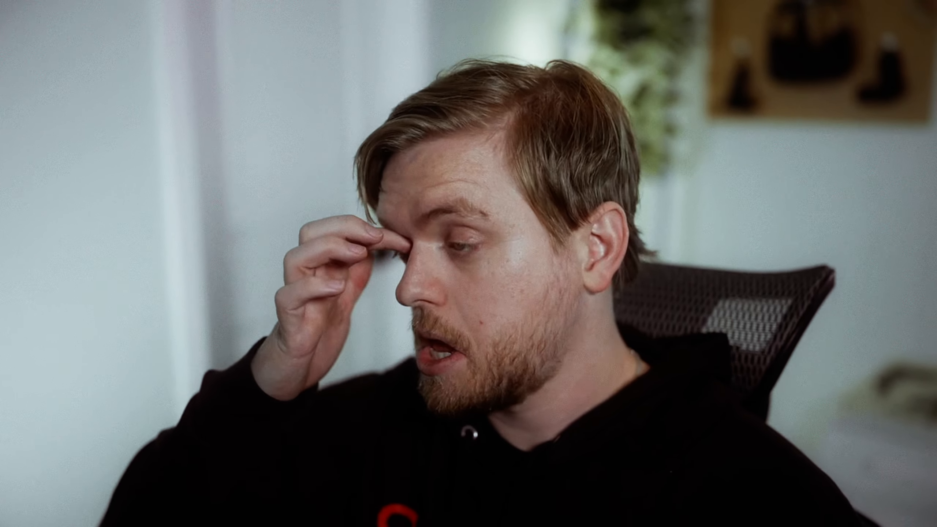
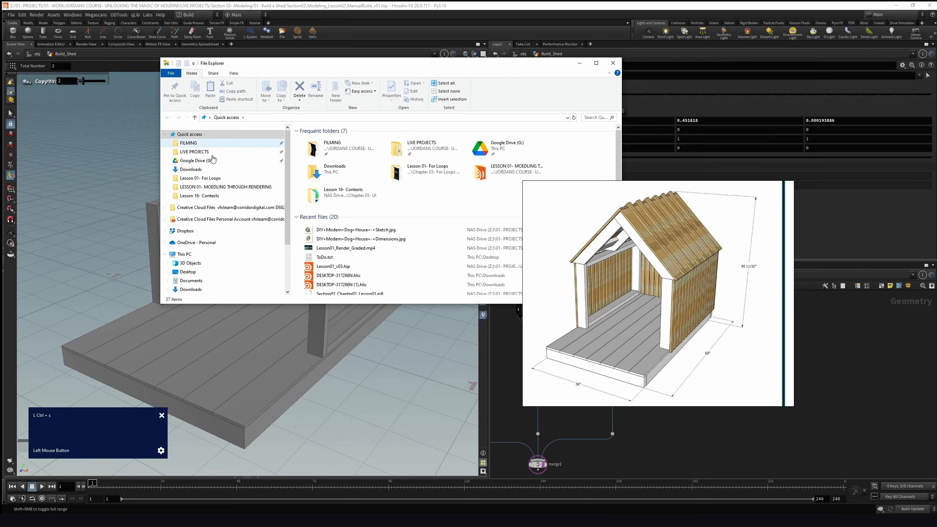
In File Explorer, open the backup folder of 01- Build a Shed, check the full name of the backup hip file, and close the window
left_click(199, 153)
double_click(325, 140)
double_click(328, 140)
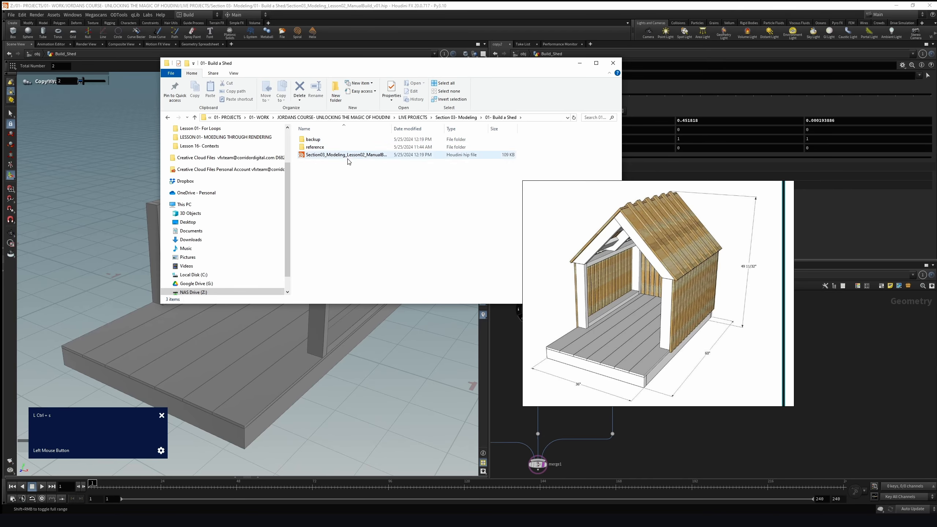
double_click(314, 140)
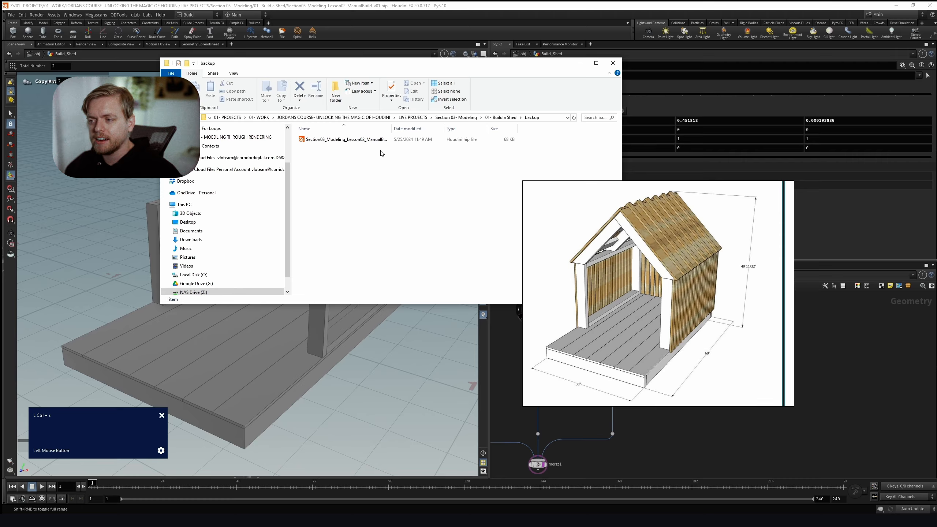
left_click_drag(391, 129, 428, 129)
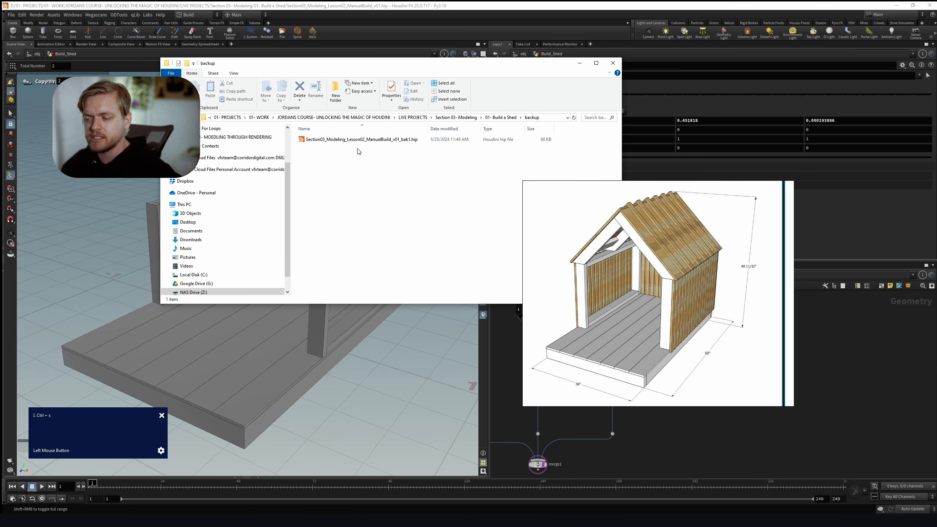
left_click(613, 63)
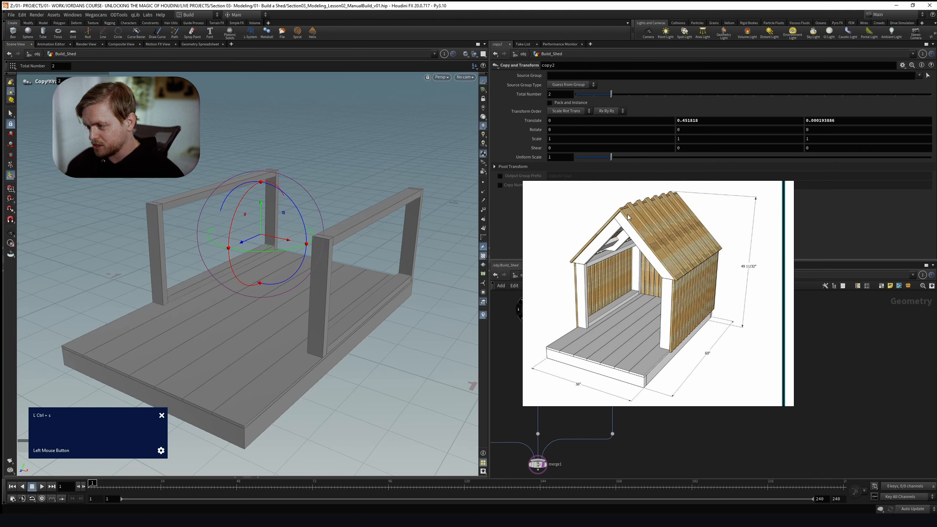
Reposition merge1 in the network and connect the copy2 output to it
mouse_move(308, 260)
left_mouse_down("alt")
mouse_move(334, 259)
mouse_move(316, 266)
left_mouse_up("alt")
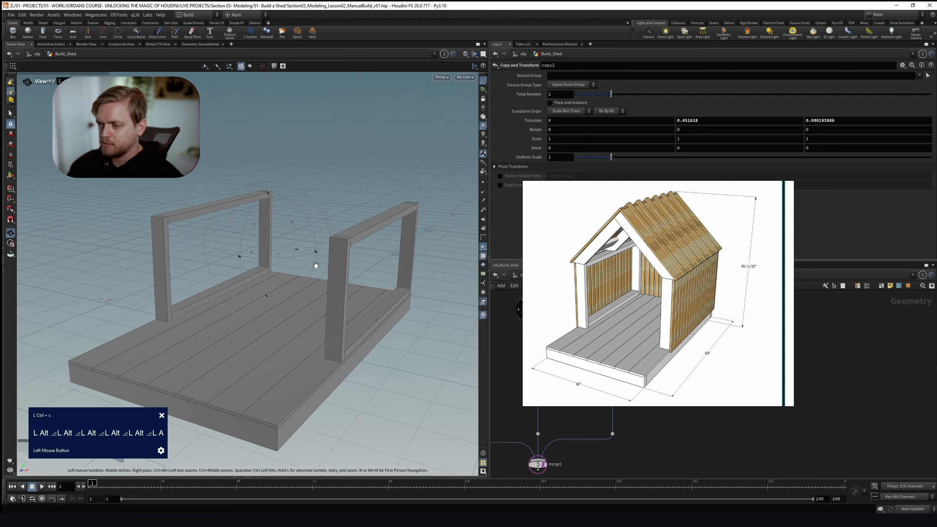
right_click_drag(316, 265, 316, 270, "alt")
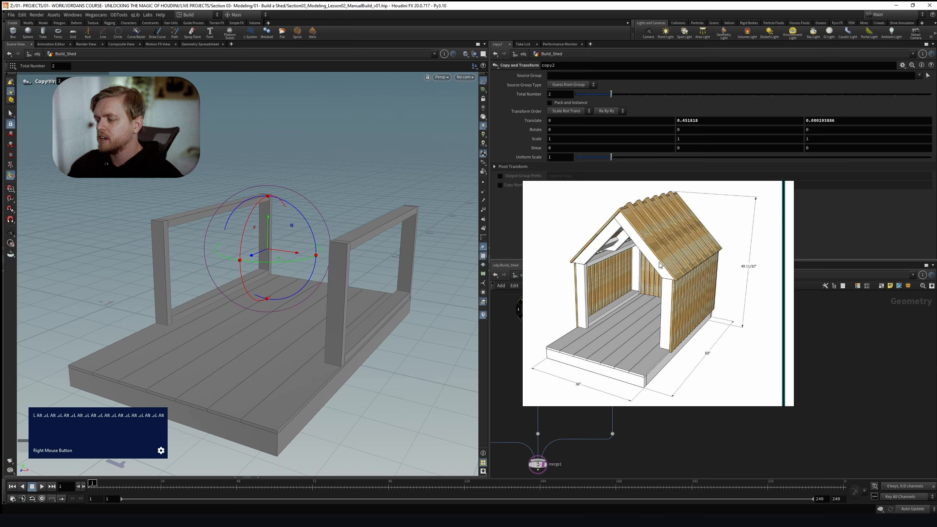
right_click_drag(658, 240, 936, 107)
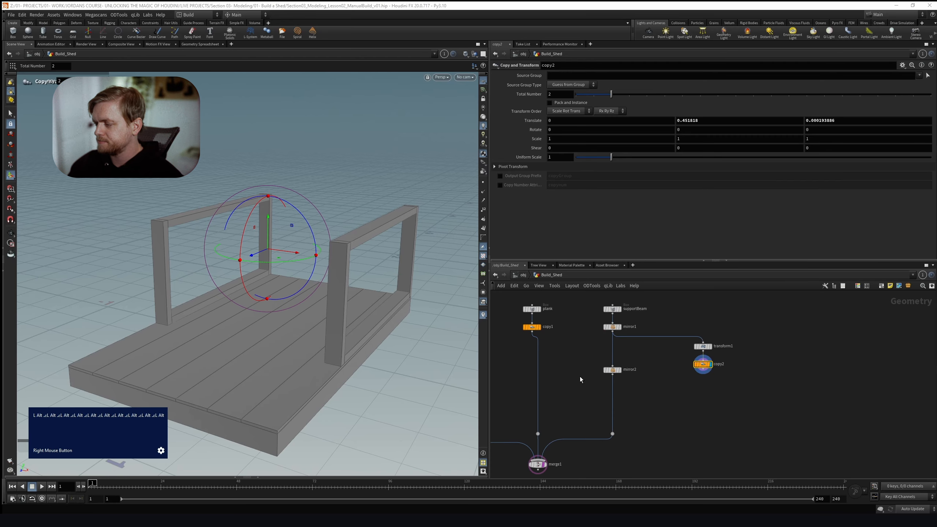
scroll(663, 403, "down", 2)
right_click_drag(652, 435, 665, 369)
left_click_drag(572, 381, 626, 417)
left_click_drag(710, 307, 636, 410)
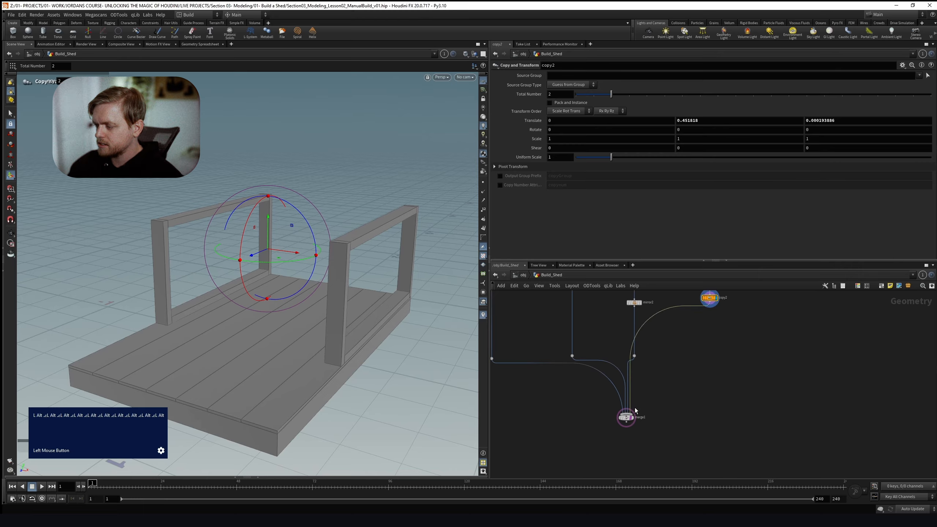
Add a dot to the copy2 wire and tidy the wire dots together with the transform1 and copy2 nodes
left_click_drag(646, 325, 700, 361, "alt")
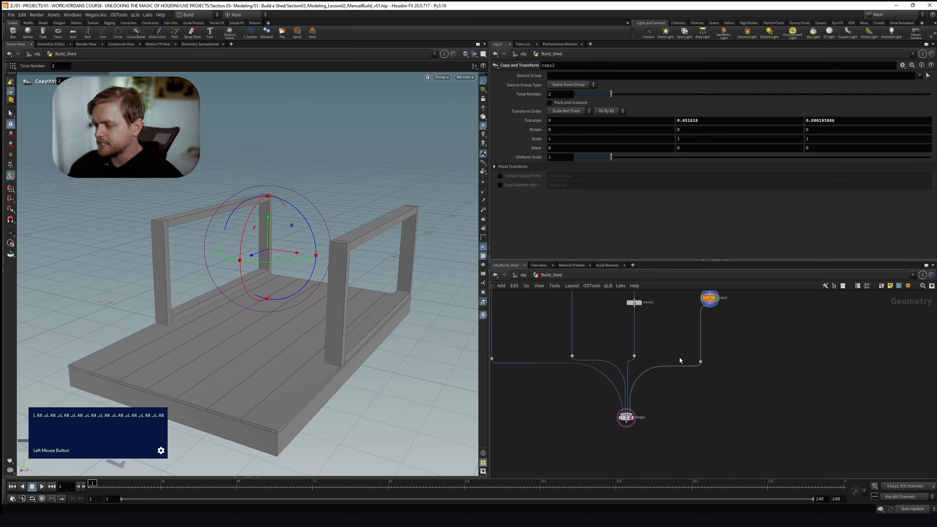
right_click_drag(560, 363, 597, 357)
left_click_drag(529, 354, 561, 373)
scroll(581, 344, "down", 1)
right_click_drag(587, 335, 575, 405)
right_click_drag(662, 419, 635, 393)
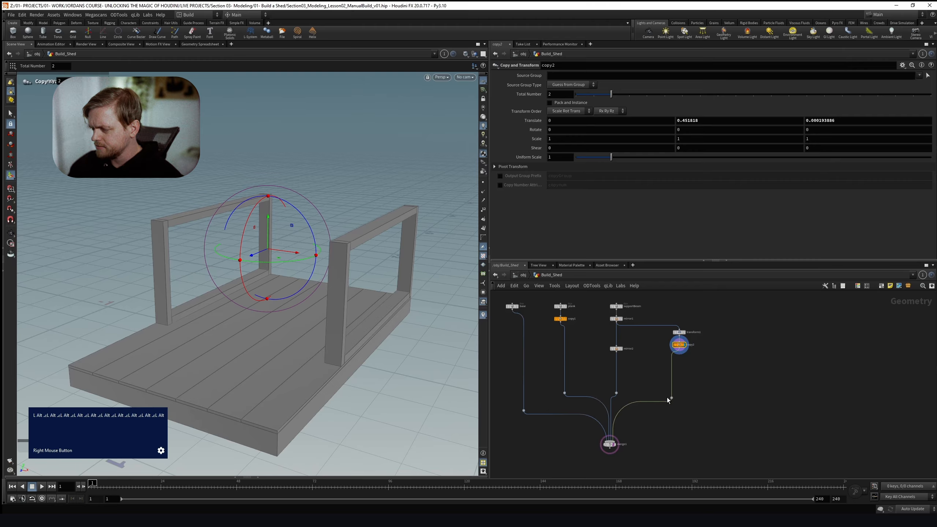
left_click_drag(671, 398, 673, 403)
left_click(679, 333)
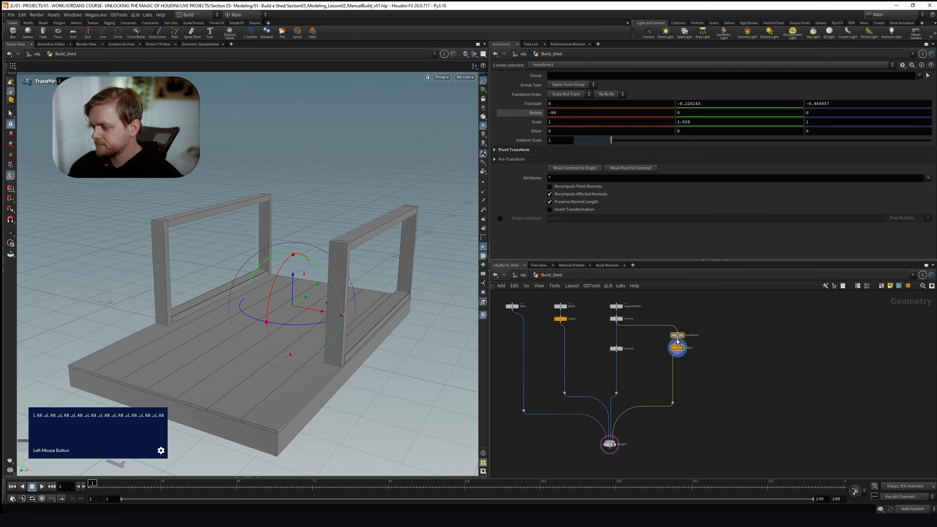
scroll(694, 343, "down", 1)
key("Tab")
type("boc")
key("Return")
key("BackSpace")
key("BackSpace")
Add a Box node in the empty network area beside copy2
key("Tab")
type("box")
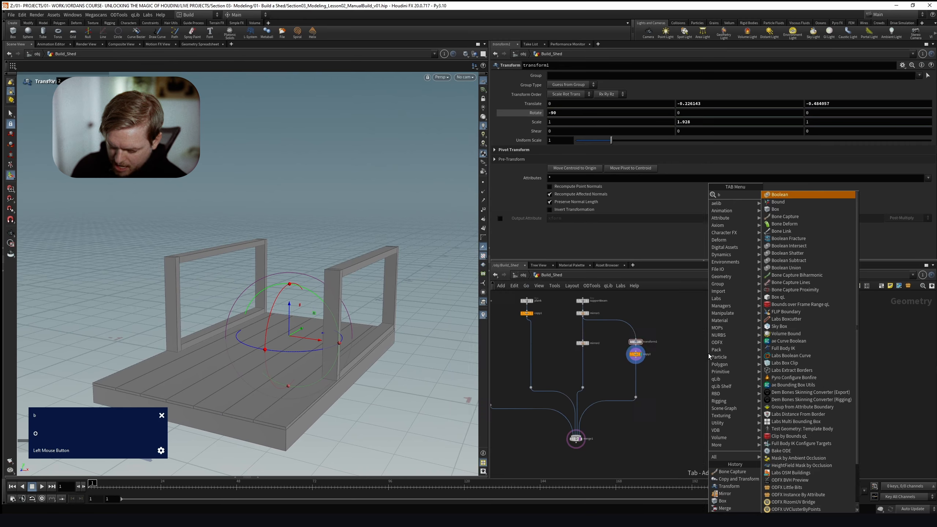
key("Return")
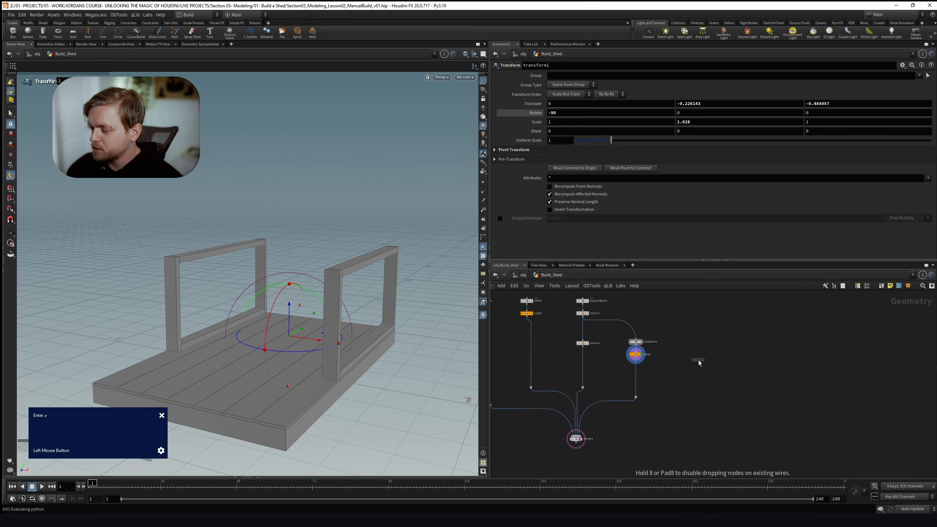
left_click(699, 361)
scroll(699, 361, "up", 3)
middle_click_drag(653, 345, 710, 404)
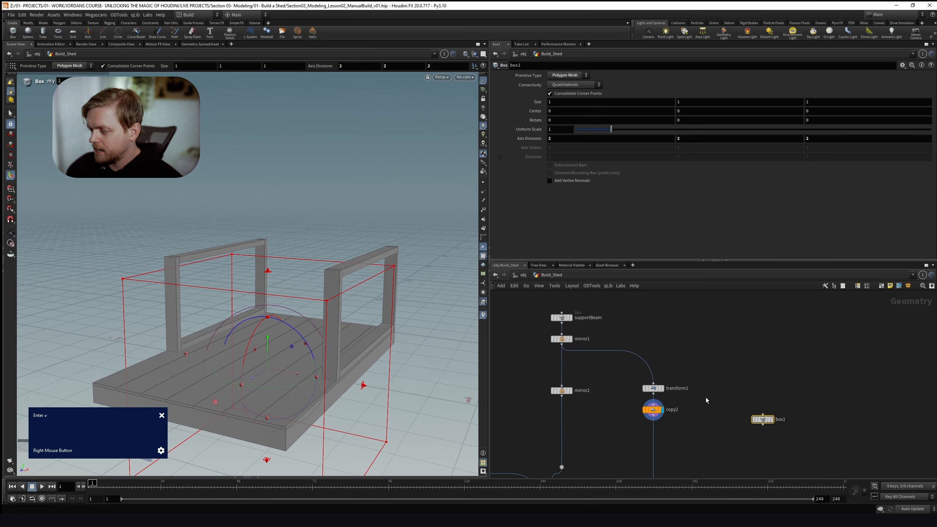
Rename the new box1 node as archBeam
middle_click_drag(759, 368, 699, 315)
double_click(721, 366)
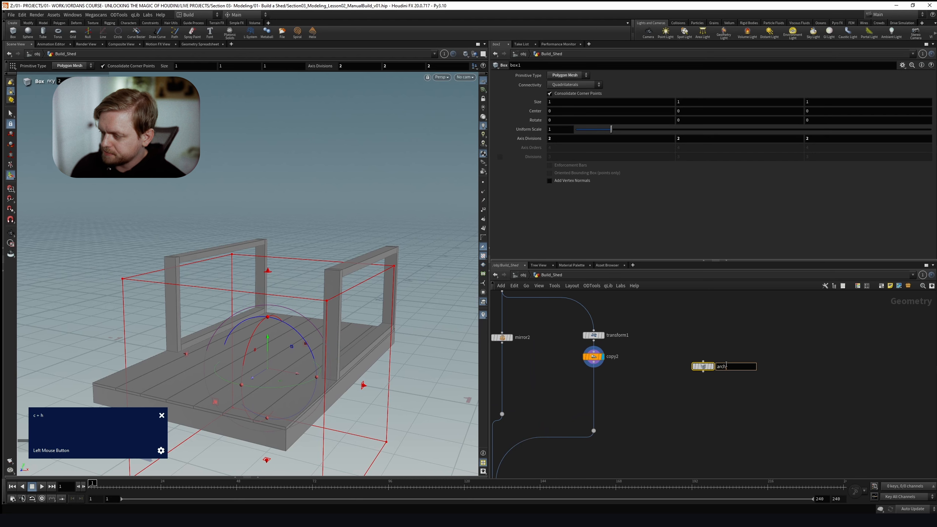
type("archBeam")
key("Return")
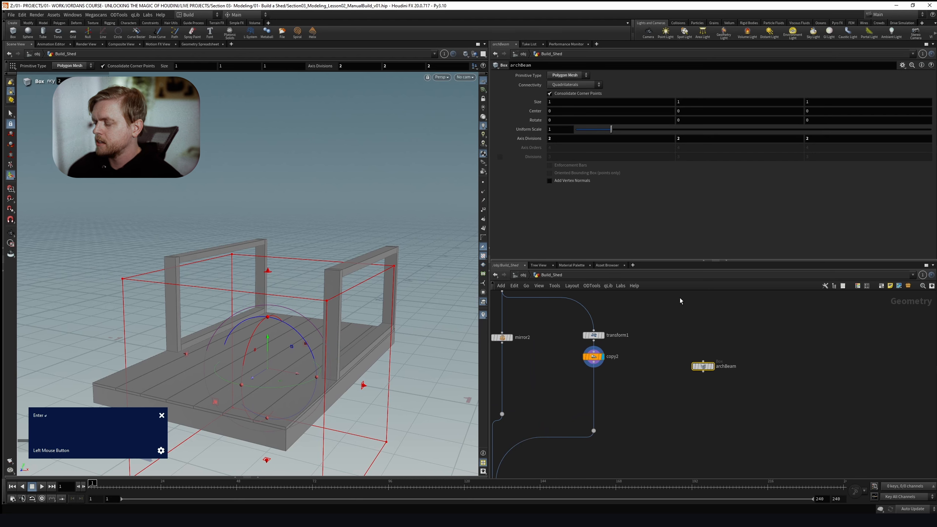
right_click_drag(253, 287, 278, 274, "alt")
left_click_drag(278, 274, 291, 275, "alt")
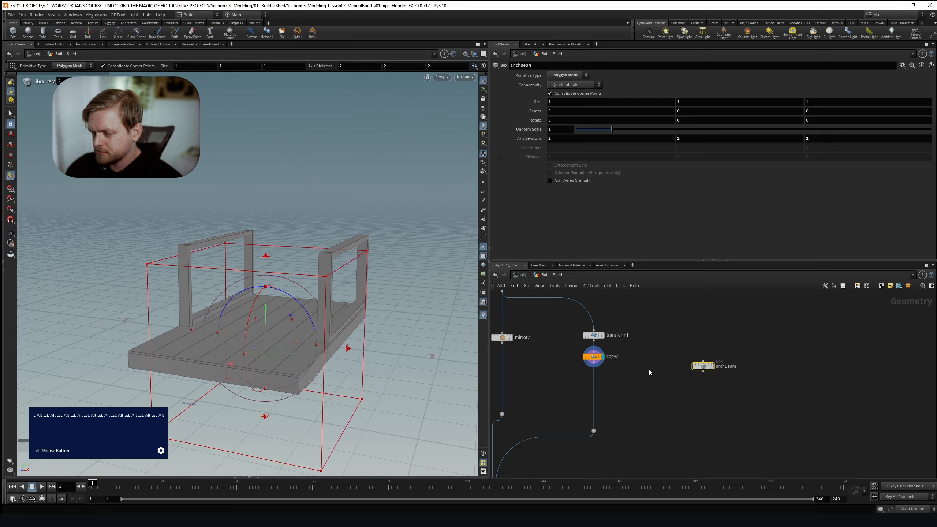
Display the merge1 result in the viewport and keep the archBeam box selected so its handles stay available
middle_click_drag(651, 377, 675, 356)
scroll(676, 356, "down", 2)
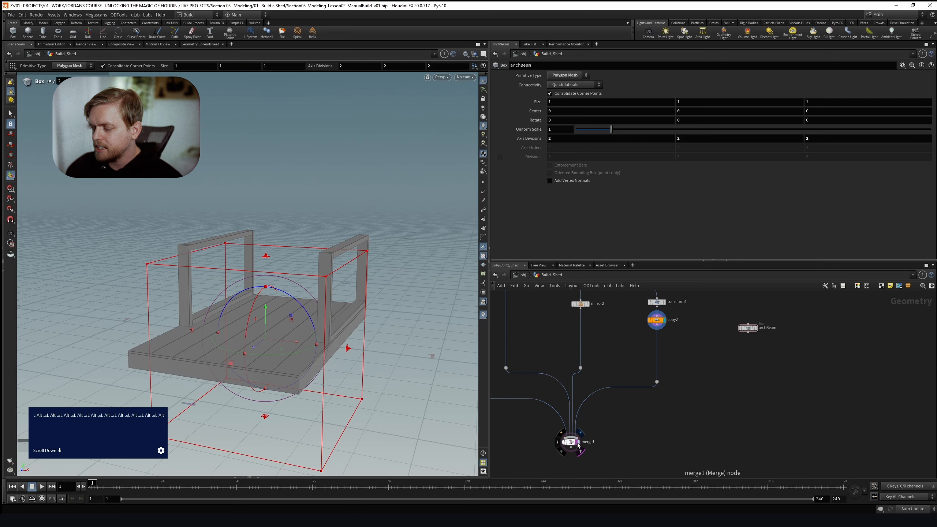
left_click(578, 445)
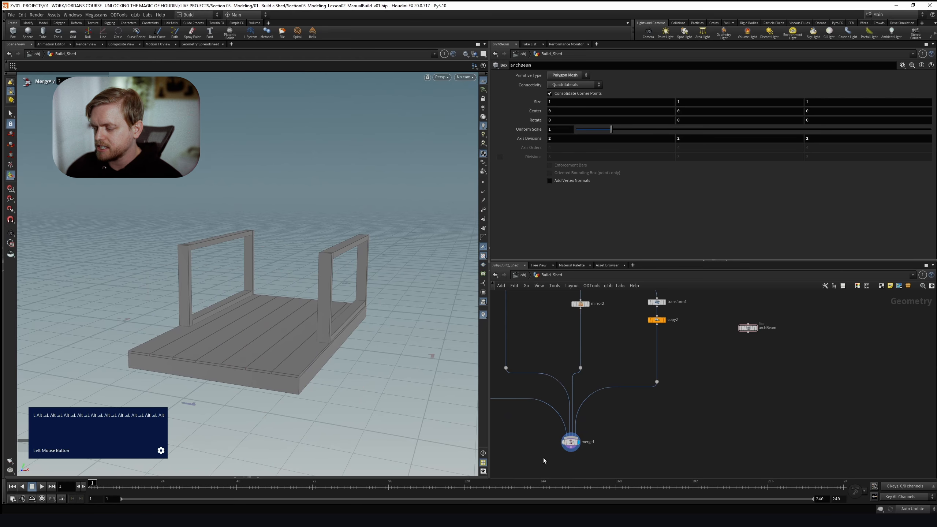
left_click(571, 442)
mouse_move(275, 310)
right_mouse_down("alt")
mouse_move(288, 328)
mouse_move(275, 325)
mouse_move(287, 315)
right_mouse_up("alt")
left_click_drag(730, 343, 767, 315)
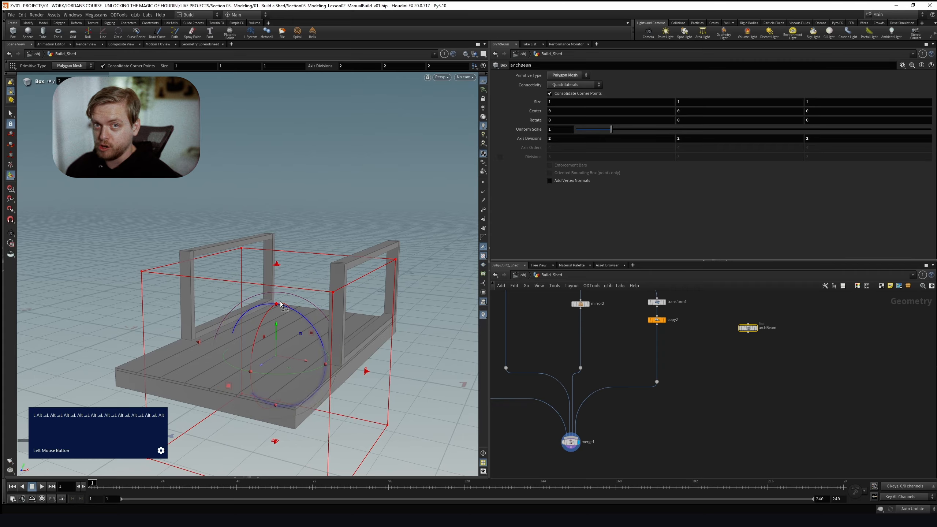
scroll(309, 253, "down", 2)
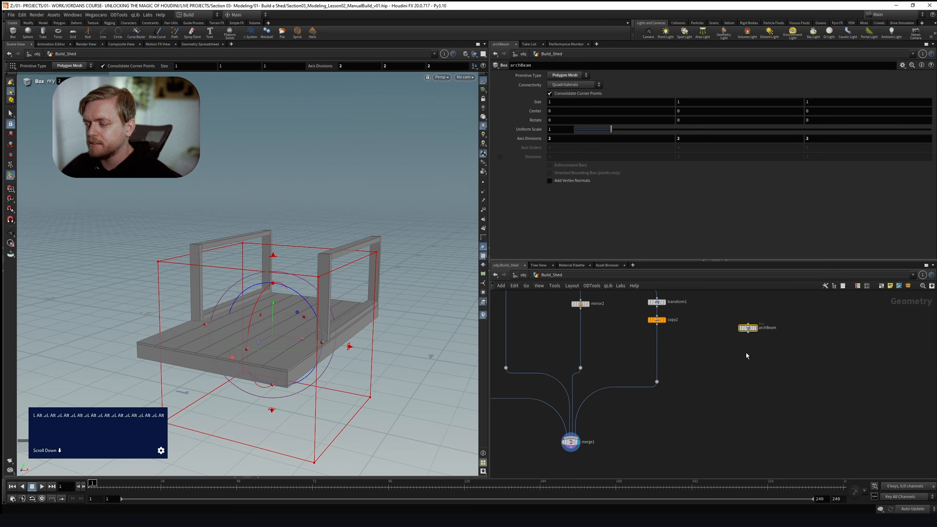
right_click_drag(712, 338, 715, 365)
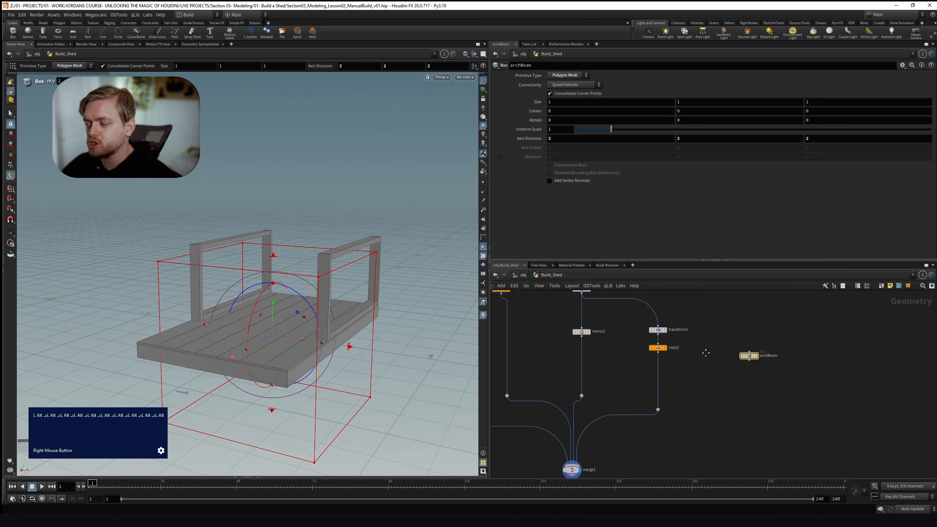
Display archBeam, try the template and selectable template flags on merge1 and mirror2, and return the display to merge1
left_click(758, 355)
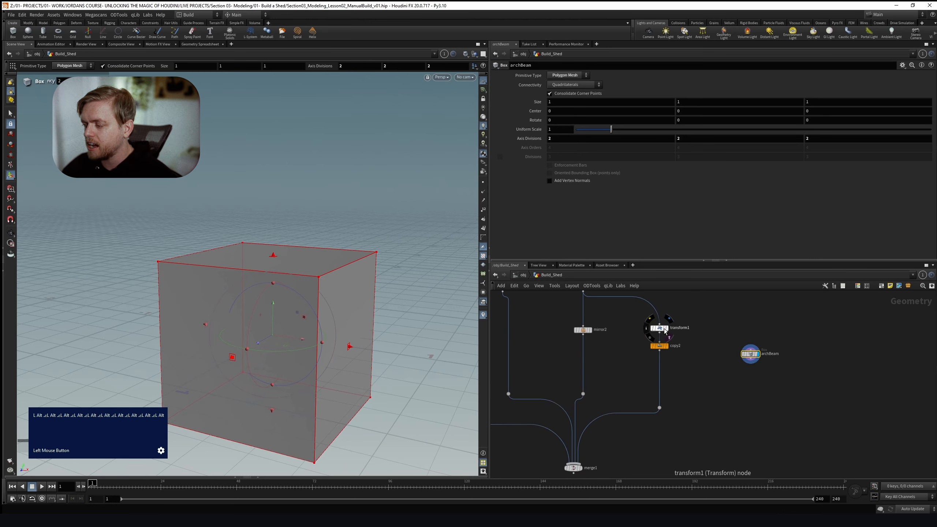
left_click(578, 468)
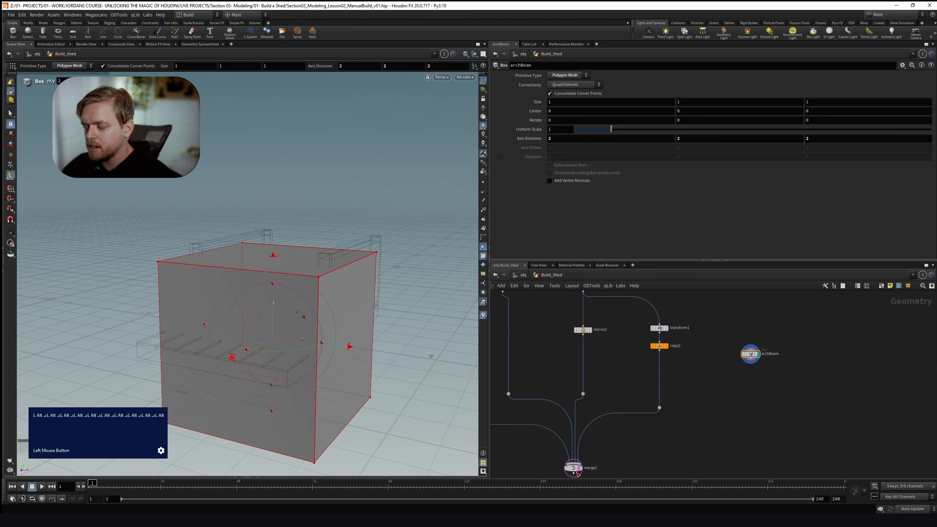
left_click(589, 332)
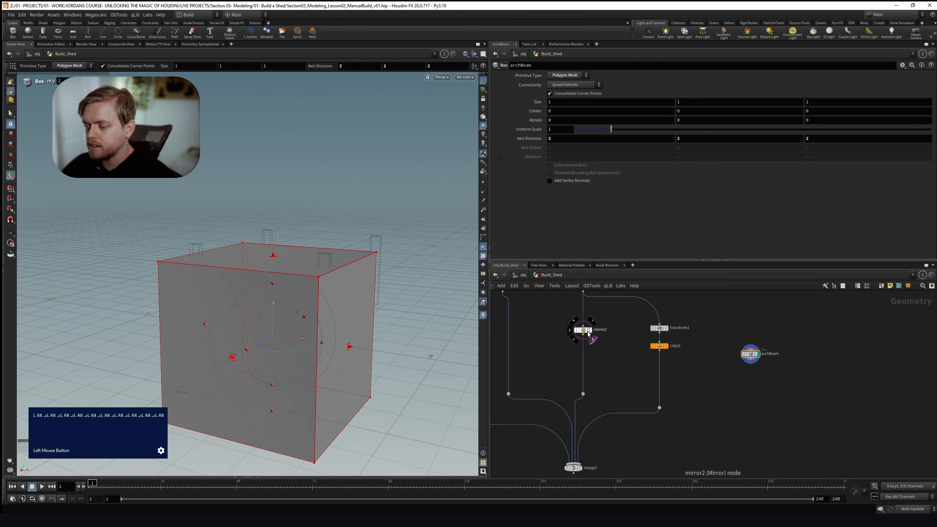
left_click(578, 469)
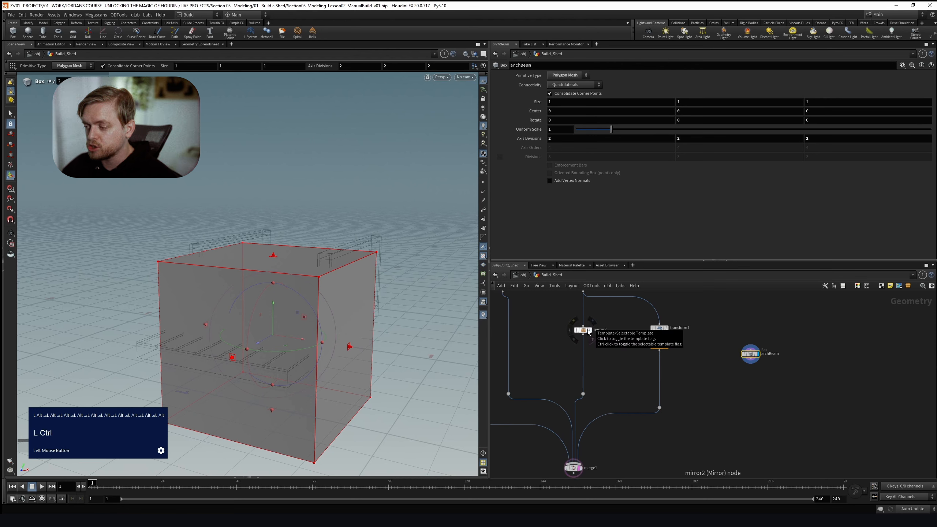
left_click(578, 468, "ctrl")
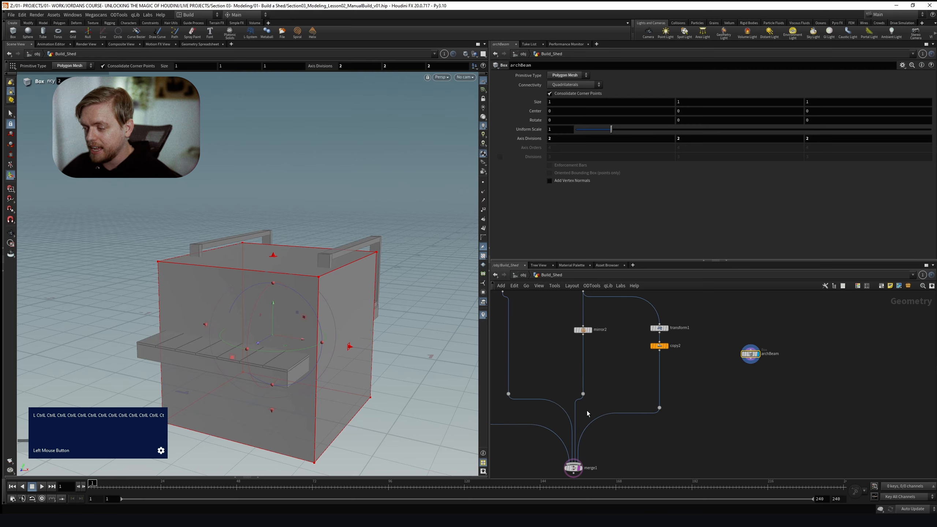
left_click(580, 468)
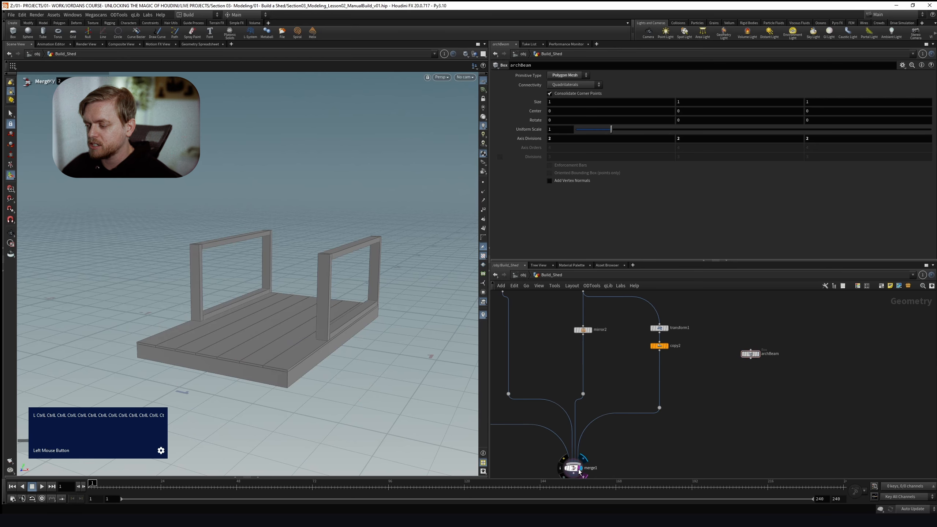
Copy the supportBeam node and paste the duplicate into the empty network area near the archBeam box
left_click(318, 268)
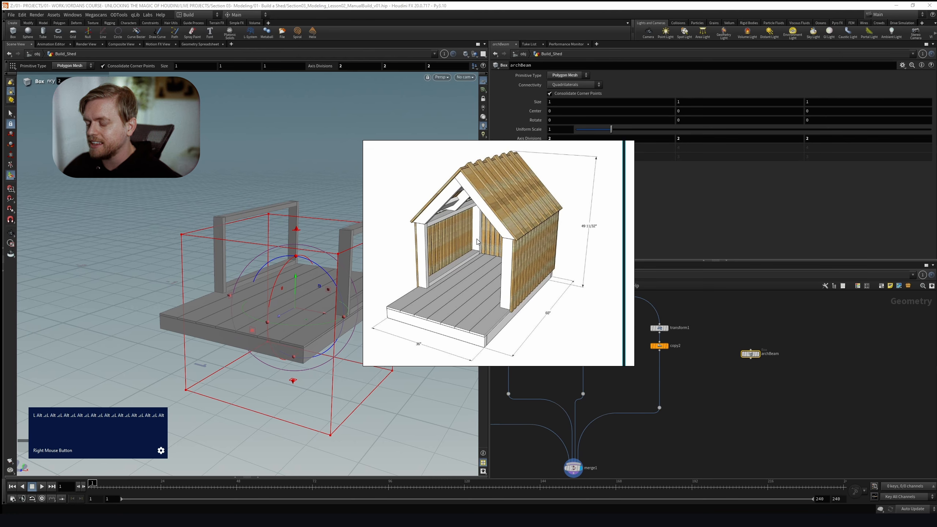
middle_click_drag(610, 374, 600, 440)
left_click_drag(558, 341, 559, 341)
key("ctrl+c")
key("ctrl+v")
Delete the original archBeam box and give its name, archBeam, to the duplicated support beam node
double_click(763, 420)
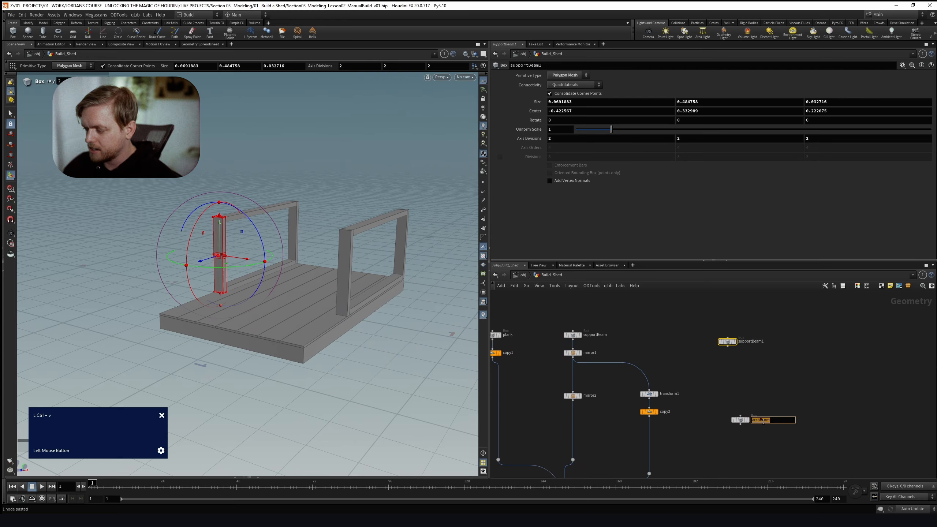
left_click_drag(700, 406, 763, 436)
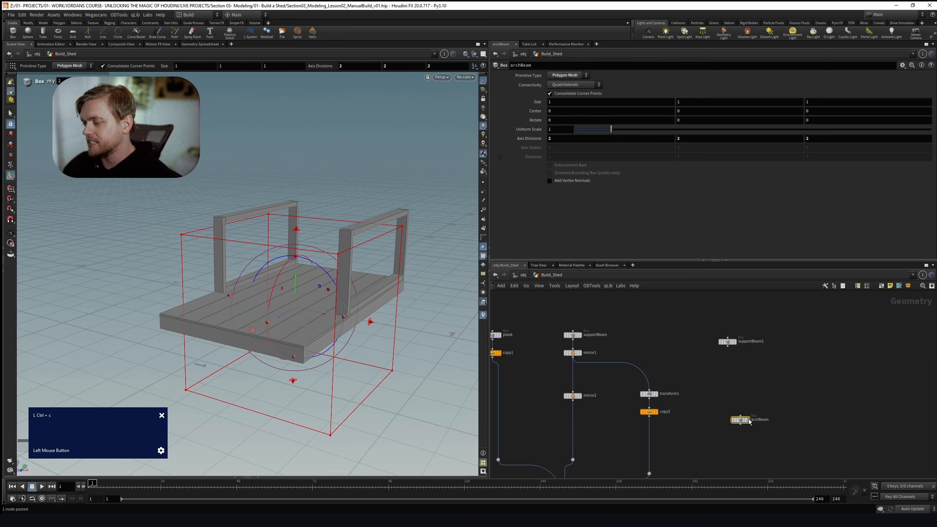
double_click(747, 342)
key("ctrl+v")
left_click(760, 375)
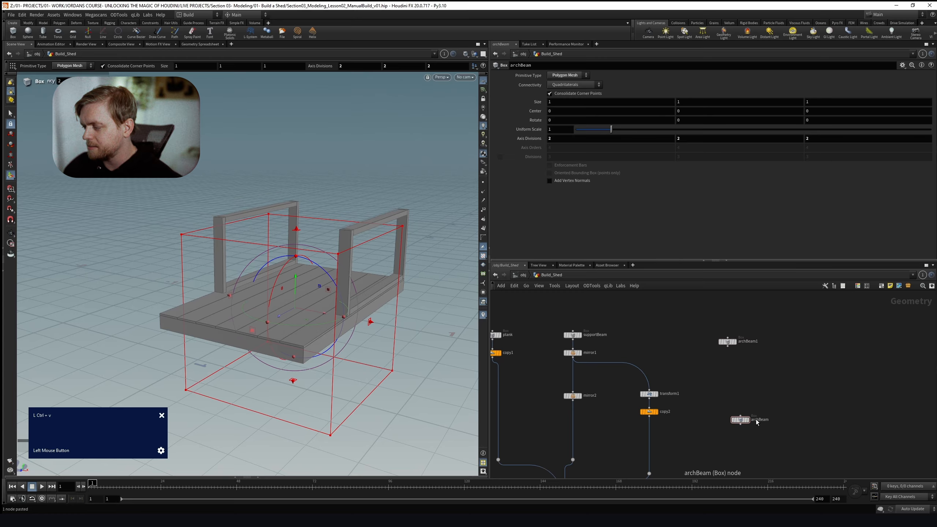
key("ctrl+z")
key("ctrl+z")
key("Delete")
double_click(749, 342)
key("ctrl+v")
Place the archBeam node beside copy2 and select it with its template flag enabled
left_click_drag(736, 341, 729, 404)
right_click_drag(729, 437, 716, 389)
left_click_drag(715, 350, 718, 372)
right_click_drag(716, 403, 725, 374)
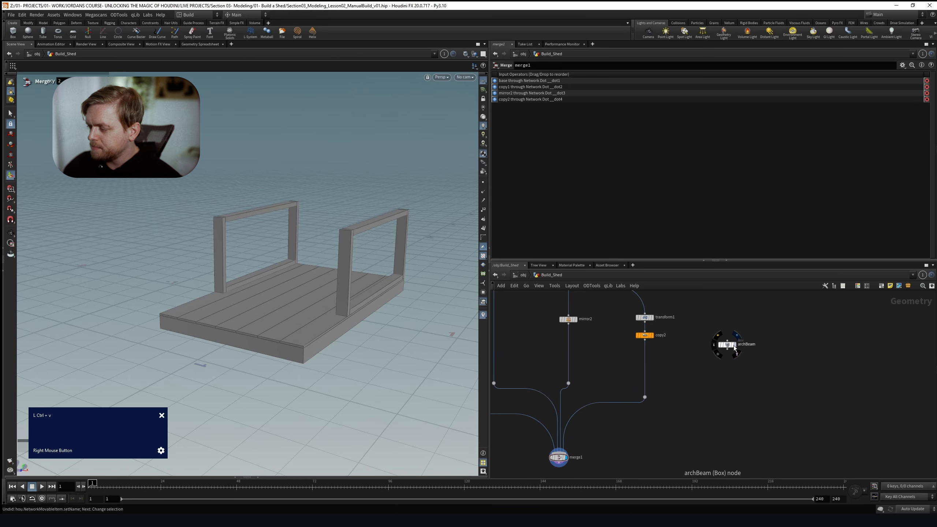
left_click(728, 348)
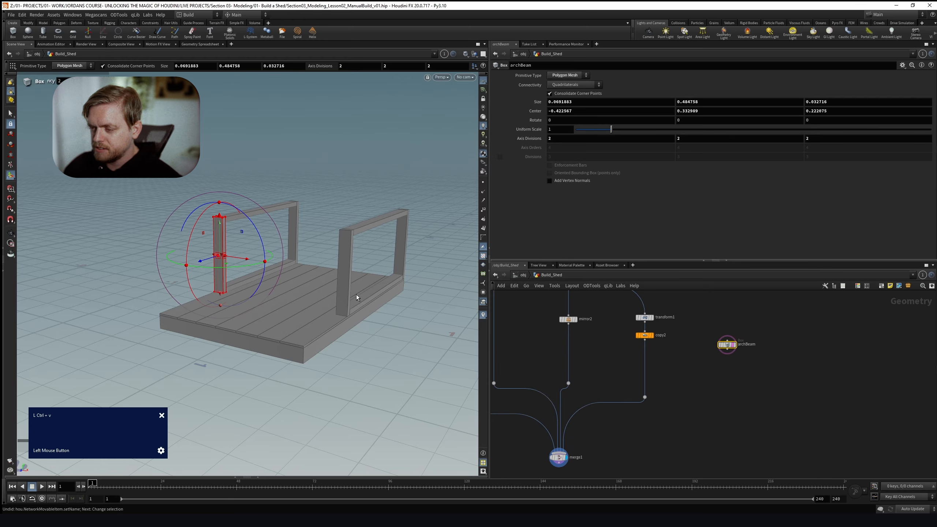
Rotate the arch beam in the front view and set its Z rotation to -45 degrees
key("space+3")
scroll(239, 247, "down", 1, "alt")
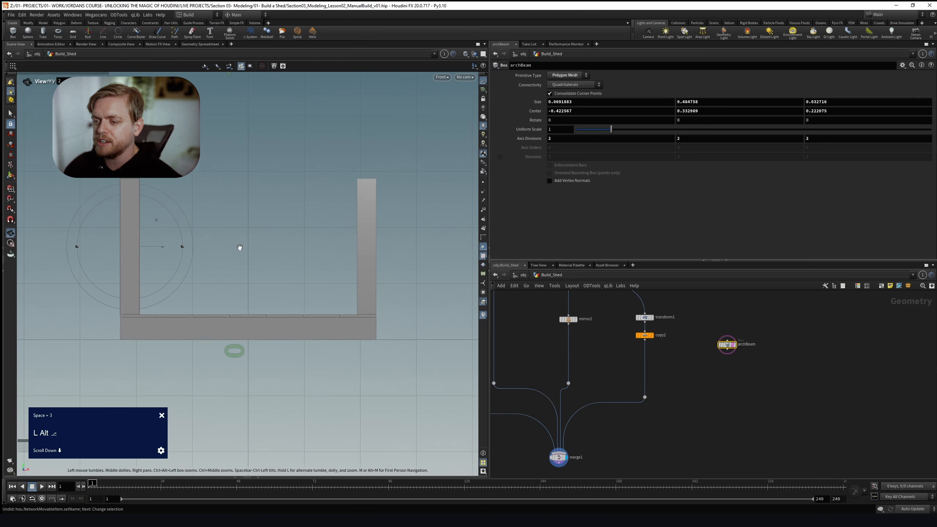
right_click_drag(239, 247, 285, 276, "alt")
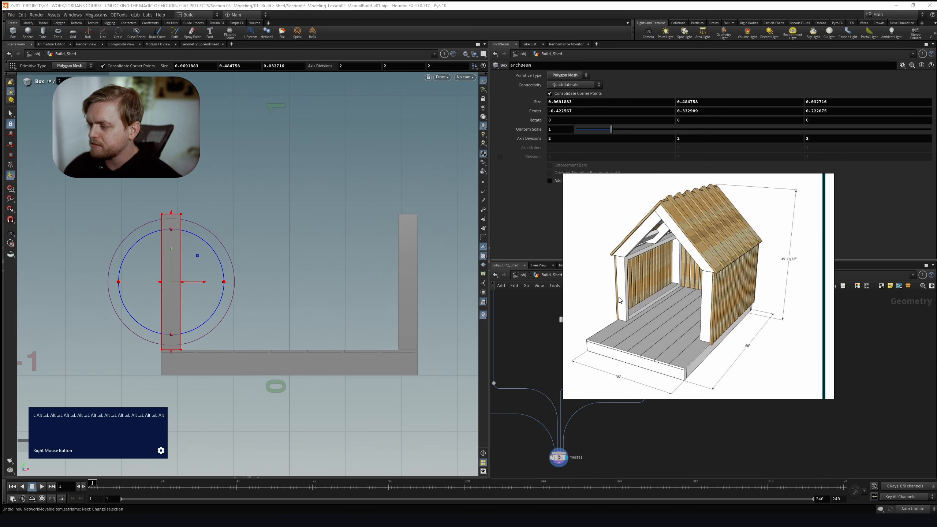
left_click_drag(217, 249, 225, 289)
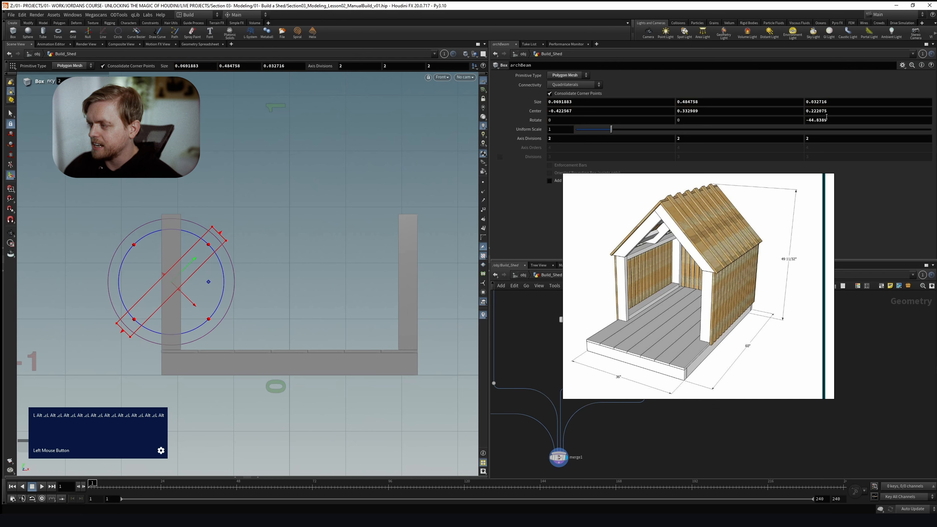
type("45")
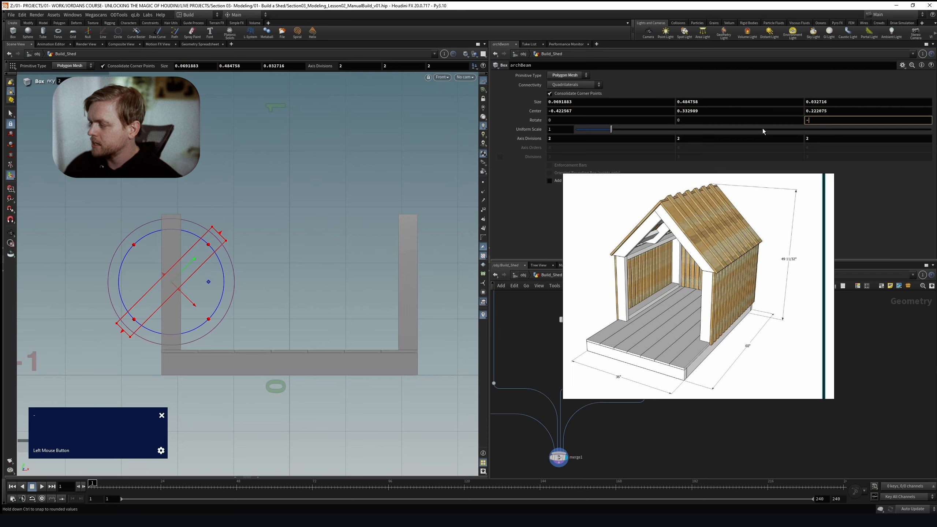
key("Return")
Move the arch beam so its lower end sits on top of the left post, centred at about -0.293, 0.719
left_click_drag(209, 282, 247, 188)
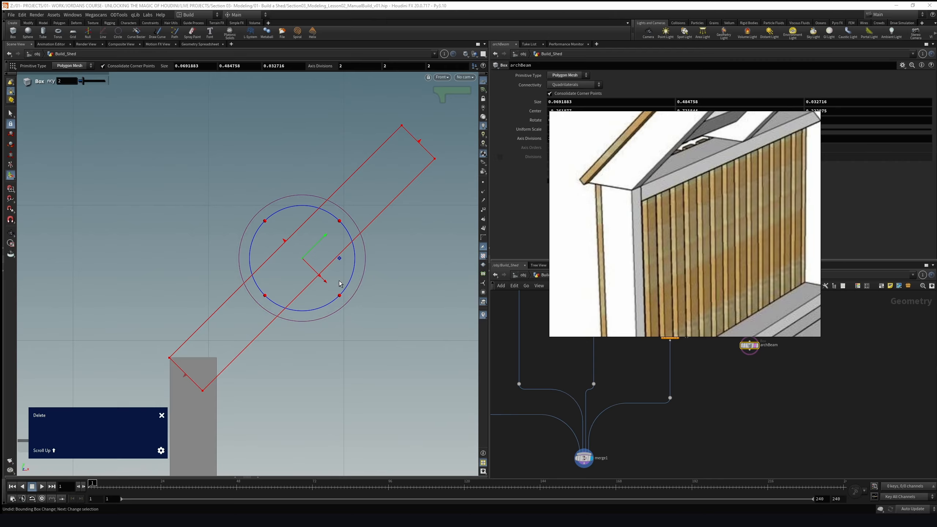
mouse_move(326, 285)
left_mouse_down()
mouse_move(312, 261)
mouse_move(311, 277)
left_mouse_up()
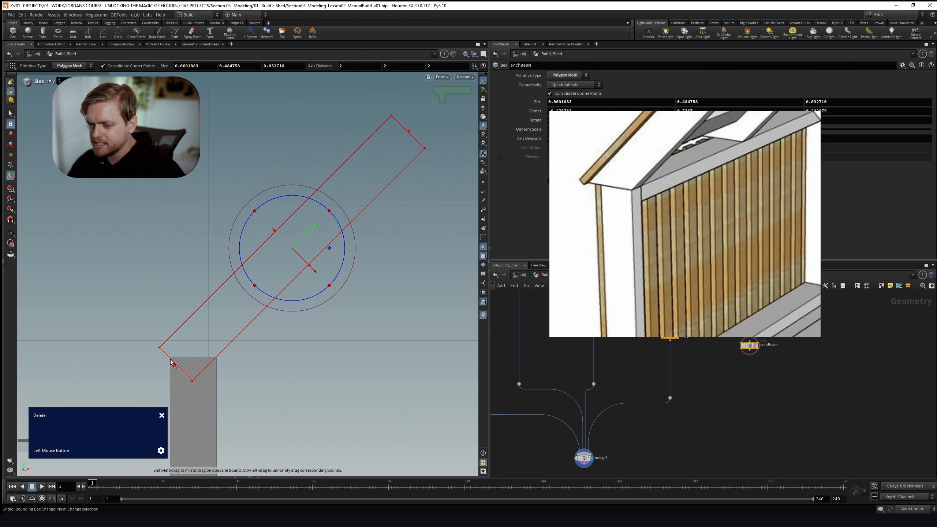
left_click_drag(315, 228, 299, 243)
left_click_drag(299, 242, 319, 264)
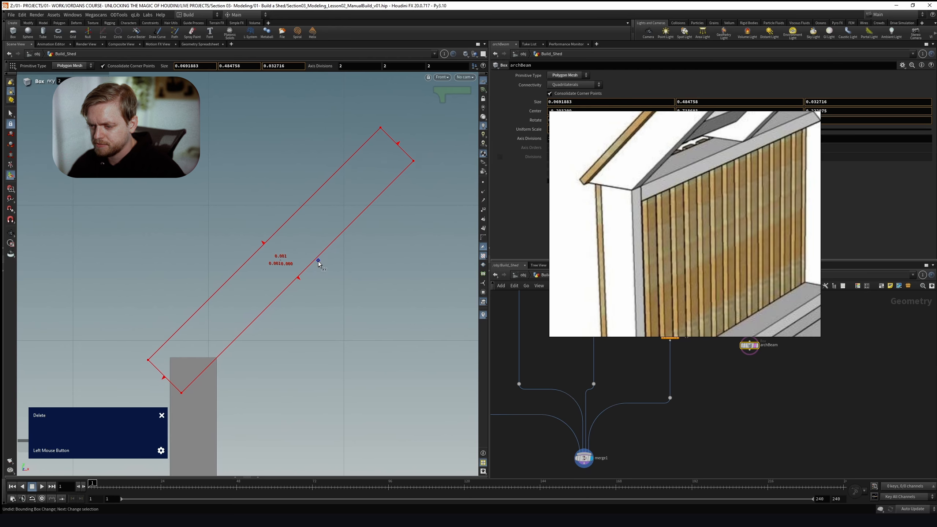
right_click_drag(319, 263, 278, 249, "alt")
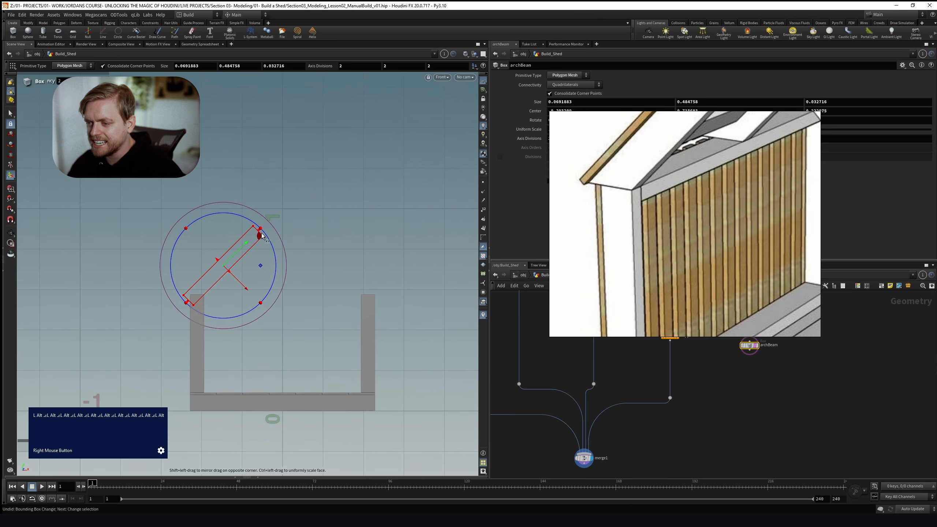
Lengthen the arch beam to about 0.691 from its upper end so the upper corner meets the shed's centreline
middle_click_drag(744, 383, 710, 414)
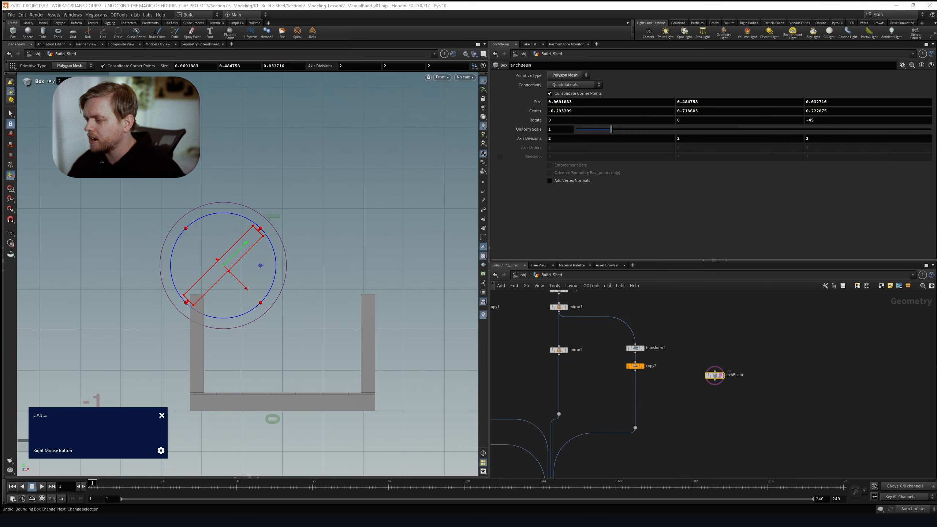
left_click(696, 377)
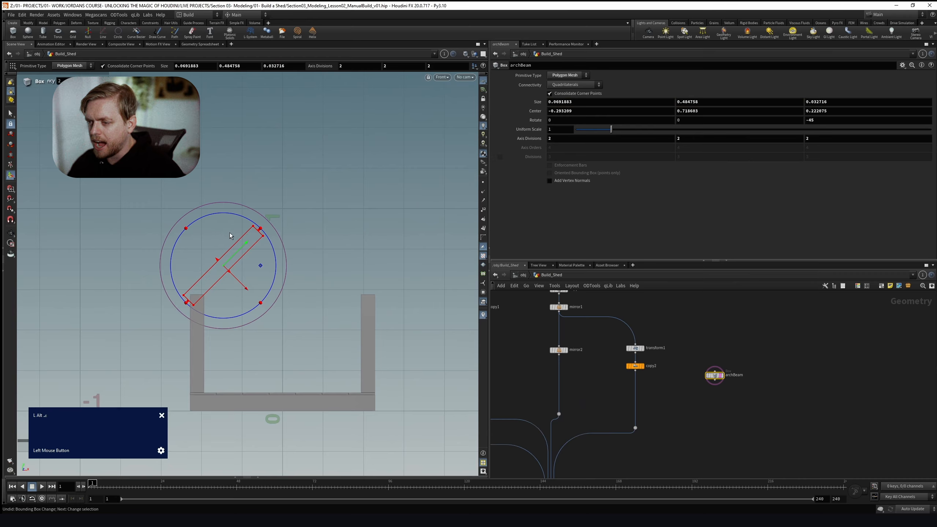
left_click_drag(262, 231, 292, 218)
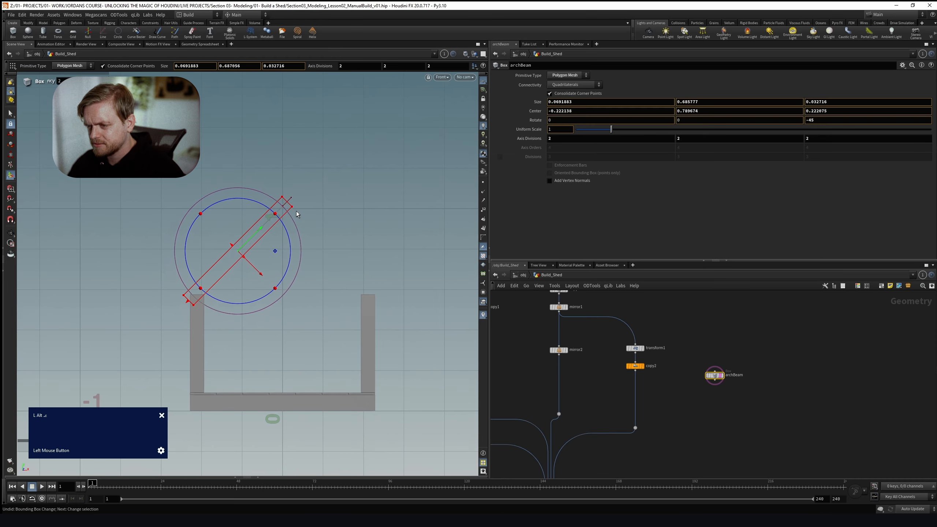
scroll(281, 207, "up", 10, "alt")
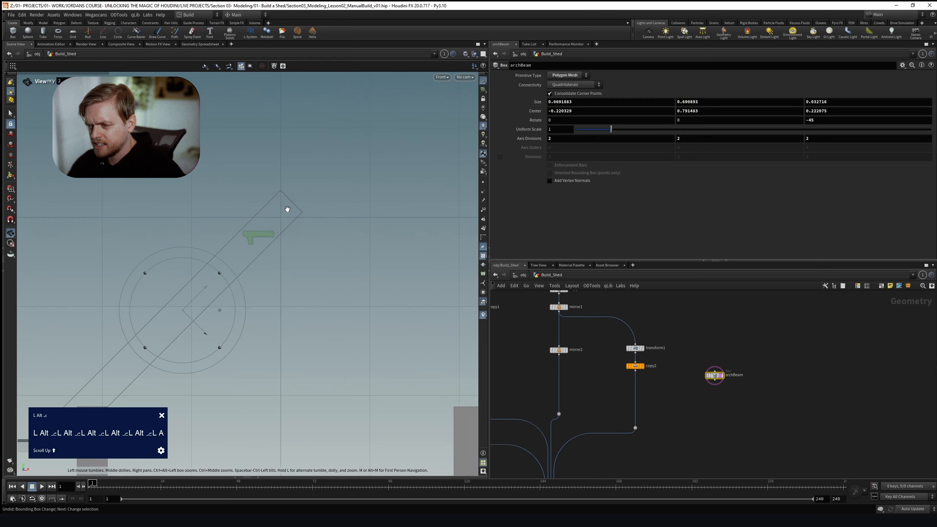
left_click_drag(301, 195, 299, 199)
right_click_drag(297, 201, 284, 250, "alt")
Check the arch beam's alignment with the post in the right view, return to perspective, and select the archBeam node
key("space+4")
scroll(285, 247, "down", 10, "alt")
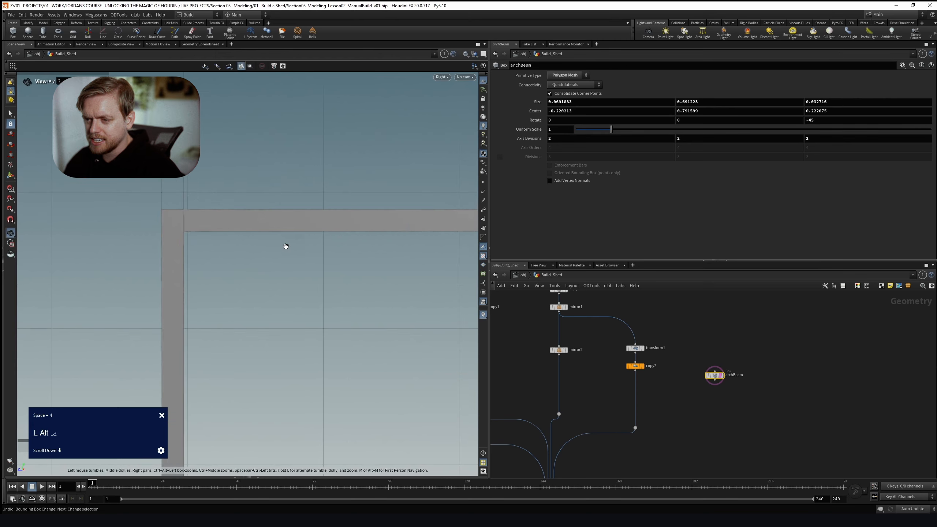
middle_click_drag(296, 218, 296, 246, "alt")
right_click_drag(296, 247, 295, 250, "alt")
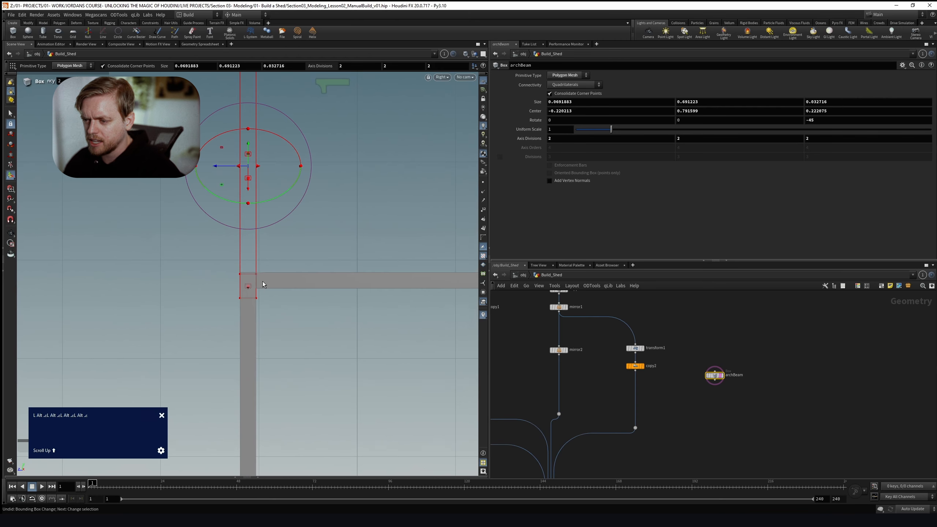
key("space+1")
left_click_drag(262, 278, 283, 265, "alt")
key("Return")
right_click_drag(708, 390, 679, 385)
left_click_drag(677, 387, 717, 362)
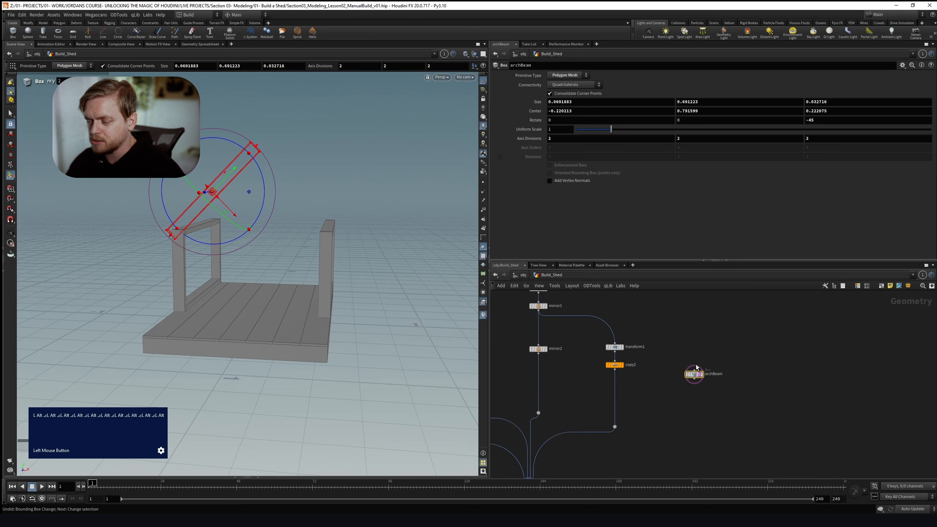
Append a Mirror node to archBeam to create the opposite arch beam across the shed's centreline
key("Tab")
type("mirror")
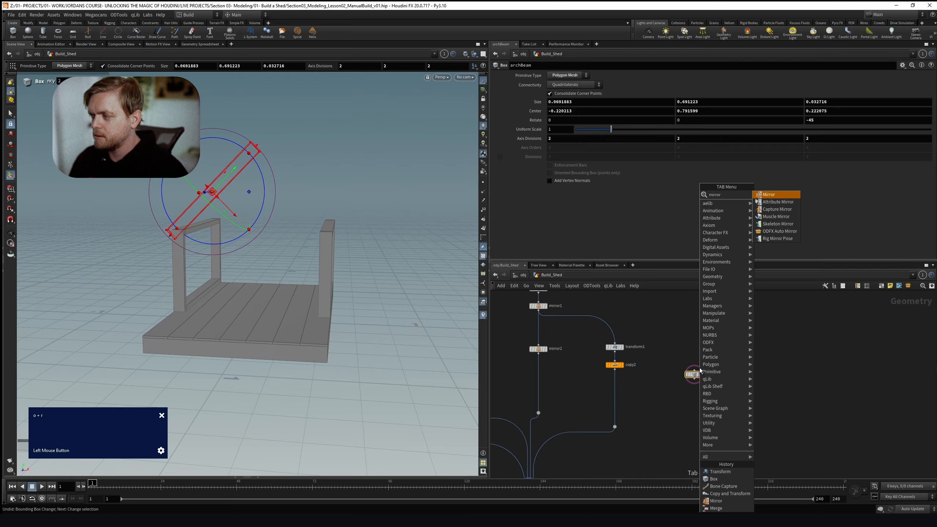
key("shift+Return")
left_click_drag(421, 230, 302, 226, "alt")
Connect the arch beam's mirror node to merge1 through a wire dot and tidy the other dots feeding the merge
right_click_drag(580, 476, 597, 404)
left_click_drag(550, 398, 587, 438)
right_click_drag(587, 438, 539, 356)
left_click_drag(533, 355, 554, 398)
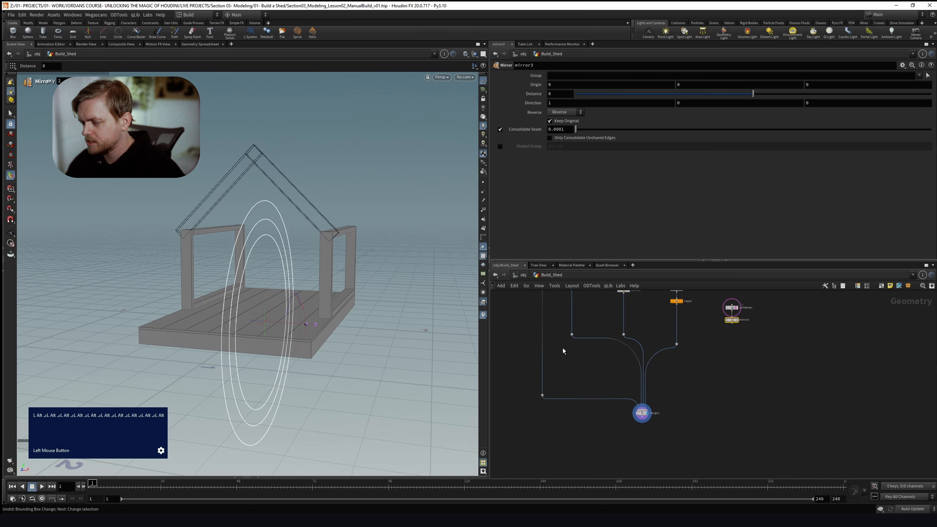
left_click_drag(573, 336, 571, 369)
key("Escape")
left_click_drag(574, 336, 572, 382)
left_click_drag(623, 335, 655, 372)
middle_click_drag(707, 341, 693, 352)
left_click_drag(718, 336, 629, 419)
left_click_drag(646, 348, 638, 429, "alt")
left_click(687, 387)
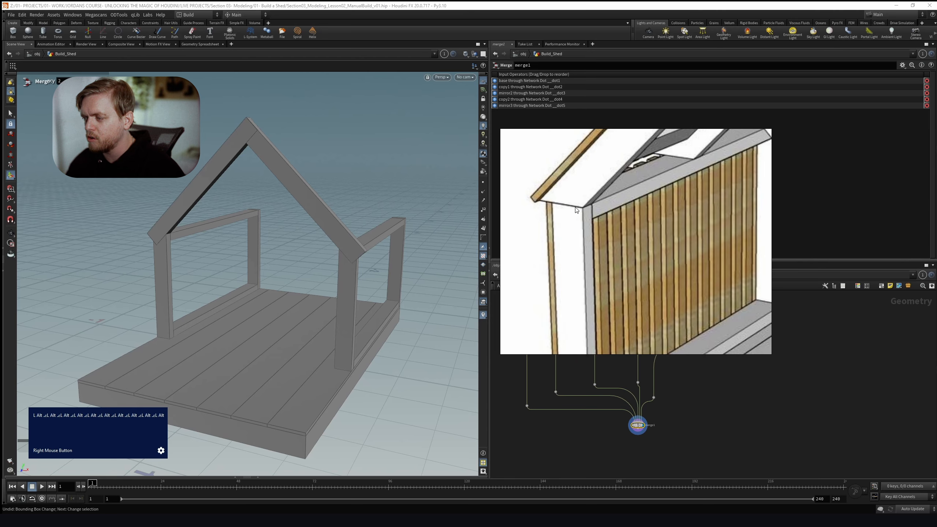
Select the archBeam node and shift the beam forward along Z to a centre of about 0.227
scroll(712, 334, "up", 4)
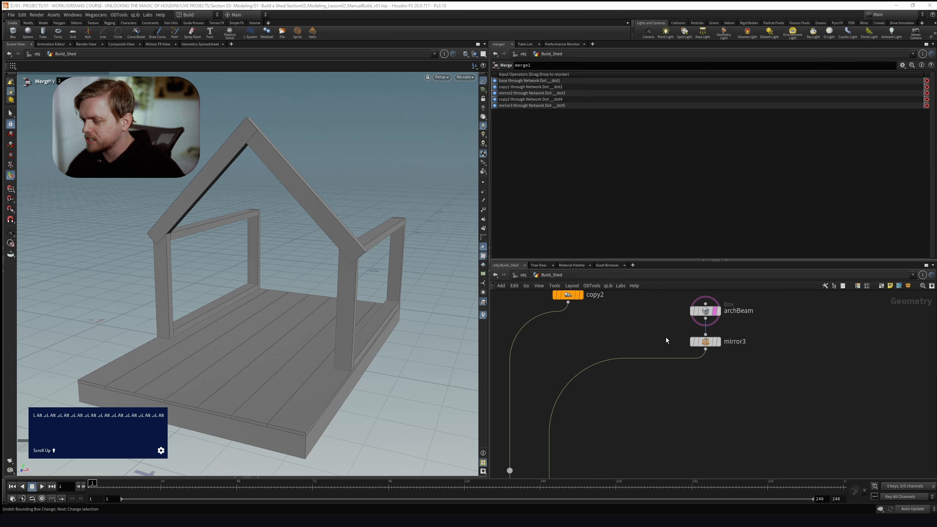
left_click(703, 318)
mouse_move(167, 210)
left_mouse_down("alt")
mouse_move(153, 204)
mouse_move(174, 196)
left_mouse_up("alt")
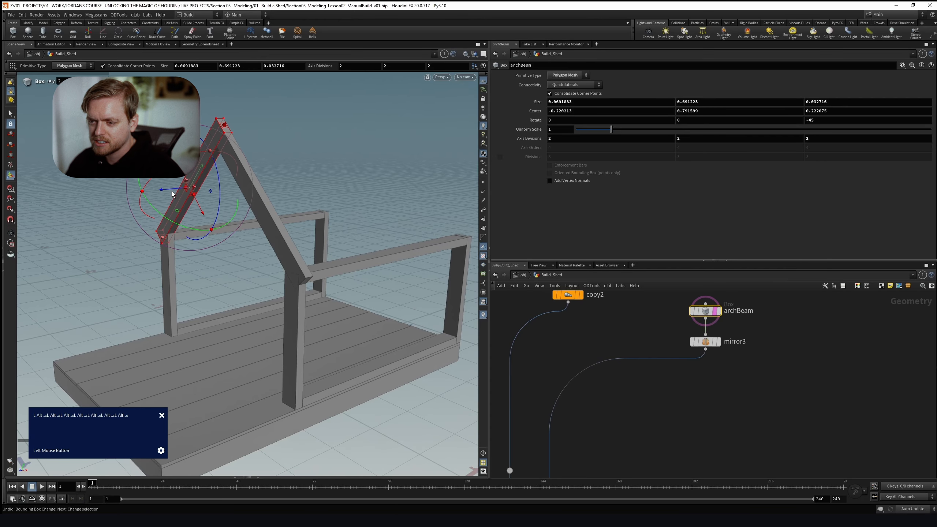
left_click_drag(173, 187, 172, 188)
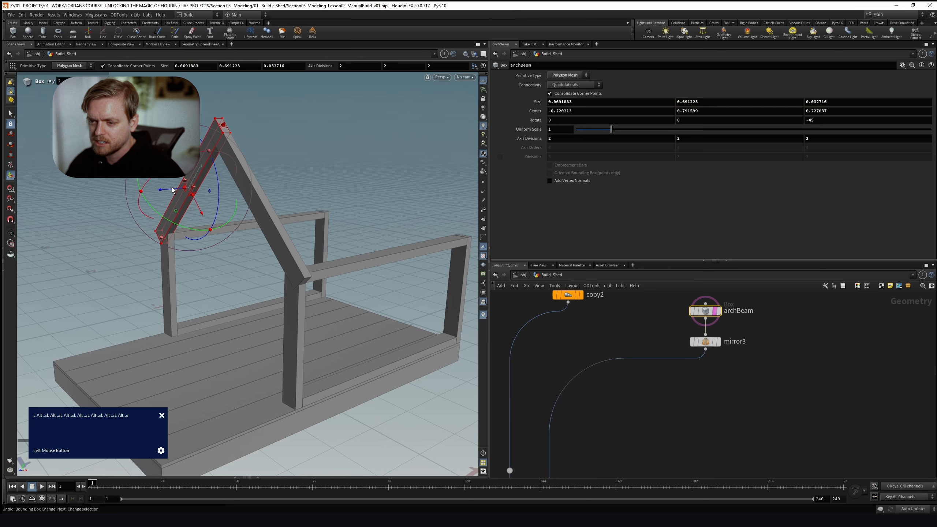
left_click_drag(300, 278, 345, 259, "alt")
scroll(322, 254, "down", 5, "alt")
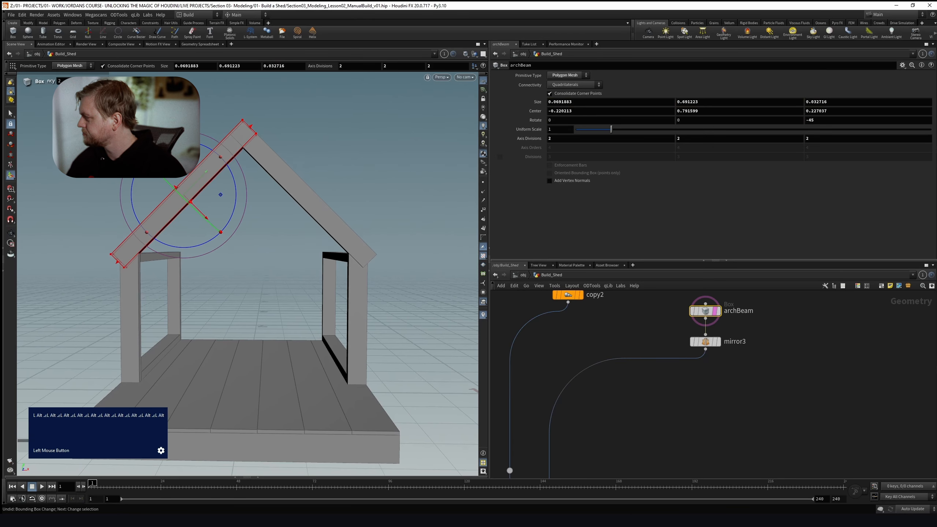
Compare the arch beam's overhang above the front post with the same corner in the reference image
right_click_drag(936, 222, 578, 207)
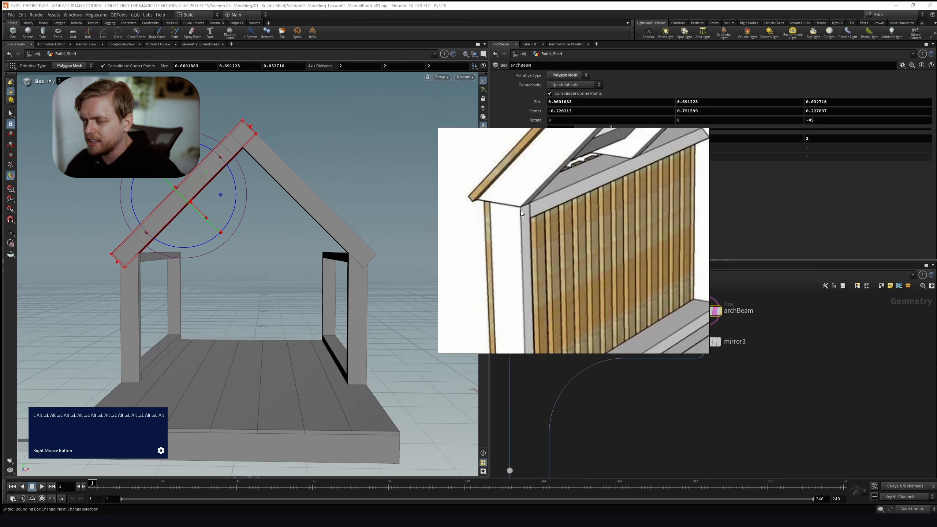
key("Escape")
scroll(123, 261, "up", 5, "alt")
right_click_drag(122, 262, 118, 260, "alt")
right_click_drag(241, 259, 203, 266, "alt")
right_click_drag(609, 222, 936, 220)
right_click_drag(874, 221, 936, 220)
Lay out the Build_Shed nodes automatically and display the colour palette in the network editor
key("c")
key("l")
key("p")
left_click(706, 382)
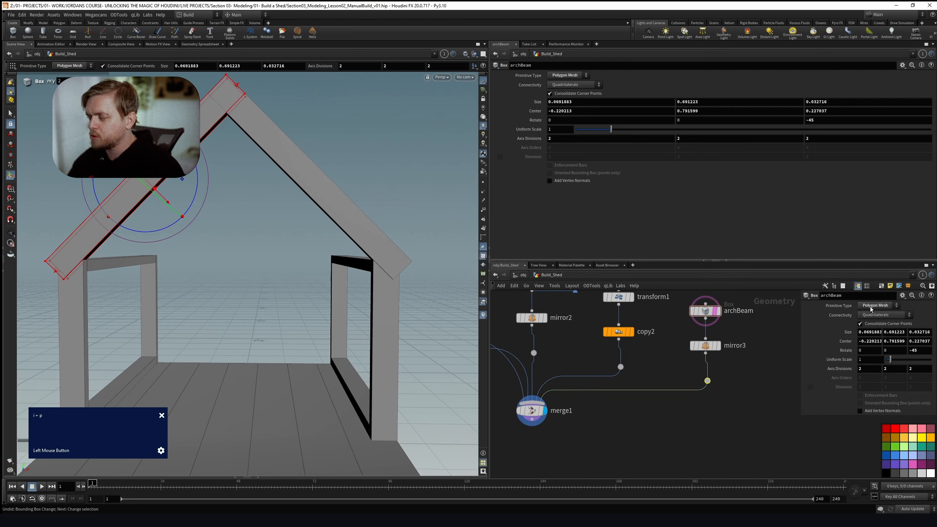
left_click(731, 381)
key("p")
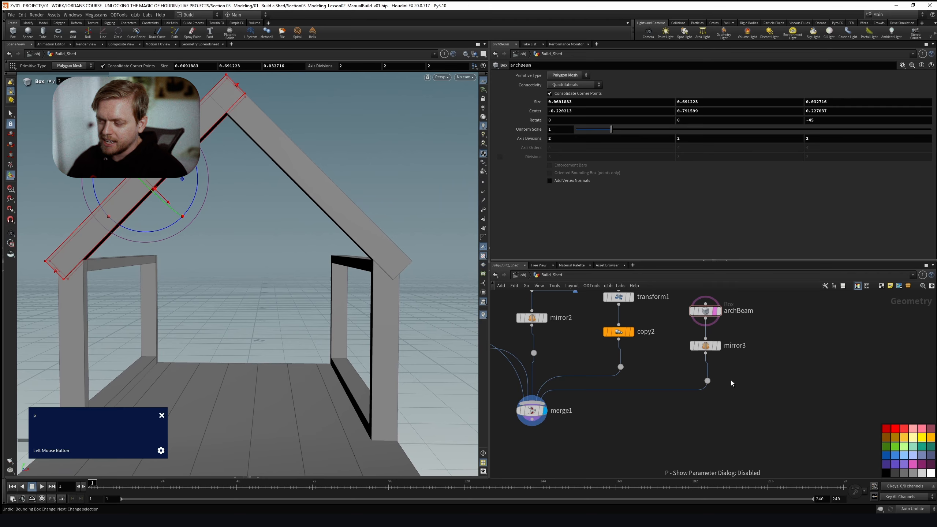
Try overlaying the node parameters in the network editor with the parameter pane collapsed, and restore the original pane arrangement
key("Tab")
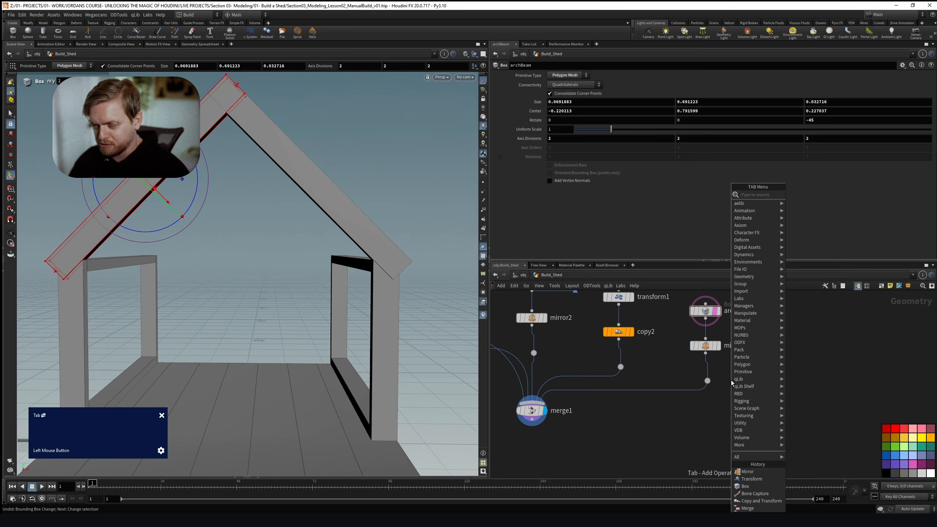
left_click(712, 413)
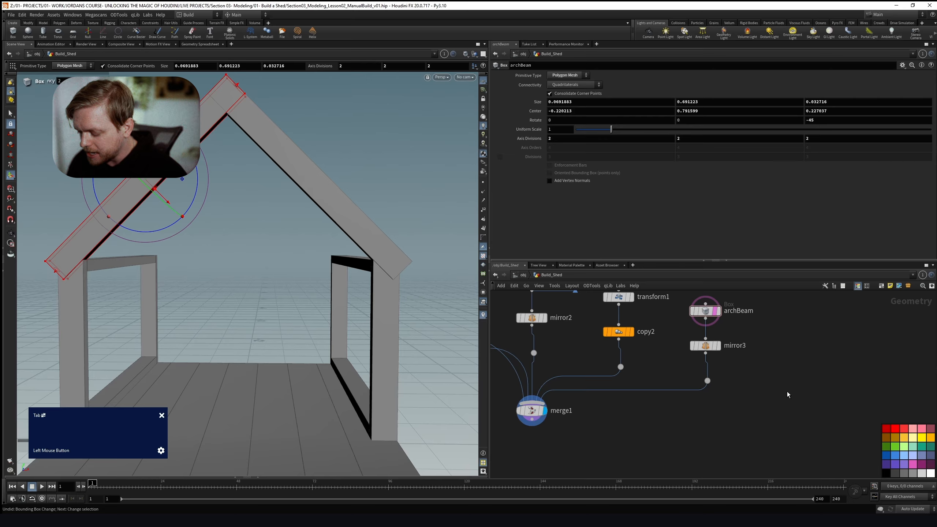
key("p")
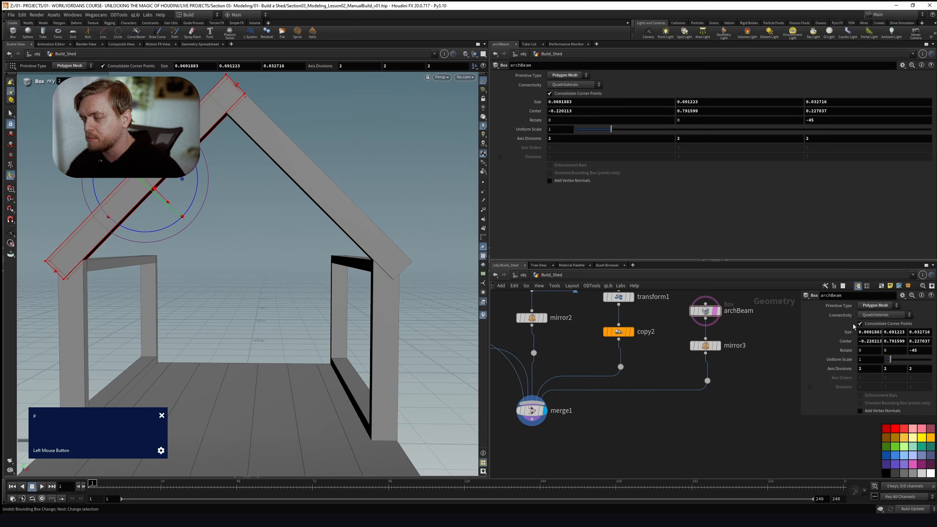
left_click(704, 261)
middle_click_drag(742, 316, 820, 398)
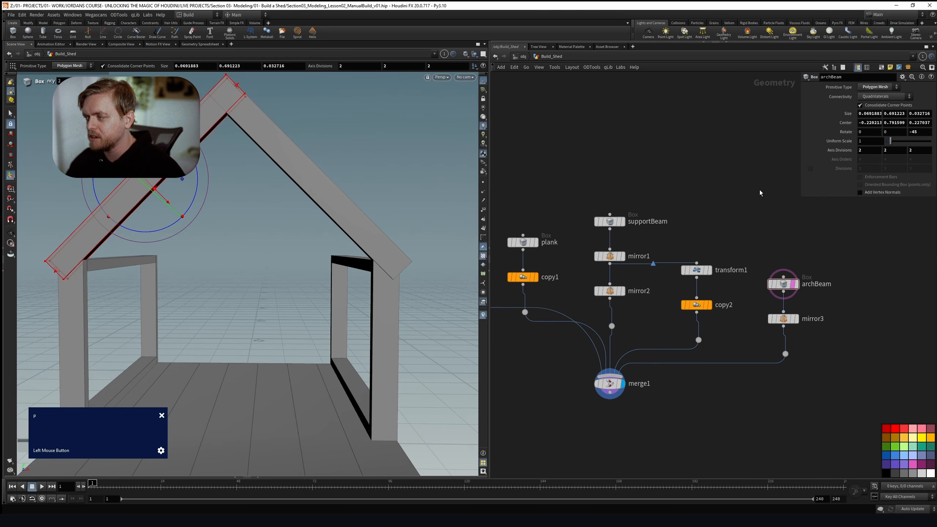
key("p")
key("p")
key("p")
key("p")
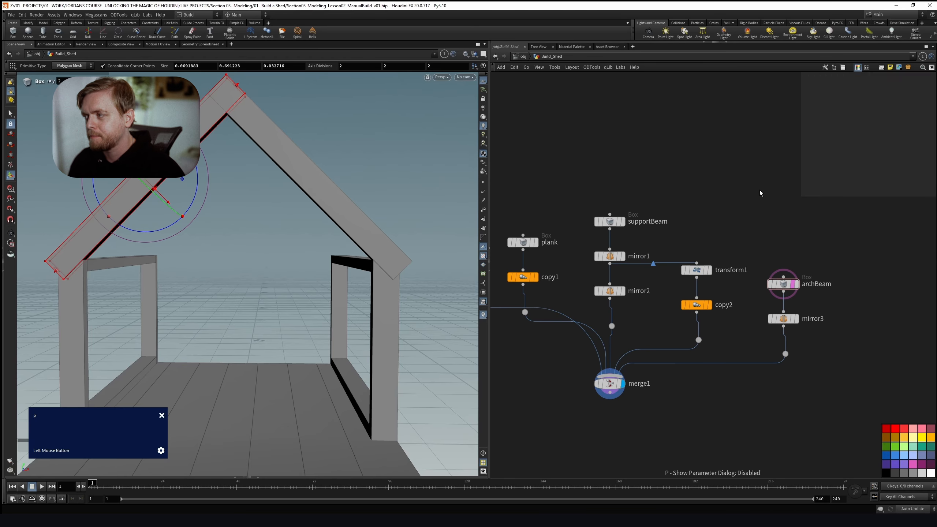
key("p")
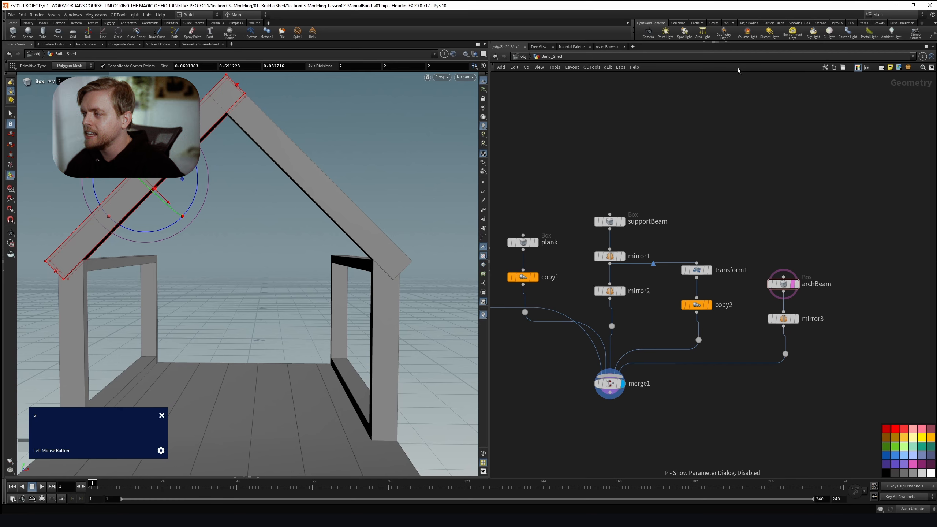
left_click(725, 45)
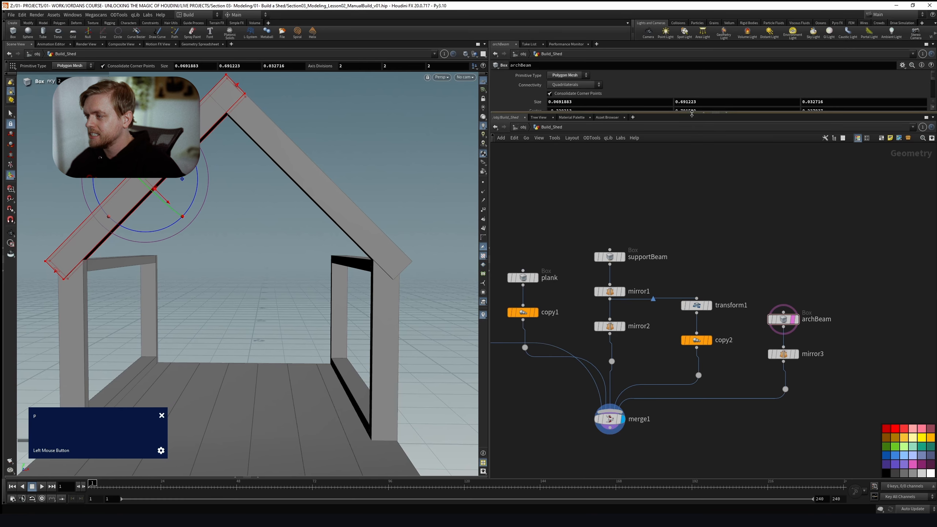
left_click_drag(692, 114, 692, 245)
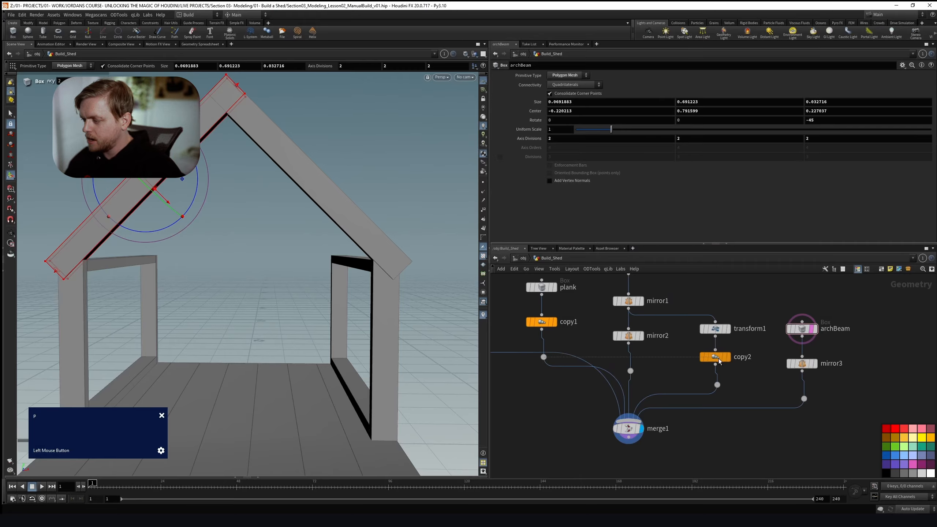
Nudge the copy2 node sideways and open the node creation menu beside the arch beam chain
left_click(719, 364)
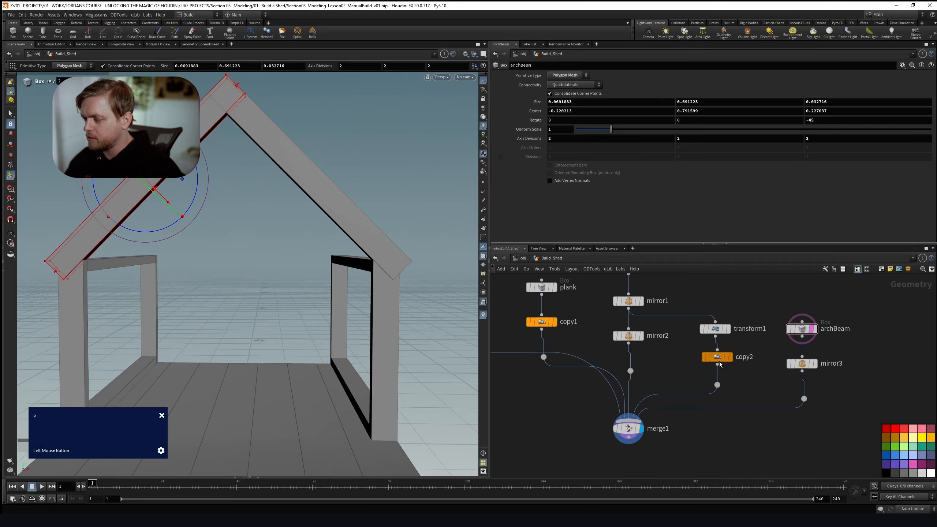
right_click_drag(775, 381, 766, 376)
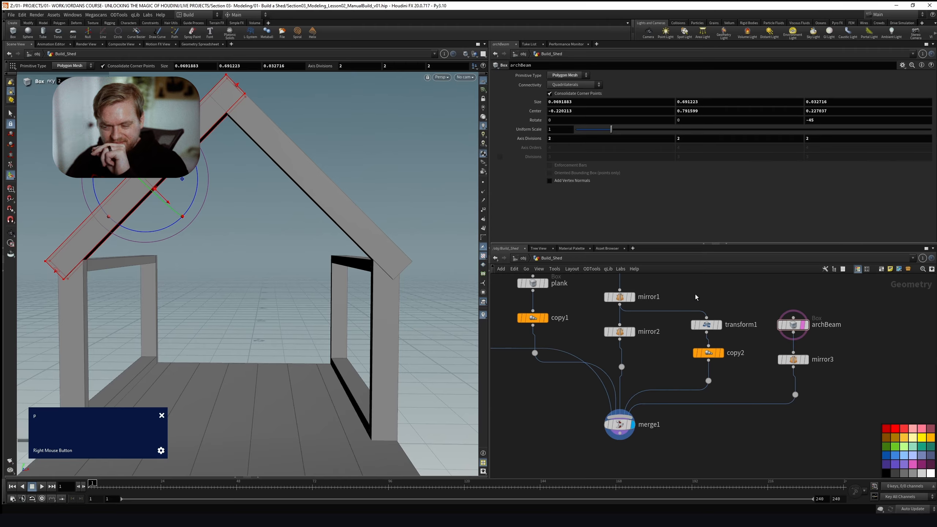
middle_click_drag(851, 399, 804, 391)
key("Tab")
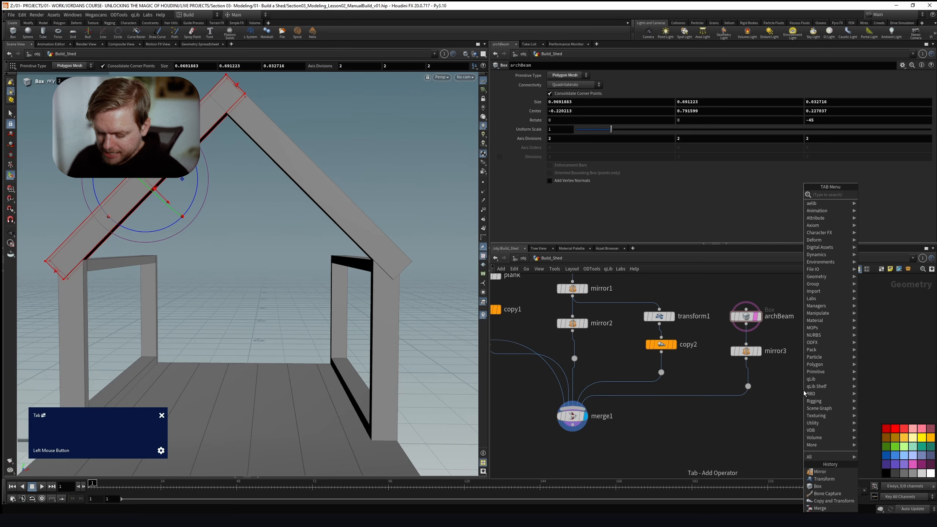
Add a Clip node and insert it on the connection between mirror3 and merge1
type("clip")
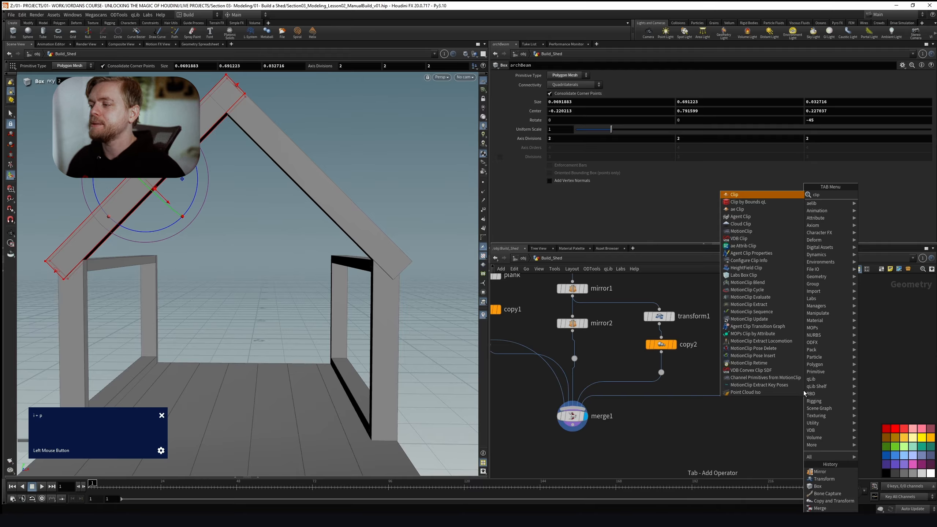
key("Return")
left_click(804, 391)
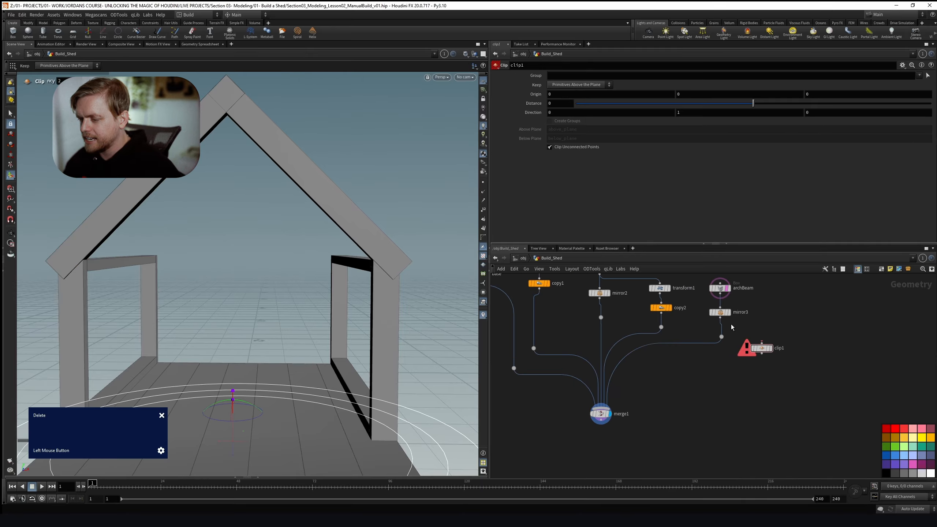
right_click_drag(321, 328, 360, 245, "alt")
left_click_drag(360, 245, 416, 320, "alt")
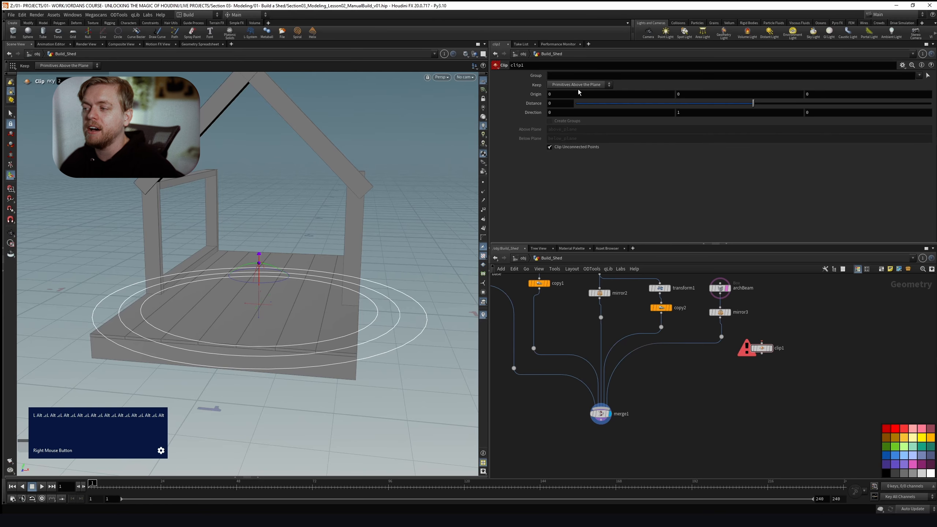
left_click_drag(289, 274, 272, 283, "alt")
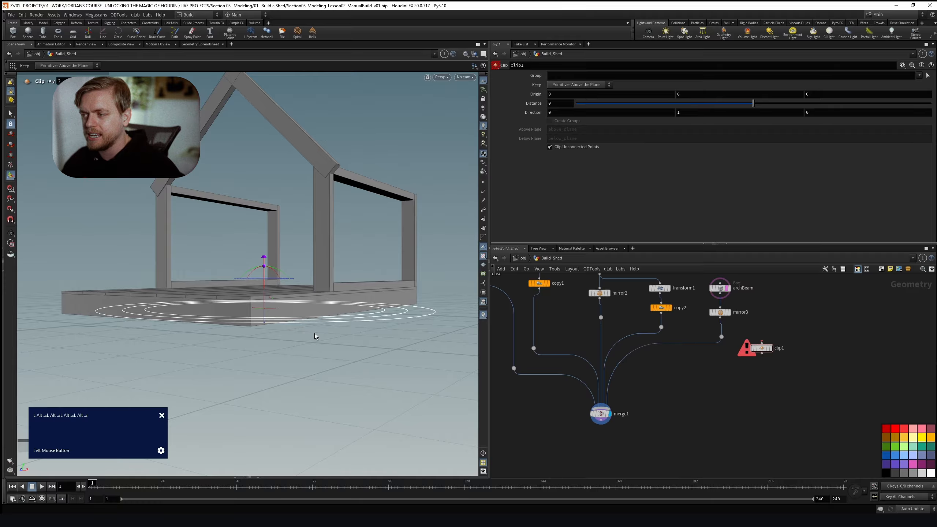
right_click_drag(315, 334, 274, 282, "alt")
scroll(284, 236, "down", 3, "alt")
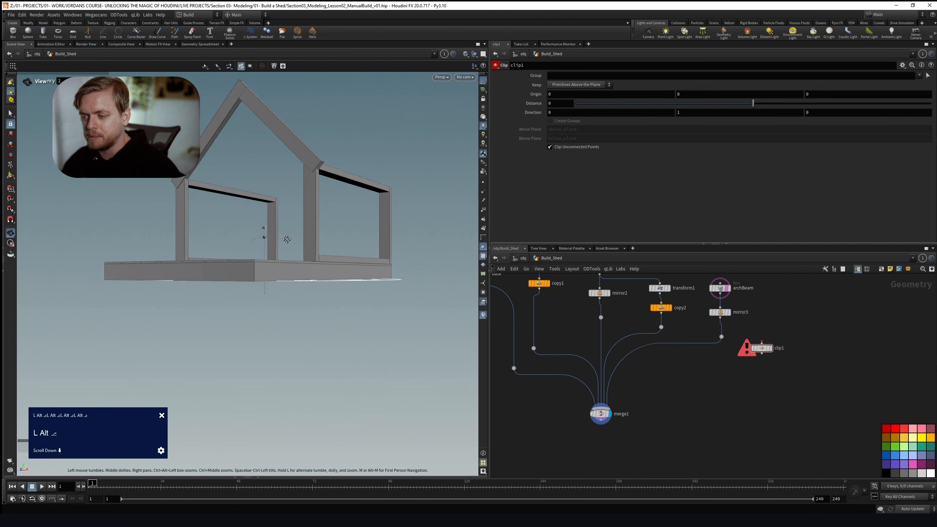
left_click_drag(285, 237, 286, 276, "alt")
mouse_move(721, 338)
left_mouse_down()
mouse_move(719, 356)
mouse_move(743, 346)
mouse_move(722, 343)
left_mouse_up()
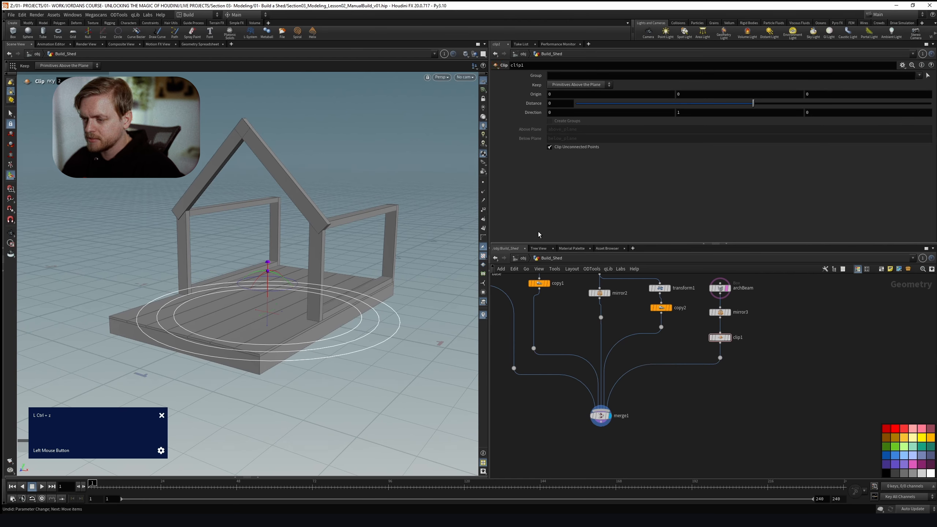
Display clip1 on its own and raise its clipping plane to a Distance of 0.77
left_click_drag(754, 105, 763, 104)
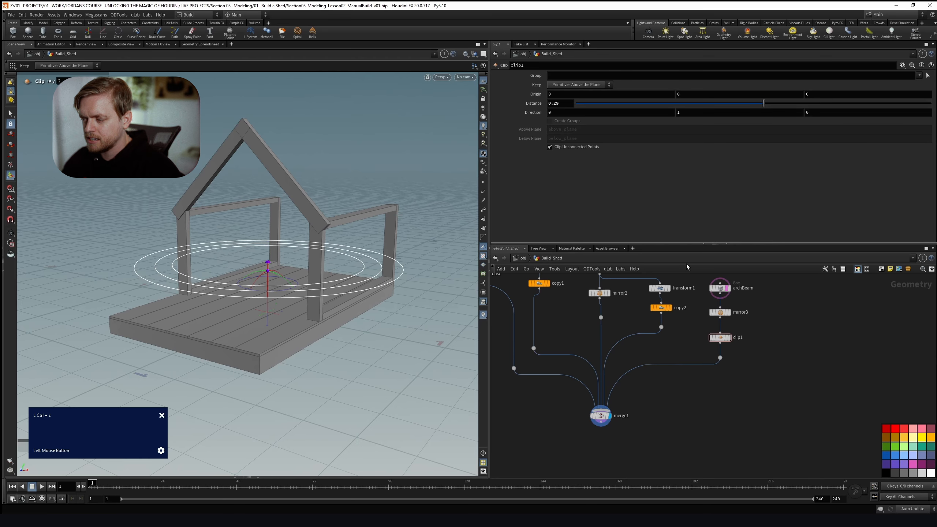
left_click(730, 338)
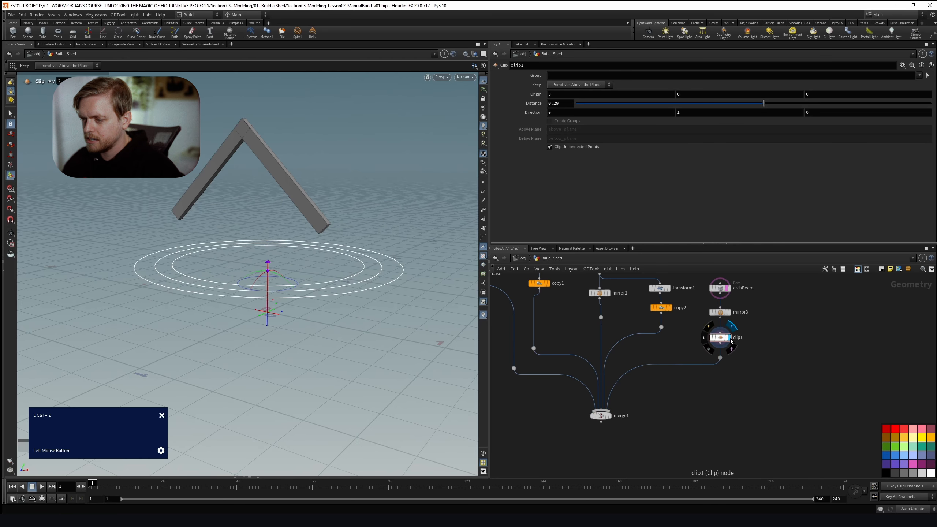
left_click_drag(766, 107, 781, 108)
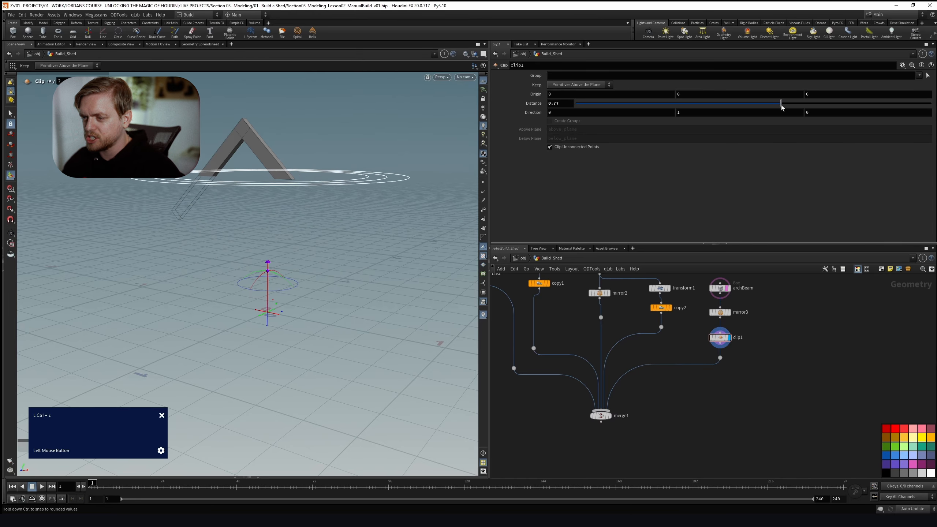
left_click_drag(254, 173, 282, 172, "alt")
key("Return")
Display the merged shed from merge1 and lower the Distance of clip1 to 0.6
left_click(607, 416)
left_click_drag(280, 238, 281, 223, "alt")
left_click(720, 338)
left_click_drag(781, 106, 775, 104)
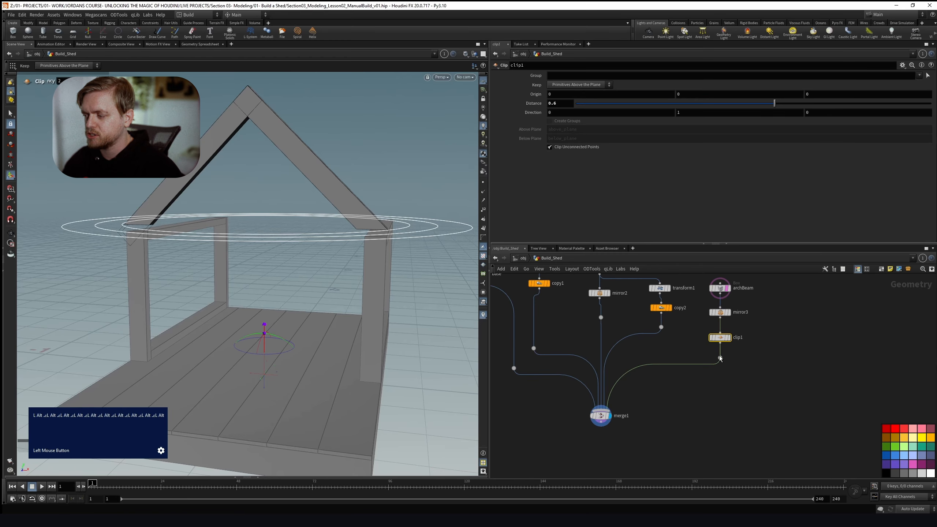
Lower the Distance of clip1 to 0.593 and fine-tune it further until the cut beam ends meet the post tops
middle_click_drag(557, 104, 543, 130)
key("space+3")
scroll(349, 292, "up", 6)
scroll(349, 293, "up", 4)
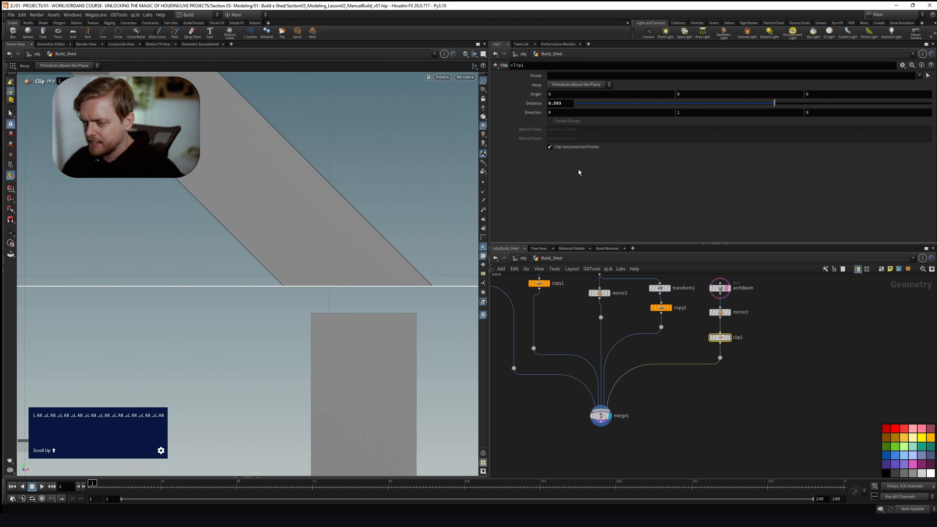
middle_click_drag(566, 103, 549, 139)
Add a PolyFill node to the network for closing the open ends of the clipped arch beams
right_click_drag(370, 268, 368, 234, "alt")
left_click_drag(369, 234, 332, 236, "alt")
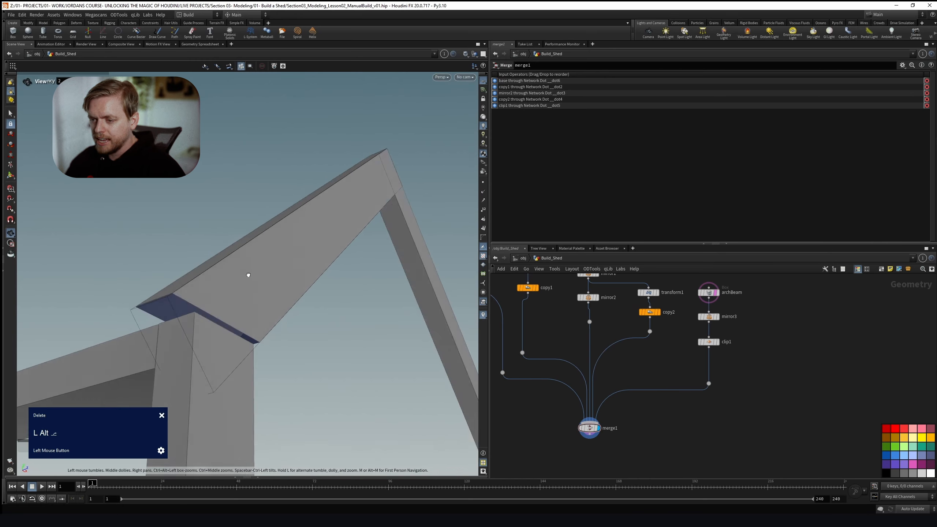
left_click_drag(247, 275, 271, 278, "alt")
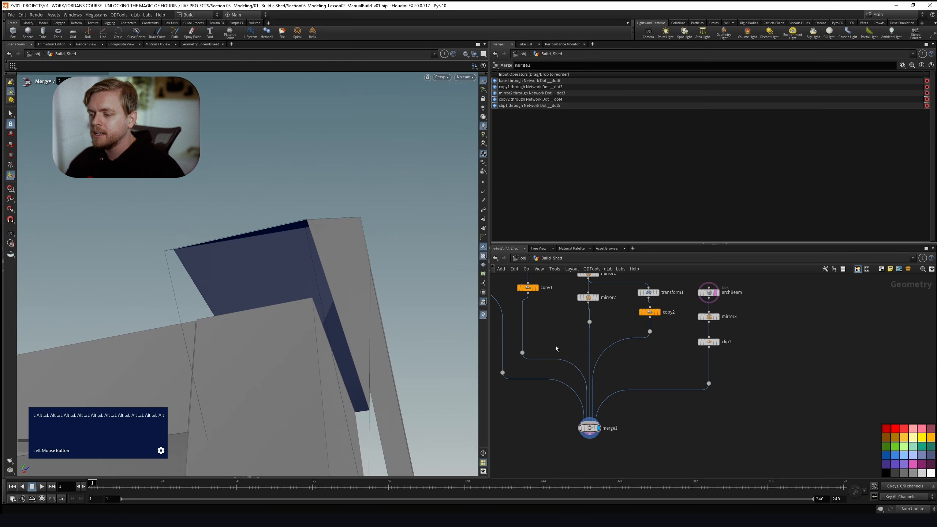
key("Tab")
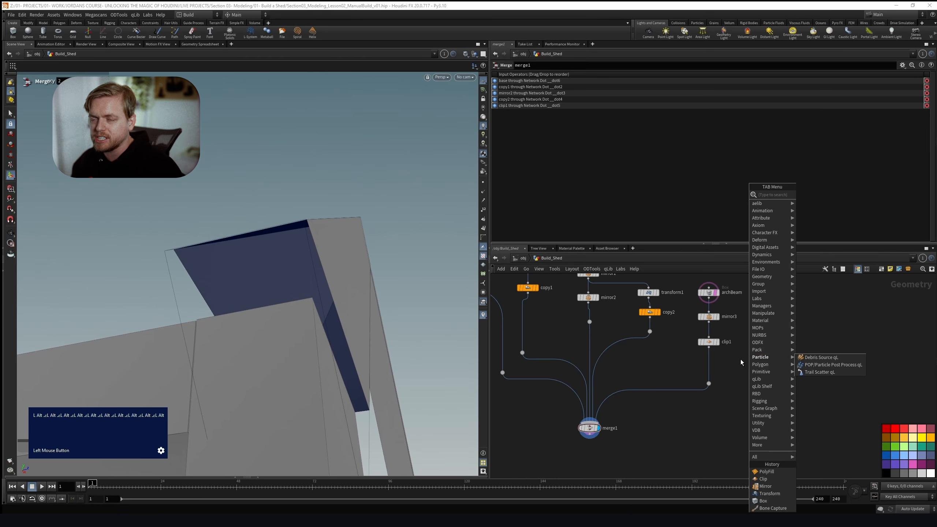
key("Escape")
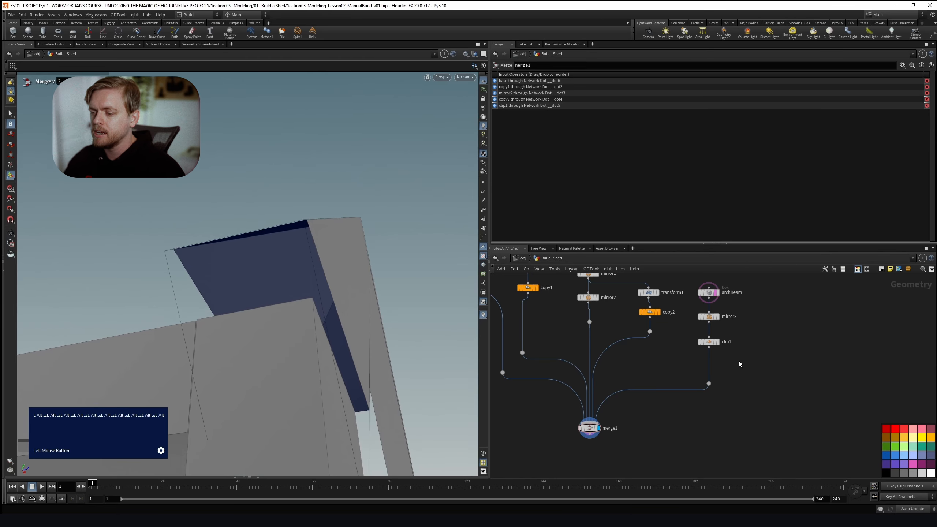
key("Tab")
type("pol")
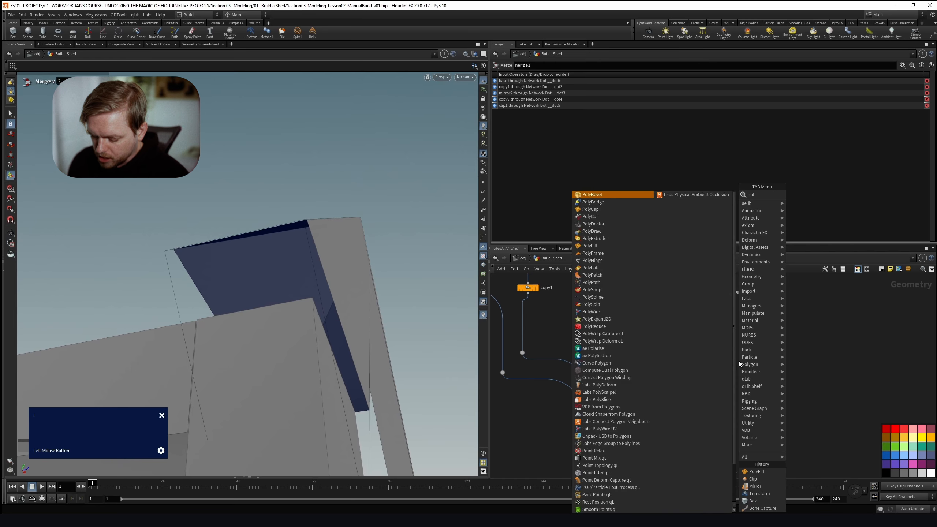
type("ycap")
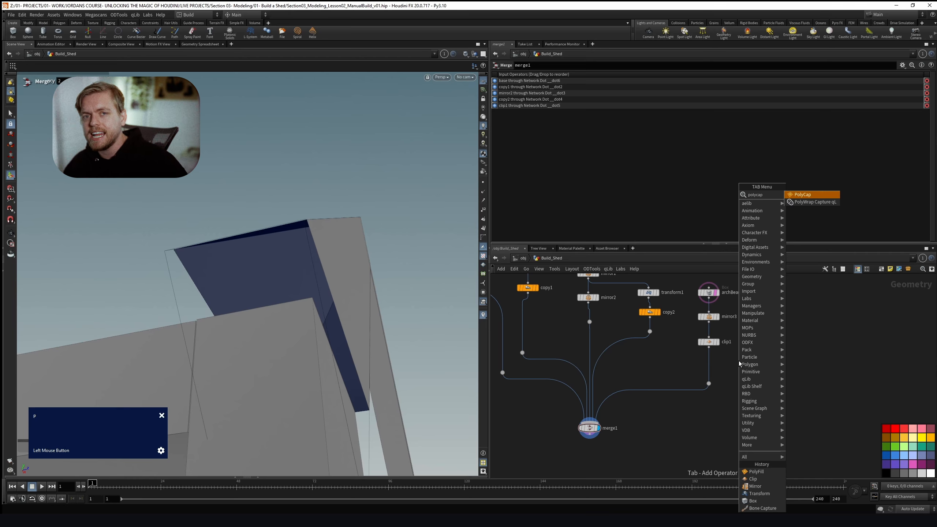
key("Return")
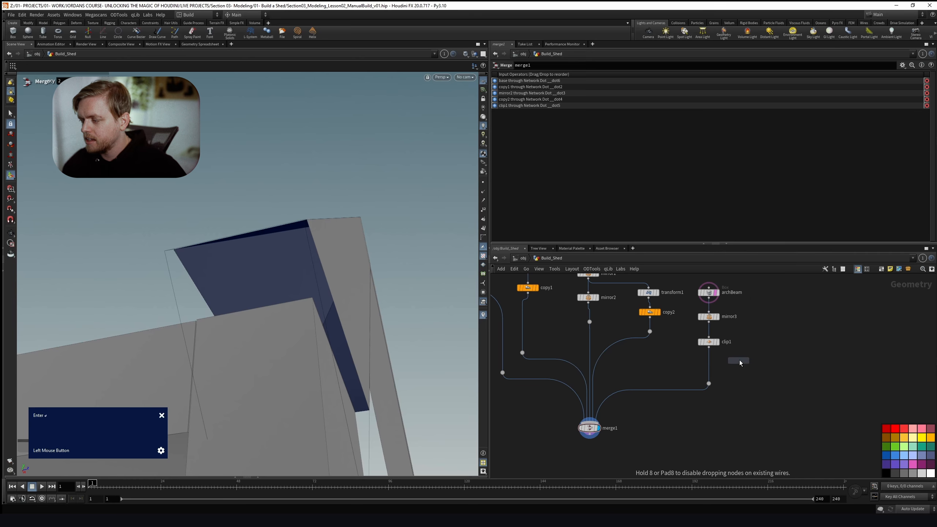
left_click(767, 373)
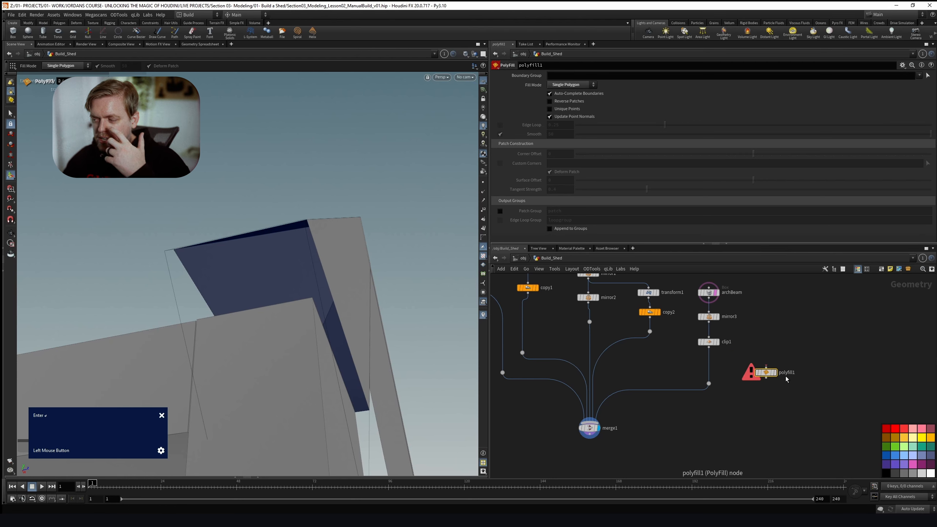
Choose Single Polygon as the PolyFill's fill mode and insert the node between clip1 and merge1
mouse_move(772, 377)
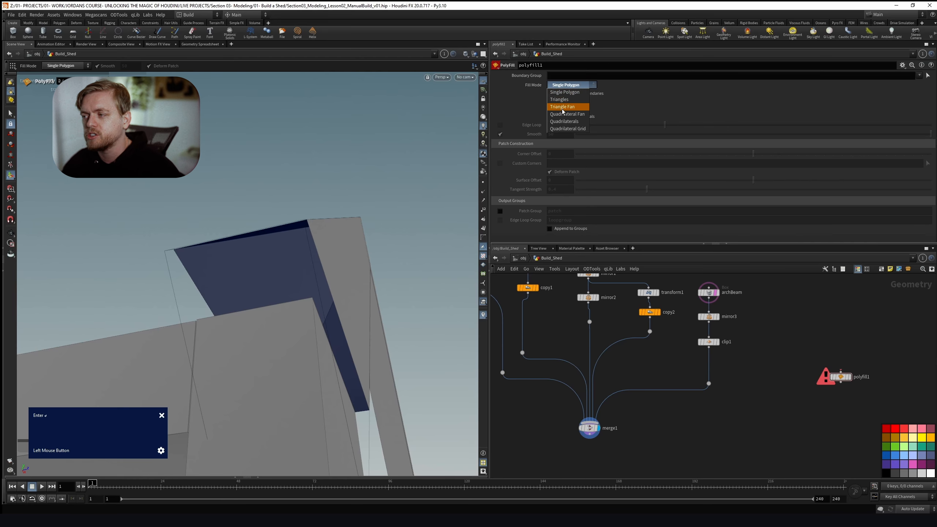
left_click(565, 92)
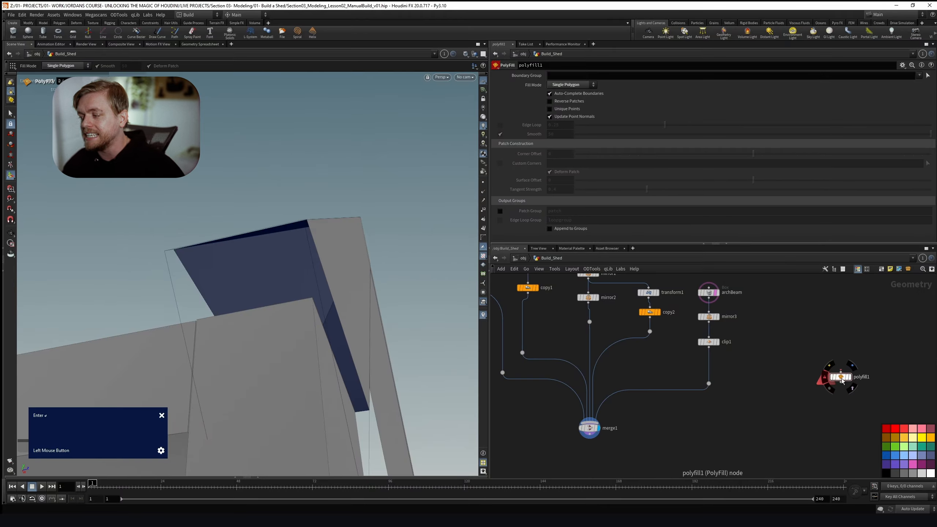
left_click_drag(825, 374, 796, 363)
left_click(566, 85)
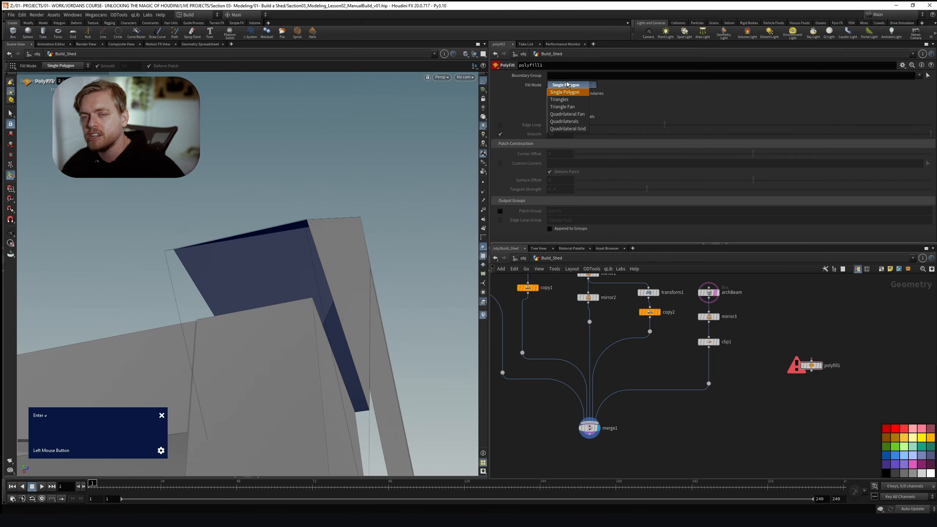
left_click(568, 91)
right_click_drag(298, 286, 276, 257, "alt")
left_click_drag(276, 257, 221, 254, "alt")
right_click_drag(222, 255, 158, 256, "alt")
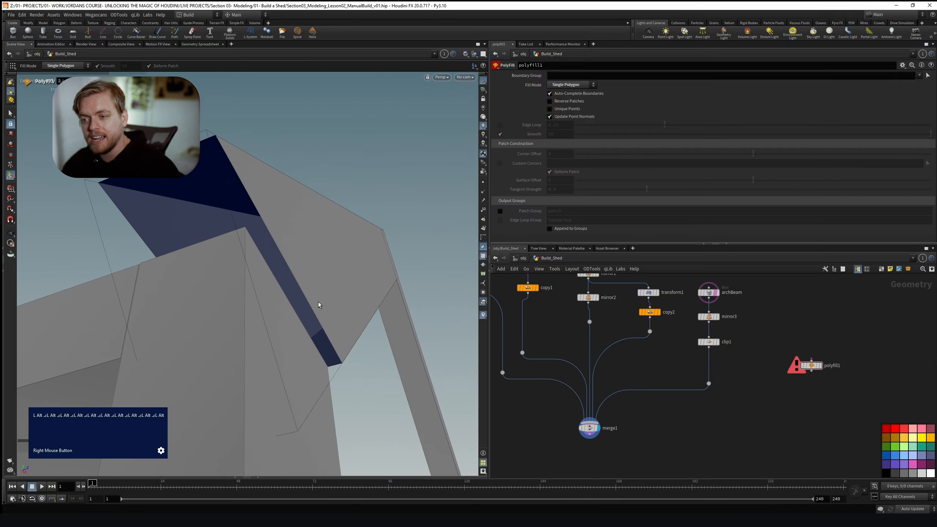
left_click_drag(815, 372, 712, 370)
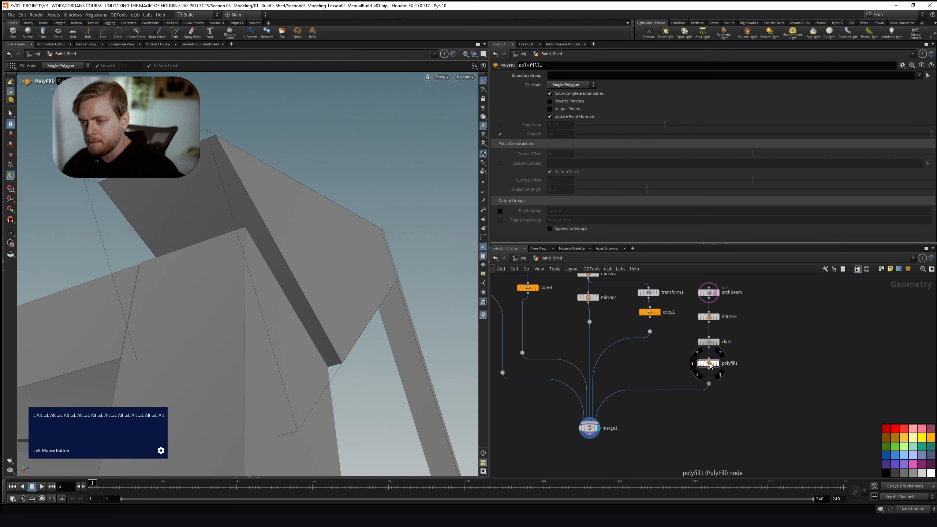
Examine the cut ends of the arch beams with polyfill1 bypassed and enabled
scroll(214, 210, "down", 3)
left_click_drag(217, 211, 251, 207, "alt")
right_click_drag(251, 207, 229, 218, "alt")
left_click_drag(229, 218, 229, 284, "alt")
right_click_drag(229, 284, 281, 278, "alt")
left_click_drag(281, 278, 303, 278, "alt")
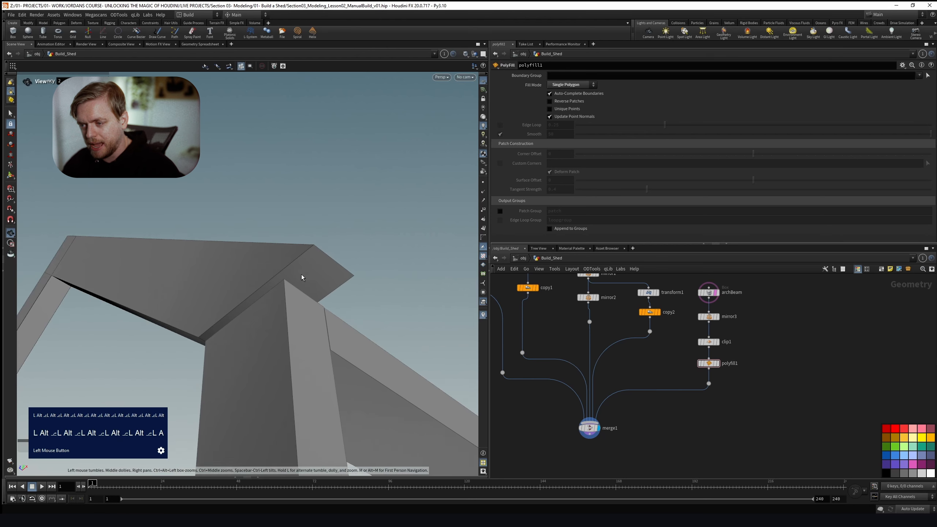
key("Return")
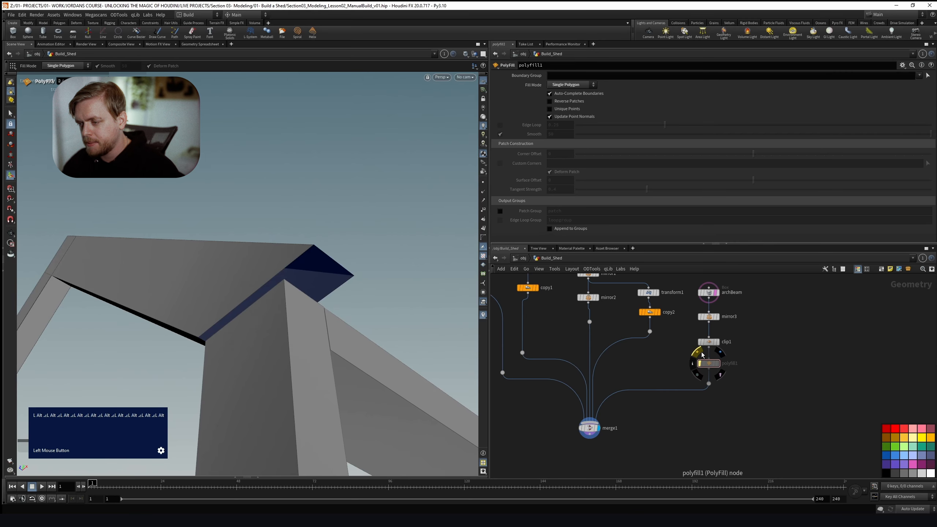
key("Escape")
left_click_drag(273, 280, 154, 230, "alt")
right_click_drag(153, 231, 271, 208, "alt")
left_click_drag(215, 261, 220, 254, "alt")
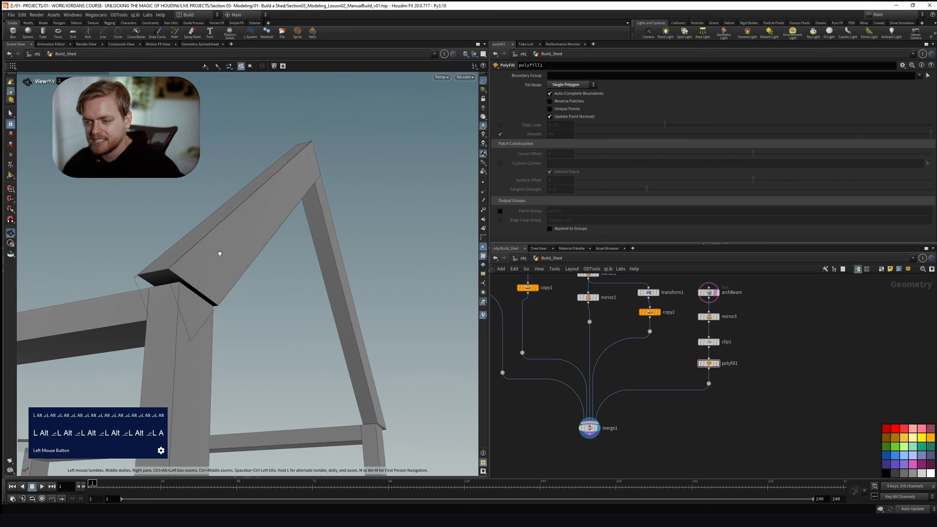
Delete the polyfill1 node below clip1
scroll(220, 253, "down", 2)
right_click_drag(279, 225, 310, 259, "alt")
left_click(708, 364)
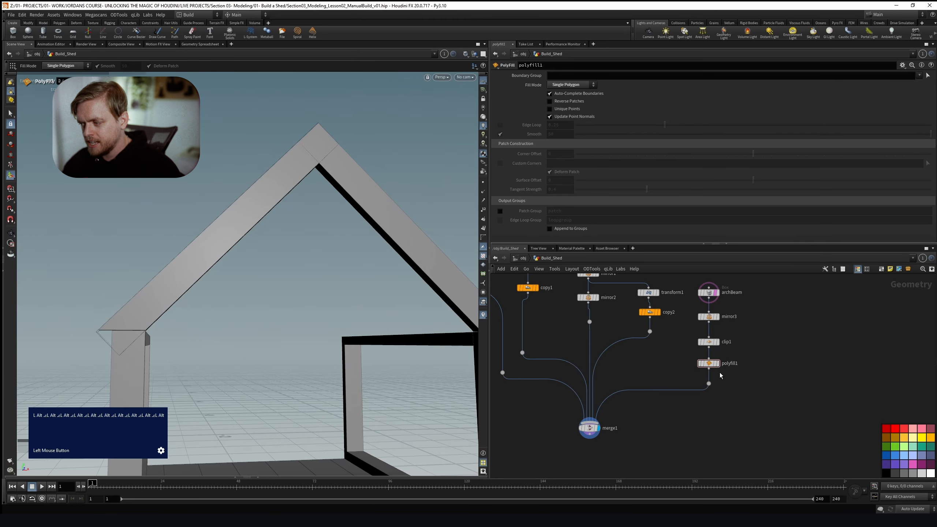
key("Delete")
Add a new PolyFill node on the wire between clip1 and merge1 and check the capped beam ends
key("Tab")
type("poly")
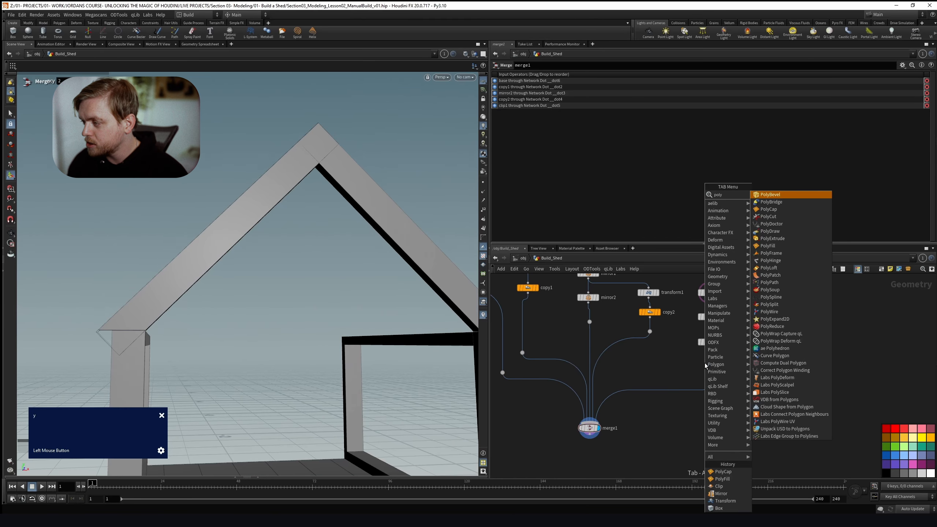
key("Return")
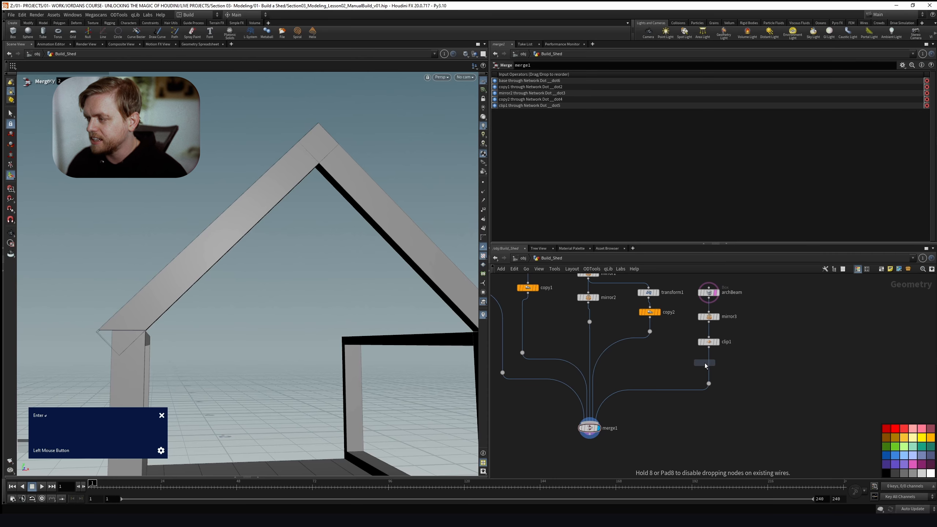
left_click(700, 363)
right_click_drag(448, 284, 327, 273, "alt")
left_click_drag(327, 273, 303, 281, "alt")
middle_click_drag(303, 280, 338, 281, "alt")
right_click_drag(339, 280, 332, 300, "alt")
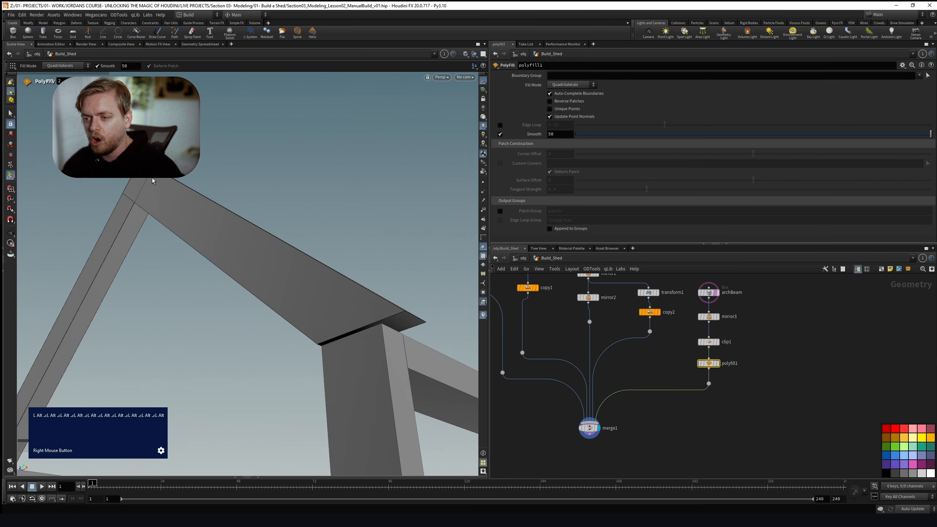
left_click_drag(410, 309, 318, 295, "alt")
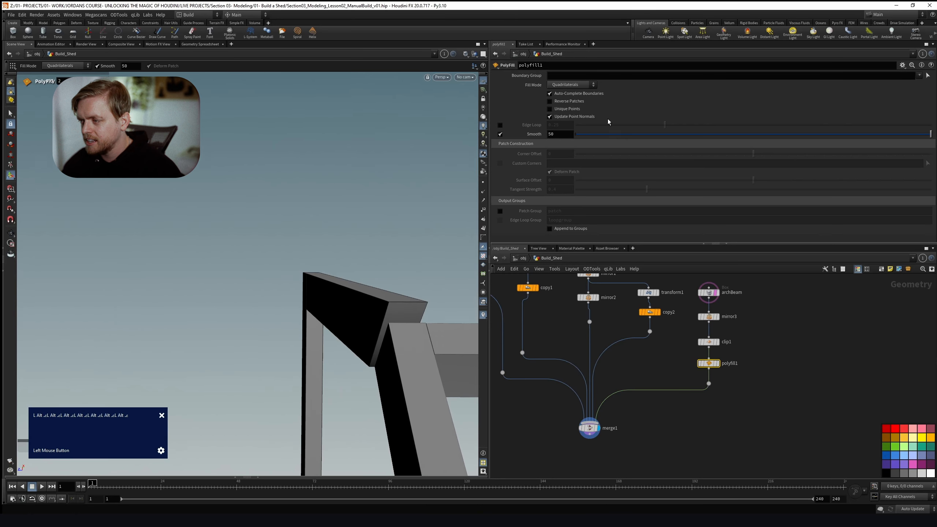
mouse_move(393, 325)
left_mouse_down("alt")
mouse_move(409, 310)
mouse_move(372, 296)
mouse_move(377, 322)
left_mouse_up("alt")
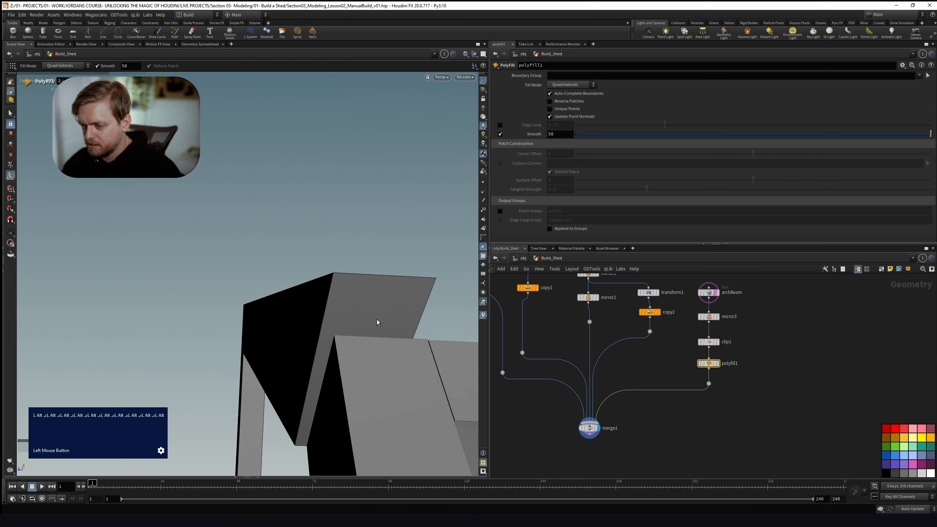
Display polyfill1 on its own and set its fill mode to Triangles
left_click(718, 363)
right_click_drag(351, 296, 332, 288, "alt")
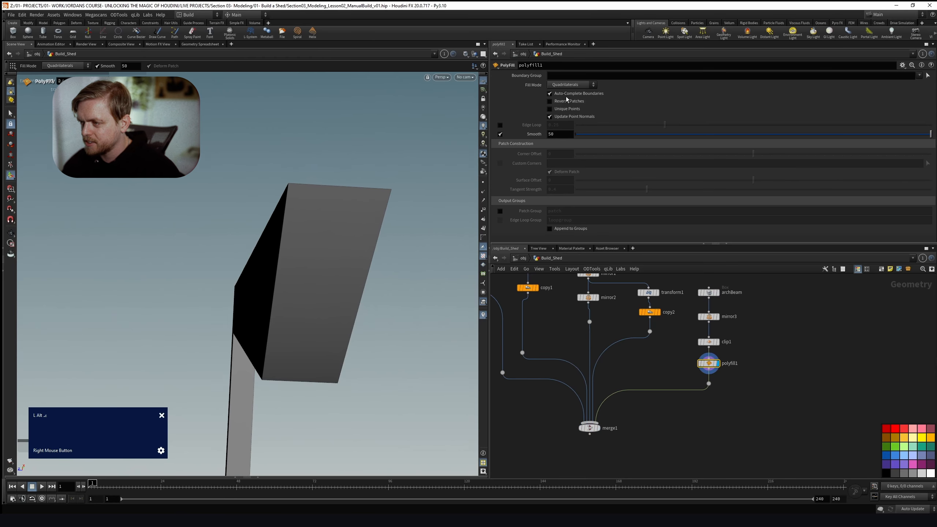
left_click(565, 86)
left_click(565, 93)
left_click_drag(342, 260, 304, 215, "alt")
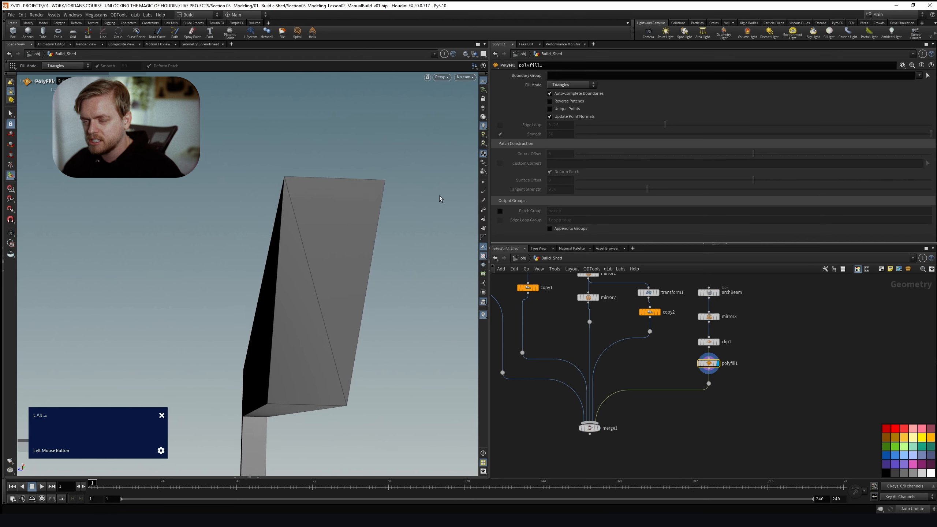
Set polyfill1's fill mode to Single Polygon and check the capped ends on the whole arch
left_click(570, 85)
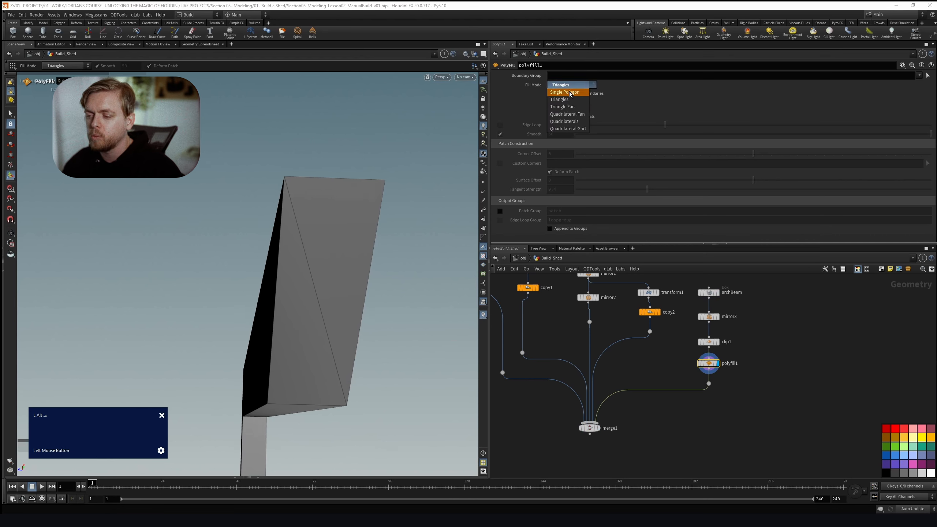
left_click(570, 93)
mouse_move(328, 275)
left_mouse_down("alt")
mouse_move(366, 278)
mouse_move(237, 255)
mouse_move(309, 289)
mouse_move(308, 267)
mouse_move(334, 275)
left_mouse_up("alt")
scroll(340, 271, "down", 2)
scroll(341, 272, "down", 3)
left_click_drag(210, 325, 260, 276, "alt")
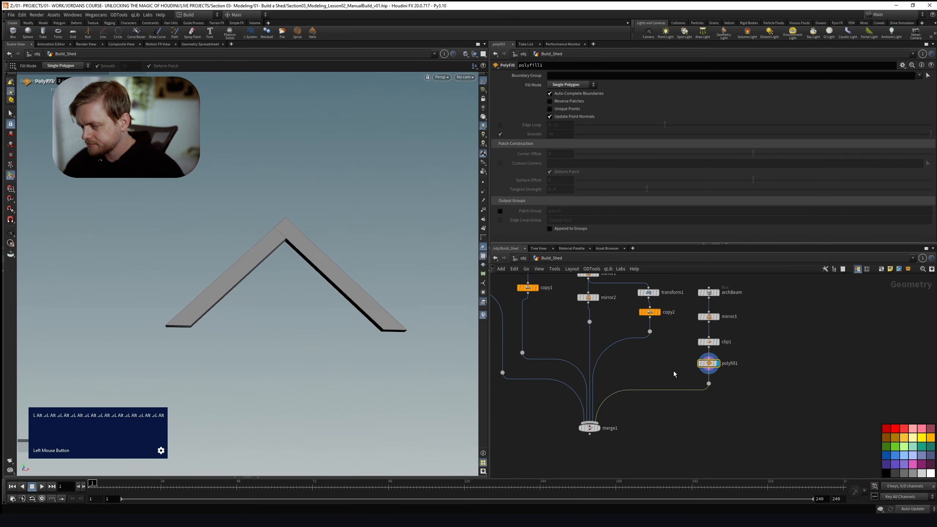
Display merge1 and check the capped arch beams in place on the shed frame
middle_click_drag(676, 370, 679, 326)
left_click(601, 382)
left_click(591, 382)
mouse_move(354, 288)
left_mouse_down("alt")
mouse_move(357, 303)
mouse_move(347, 297)
left_mouse_up("alt")
scroll(360, 304, "up", 4, "alt")
right_click_drag(347, 298, 336, 308, "alt")
scroll(337, 309, "down", 1, "alt")
left_click_drag(337, 309, 347, 307, "alt")
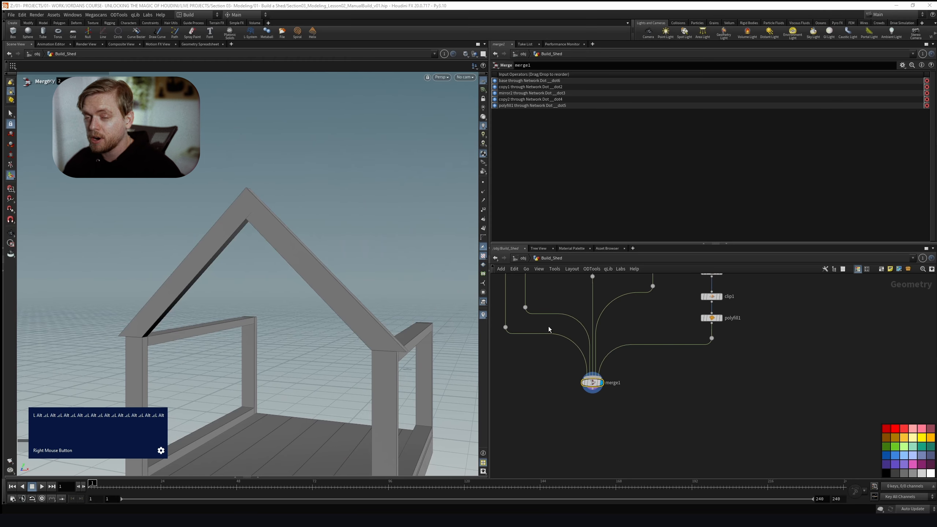
Make room above merge1 in the network and insert a Copy and Transform node after polyfill1
left_click_drag(540, 337, 761, 428)
left_click_drag(713, 342, 713, 381)
key("Tab")
type("copy")
key("Return")
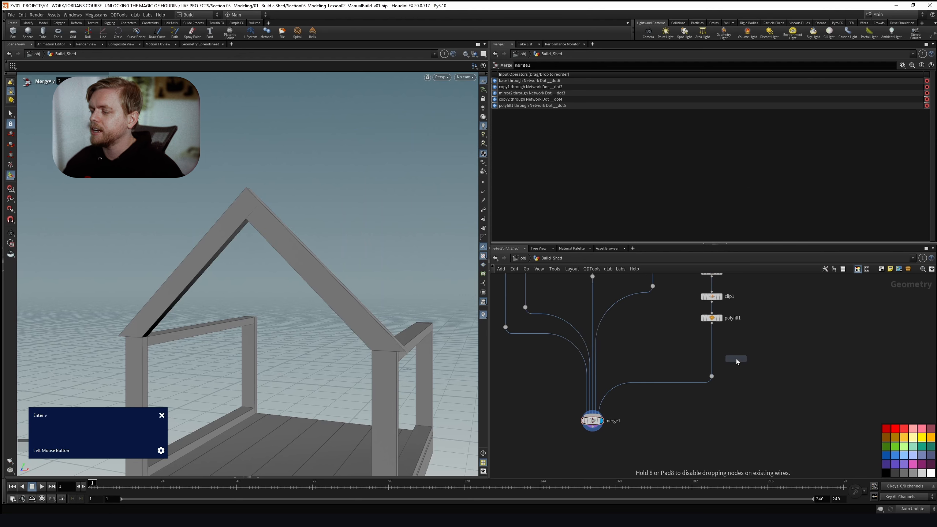
left_click(708, 352)
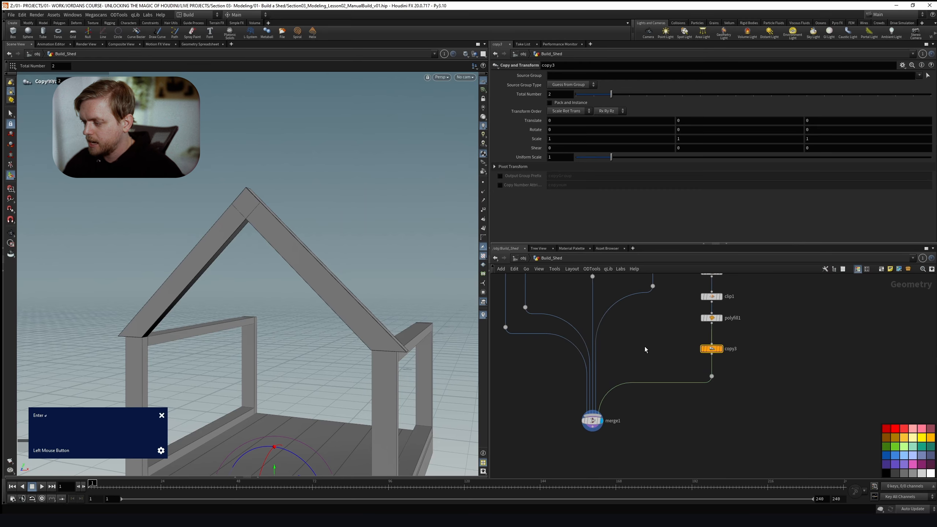
Look at the frame from the top beside the reference image and set copy3's total number to 3
left_click_drag(294, 216, 271, 227, "alt")
key("space+2")
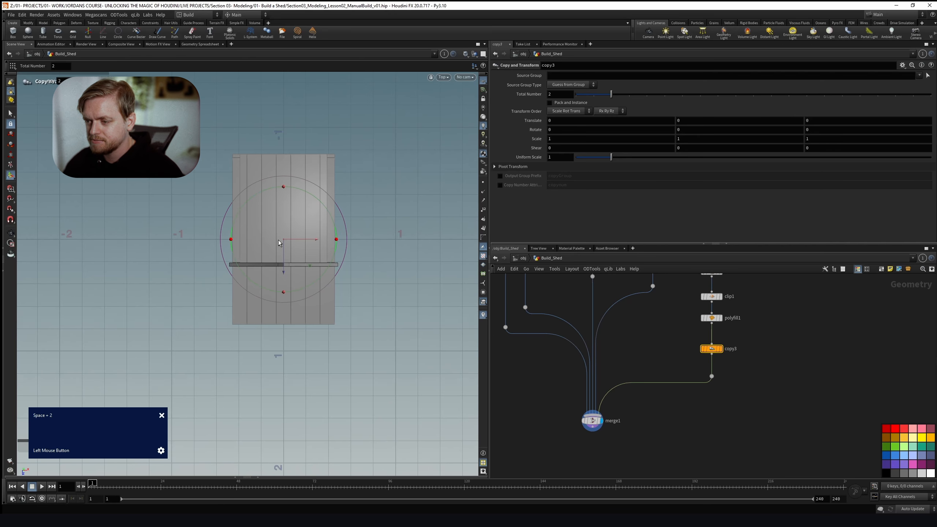
right_click_drag(279, 243, 289, 254, "alt")
right_click_drag(300, 195, 303, 189, "alt")
right_click_drag(756, 215, 634, 211)
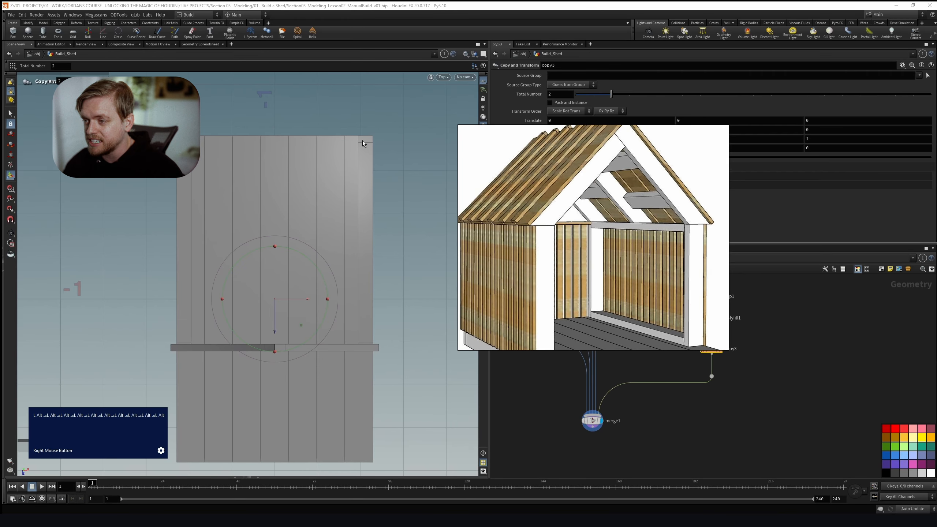
right_click_drag(574, 204, 936, 209)
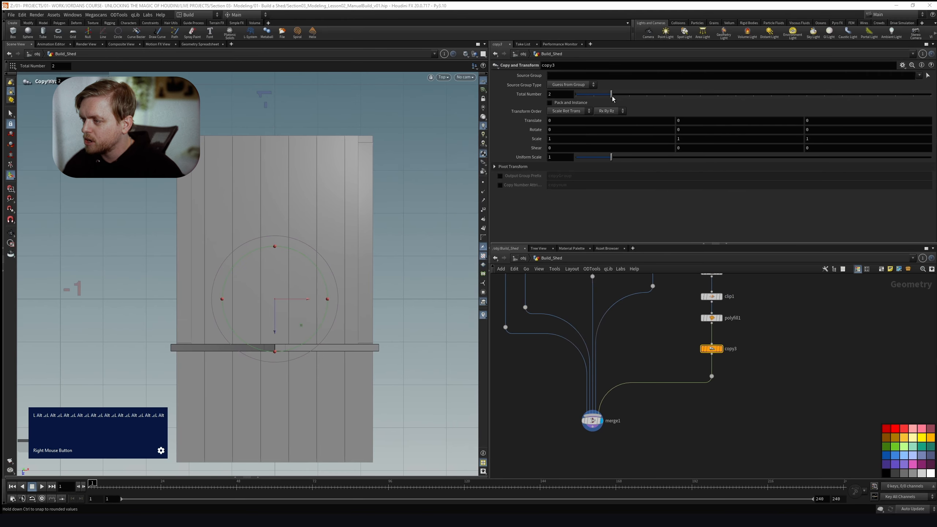
left_click(566, 96)
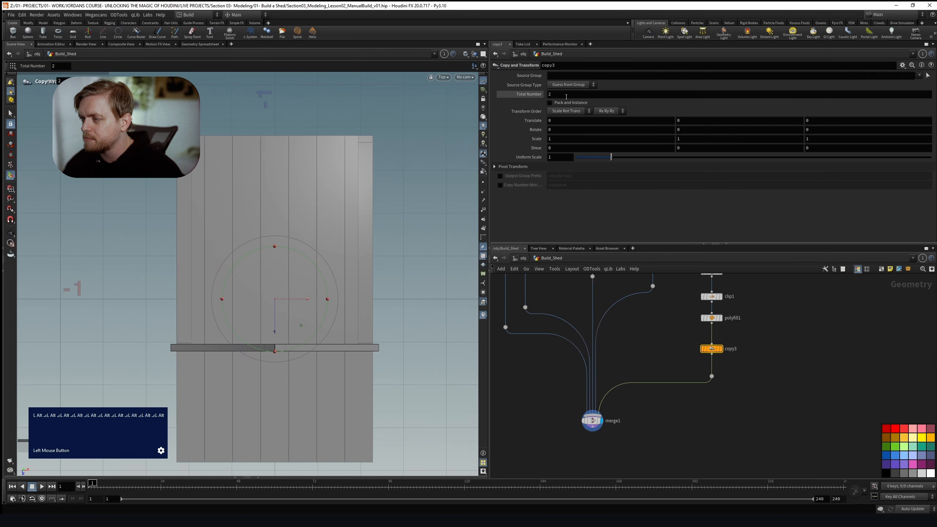
left_click(609, 102)
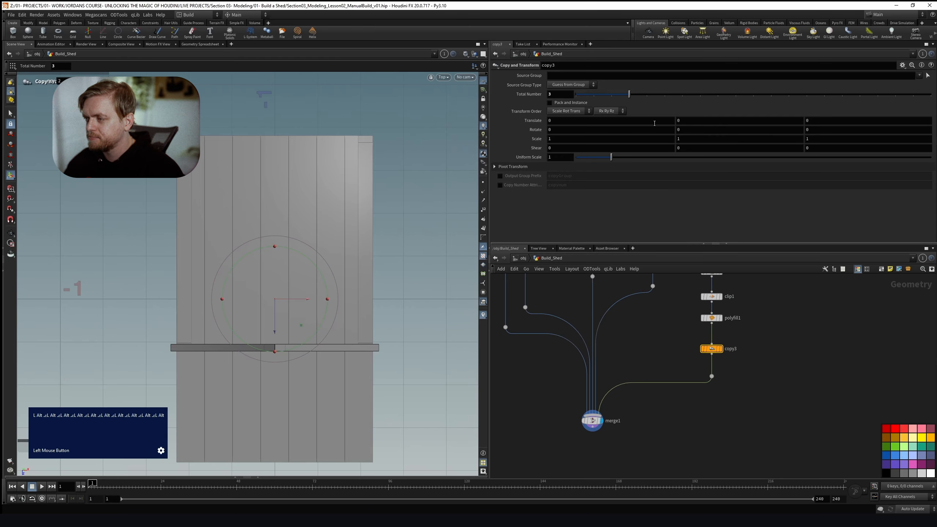
Set copy3's Z translation to about -0.4667 to spread the arches evenly to the back of the frame
middle_click_drag(792, 128, 678, 135)
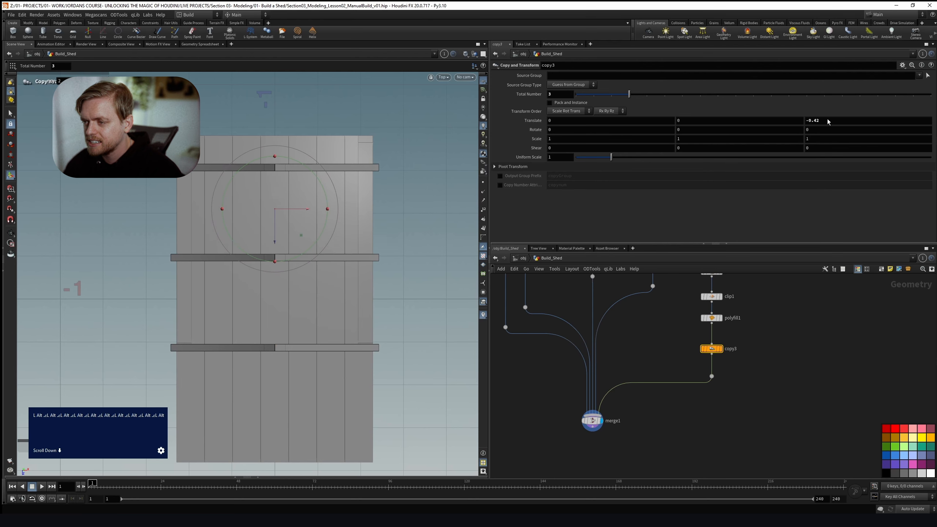
middle_click_drag(843, 119, 843, 119)
middle_click_drag(848, 161, 746, 162)
middle_click_drag(860, 221, 797, 224)
key("space+1")
mouse_move(259, 252)
left_mouse_down("alt")
mouse_move(228, 234)
mouse_move(280, 244)
mouse_move(321, 234)
mouse_move(254, 233)
left_mouse_up("alt")
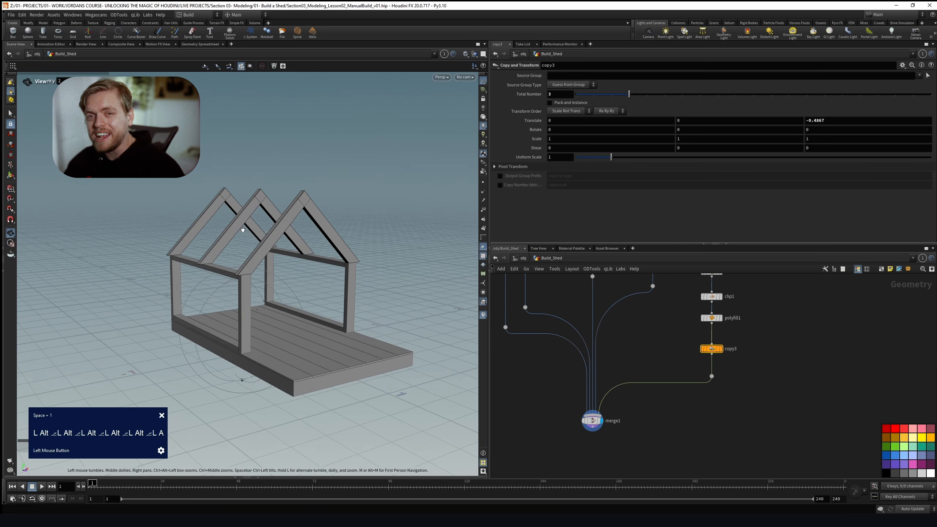
Compare the three-arch frame with the shed reference images, examining the roof and beam layout from several angles
key("Return")
right_click_drag(622, 257, 611, 216)
scroll(500, 224, "down", 3)
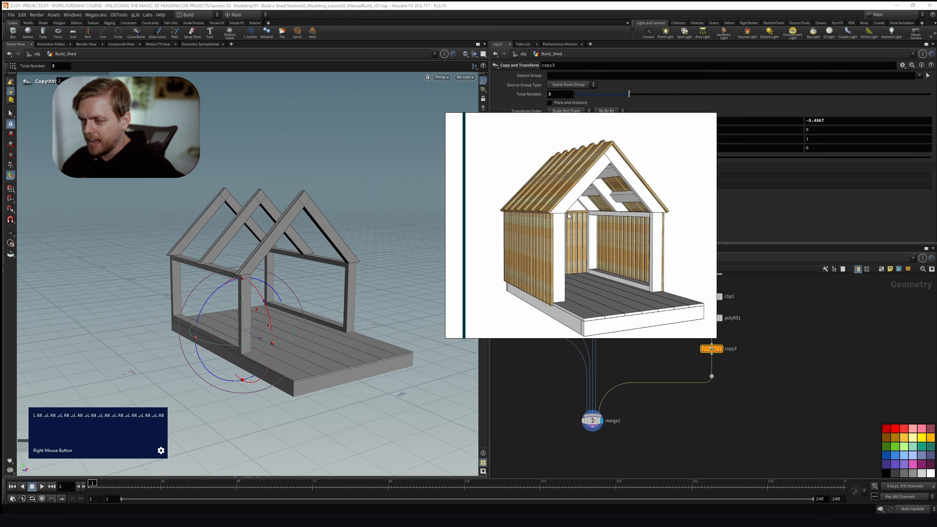
key("Escape")
scroll(288, 248, "up", 5)
left_click_drag(288, 248, 302, 227)
key("Return")
right_click_drag(589, 166, 555, 194)
left_click_drag(521, 222, 737, 222, "alt")
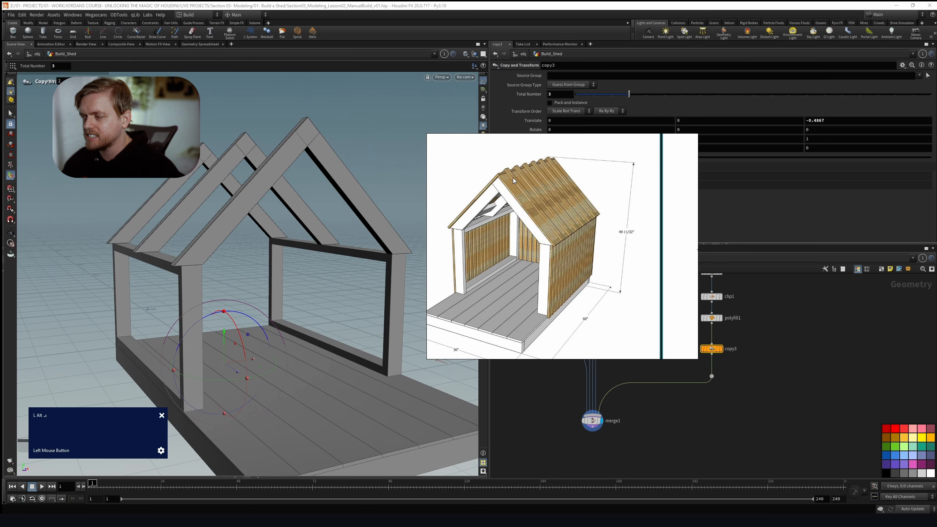
left_click_drag(256, 172, 243, 187, "alt")
right_click_drag(555, 221, 936, 251)
Add a separate Box node beside the archBeam chain and name it roof
middle_click_drag(789, 313, 711, 362)
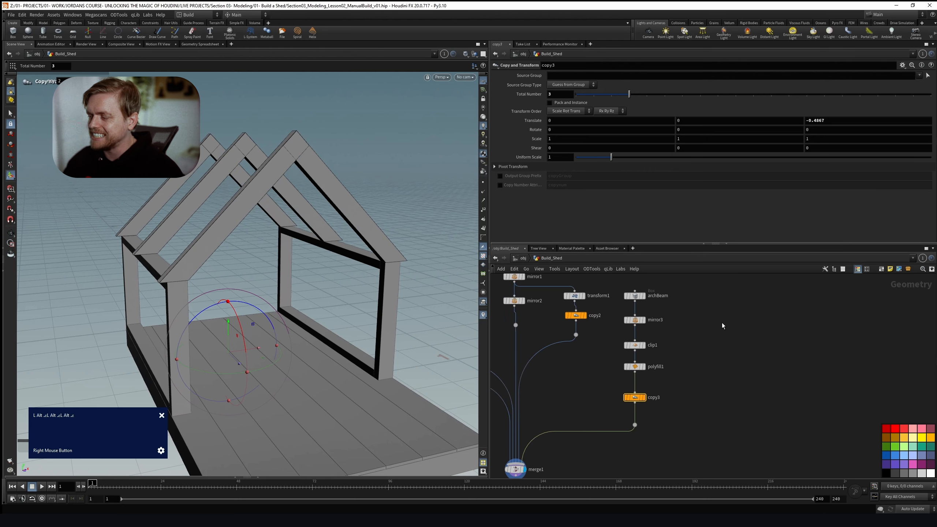
left_click(723, 318)
key("Tab")
key("Return")
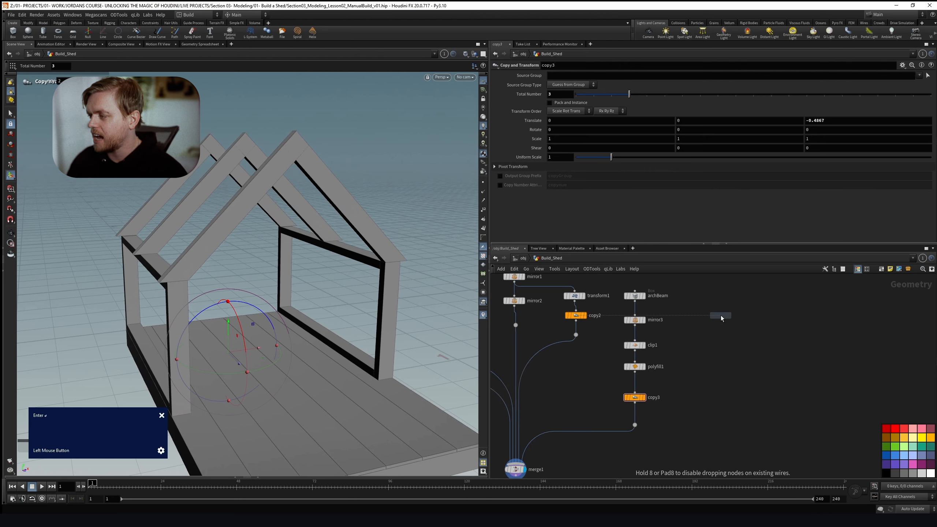
left_click(725, 308)
double_click(746, 306)
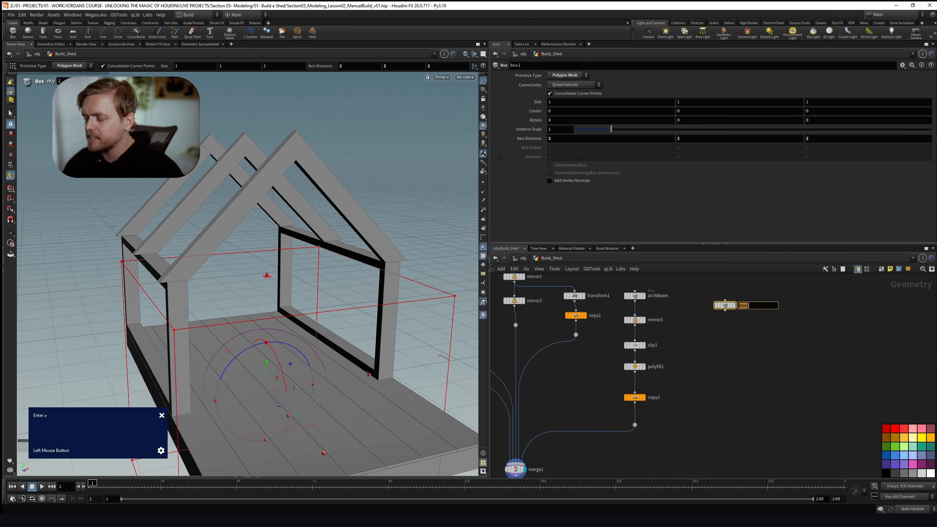
key("Return")
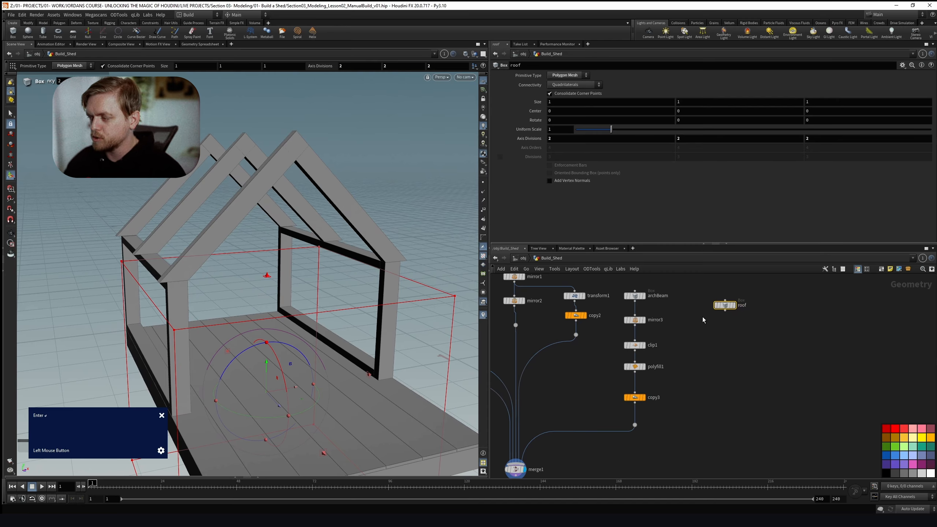
left_click_drag(725, 306, 722, 322)
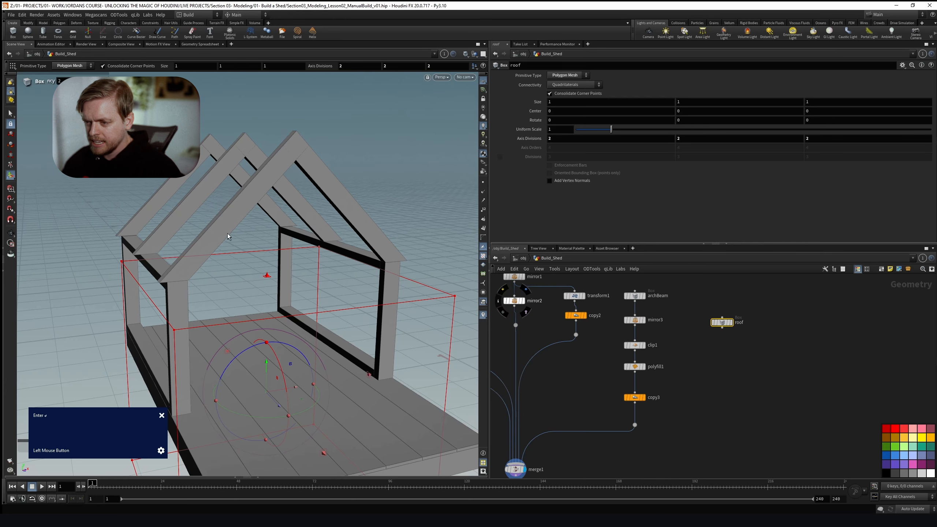
In the right view, move the roof box over the arches, to a center of about Y 1.073 and Z -0.259
left_click_drag(237, 250, 255, 264)
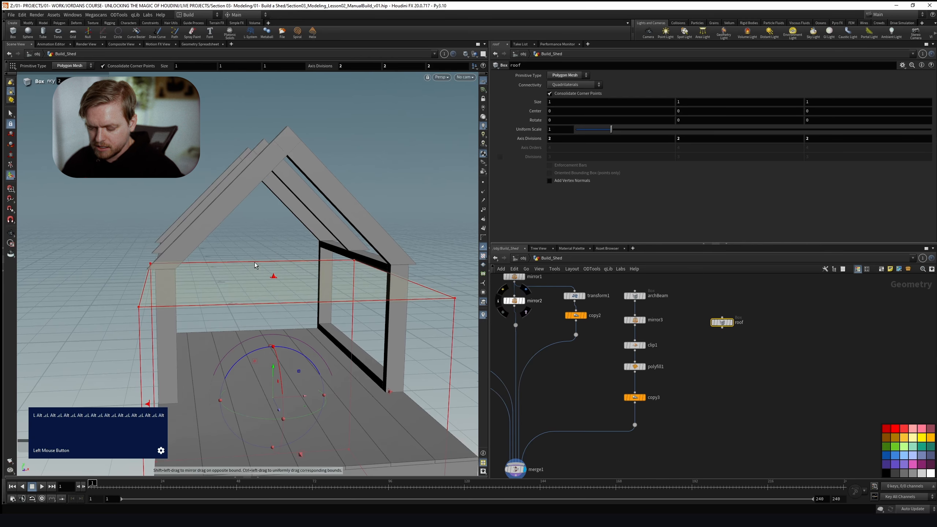
key("space+4")
right_click_drag(257, 263, 305, 320, "alt")
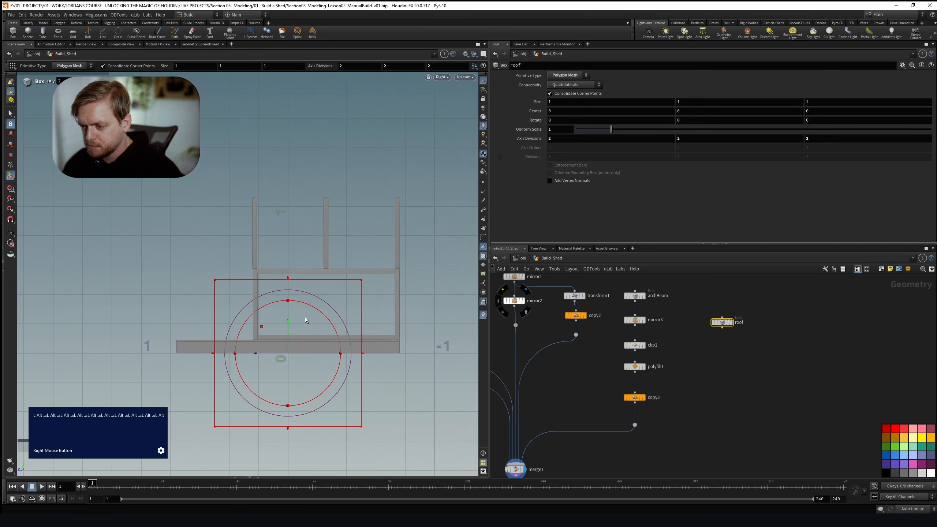
left_click_drag(291, 325, 295, 166)
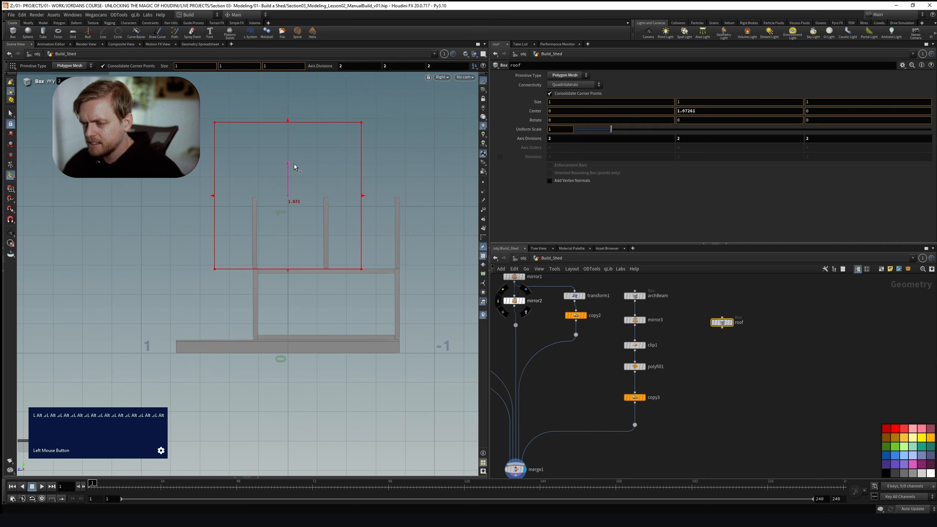
scroll(295, 170, "up", 3)
left_click_drag(233, 191, 293, 194)
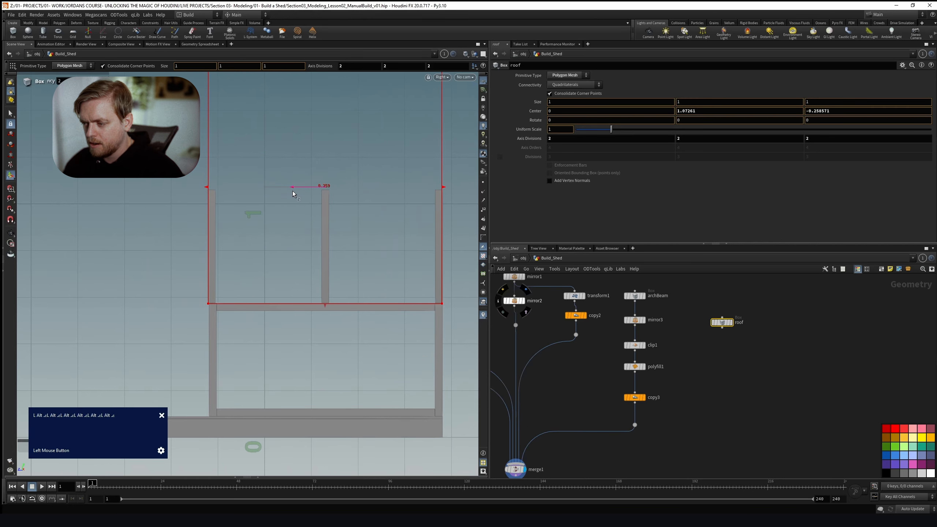
Stretch the roof box in depth to about 1.005 so it spans the outer faces of the front and back arches
right_click_drag(293, 193, 247, 184, "alt")
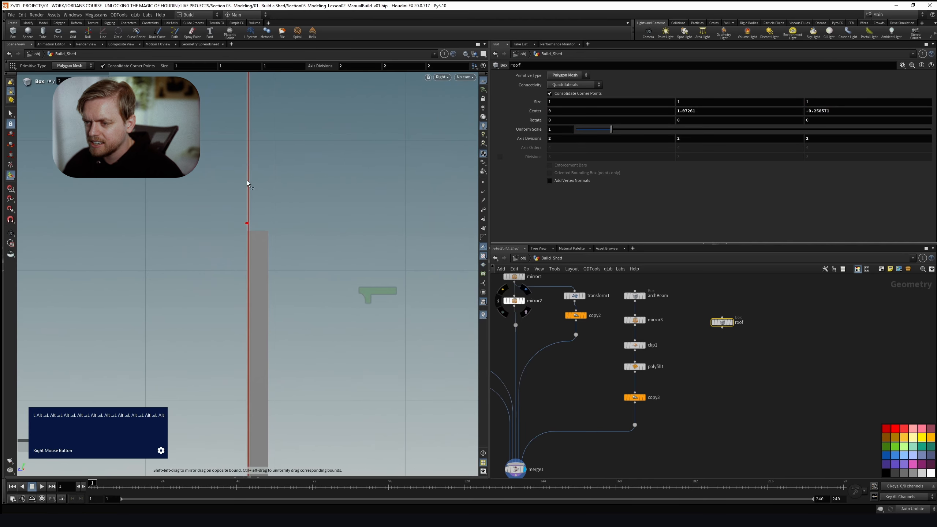
left_click_drag(247, 223, 246, 224)
left_click_drag(247, 226, 248, 224)
right_click_drag(248, 224, 261, 214, "alt")
left_click_drag(334, 222, 328, 224)
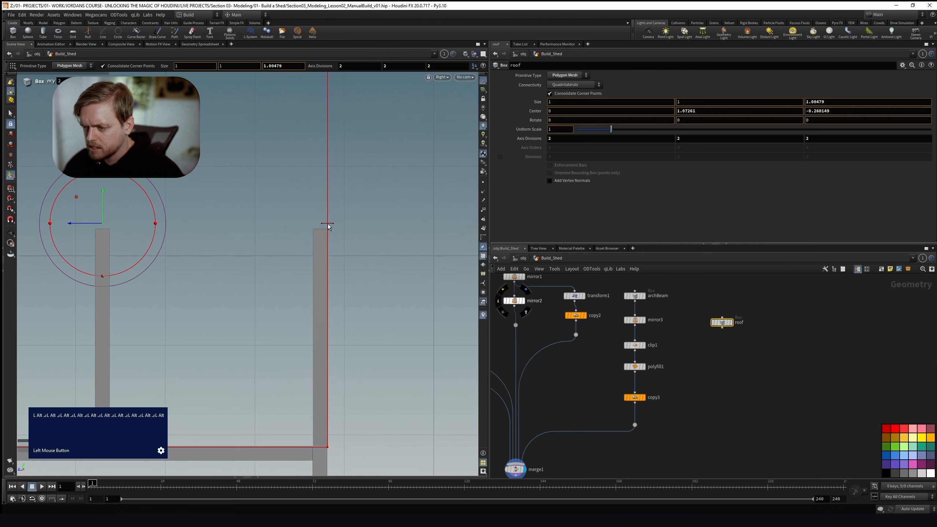
scroll(328, 226, "down", 5, "alt")
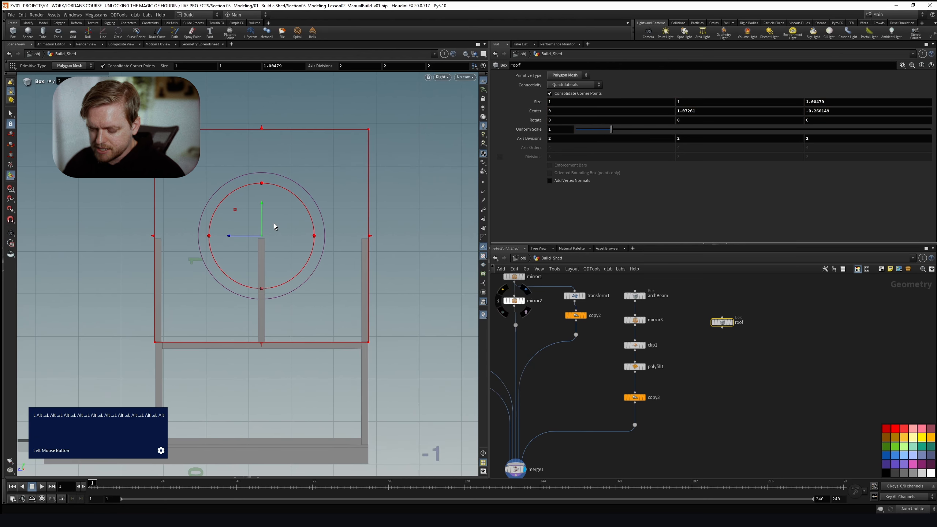
In the front view, narrow the roof box to a thin upright panel about 0.027 wide beside the arch's end
key("space+1")
left_click_drag(253, 212, 306, 227, "alt")
key("space+2")
key("space+3")
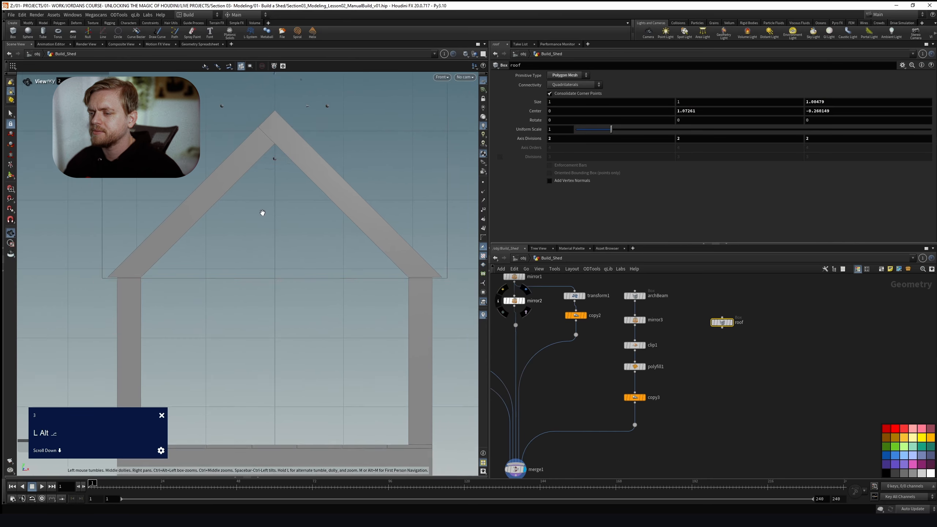
scroll(262, 213, "down", 4, "alt")
right_click_drag(243, 218, 240, 258, "alt")
left_click_drag(168, 195, 365, 193)
right_click_drag(936, 187, 467, 212)
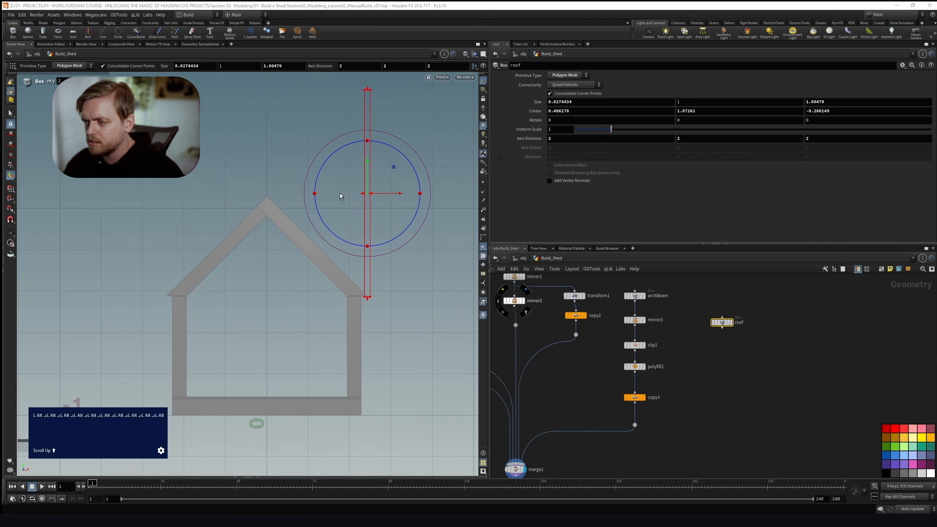
Thin the roof panel to about 0.013 and shift it against the arch beam's outer tip, at about X 0.491
scroll(354, 195, "up", 4)
left_click_drag(372, 193, 381, 199)
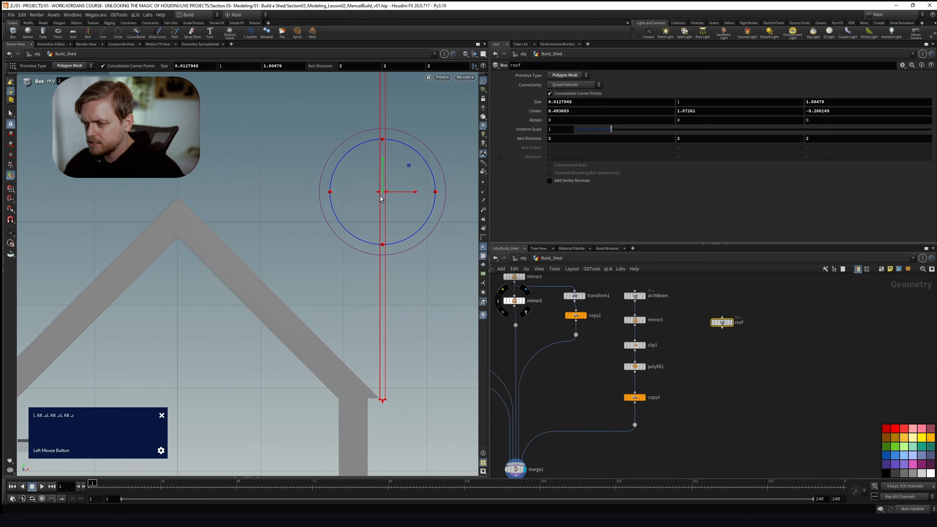
scroll(385, 196, "up", 3, "alt")
left_click_drag(409, 108, 407, 108)
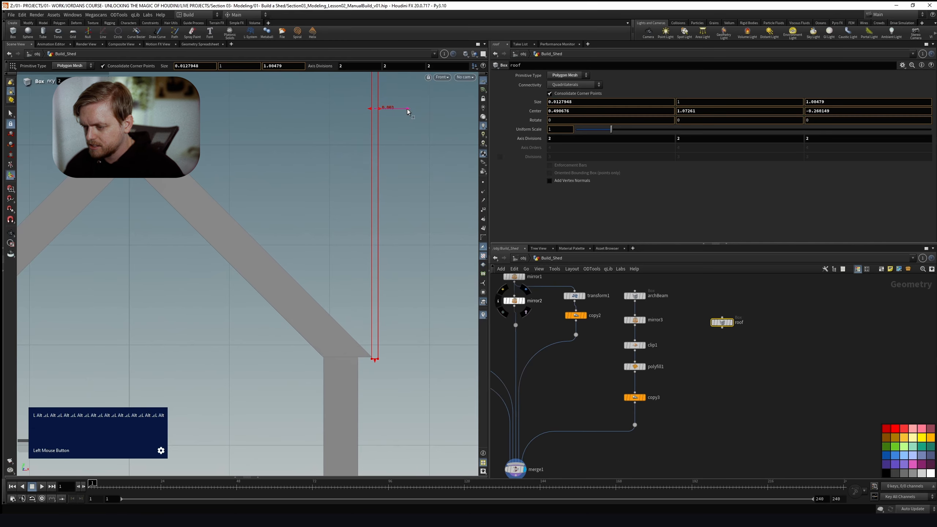
Align the roof panel's lower edge with the arch beam's tip, about 0.997 high, and thin it to about 0.011
scroll(375, 354, "up", 5)
left_click_drag(376, 355, 377, 347)
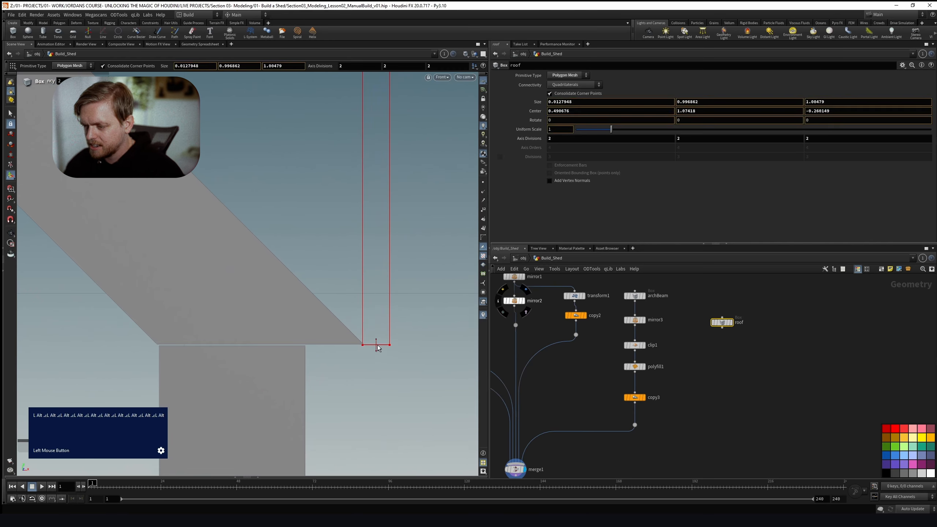
right_click_drag(377, 347, 362, 294, "alt")
key("Return")
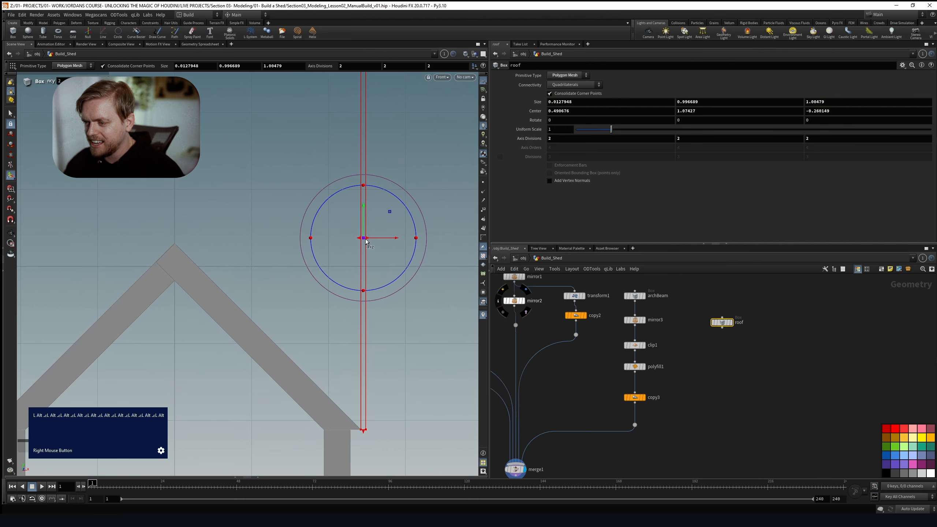
left_click_drag(367, 238, 366, 238)
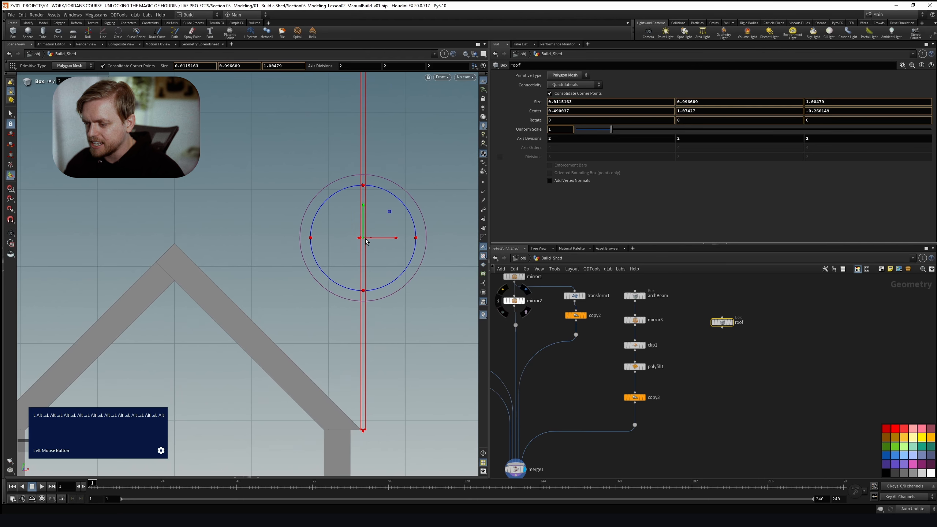
Try rotating the roof box 45 degrees about Z around its own centre and shifting it, and undo both
right_click_drag(365, 241, 356, 280, "alt")
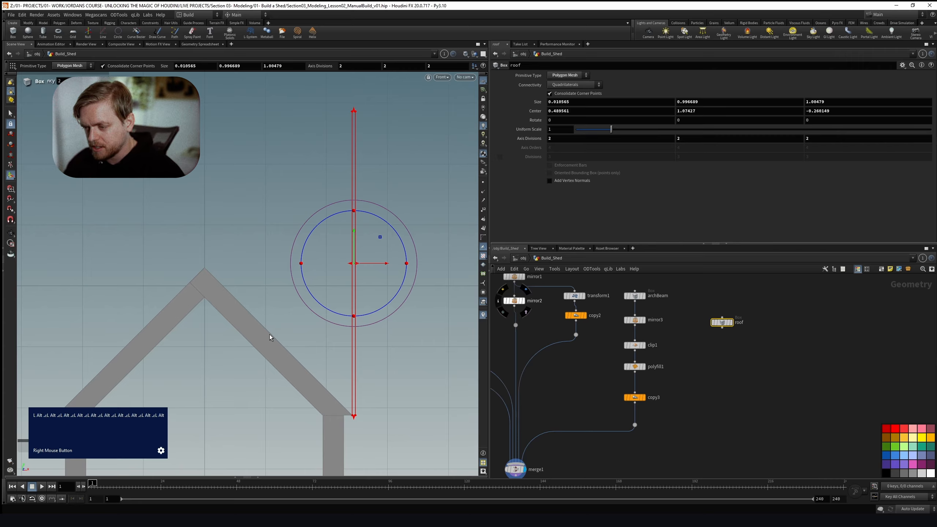
left_click_drag(388, 303, 403, 263)
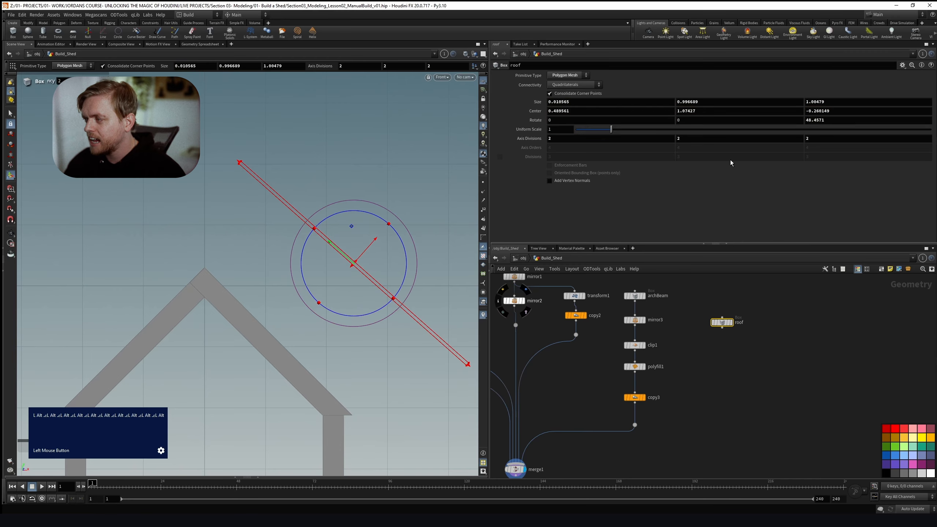
left_click(824, 120)
type("45")
key("Return")
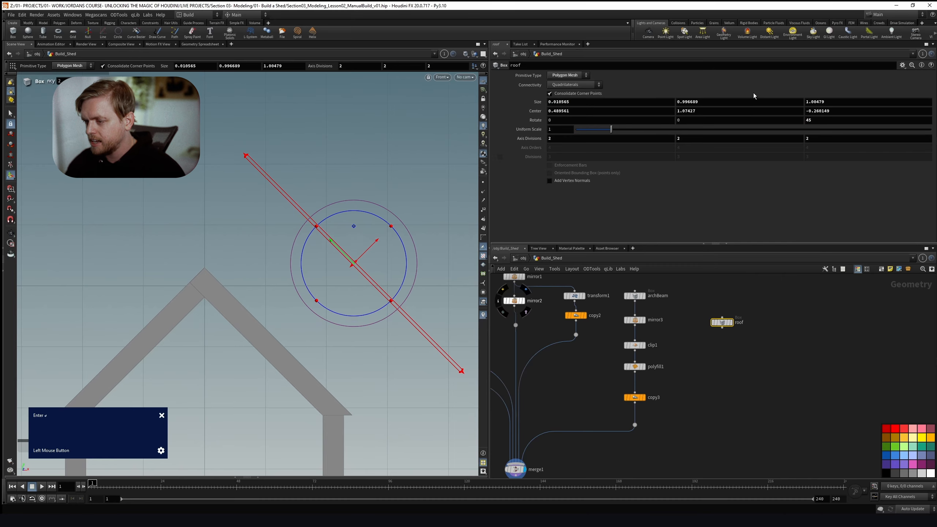
left_click_drag(372, 249, 279, 305)
key("ctrl+z")
key("ctrl+z")
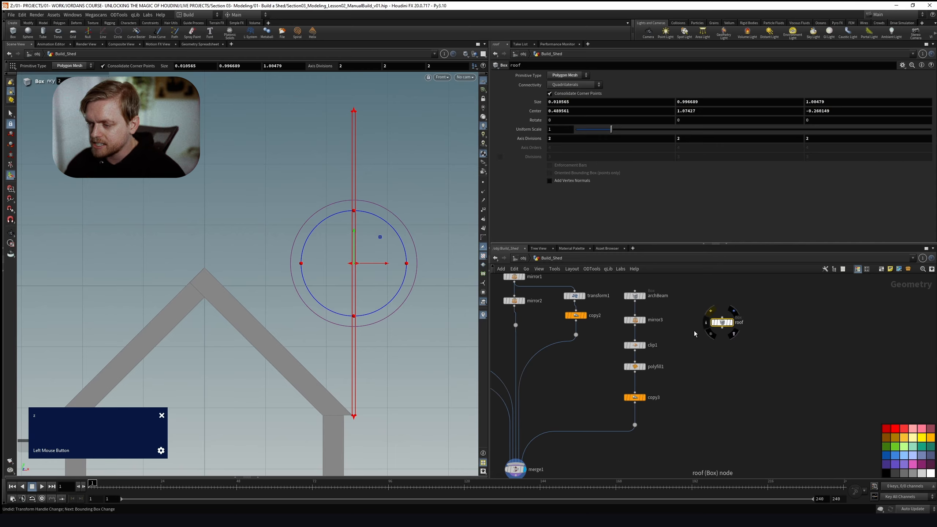
Try a freehand rotation of the roof box about its centre to about 37 degrees, and undo it
right_click_drag(335, 398, 337, 372, "alt")
scroll(337, 372, "up", 5, "alt")
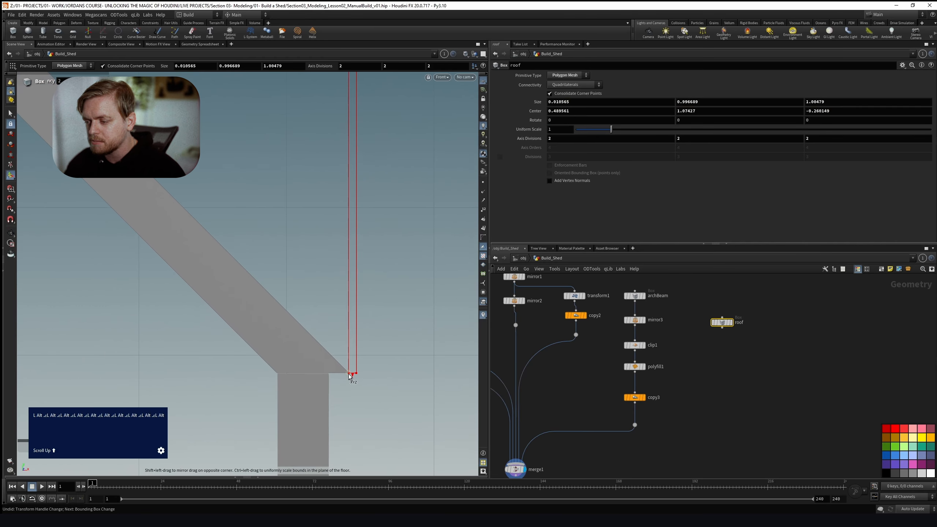
mouse_move(346, 375)
right_mouse_down("alt")
mouse_move(343, 355)
mouse_move(347, 365)
right_mouse_up("alt")
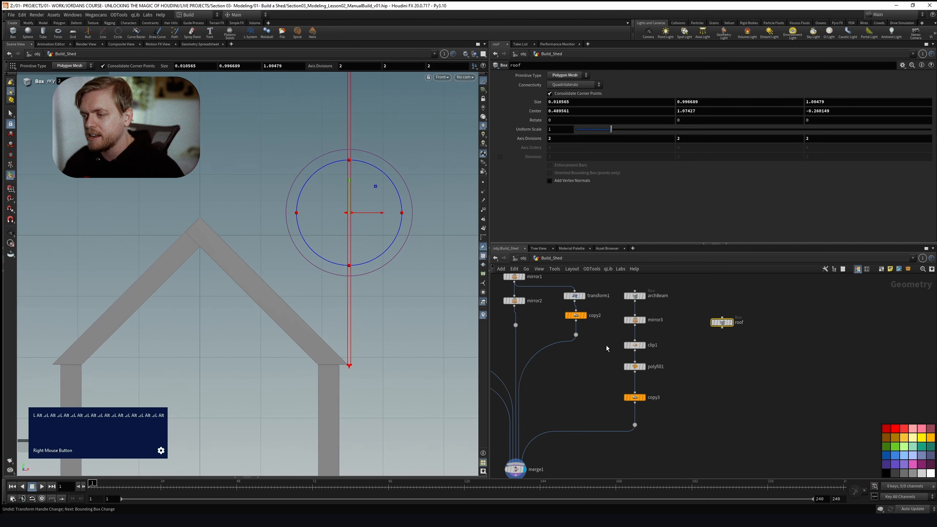
left_click_drag(699, 340, 747, 317)
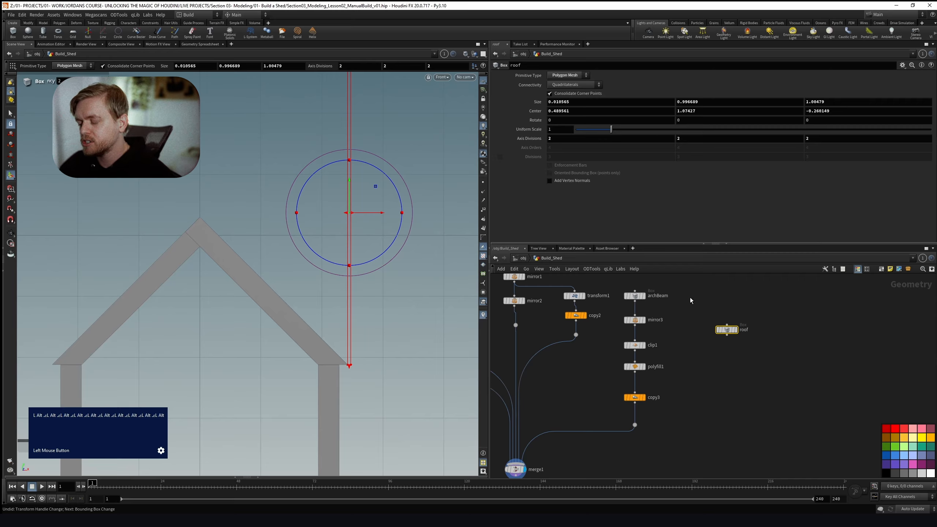
middle_click_drag(361, 218, 365, 236, "alt")
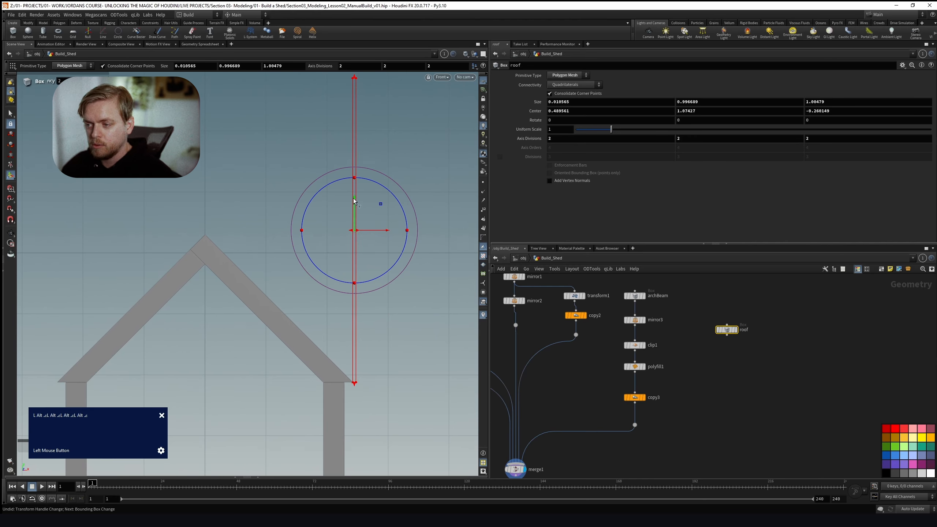
left_click_drag(383, 199, 335, 208)
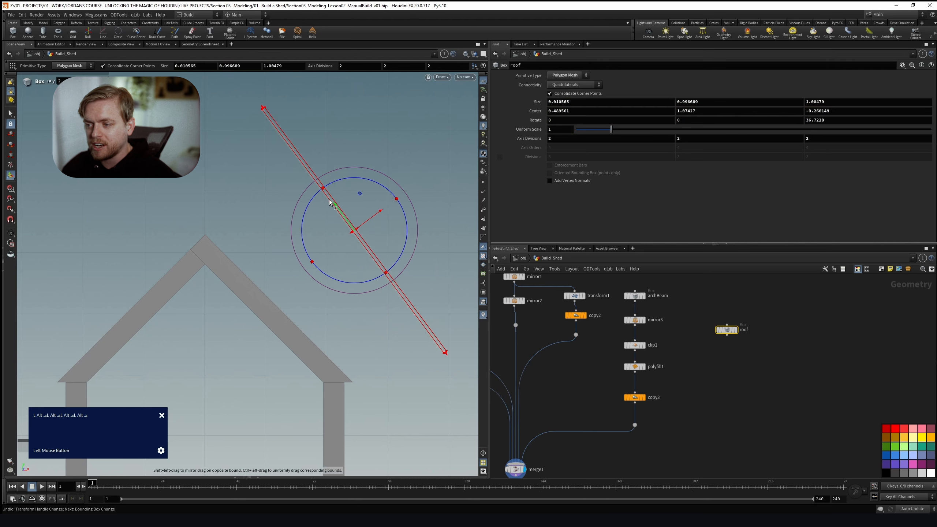
key("ctrl+z")
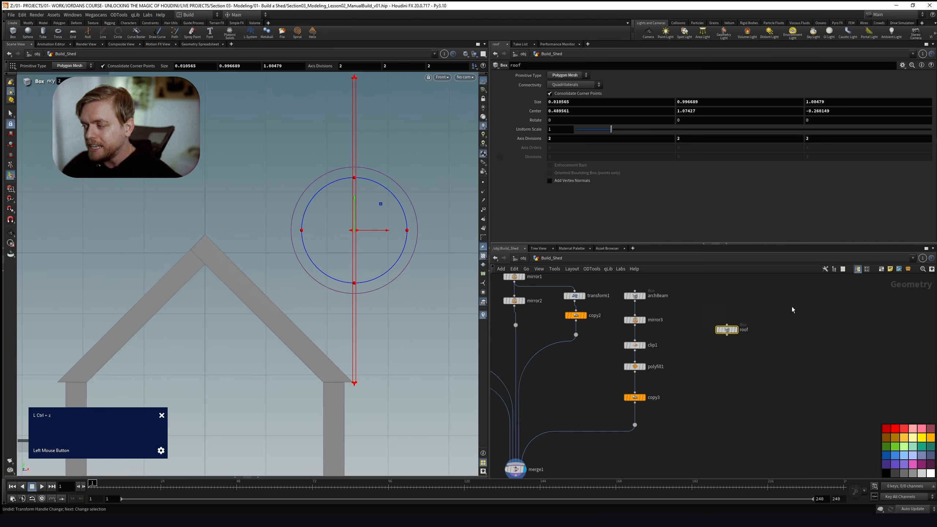
Add a Transform node after the roof box and move its pivot to the panel's centroid
key("Tab")
type("trans")
key("shift+Return")
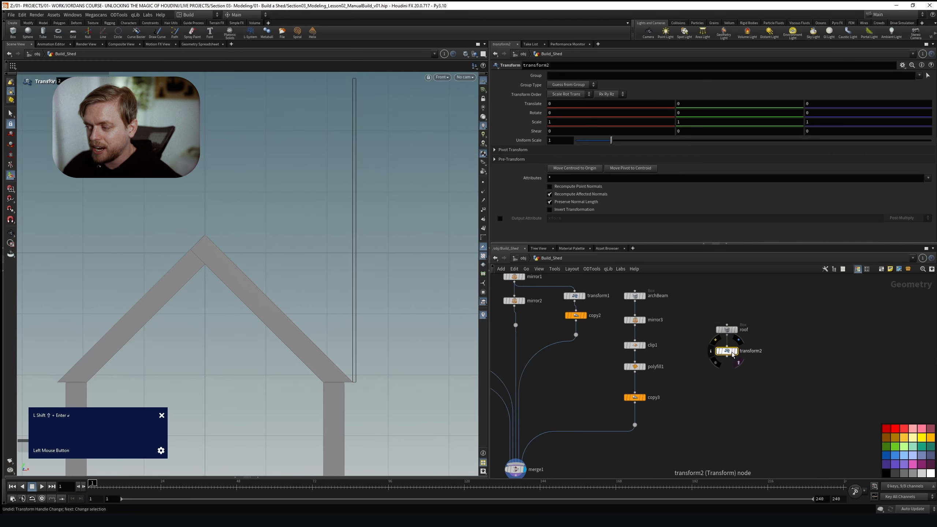
right_click_drag(389, 294, 317, 198, "alt")
scroll(313, 203, "down", 2, "alt")
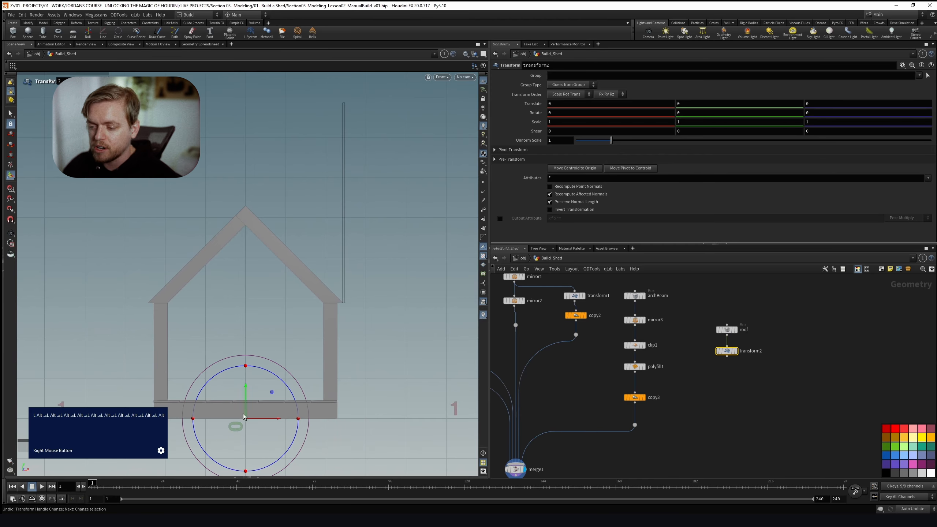
left_click(631, 168)
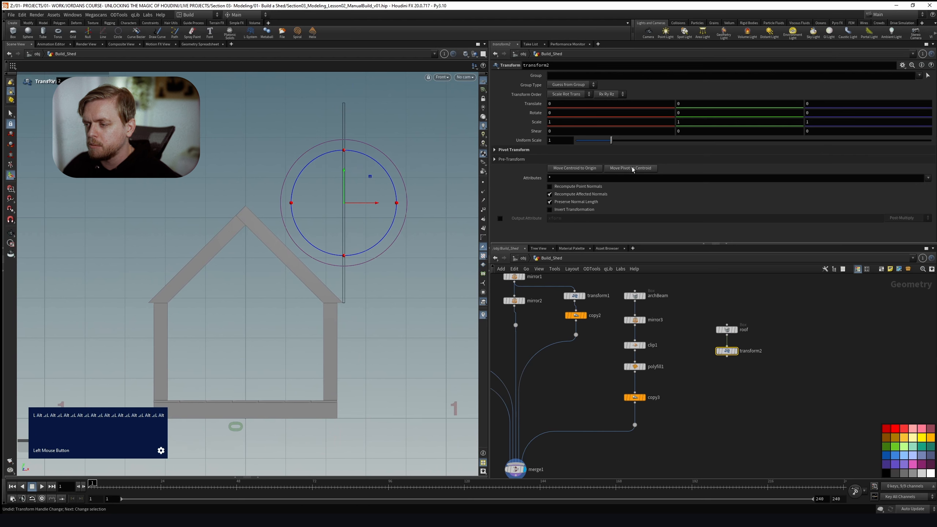
Turn on pivot mode for the transform handle and lower the pivot to near the roof panel's bottom end
scroll(345, 197, "up", 5)
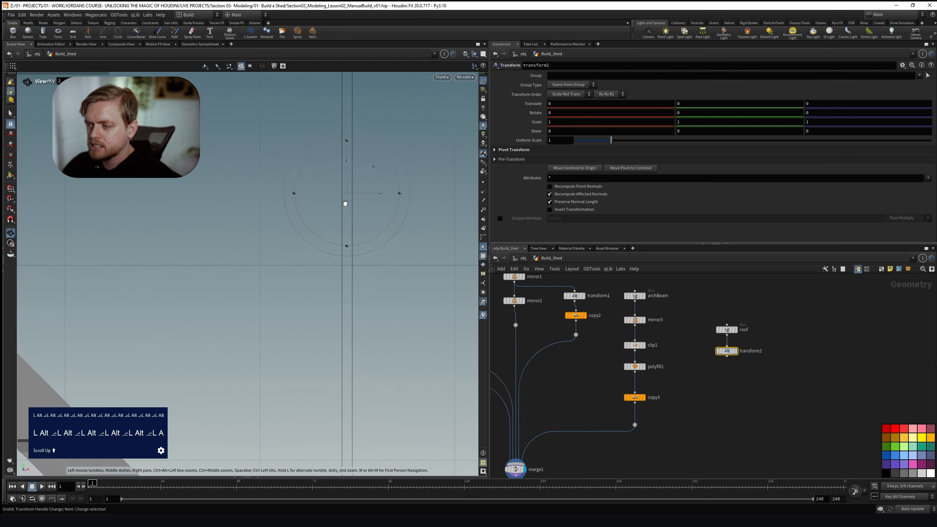
right_click(348, 196)
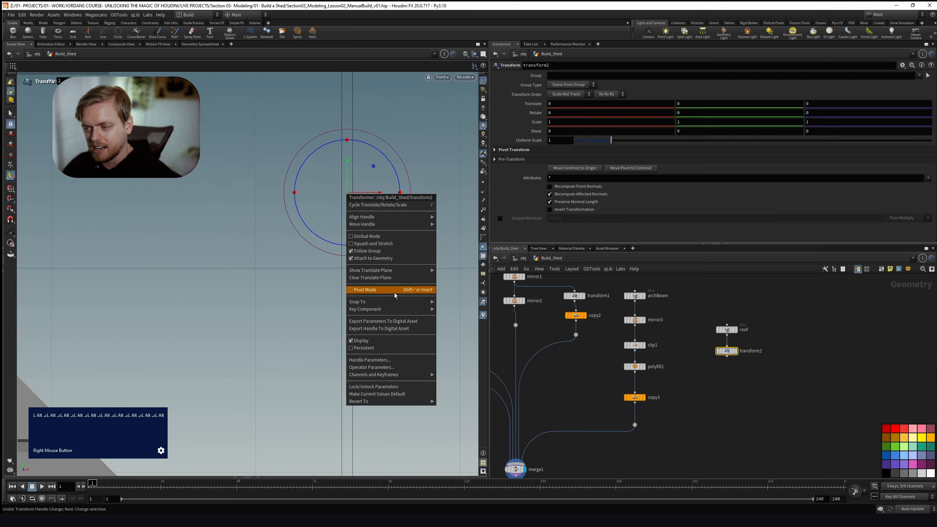
left_click(350, 290)
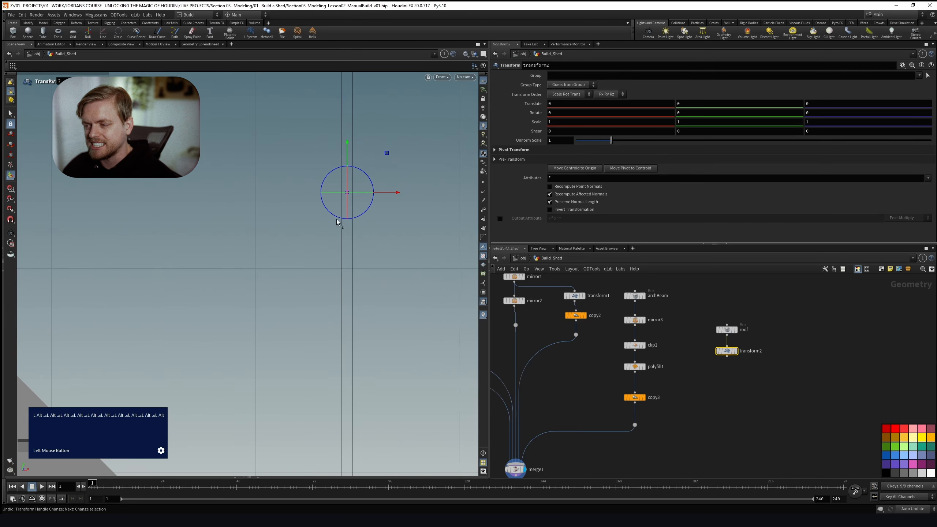
scroll(339, 198, "down", 5, "alt")
right_click_drag(338, 214, 339, 175, "alt")
left_click_drag(331, 145, 320, 315)
scroll(339, 381, "up", 2, "alt")
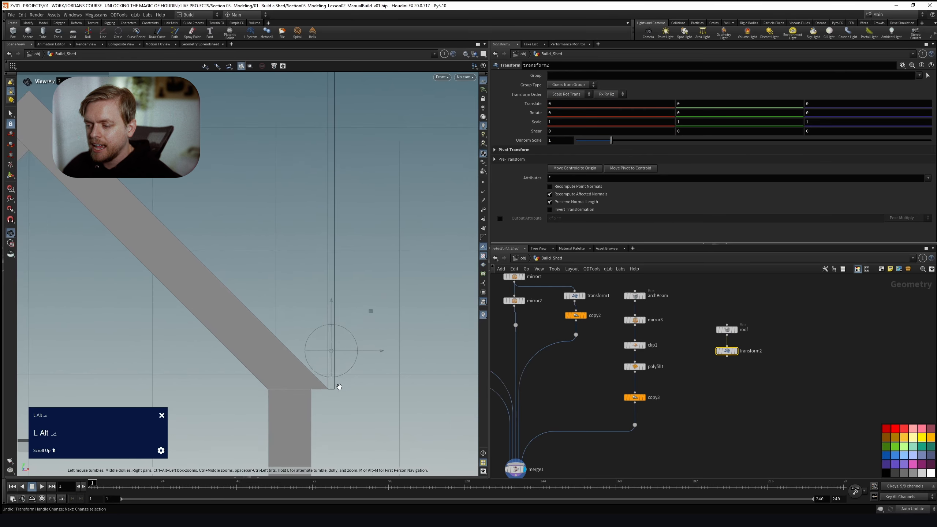
Place the pivot exactly on the roof panel's lower inner corner, at the arch beam's outer tip
scroll(331, 377, "up", 5, "alt")
right_click_drag(314, 360, 306, 289, "alt")
left_click_drag(369, 199, 318, 335)
scroll(321, 344, "up", 3, "alt")
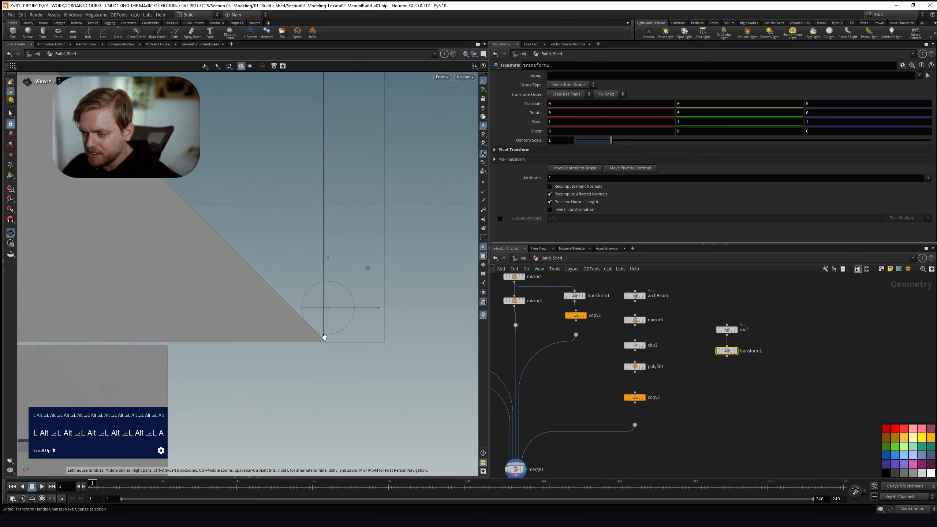
scroll(325, 338, "up", 1, "alt")
left_click_drag(366, 262, 362, 306)
scroll(332, 266, "down", 3, "alt")
scroll(334, 270, "down", 6, "alt")
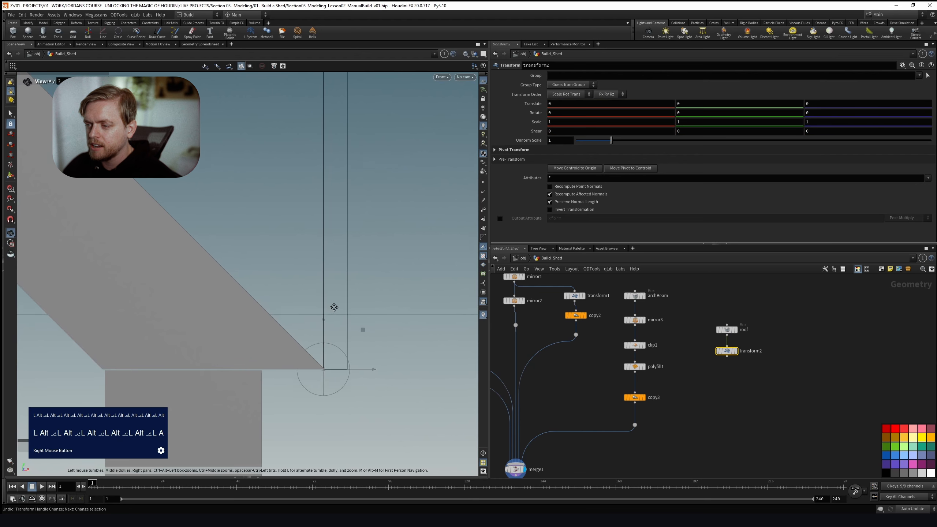
Turn off pivot mode on the transform handle, keeping the pivot at the arch beam's tip
right_click_drag(336, 238, 339, 356, "alt")
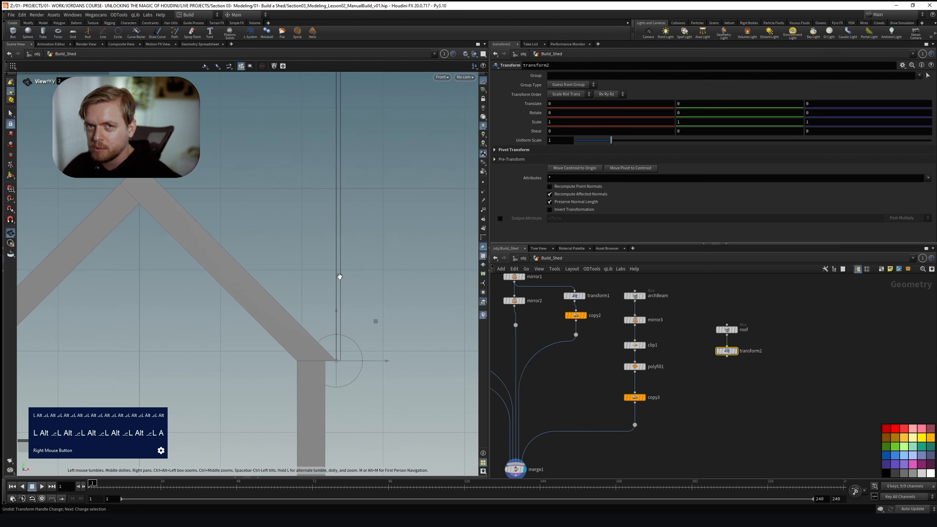
right_click(336, 363)
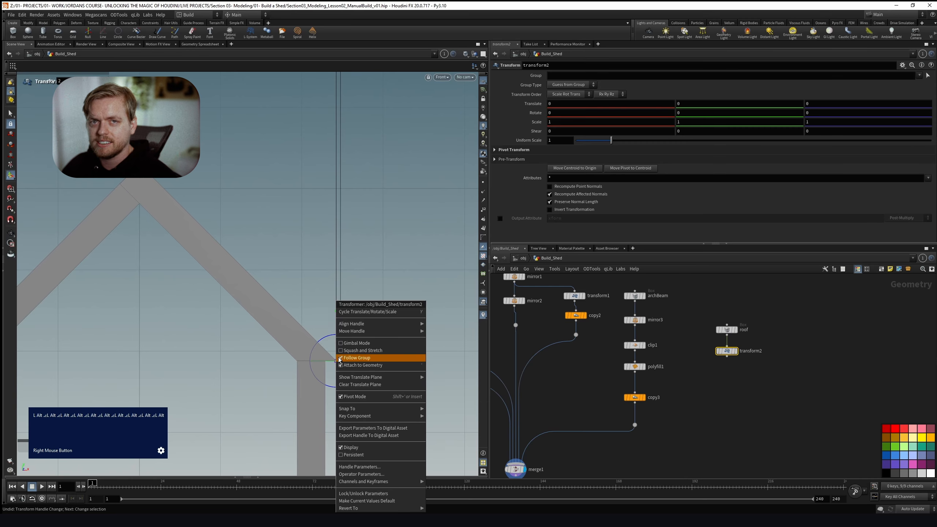
left_click(340, 396)
scroll(323, 301, "down", 2, "alt")
right_click_drag(322, 301, 337, 295, "alt")
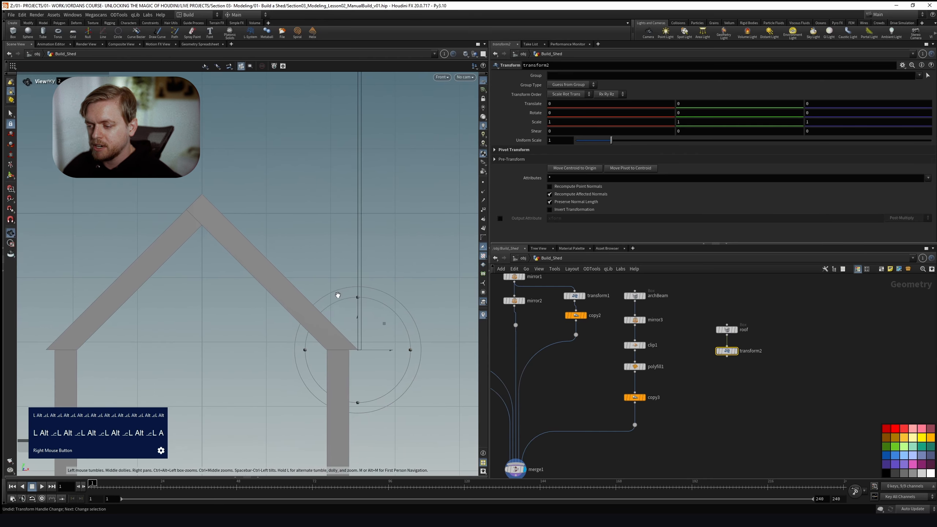
Rotate the roof panel 45 degrees about Z in the Transform node so it lies along the arch slope
right_click(362, 352)
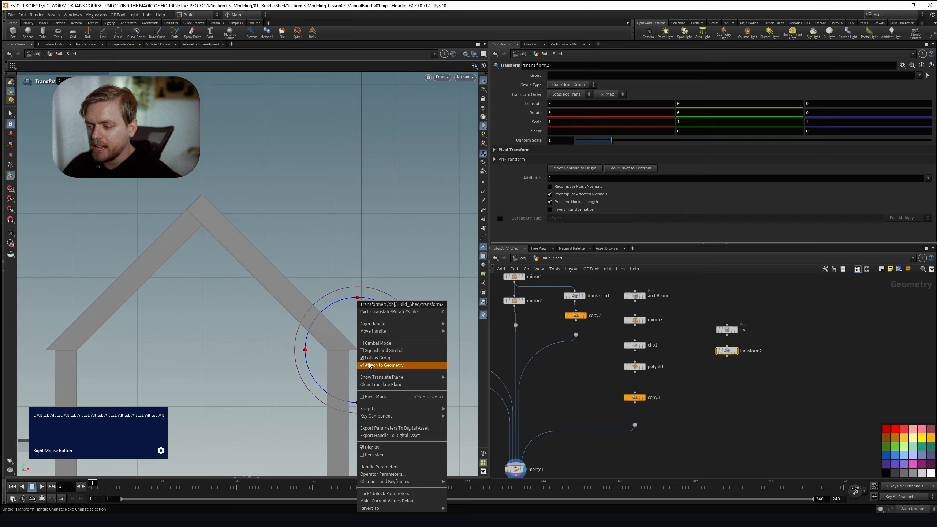
left_click(343, 263)
left_click_drag(399, 319, 363, 302)
left_click(811, 113)
type("45")
key("Return")
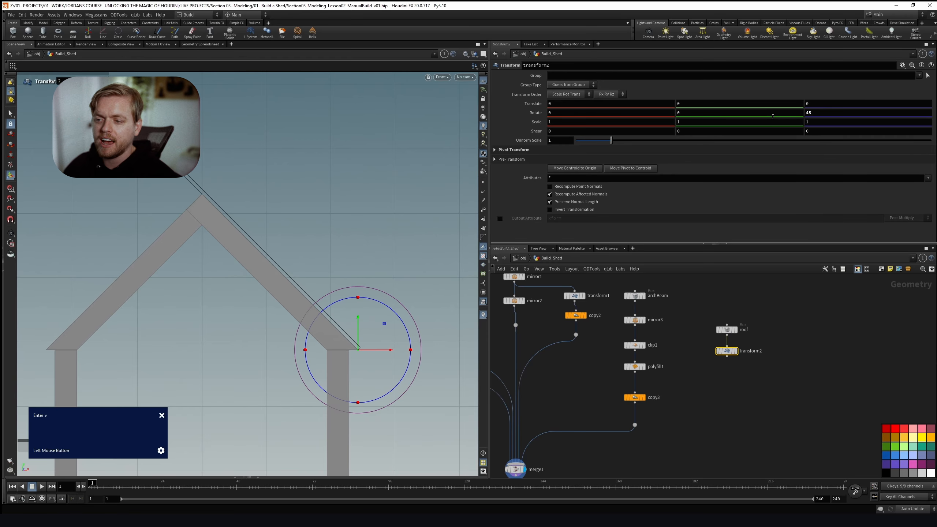
Wire transform2 into merge1 with a dot on the wire, adding the rotated roof panel to the shed
left_click_drag(293, 257, 329, 280, "alt")
right_click_drag(329, 280, 330, 281, "alt")
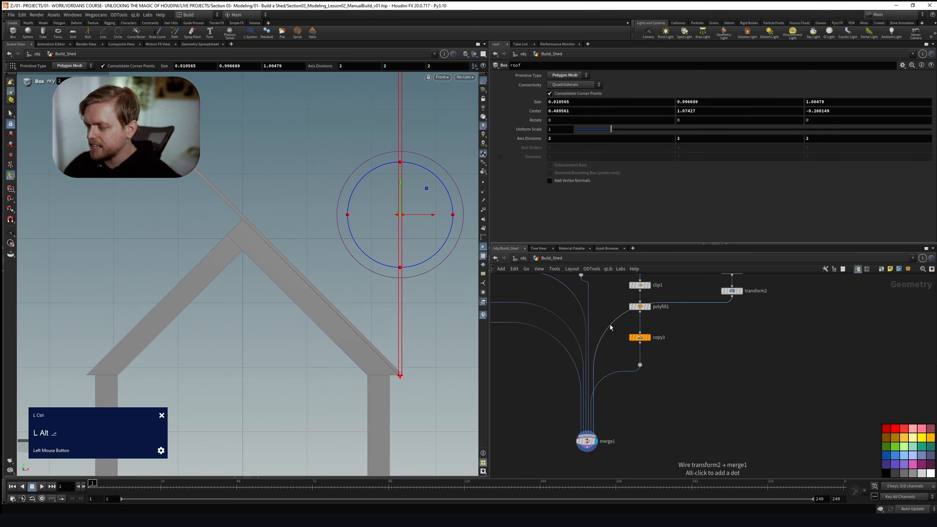
right_click_drag(628, 349, 672, 363, "alt")
right_click(672, 364)
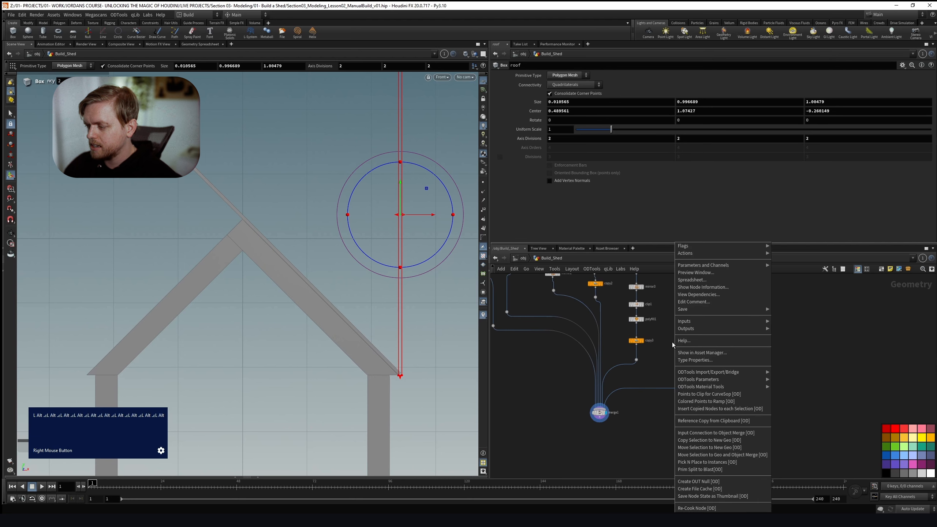
left_click(670, 345)
left_click_drag(513, 363, 574, 398, "alt")
key("Escape")
Rearrange the wire dots leading into merge1 to tidy the network, and select merge1
left_click_drag(603, 324, 604, 367)
left_click_drag(650, 304, 630, 340)
left_click_drag(692, 311, 696, 329)
right_click_drag(753, 379, 703, 381)
left_click(647, 428)
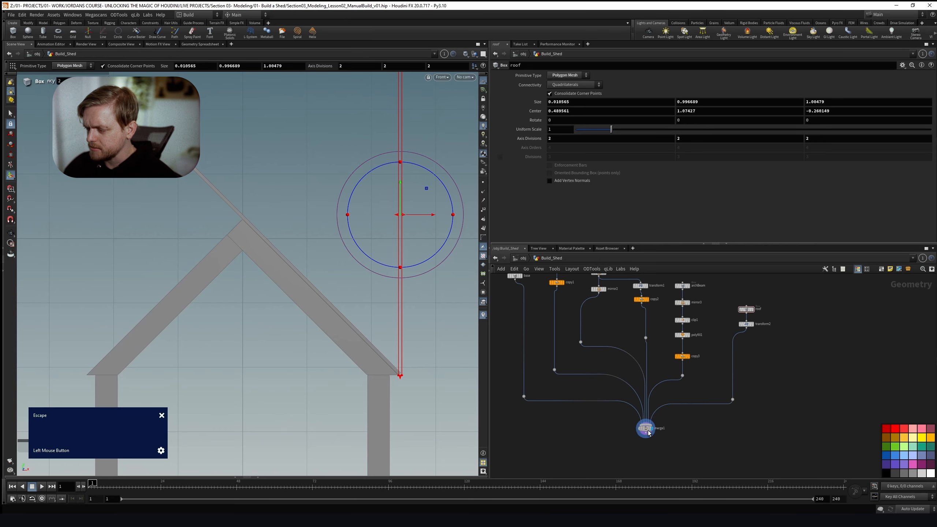
Select the roof box and lower its upper end to a height of about 0.687, shortening the sloped panel to the ridge
left_click(747, 309)
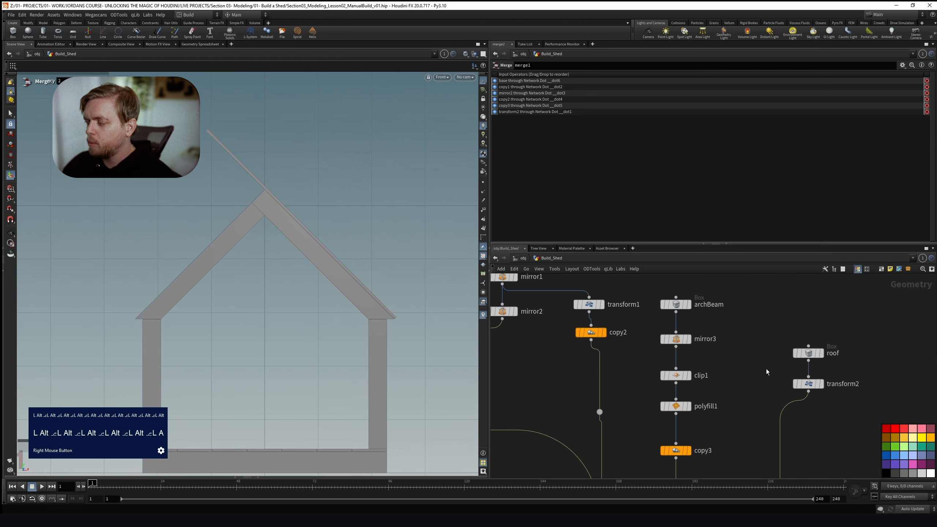
left_click_drag(766, 369, 860, 338)
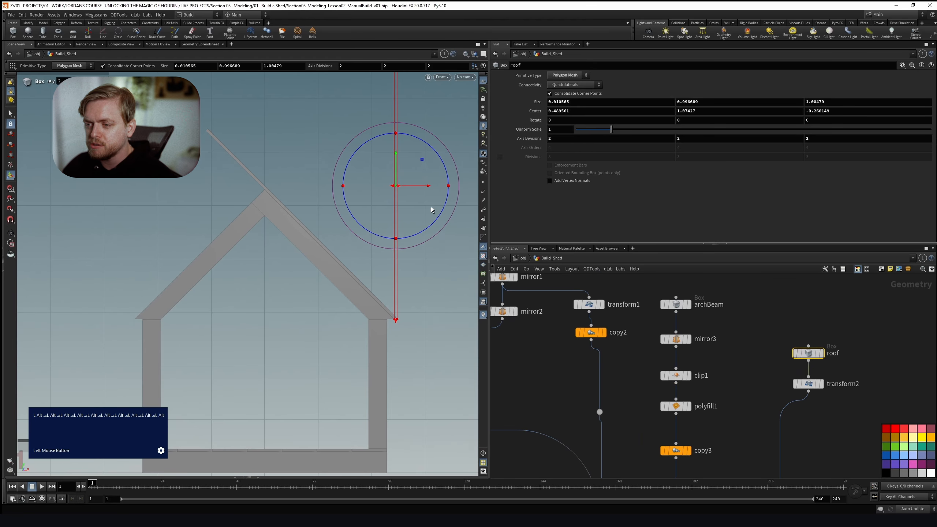
right_click_drag(411, 142, 408, 173)
key("Return")
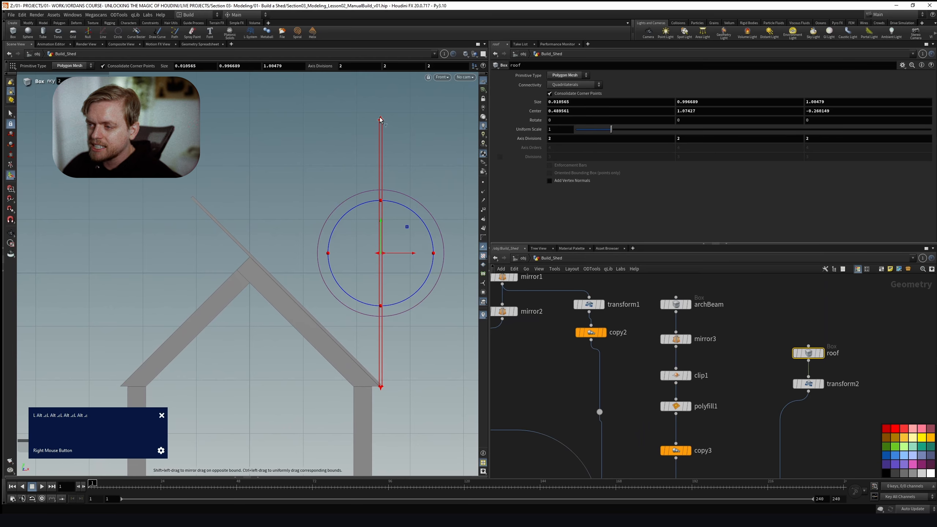
left_click_drag(381, 119, 392, 203)
Fine-tune the roof box's height to about 0.685 so the sloped panel ends exactly at the arch peak
right_click_drag(254, 266, 199, 292, "alt")
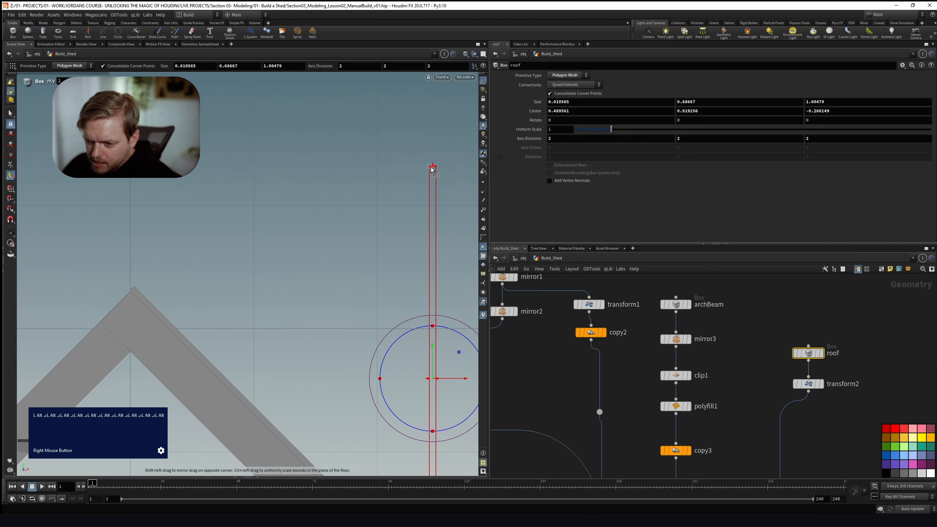
left_click_drag(432, 170, 432, 171)
key("ctrl+z")
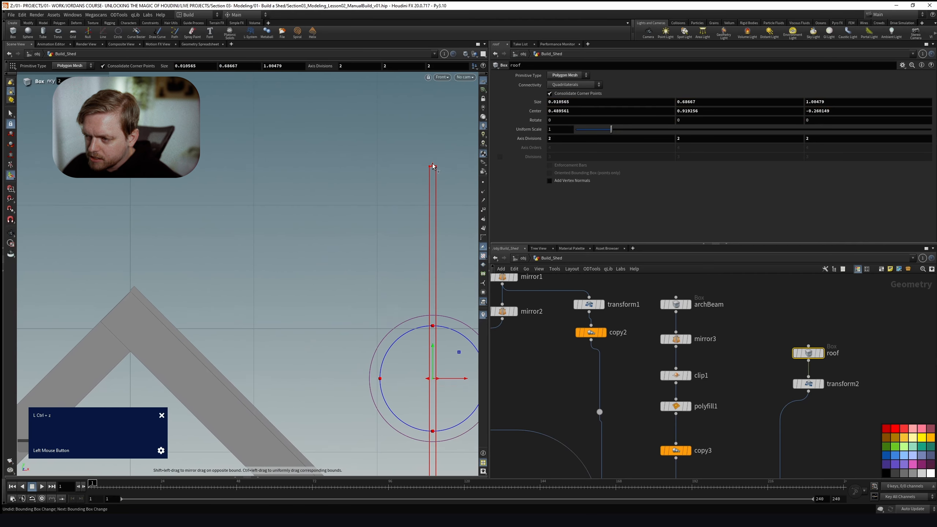
left_click_drag(433, 167, 433, 169)
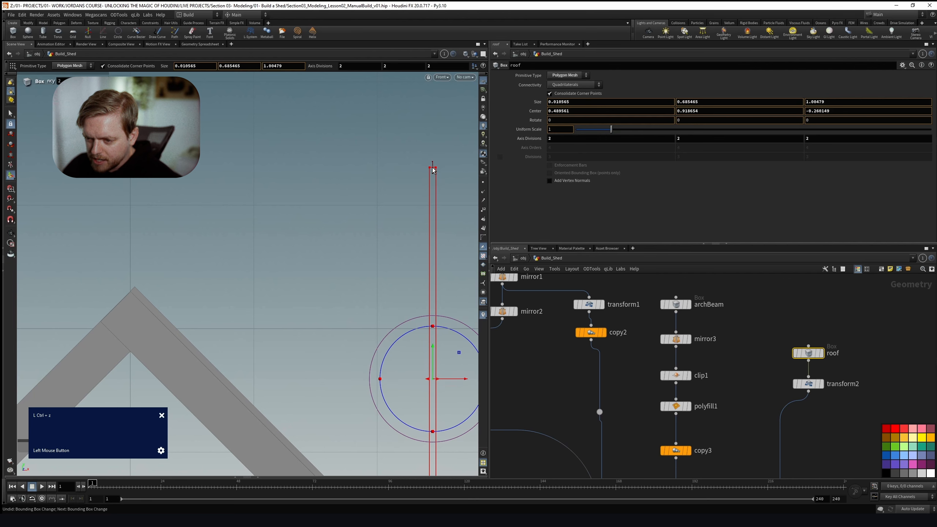
key("Escape")
Examine the roof panel's coverage of the arches in the top and perspective views
scroll(268, 259, "down", 3)
key("space+2")
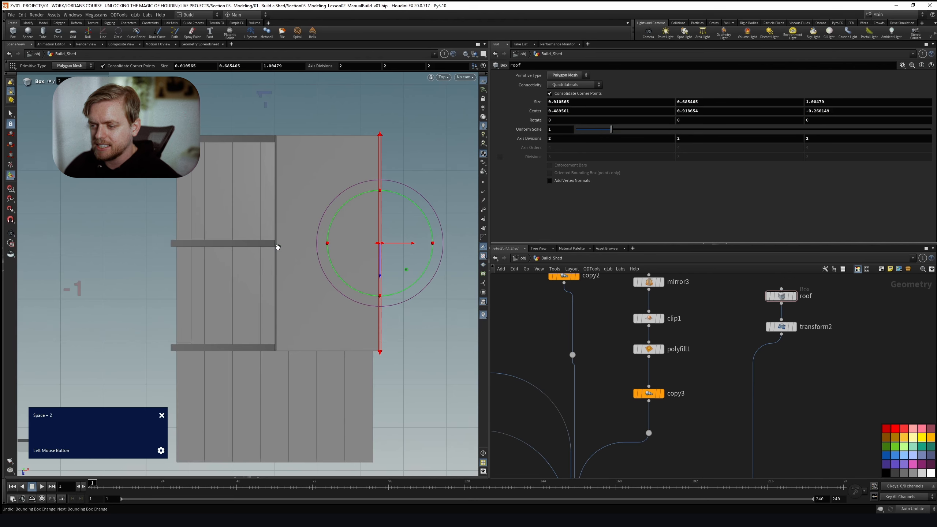
key("space+1")
mouse_move(264, 256)
left_mouse_down("alt")
mouse_move(199, 249)
mouse_move(206, 266)
mouse_move(197, 196)
mouse_move(251, 225)
mouse_move(255, 257)
mouse_move(262, 247)
left_mouse_up("alt")
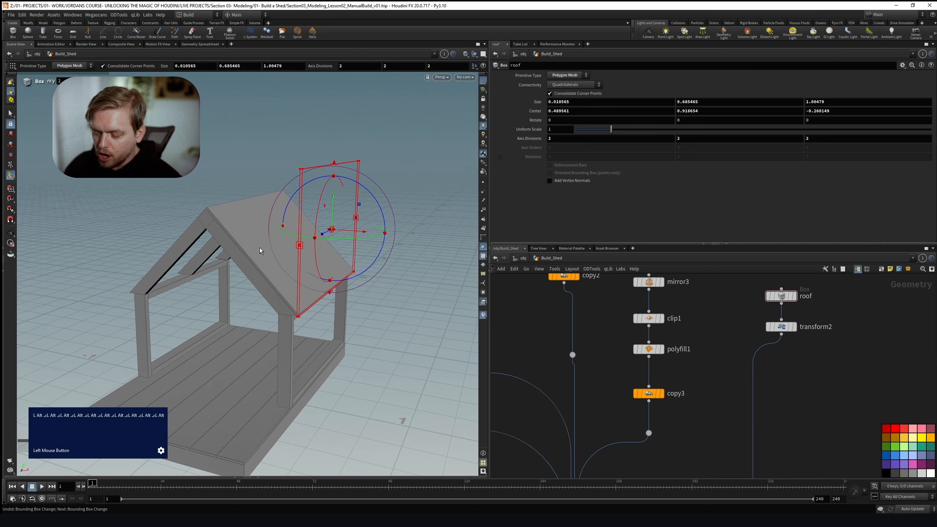
Add a Mirror node after transform2 to mirror the sloped roof panel across the ridge
key("Tab")
type("mir")
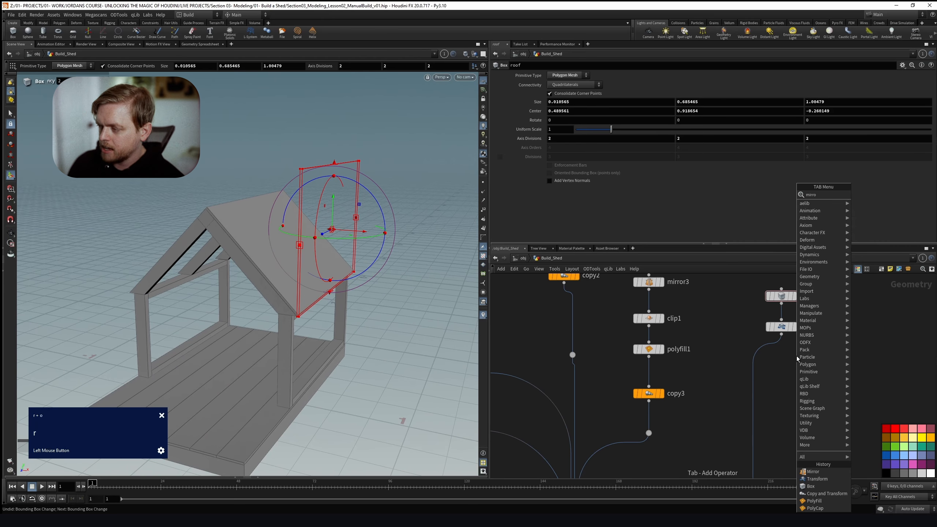
key("Return")
left_click(754, 362)
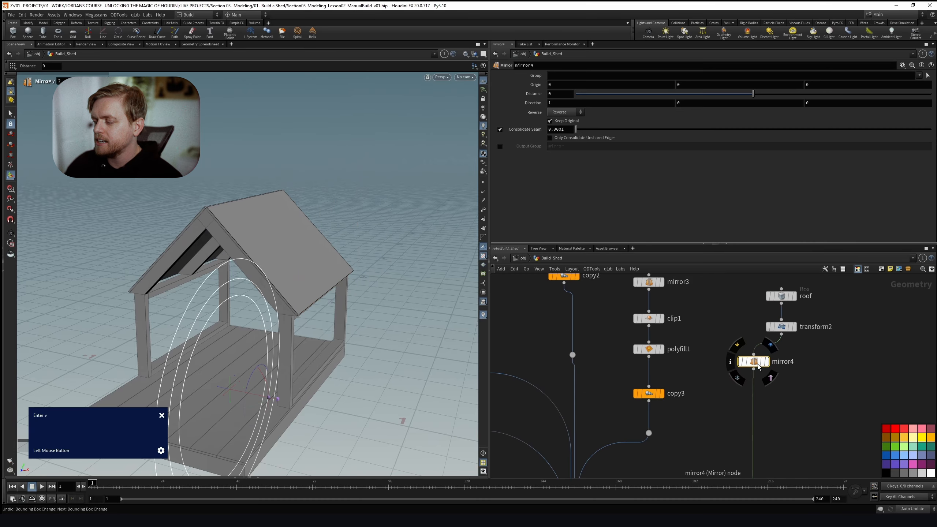
Align mirror4 below transform2 and examine the roof panels' ridge joint from the front and in perspective
key("space+3")
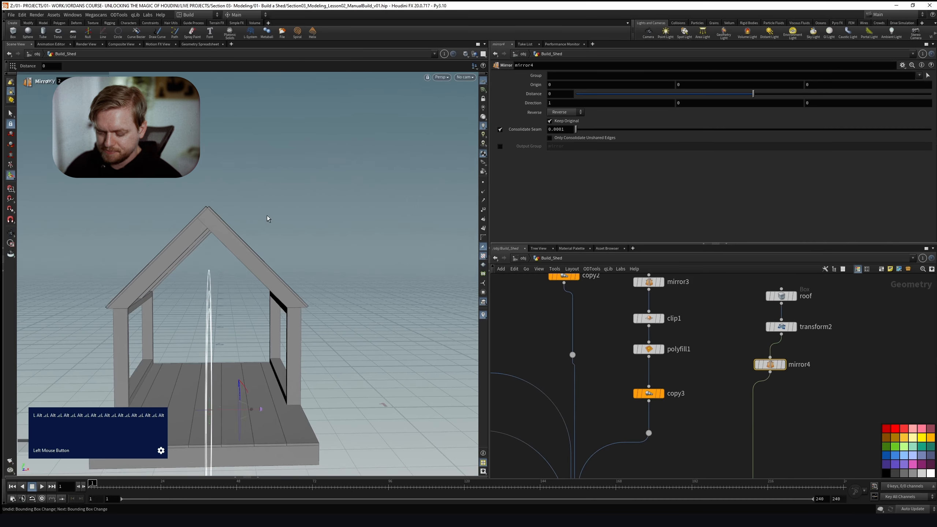
right_click_drag(264, 219, 303, 242)
scroll(304, 242, "up", 10)
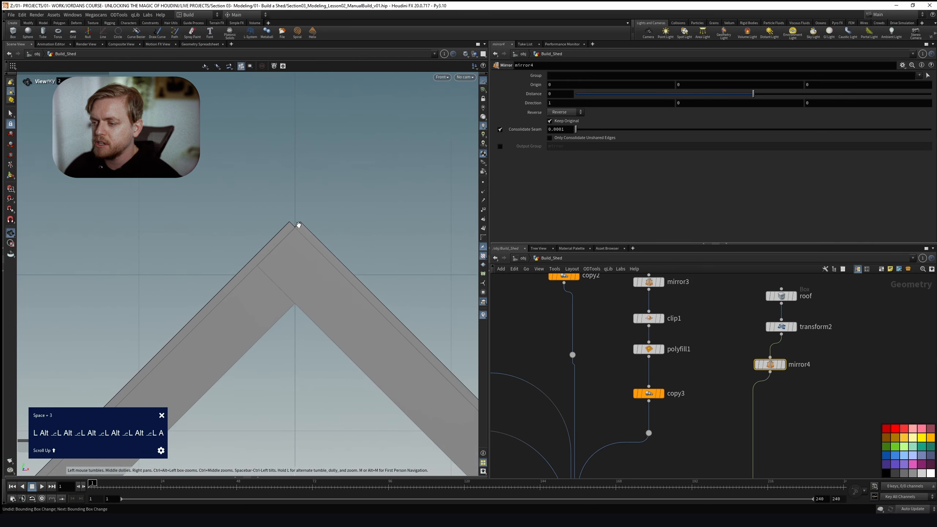
right_click_drag(936, 254, 440, 154)
middle_click_drag(787, 369, 791, 337)
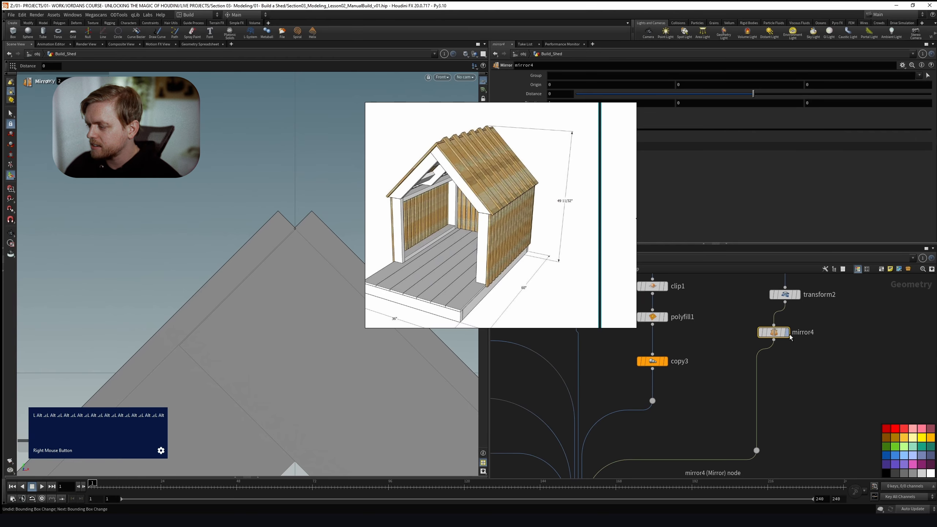
left_click_drag(775, 333, 787, 340)
key("space+1")
left_click_drag(155, 258, 259, 254, "alt")
left_click_drag(791, 345, 790, 351)
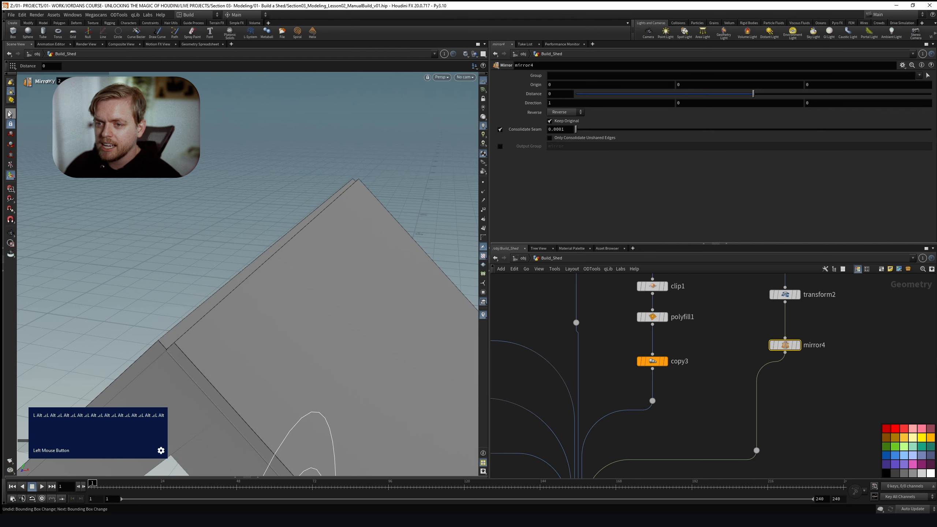
Activate the Select tool in primitive selection mode and display only mirror4's roof geometry
left_click(12, 115)
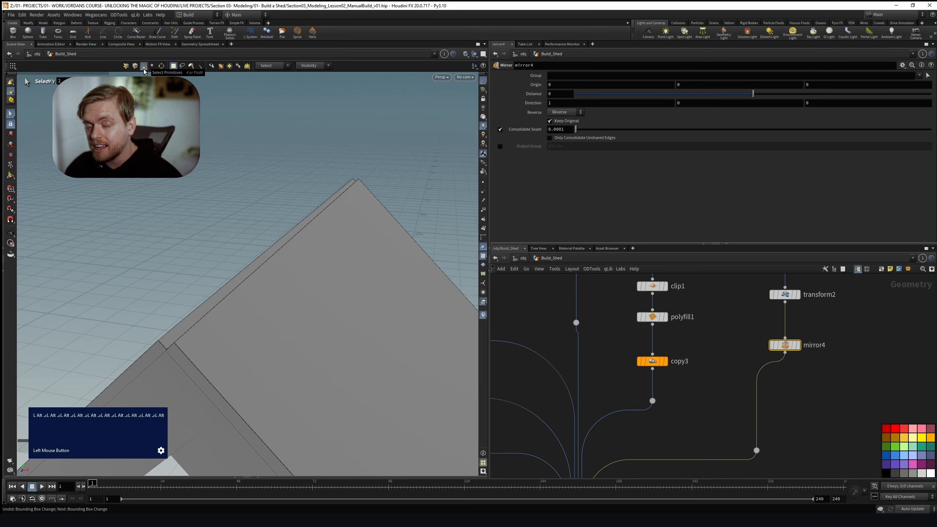
left_click(135, 66)
key("1")
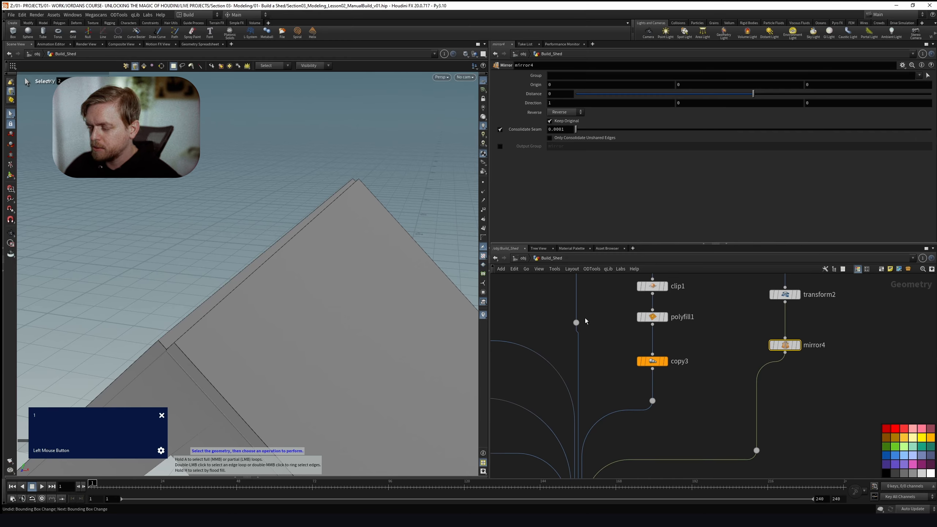
key("2")
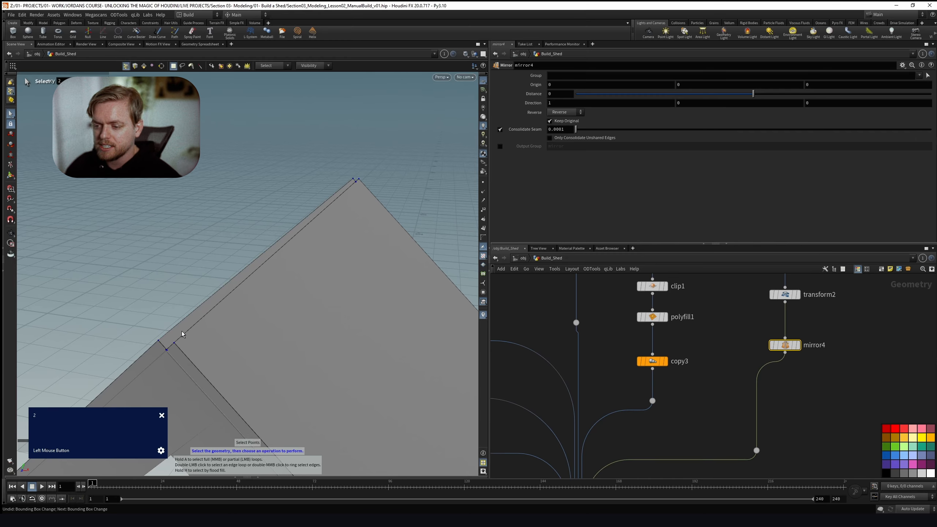
key("4")
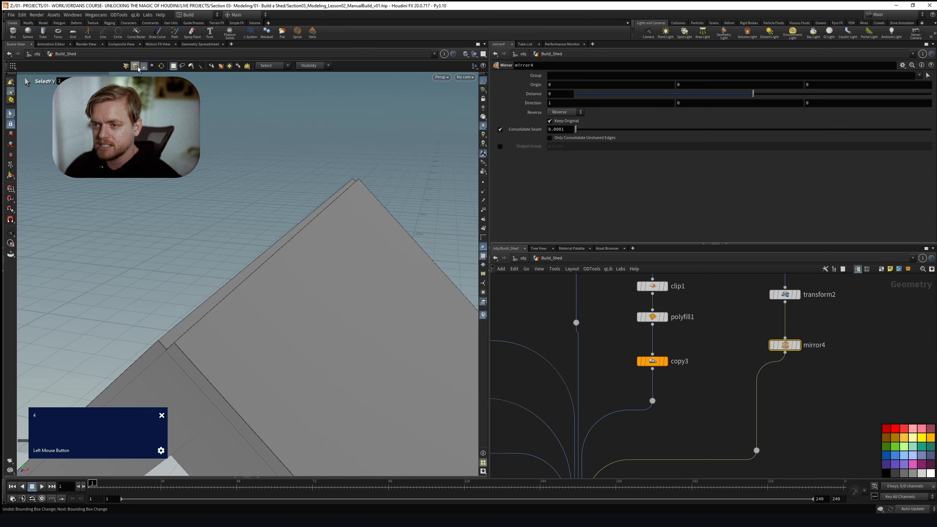
key("2")
key("4")
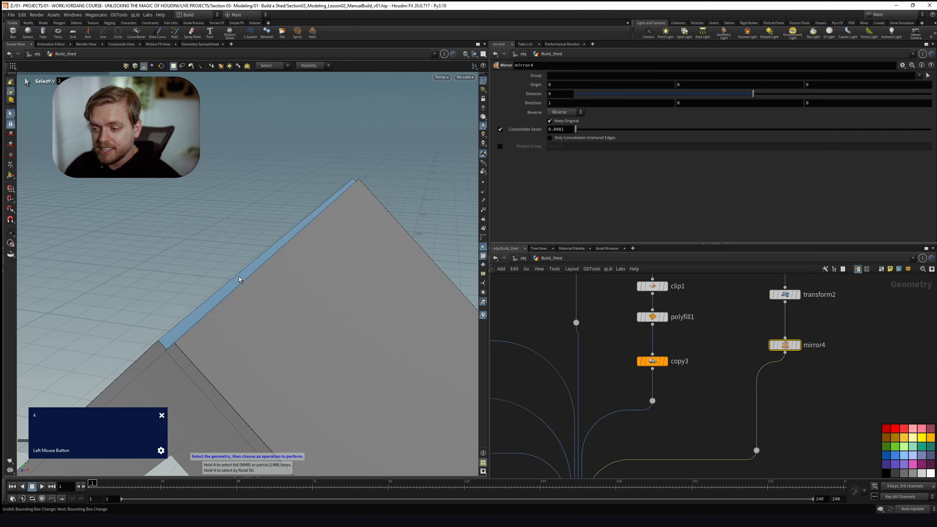
mouse_move(178, 262)
left_mouse_down("alt")
mouse_move(209, 247)
mouse_move(189, 256)
left_mouse_up("alt")
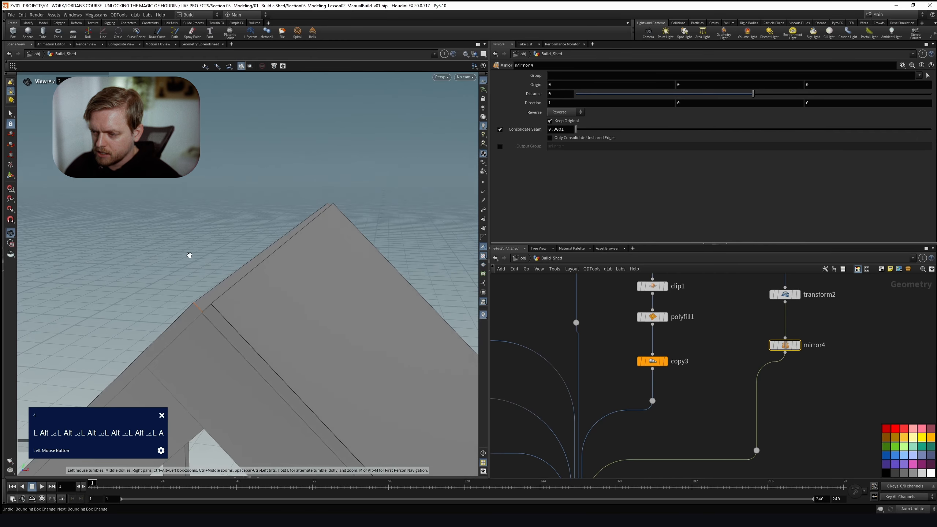
left_click(797, 345)
left_click_drag(330, 303, 257, 270, "alt")
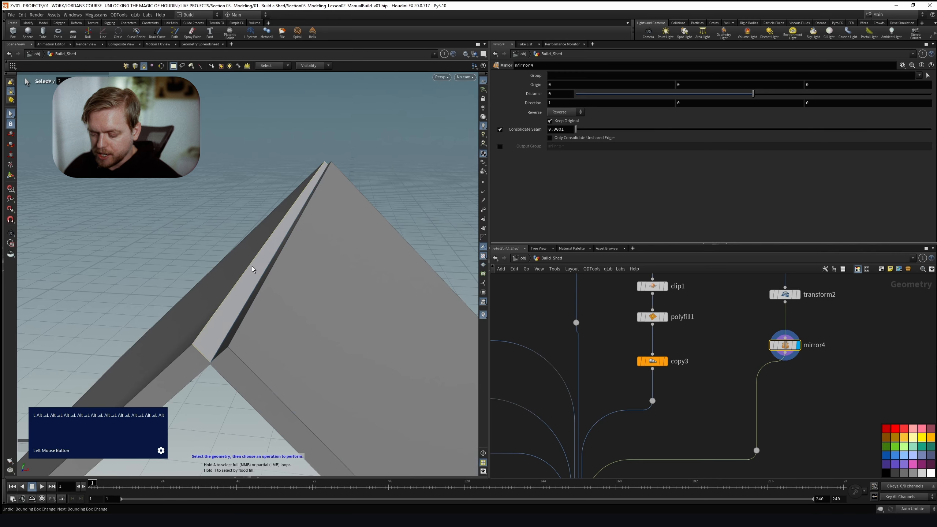
Try an Edit node created directly from the mirrored panel's ridge end face with the transform tools, and delete it
left_click(252, 267)
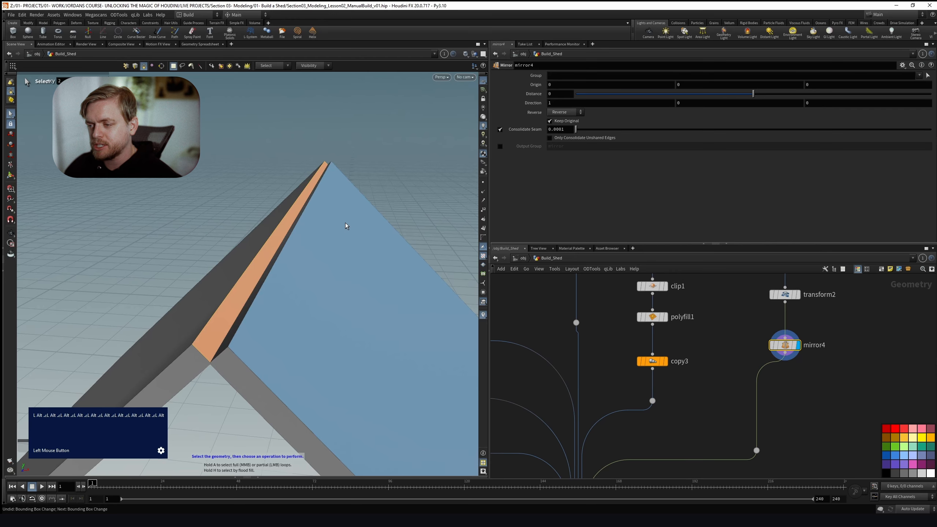
key("t")
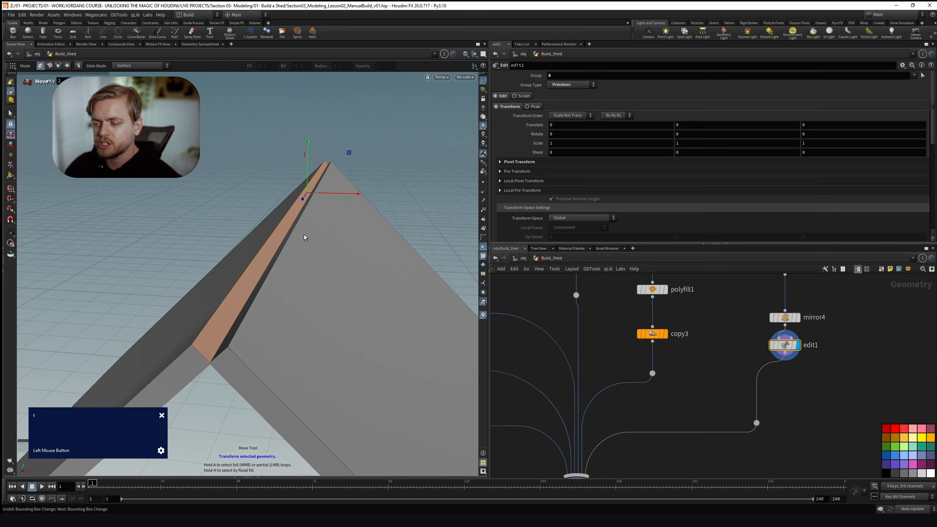
key("r")
key("e")
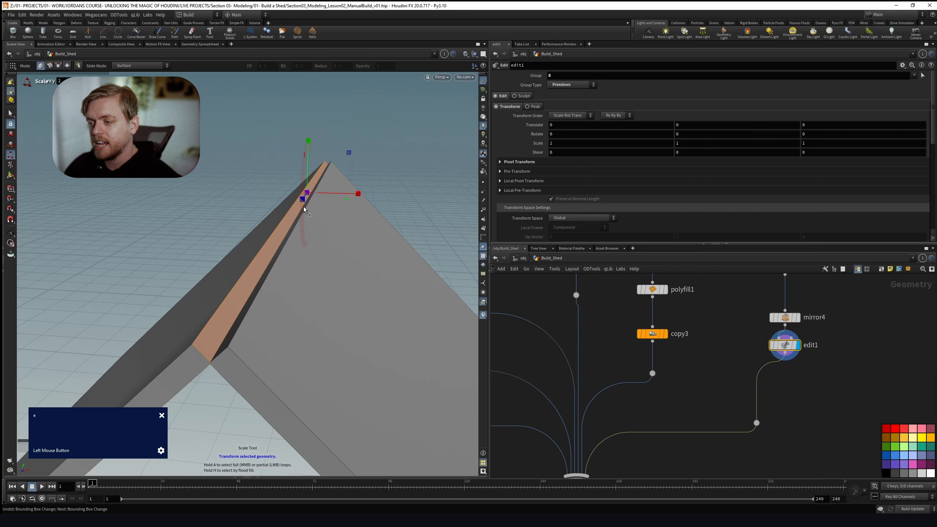
key("t")
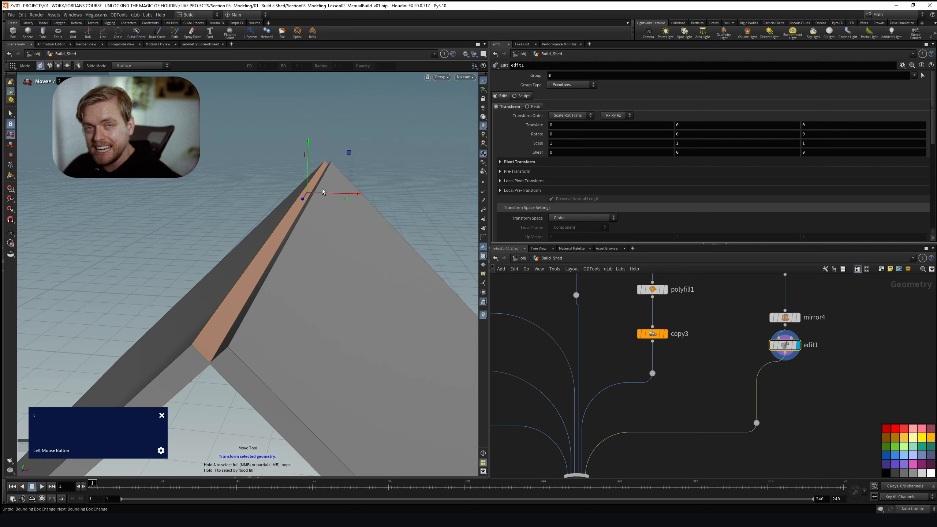
left_click_drag(782, 353, 771, 360)
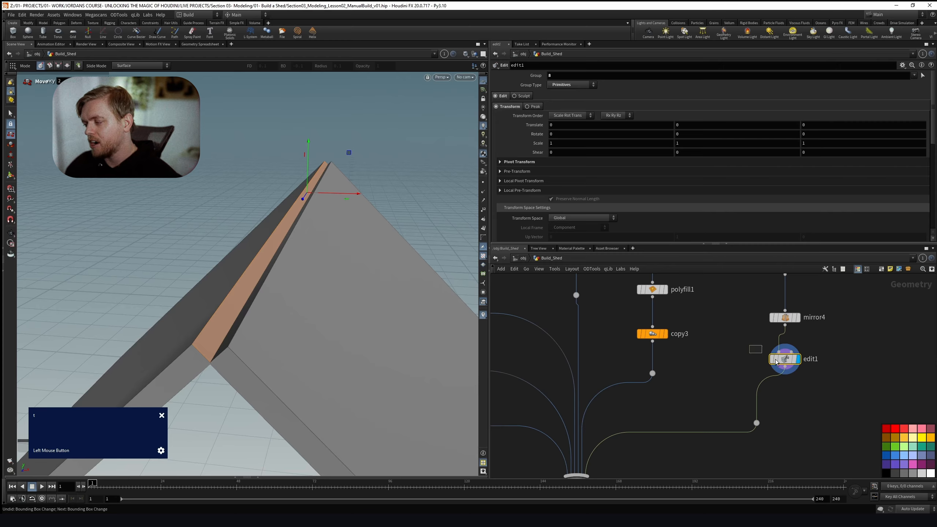
key("Delete")
Add an Edit node after mirror4 and set its group to the mirrored panel's ridge end face
key("Tab")
type("edir")
key("Return")
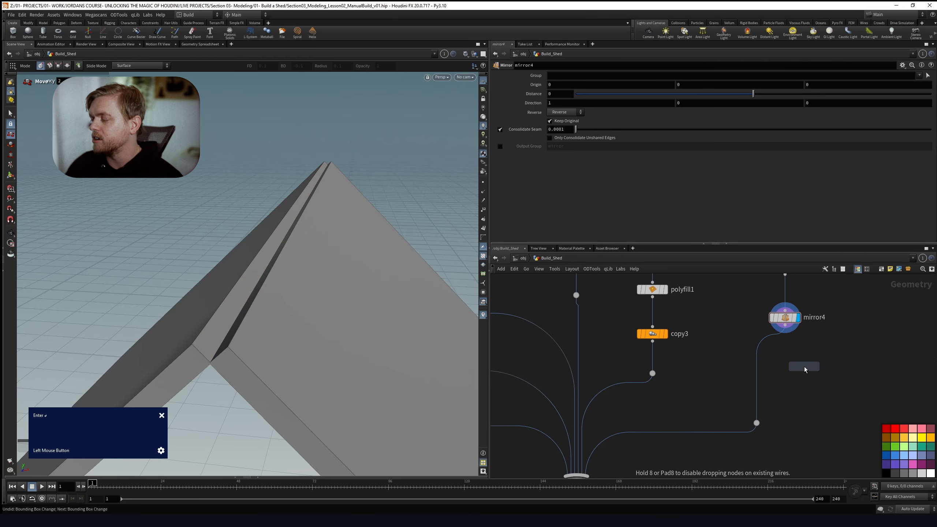
left_click(785, 370)
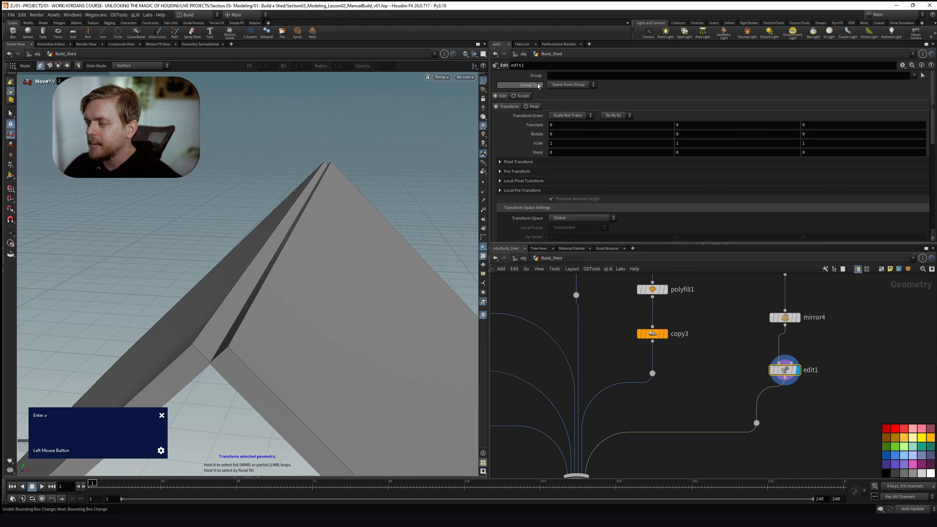
left_click(922, 77)
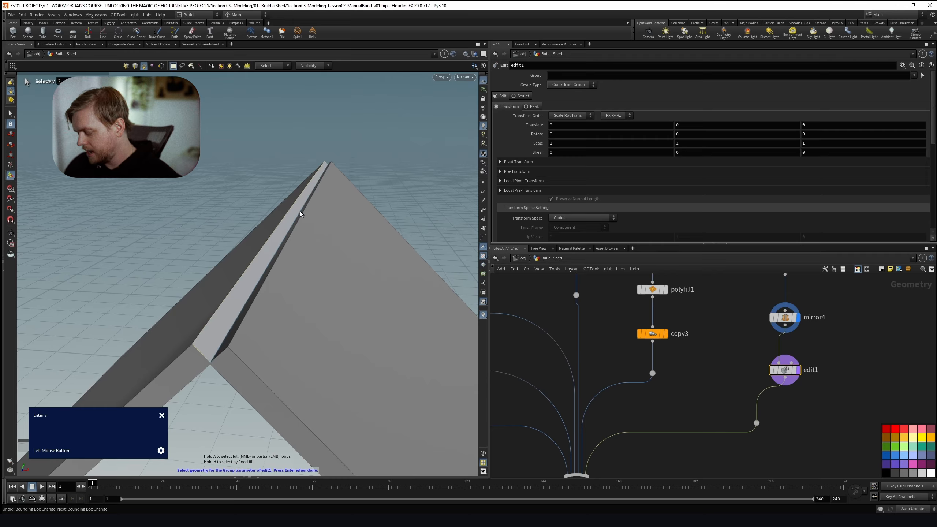
left_click(300, 212)
key("Return")
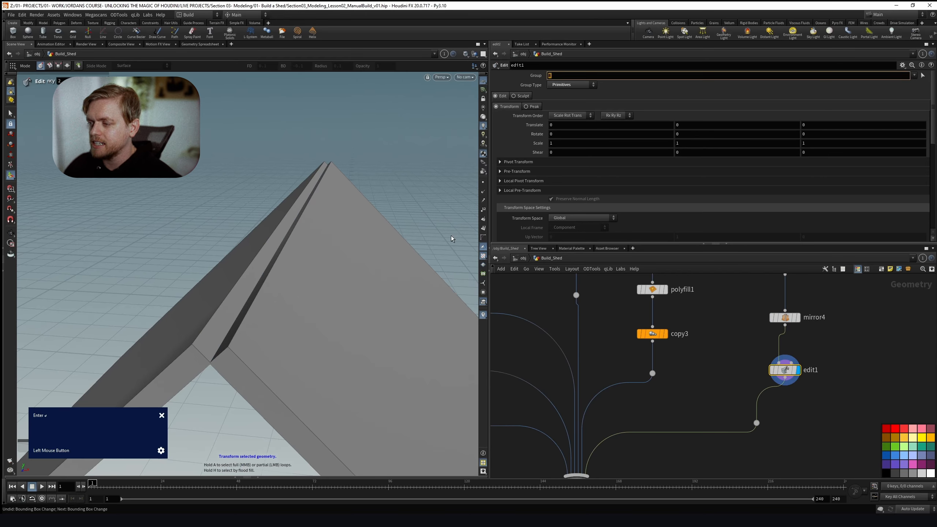
Turn on primitive numbers and examine which face at the roof ridge the Edit group covers
left_click(483, 229)
left_click_drag(342, 207, 481, 227, "alt")
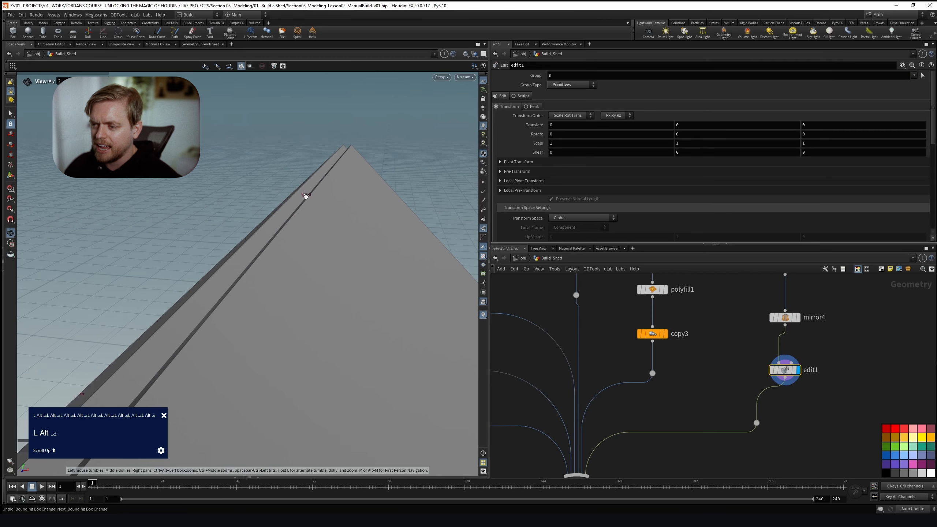
left_click_drag(301, 195, 363, 174, "alt")
right_click_drag(311, 147, 297, 188, "alt")
scroll(297, 188, "up", 3, "alt")
scroll(795, 329, "up", 3)
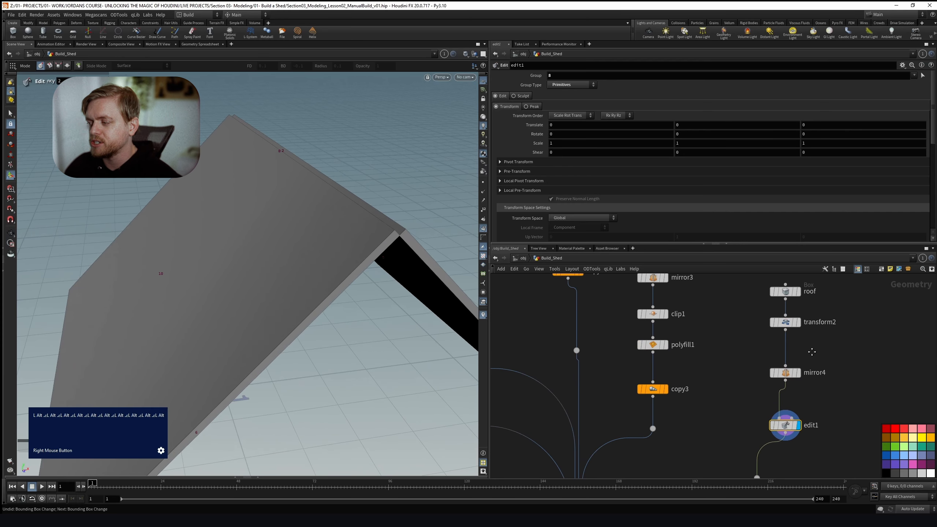
left_click_drag(207, 259, 314, 212, "alt")
key("Return")
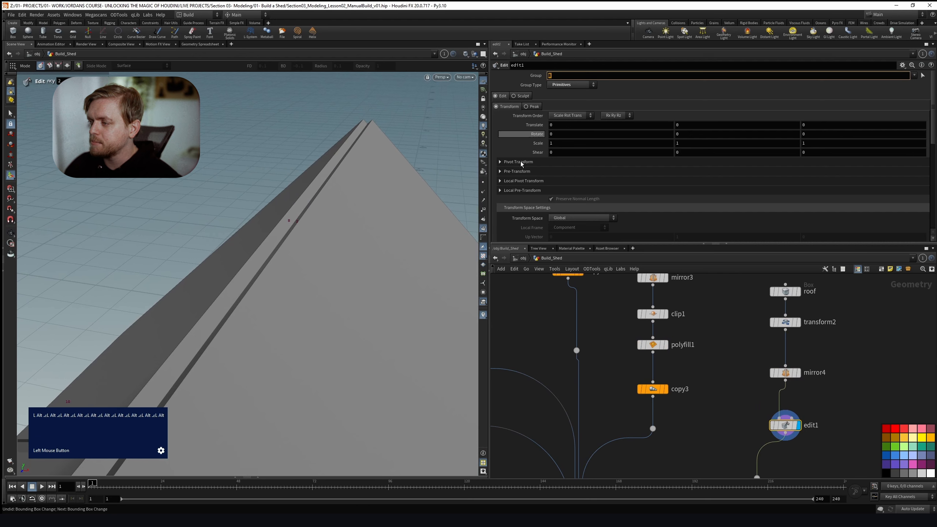
Set the Edit node's pivot translate to 0.74 in Y and turn on pivot mode for its handle
left_click_drag(227, 146, 243, 229, "alt")
scroll(235, 252, "down", 5, "alt")
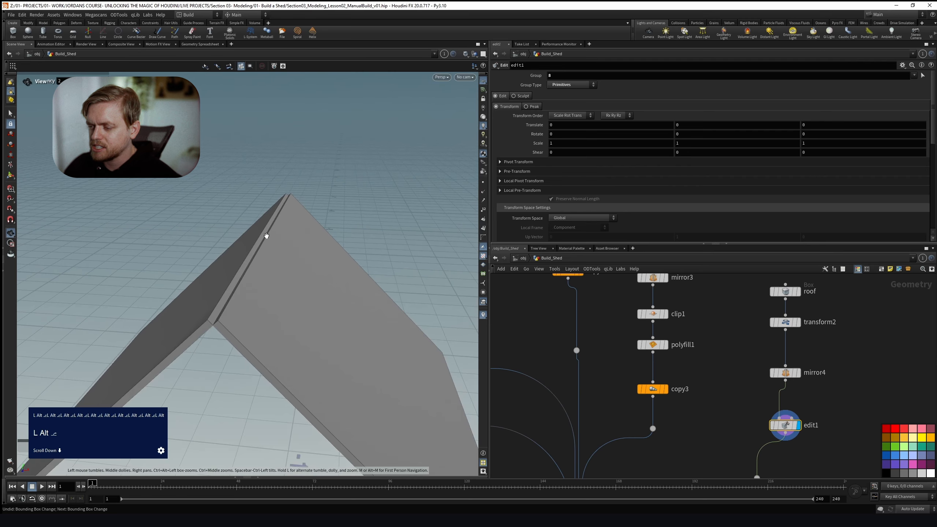
right_click_drag(291, 297, 295, 214, "alt")
right_click_drag(288, 316, 288, 279, "alt")
scroll(288, 239, "down", 2, "alt")
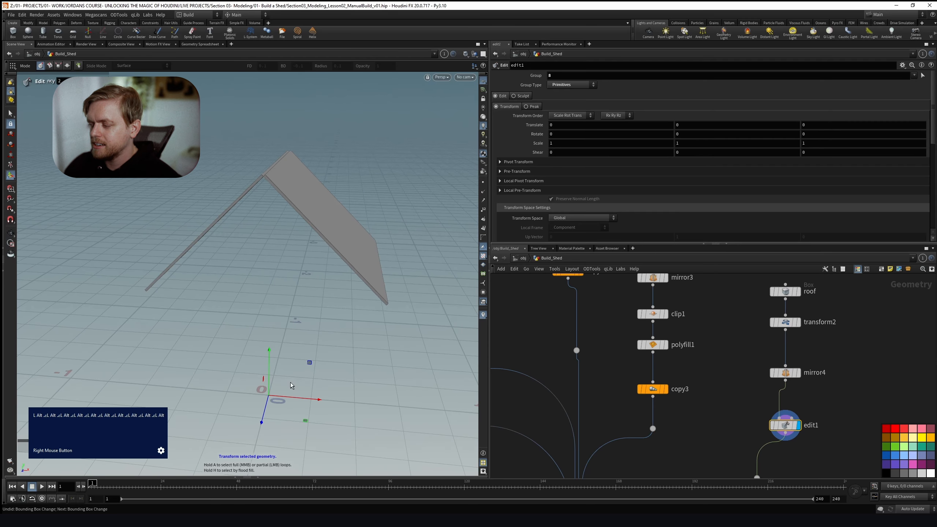
right_click(269, 397)
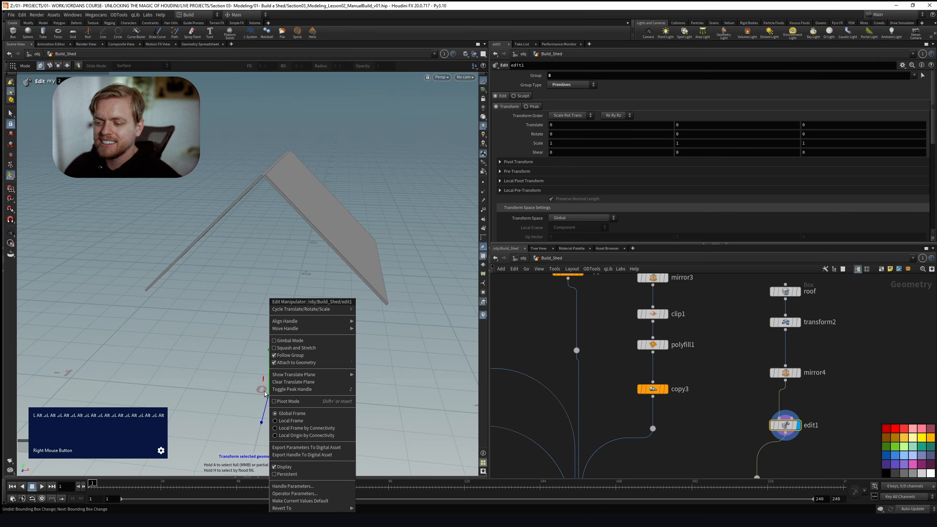
left_click(260, 394)
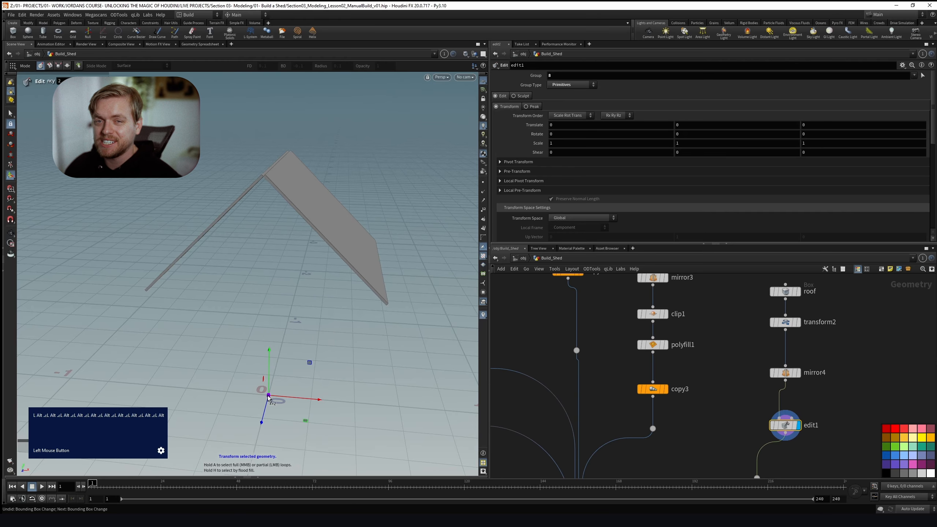
left_click(516, 162)
middle_click(690, 172)
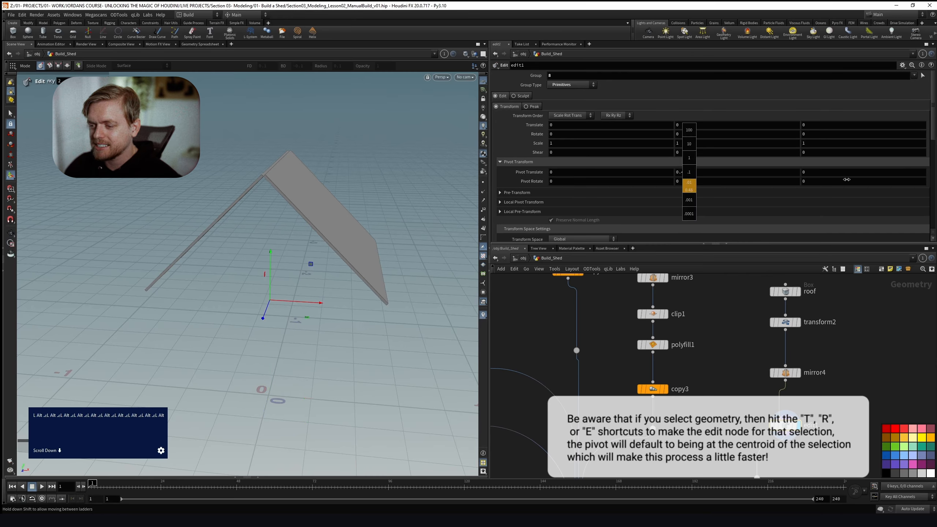
middle_click_drag(927, 171, 926, 171)
right_click(270, 245)
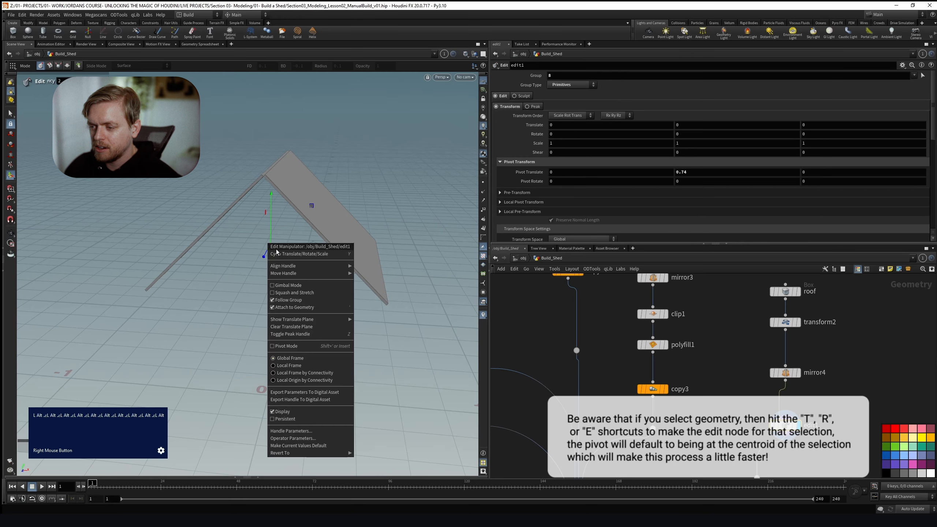
left_click(272, 348)
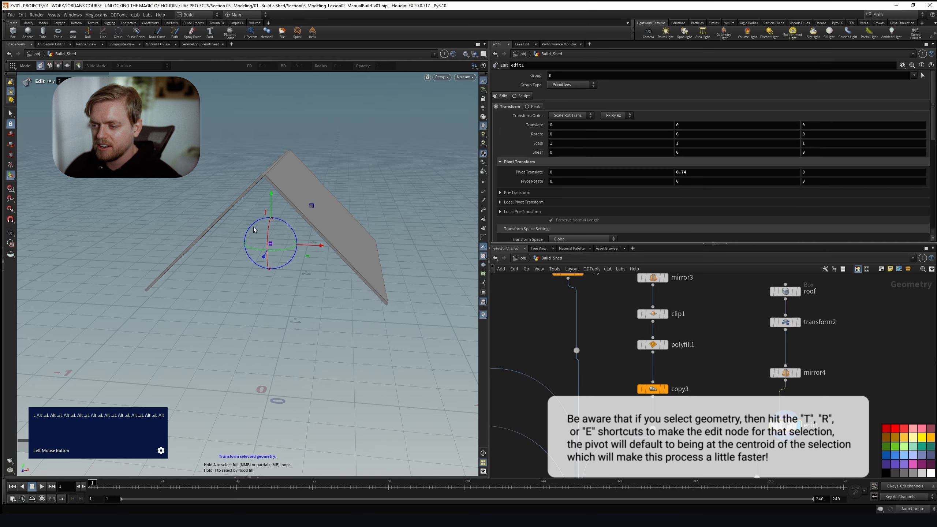
Place the pivot on the ridge end face at about X -0.0037, Y 1.0645, rotated about -45 degrees in Z, and turn off pivot mode
left_click_drag(274, 201, 272, 136)
key("space+3")
scroll(298, 260, "up", 5)
scroll(298, 259, "up", 1, "alt")
right_click_drag(298, 259, 298, 288, "alt")
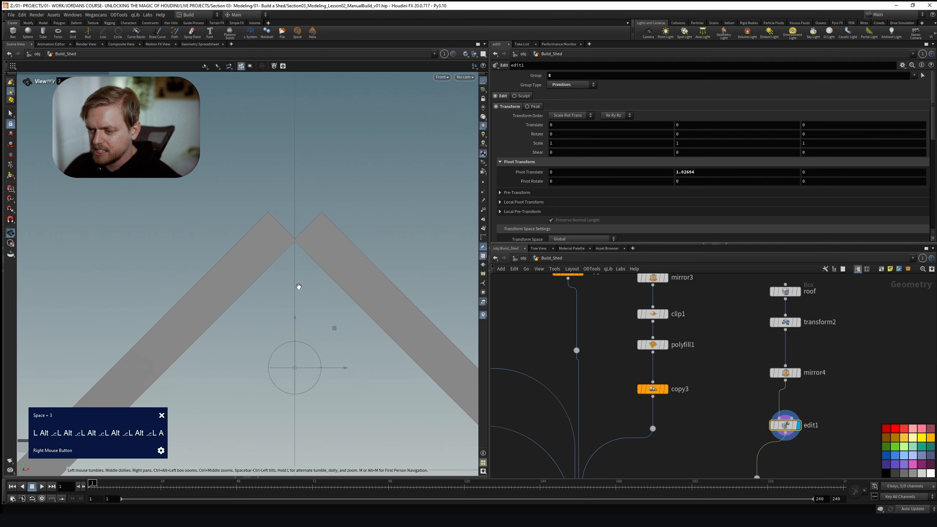
left_click_drag(296, 316, 296, 176)
left_click_drag(343, 227, 306, 229)
right_click(280, 225)
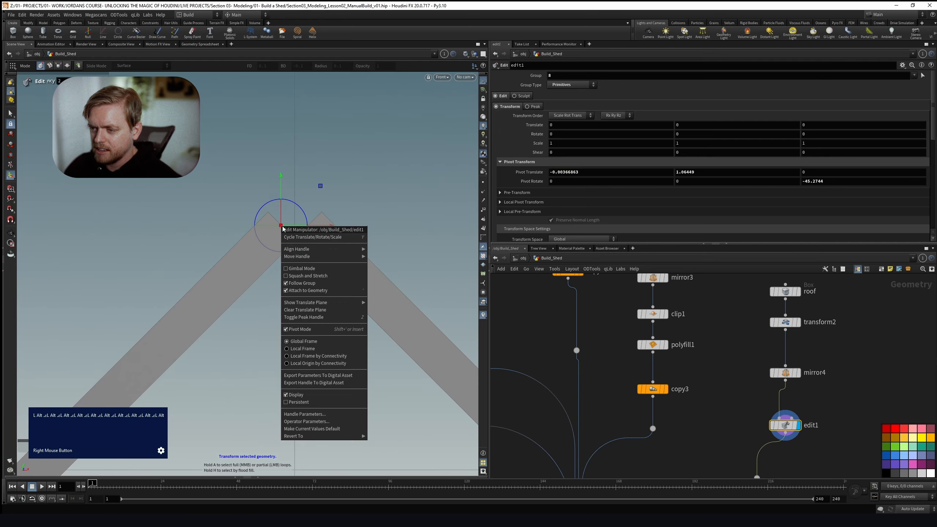
left_click(301, 330)
Move the mirrored panel's ridge end face by about -0.0007 in X and 0.01 in Y, and check the ridge in perspective
left_click_drag(321, 186, 348, 157)
key("space+1")
scroll(269, 168, "up", 6, "alt")
left_click_drag(287, 195, 299, 222, "alt")
scroll(300, 222, "down", 1, "alt")
right_click_drag(321, 218, 306, 231, "alt")
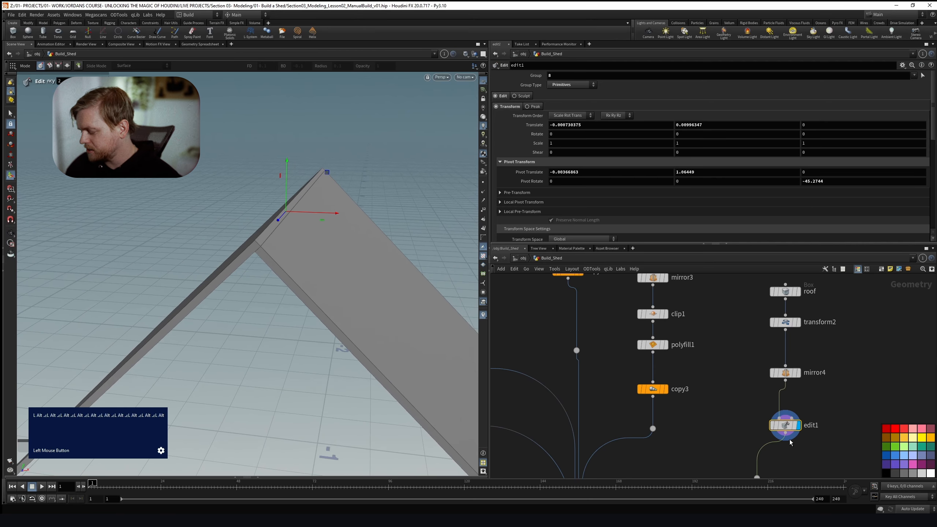
Delete the edit1 node and insert a PolyExtrude node below mirror4 in the roof branch
key("Delete")
key("Tab")
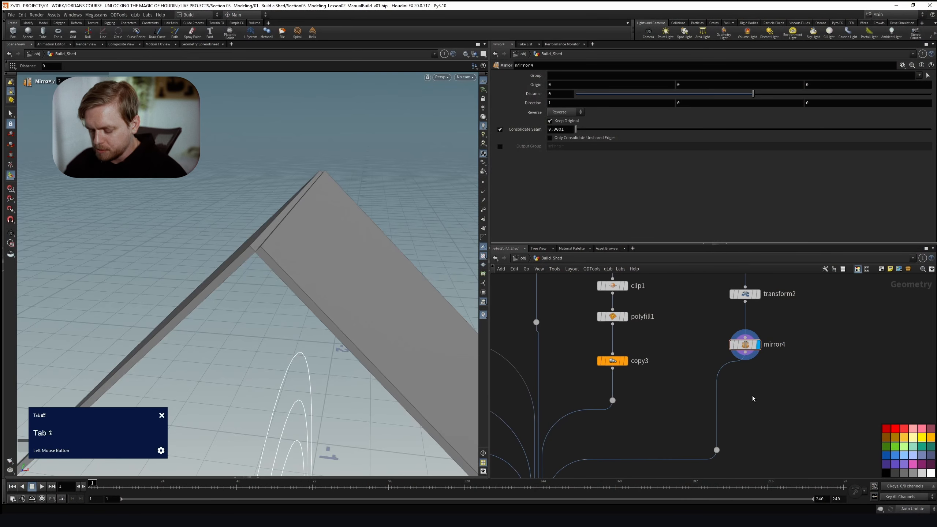
key("Tab")
type("poly")
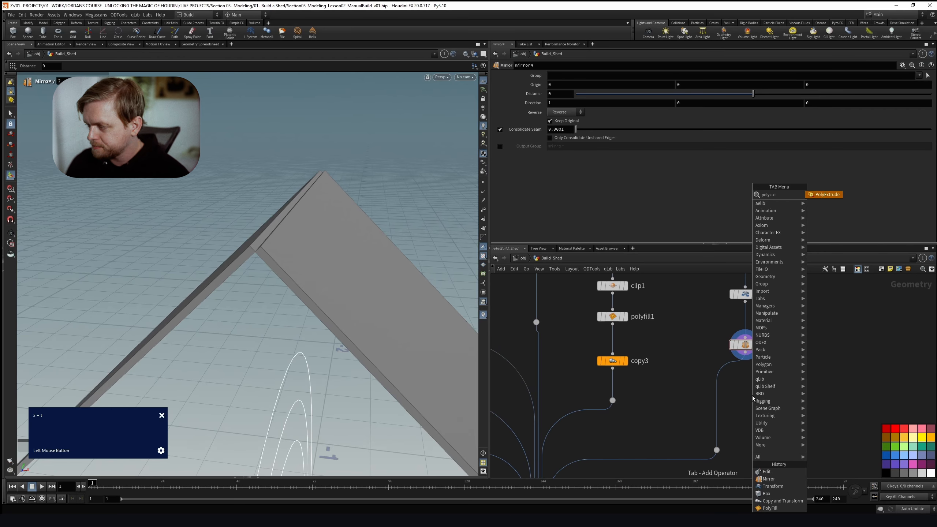
key("Return")
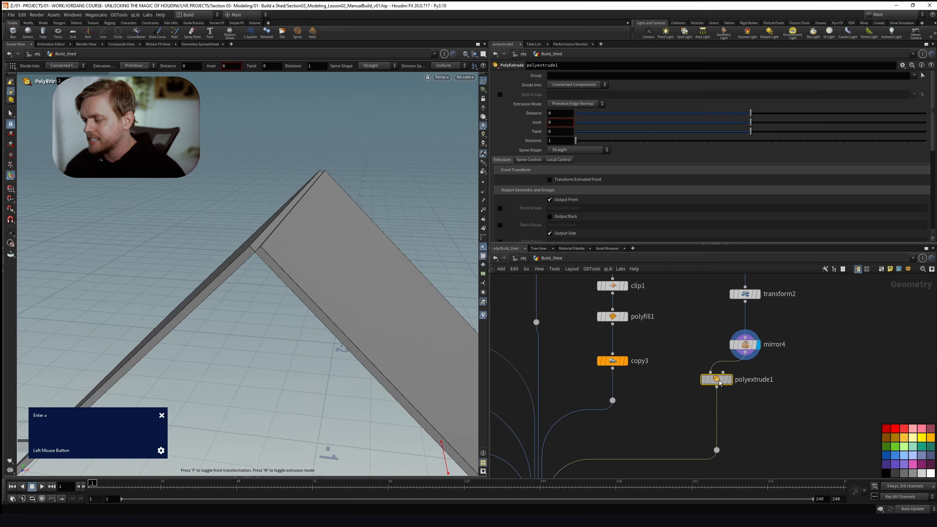
left_click(751, 394)
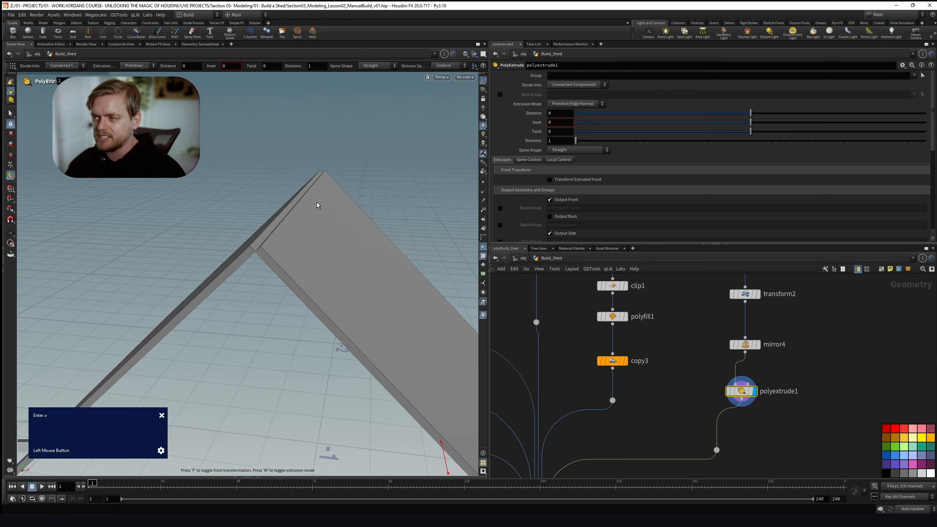
Set the PolyExtrude group to the mirrored panel's end face at the roof ridge
left_click(923, 75)
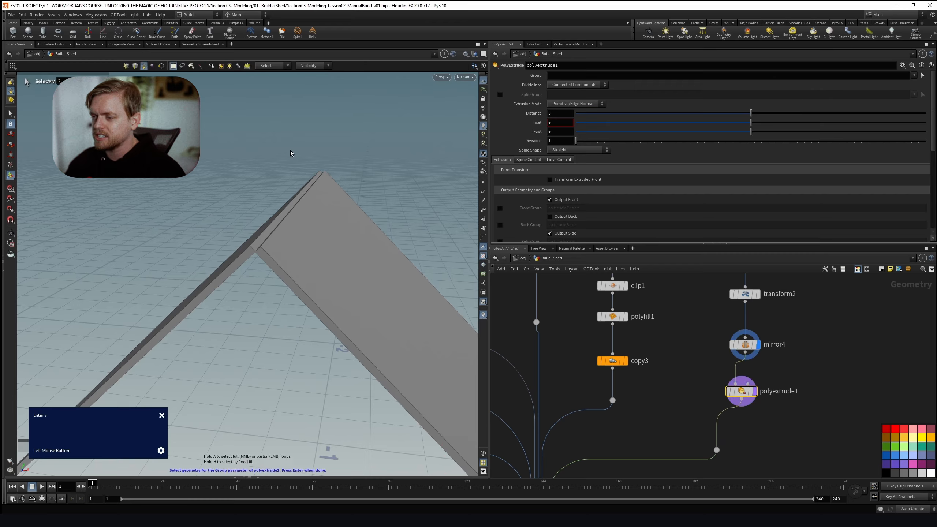
left_click(288, 212)
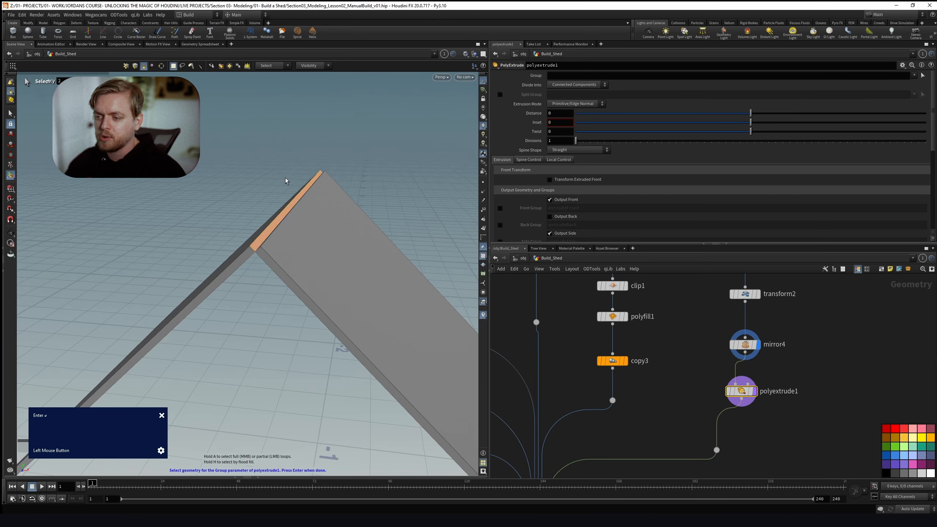
key("Return")
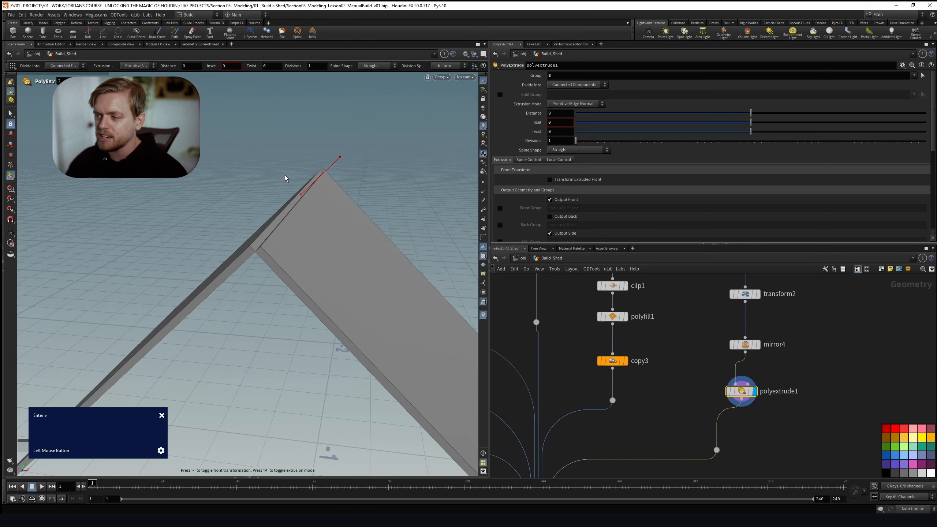
Extrude the ridge end face by a distance of about 0.0099 to close the gap between the roof panels
right_click_drag(317, 214, 286, 222, "alt")
left_click_drag(287, 222, 286, 255, "alt")
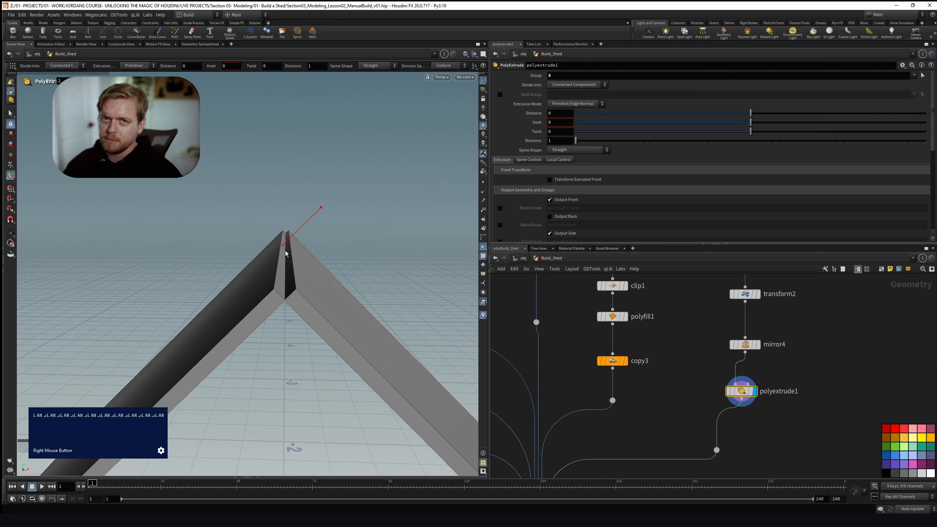
left_click_drag(288, 228, 284, 251, "alt")
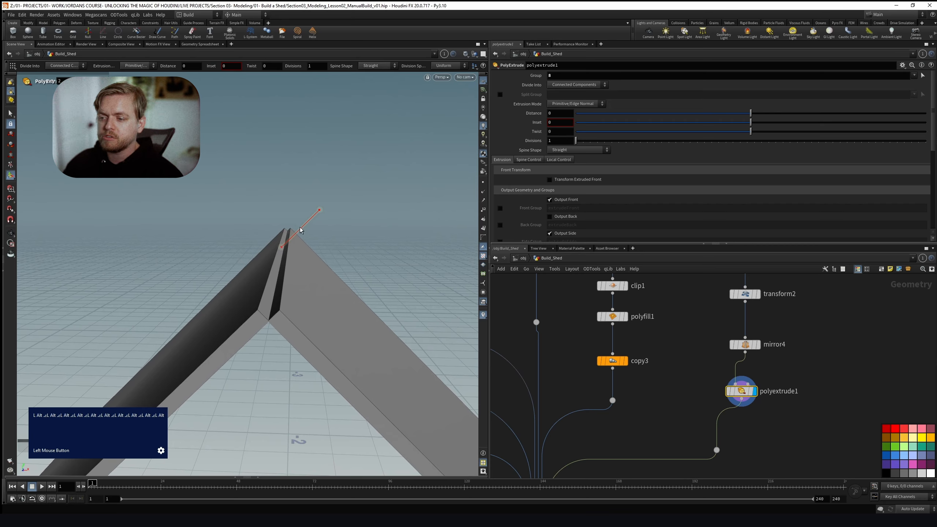
left_click_drag(296, 240, 282, 240, "alt")
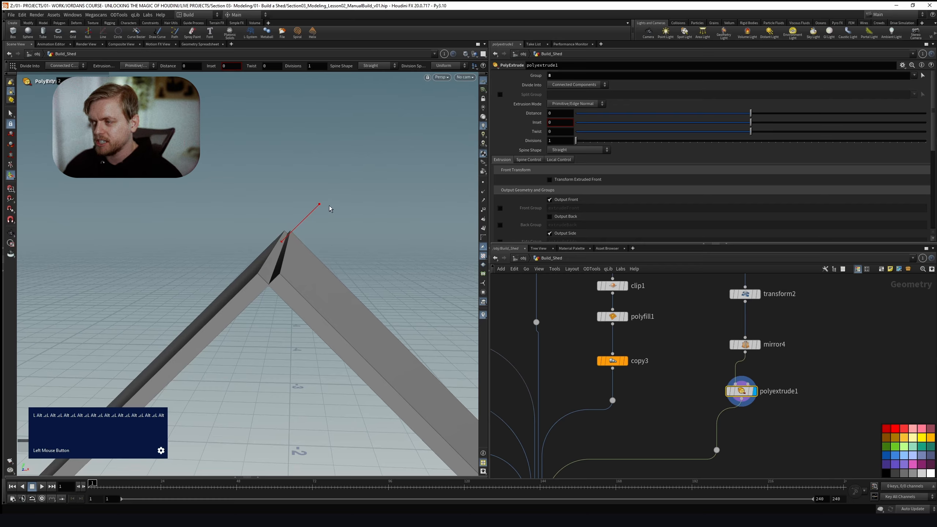
left_click_drag(320, 210, 320, 209)
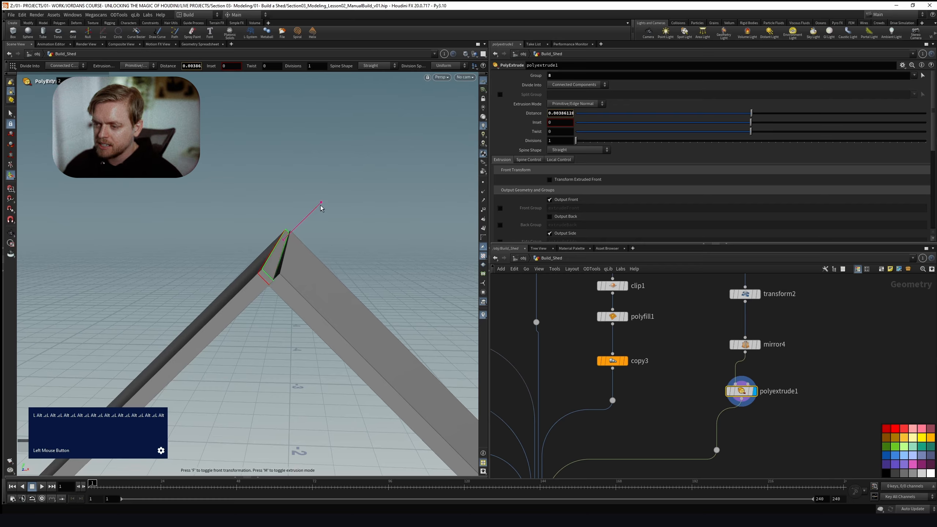
left_click_drag(324, 206, 299, 238)
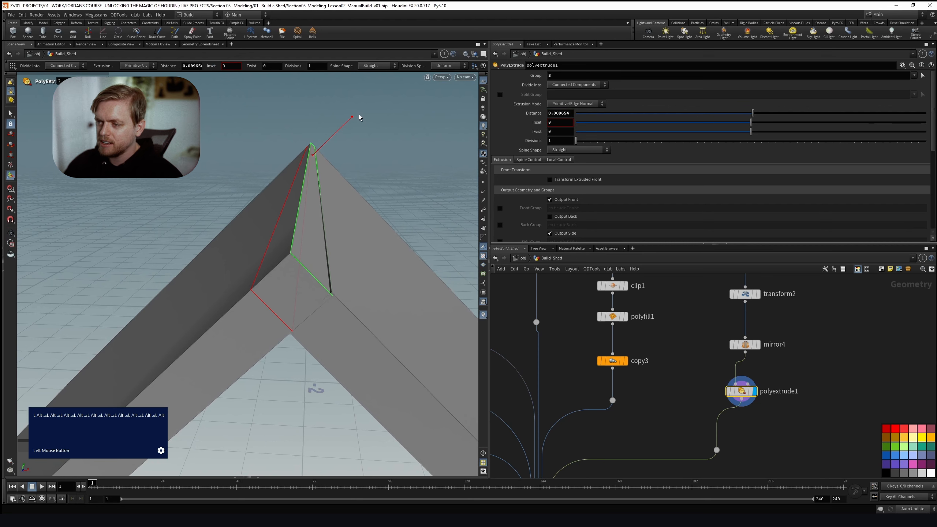
left_click_drag(354, 118, 325, 245)
scroll(324, 233, "down", 3)
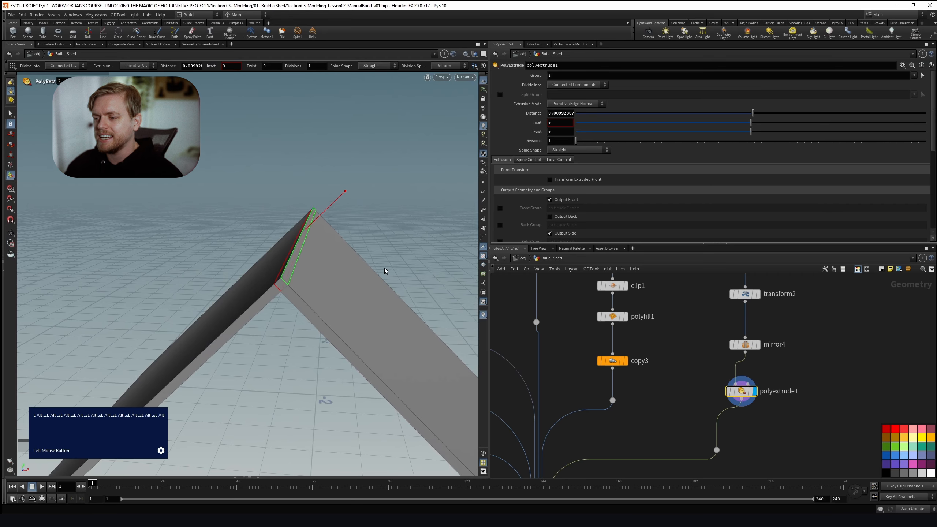
Examine the extruded ridge joint and both roof panels from several angles in perspective
scroll(342, 295, "down", 2)
right_click_drag(338, 276, 327, 269, "alt")
key("space+1")
left_click_drag(329, 271, 330, 272, "alt")
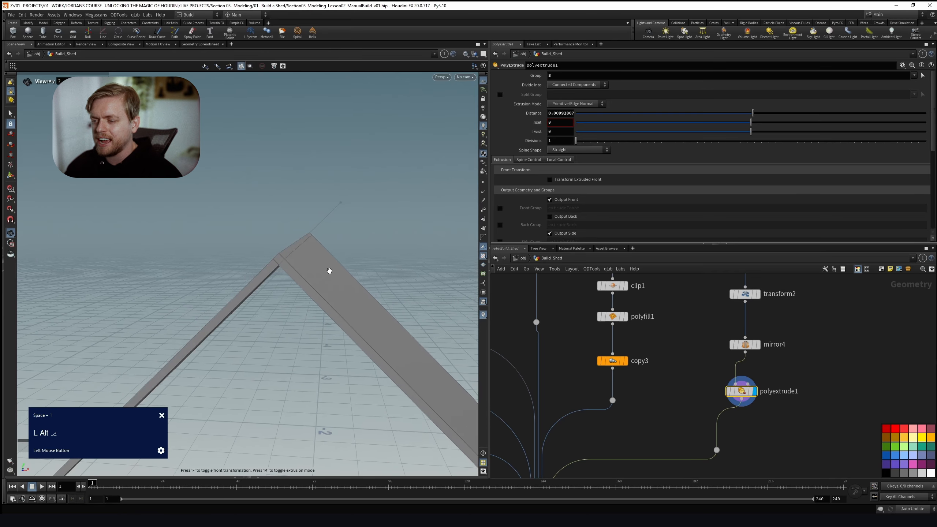
scroll(328, 273, "down", 1, "alt")
right_click_drag(326, 274, 328, 272, "alt")
left_click_drag(329, 272, 332, 264, "alt")
right_click_drag(333, 263, 326, 250, "alt")
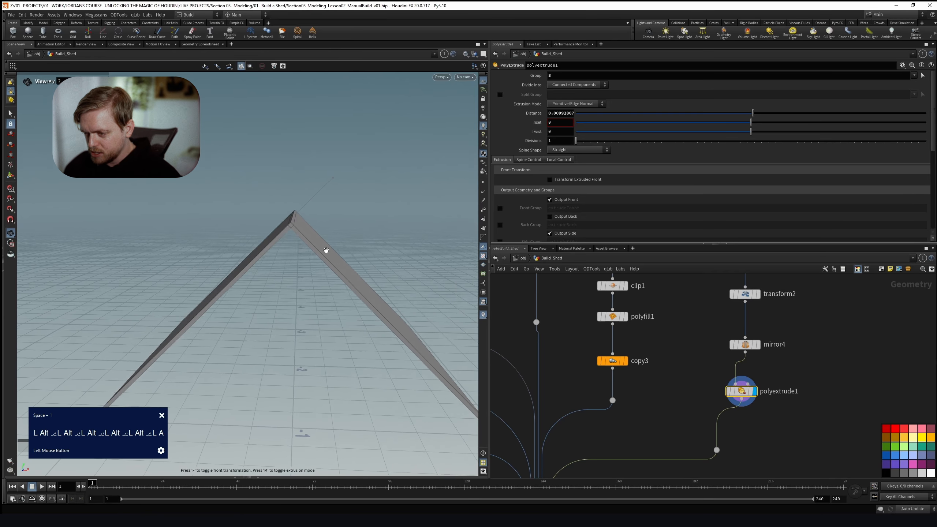
left_click_drag(327, 250, 328, 253, "alt")
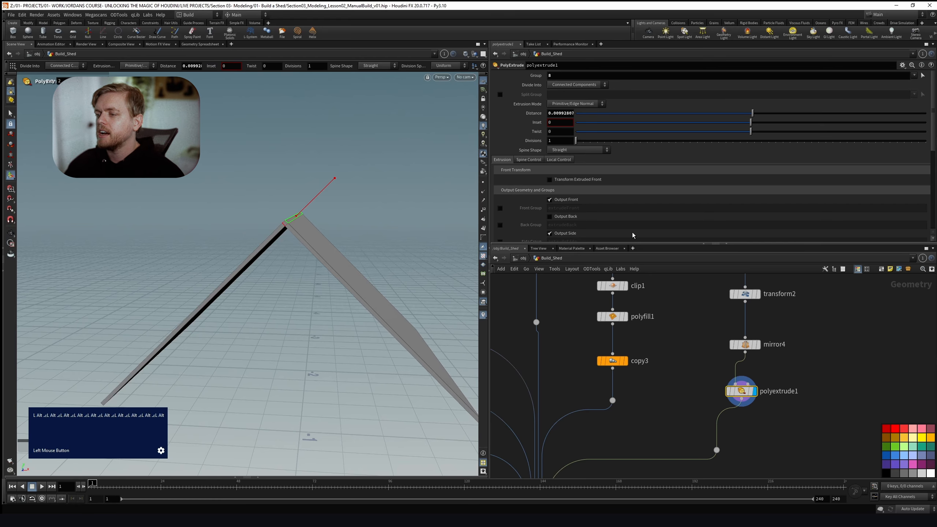
left_click_drag(321, 248, 352, 224, "alt")
Display the merge1 node and view the roof together with the rest of the shed
middle_click_drag(631, 437, 664, 387)
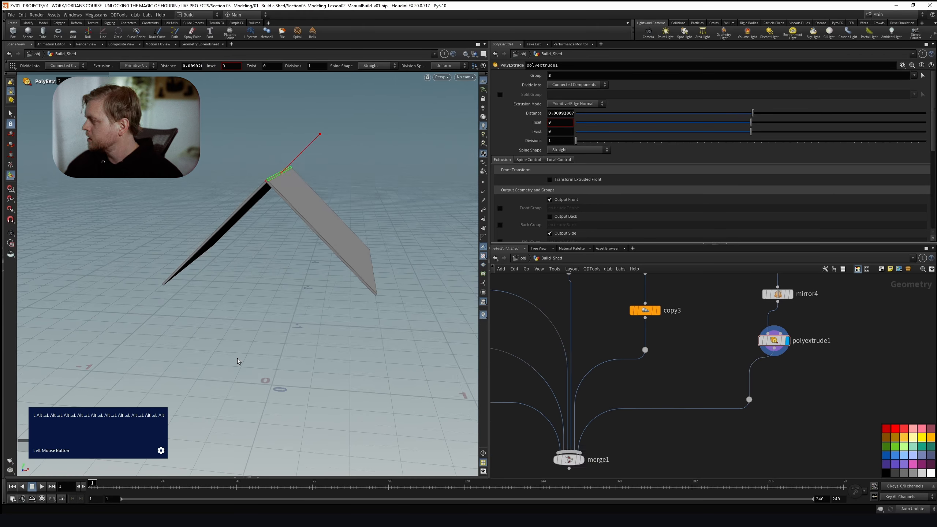
left_click(582, 467)
left_click(567, 459)
left_click_drag(306, 316, 314, 216, "alt")
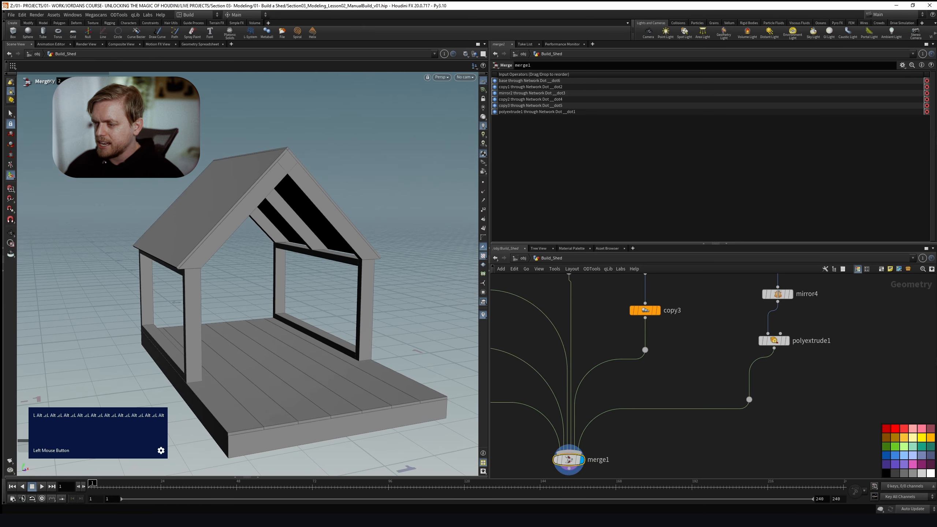
left_click_drag(325, 254, 310, 230, "alt")
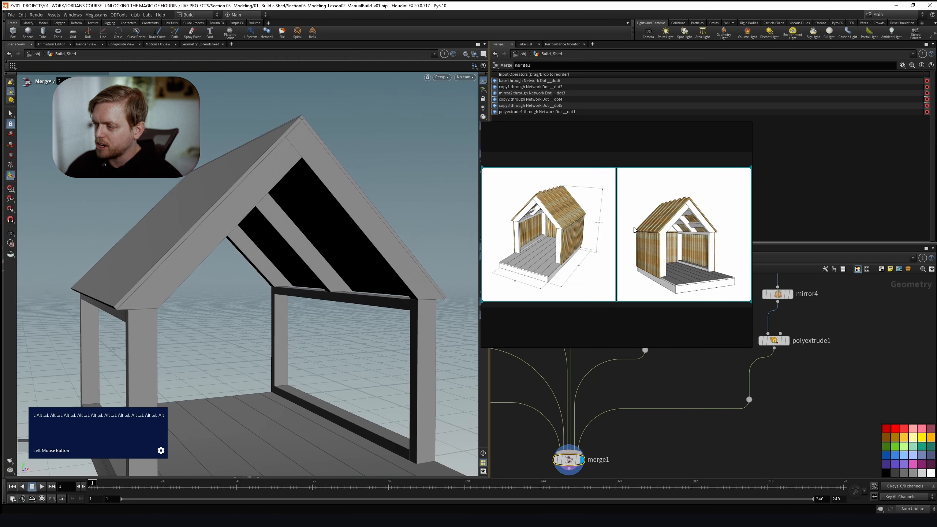
Examine the supports between the roof beams in the shed reference image
scroll(664, 223, "up", 8)
right_click_drag(712, 234, 599, 243)
left_click_drag(599, 242, 482, 234, "alt")
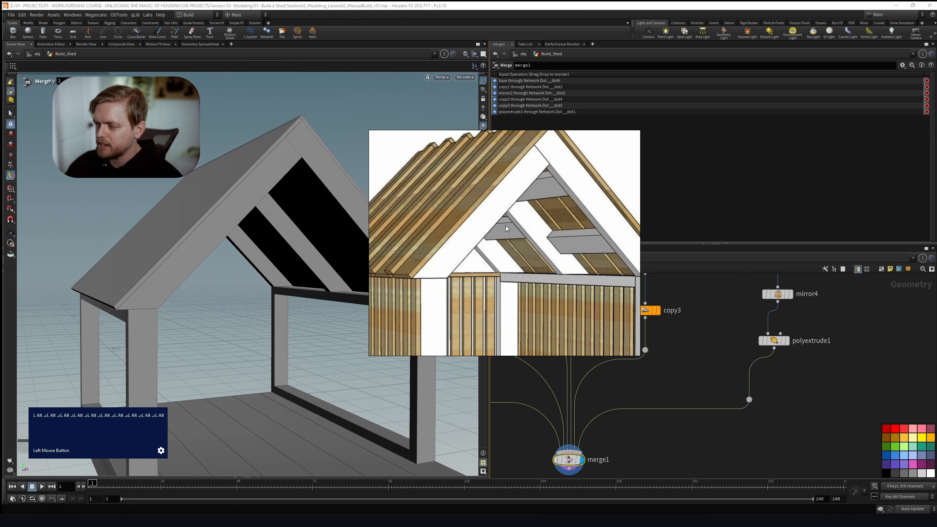
scroll(520, 217, "down", 3)
right_click_drag(580, 162, 936, 170)
Add a Box node beside the roof branch and name it roofSupport
right_click_drag(712, 324, 609, 357, "alt")
scroll(729, 332, "down", 3)
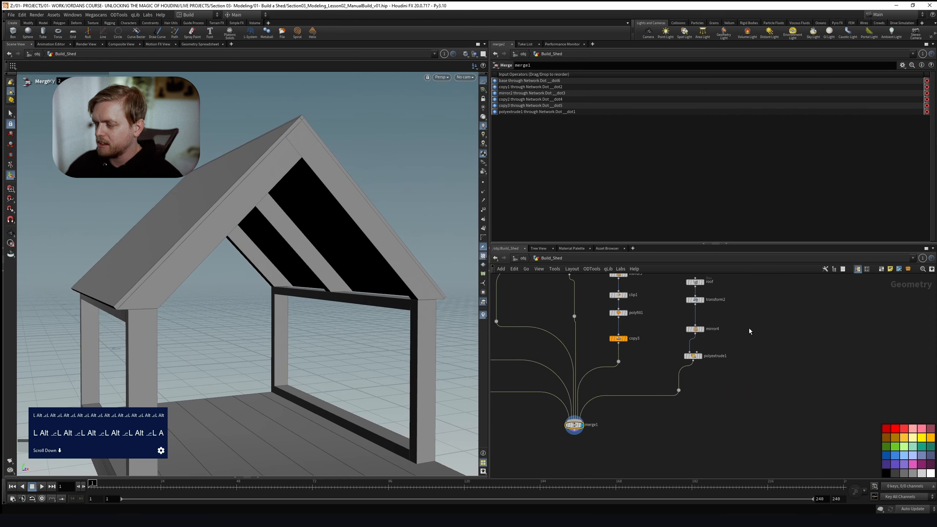
right_click_drag(772, 324, 716, 344, "alt")
left_click(716, 343)
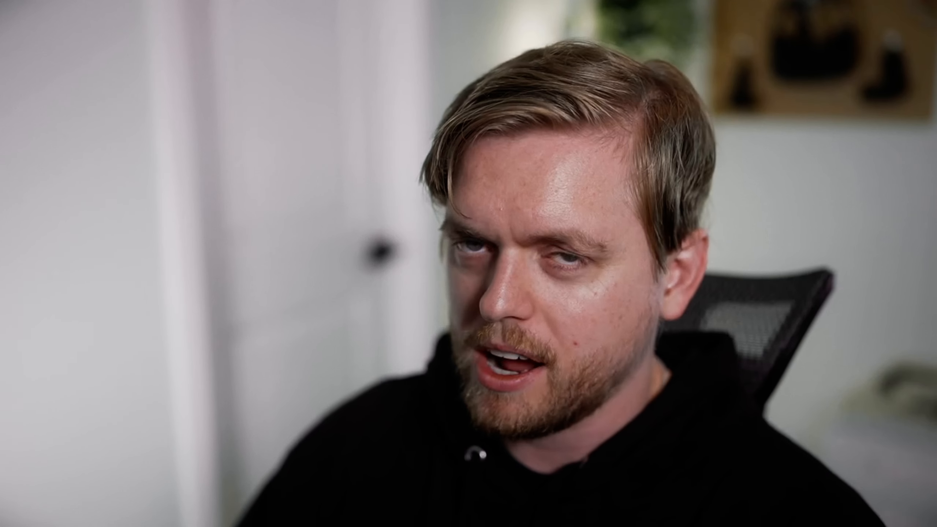
key("Tab")
type("bo")
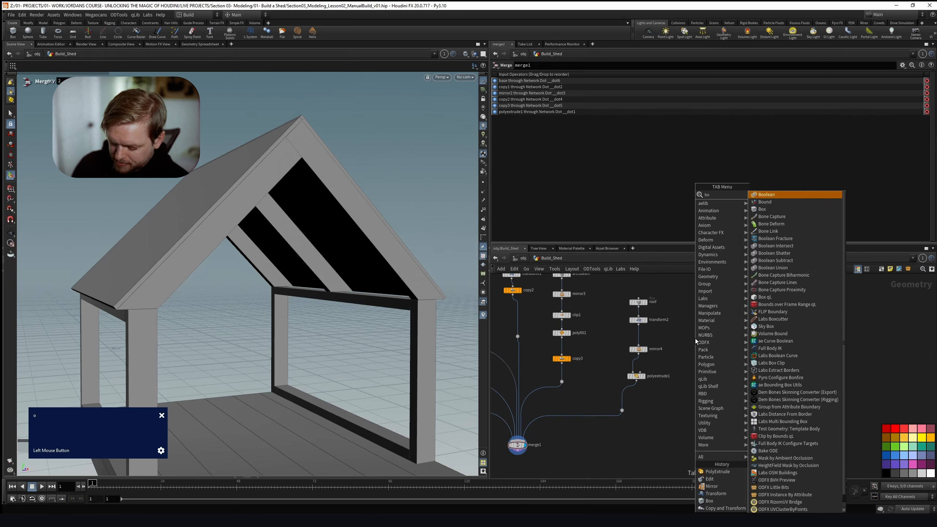
type("x")
key("Return")
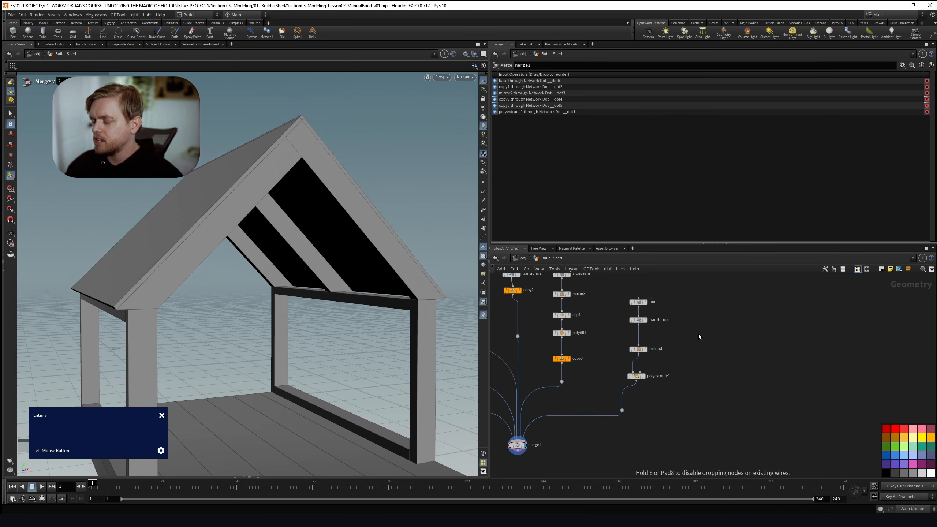
left_click(705, 343)
right_click_drag(684, 310, 700, 338)
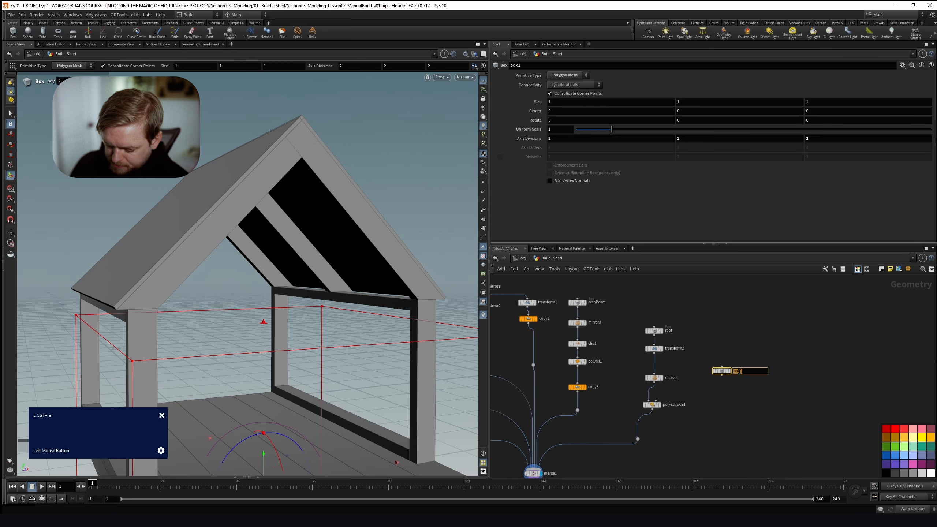
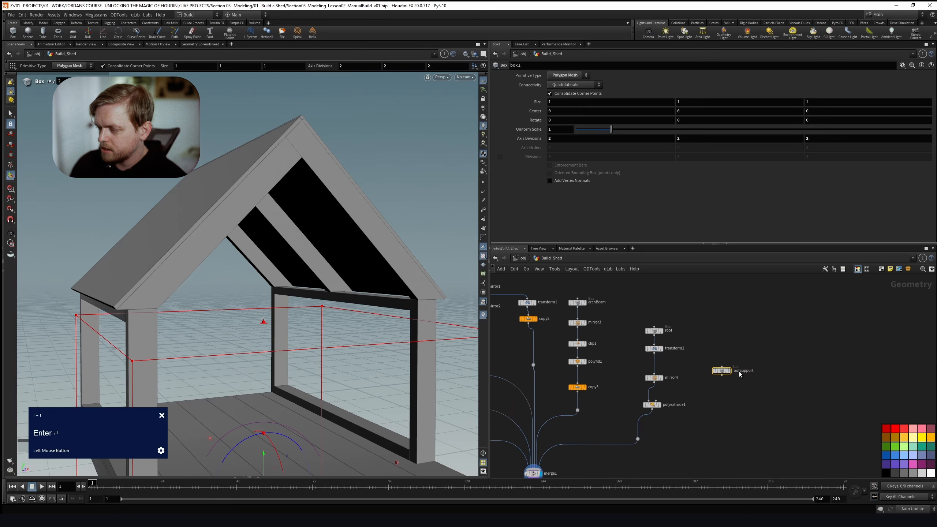
In the front view, resize the roofSupport box symmetrically to about 0.081 in X and 0.427 in Y
scroll(314, 295, "down", 4)
left_click_drag(313, 295, 296, 287, "alt")
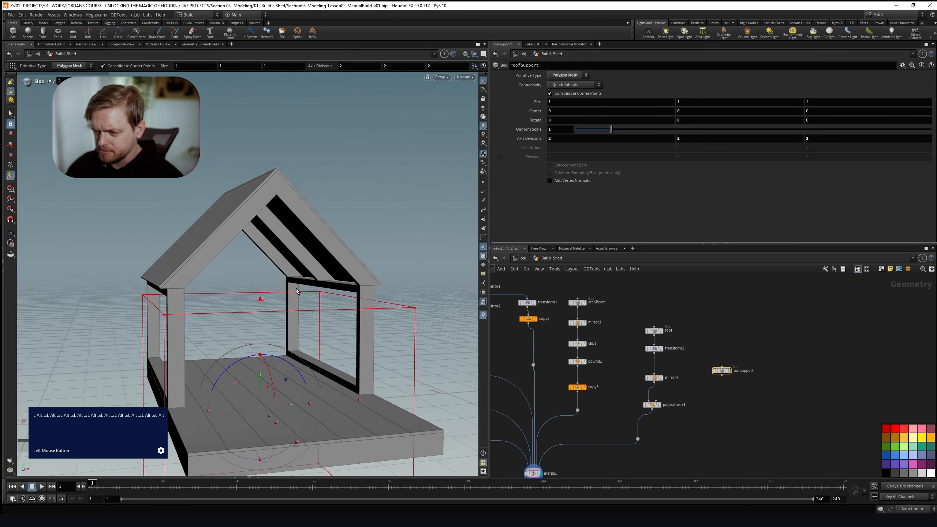
key("space+3")
scroll(296, 287, "down", 8, "alt")
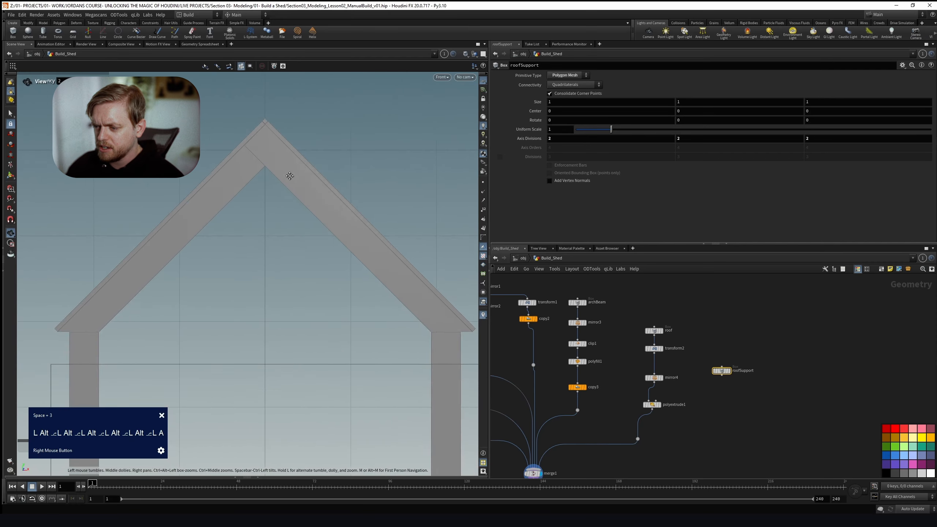
right_click_drag(289, 227, 308, 221)
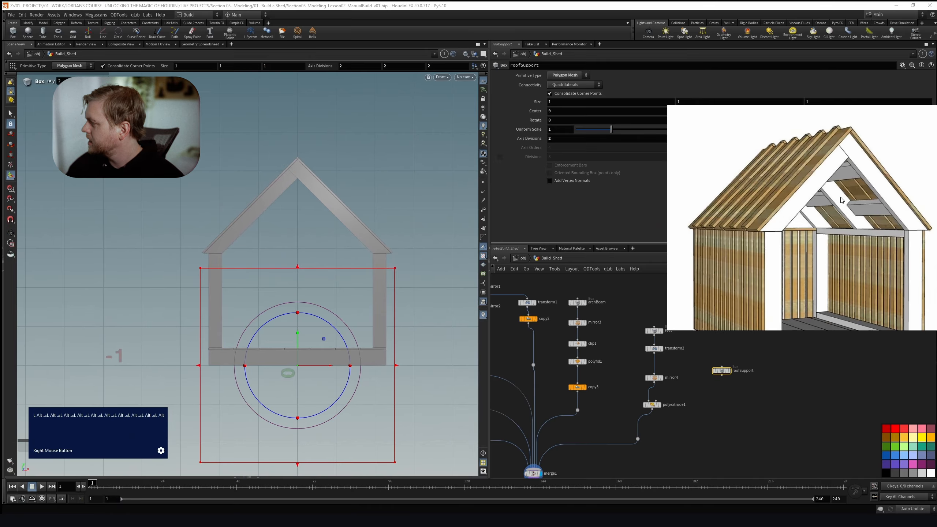
left_click_drag(199, 366, 289, 364, "shift")
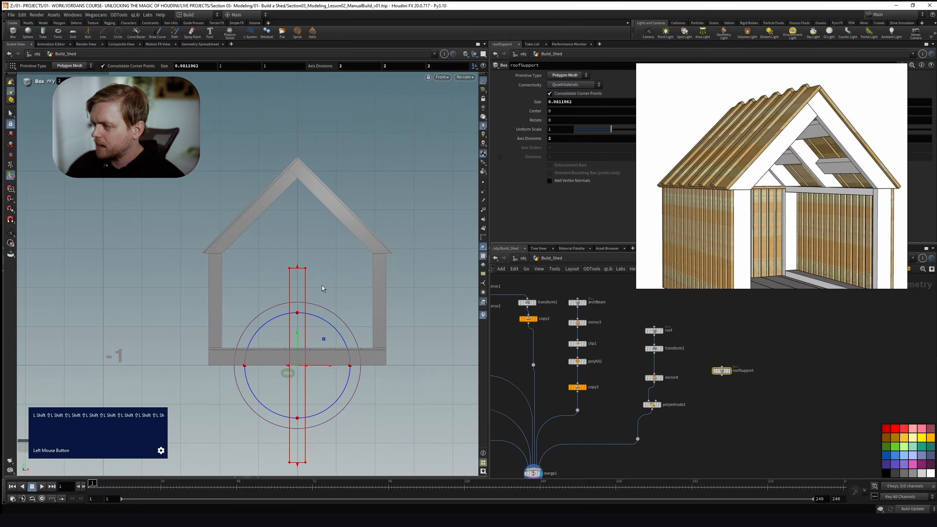
left_click_drag(297, 268, 296, 305, "shift")
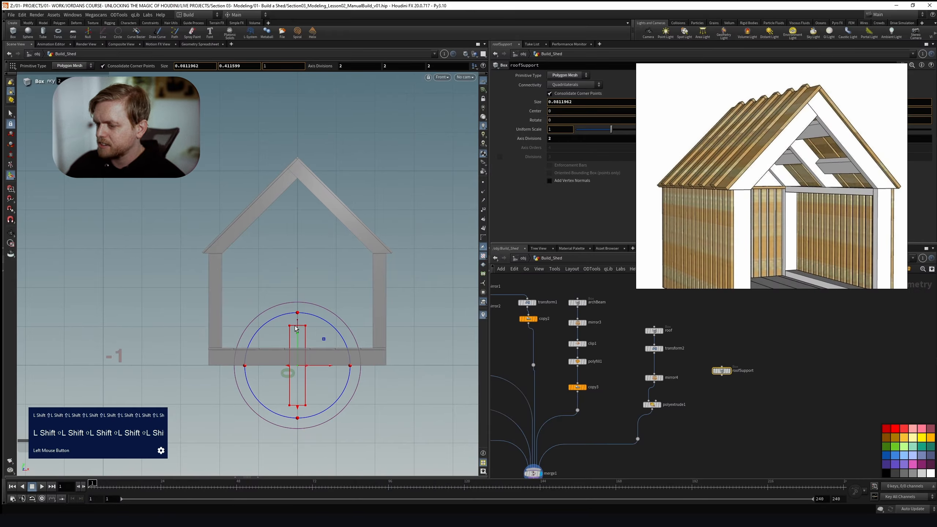
Rotate the roofSupport box 45 degrees in Z and center it along the roof slope at about X 0.206, Y 0.796
left_click_drag(324, 339, 367, 176)
right_click_drag(654, 113, 667, 290)
left_click_drag(383, 207, 376, 189)
left_click(842, 119)
type("45")
key("Return")
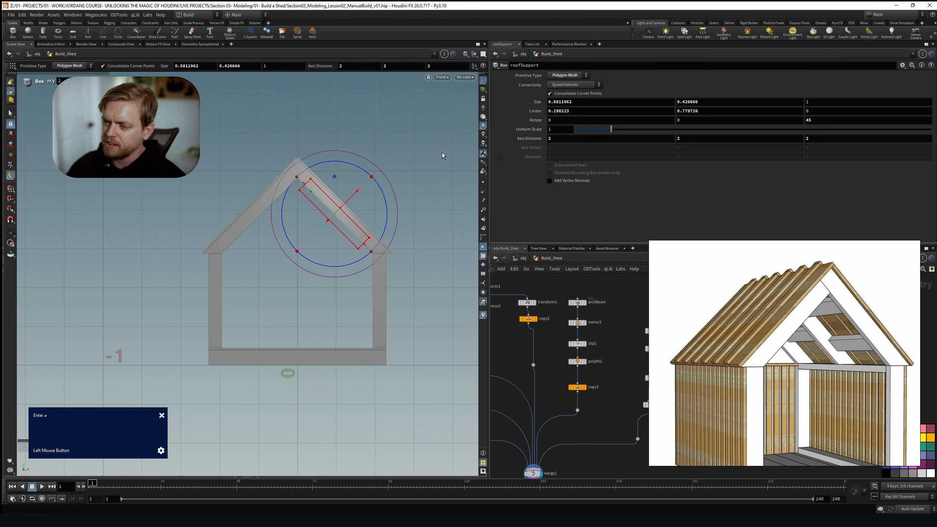
scroll(330, 198, "up", 6, "alt")
left_click_drag(362, 240, 374, 236)
In the top view, shorten the roofSupport box to about 0.44 in Z, centered at about Z 0.018
key("space+3")
key("space+2")
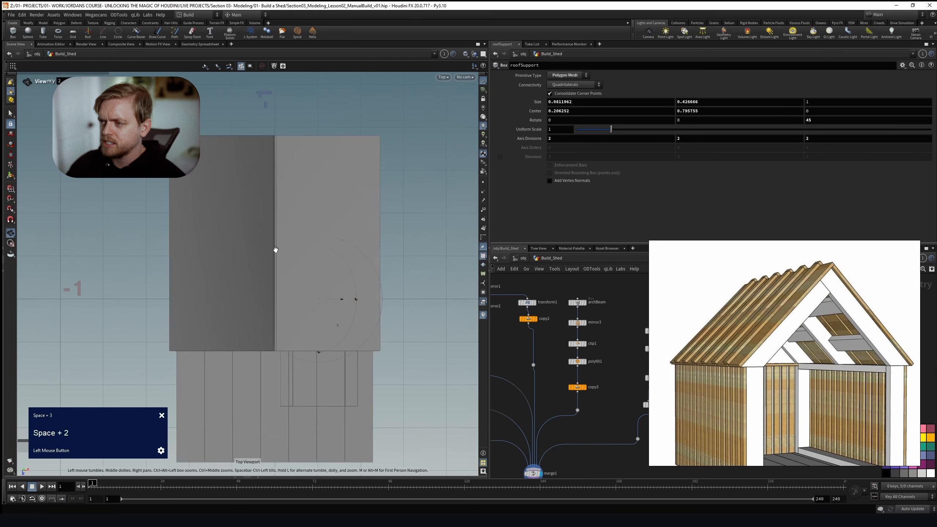
scroll(274, 247, "down", 2, "alt")
scroll(313, 266, "up", 6, "alt")
right_click_drag(322, 271, 307, 320, "alt")
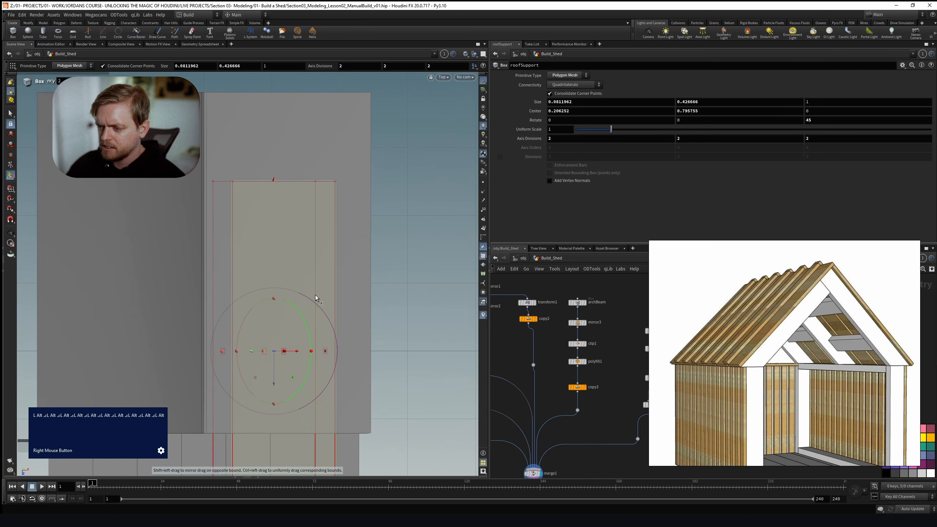
left_click_drag(274, 381, 273, 266)
key("ctrl+z")
left_click_drag(273, 92, 273, 288)
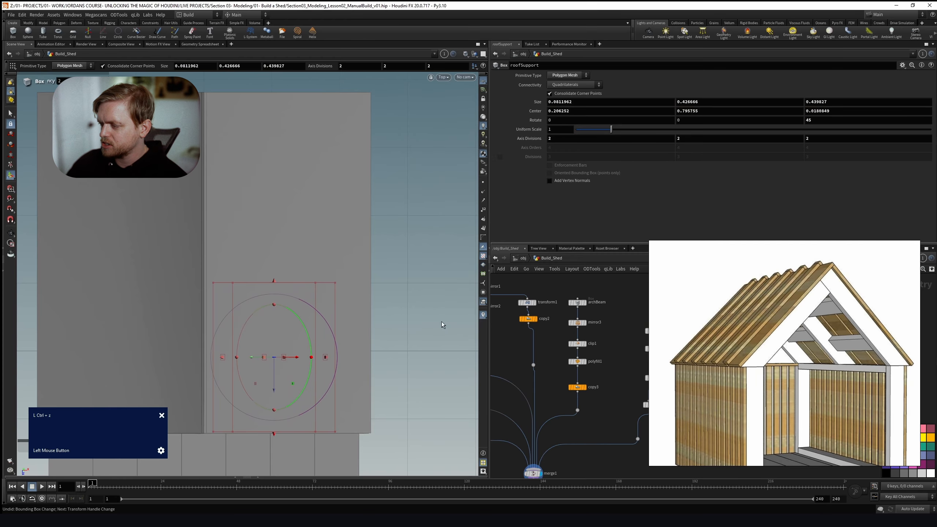
Shorten the roofSupport box to about 0.361 in Z, centered at about Z -0.021
left_click_drag(274, 434, 274, 403)
key("space+1")
left_click_drag(324, 313, 310, 245, "alt")
scroll(303, 244, "up", 2, "alt")
scroll(303, 243, "up", 1, "alt")
right_click_drag(719, 320, 936, 255)
middle_click_drag(681, 417, 698, 375)
left_click(558, 431, "ctrl")
left_click(749, 330)
right_click_drag(936, 240, 682, 325)
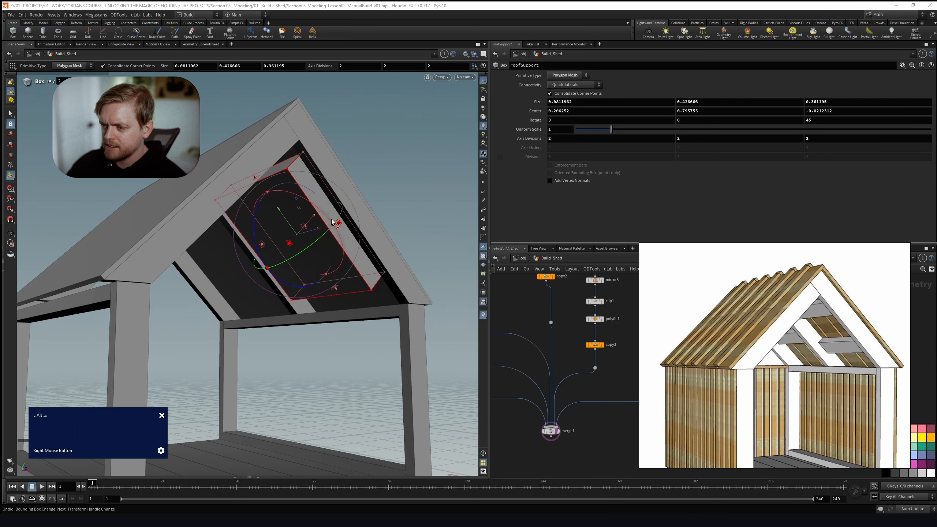
Resize the roofSupport box to about 0.044 in X, 0.113 in Y and 0.403 in Z, extending it to the inner roof beam
left_click_drag(341, 223, 258, 254)
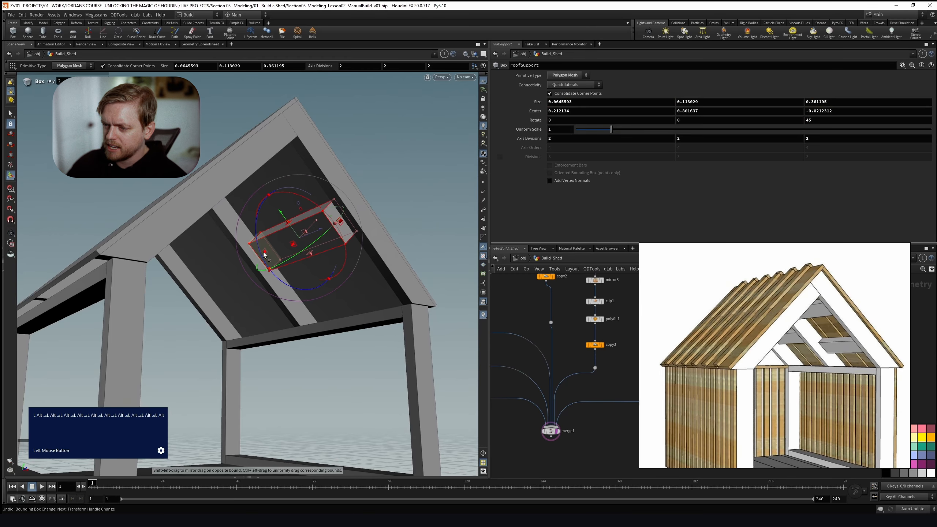
left_click_drag(264, 257, 283, 253)
scroll(238, 252, "up", 4, "alt")
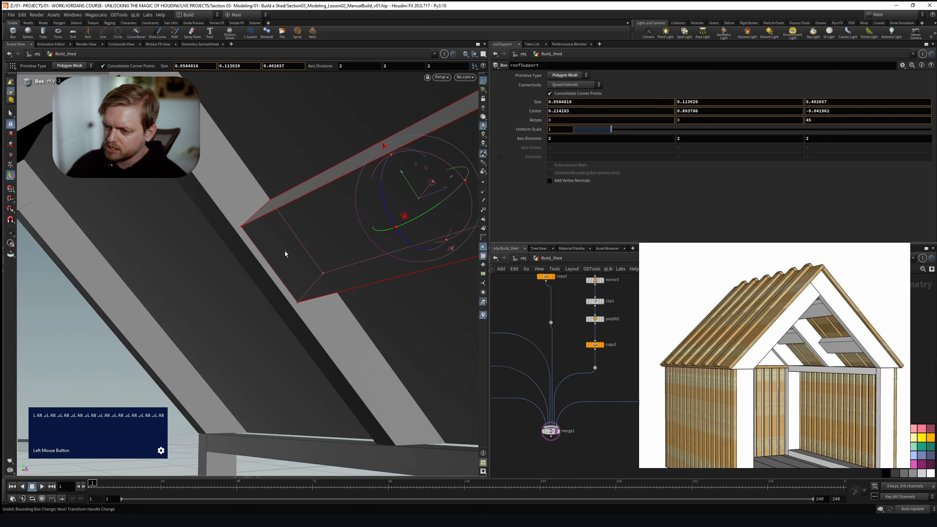
left_click_drag(286, 252, 417, 214)
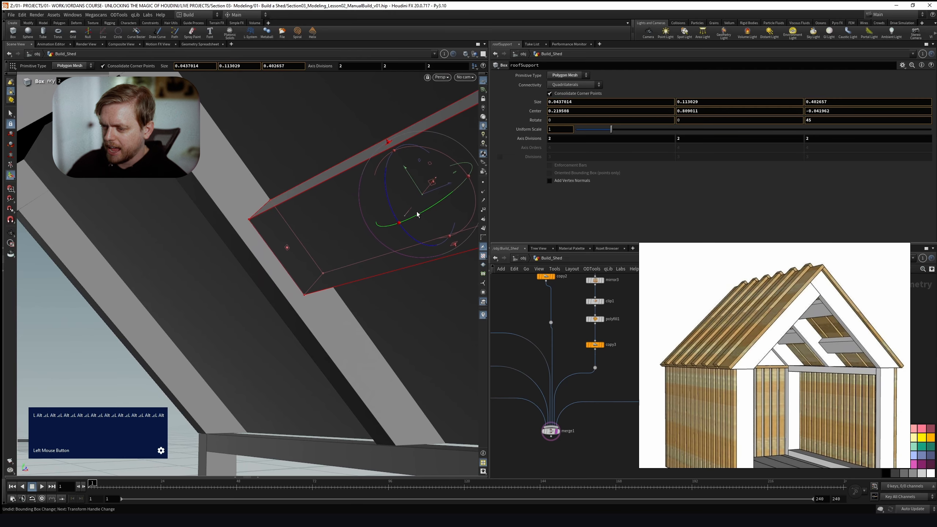
Resize roofSupport to about 0.040 × 0.079 × 0.454 and move it down the slope to about X 0.306, Y 0.725, Z -0.016
left_click_drag(419, 213, 358, 204, "alt")
left_click_drag(248, 168, 281, 157)
mouse_move(281, 220)
left_mouse_down()
mouse_move(263, 212)
mouse_move(273, 215)
left_mouse_up()
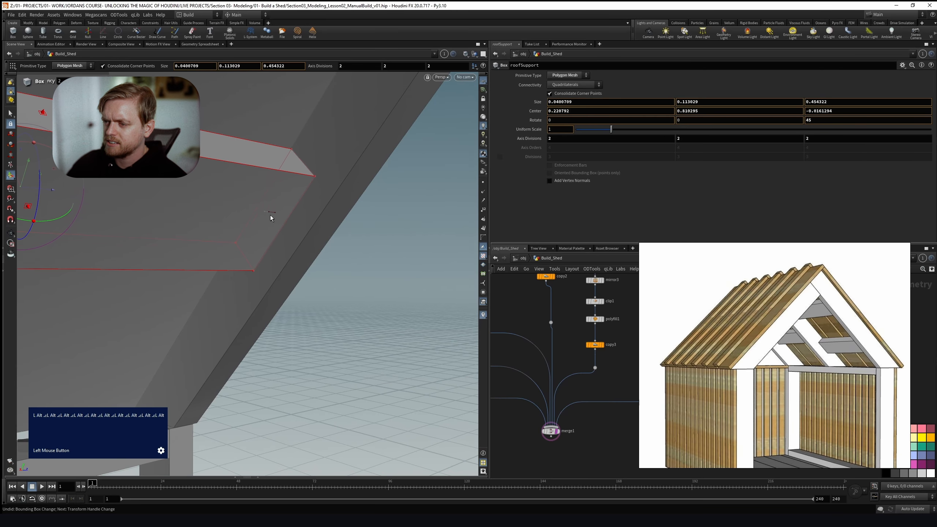
left_click_drag(270, 215, 199, 214)
right_click_drag(199, 214, 224, 204, "alt")
left_click_drag(224, 203, 296, 187, "alt")
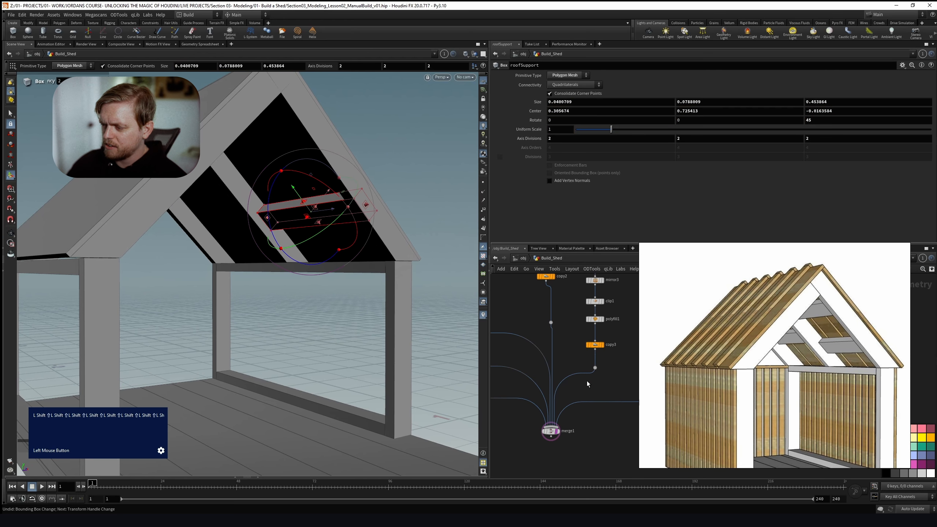
Display the merge1 result and select the merge1 node in the network
right_click_drag(587, 381, 569, 349)
left_click(533, 396)
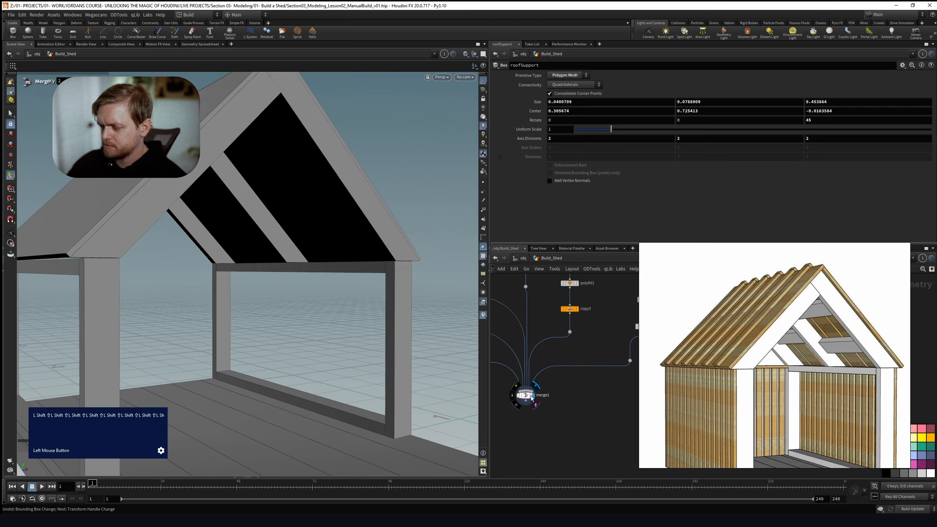
left_click(525, 395)
right_click_drag(592, 397, 613, 309)
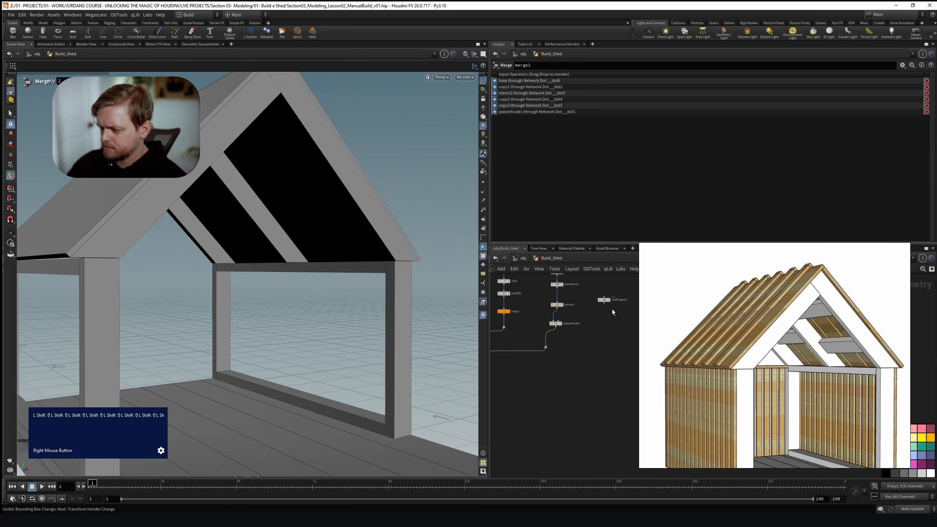
right_click_drag(605, 342, 546, 369)
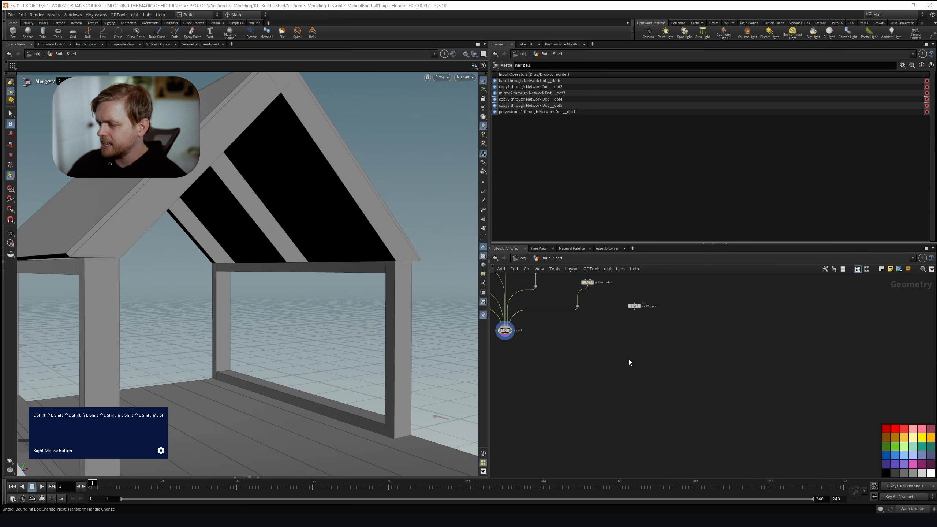
Move the merge1 node farther below its input branches and lower the wire dot of the outermost branch on the far side from roofSupport
left_click_drag(511, 330, 537, 369)
middle_click_drag(545, 287, 563, 297)
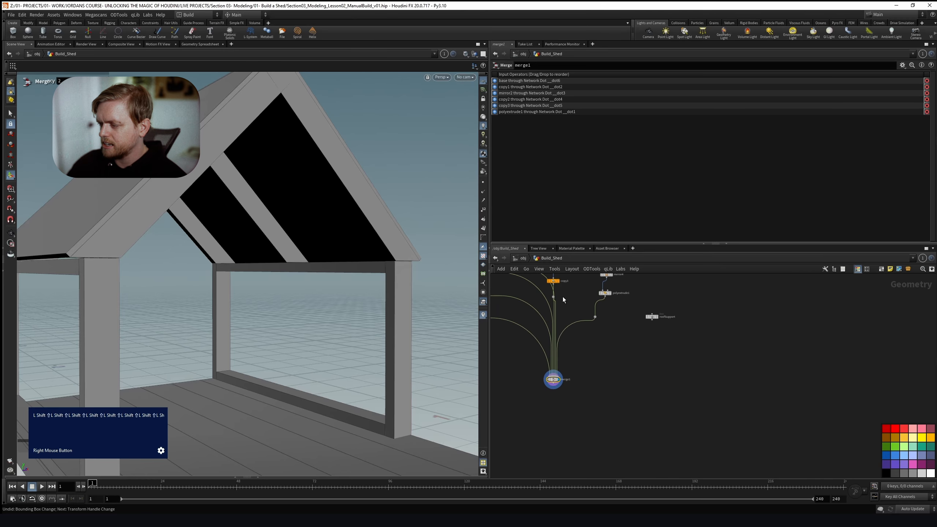
right_click_drag(569, 301, 573, 320)
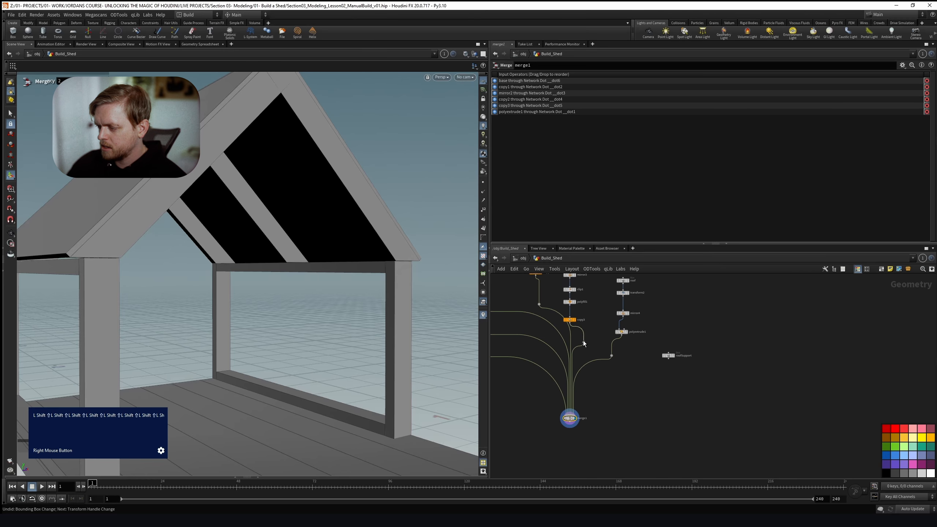
scroll(546, 342, "down", 2)
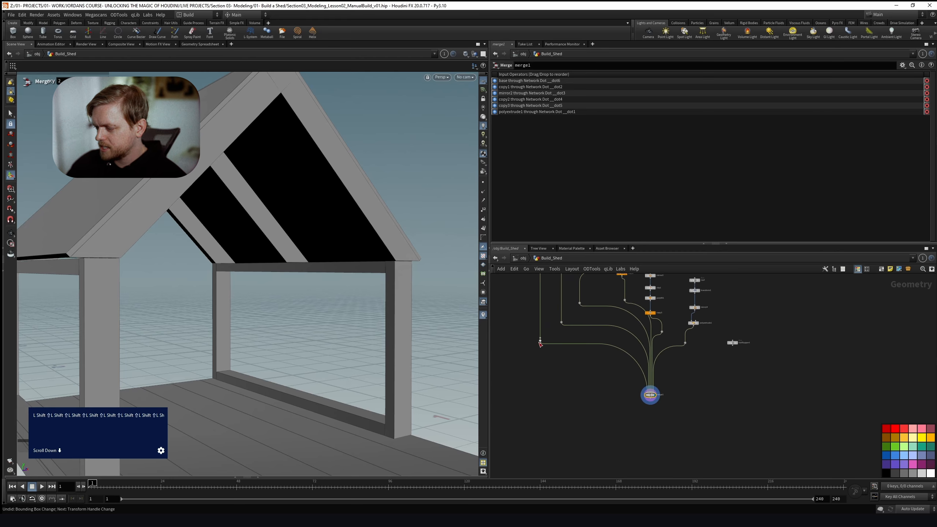
left_click(539, 354)
key("Escape")
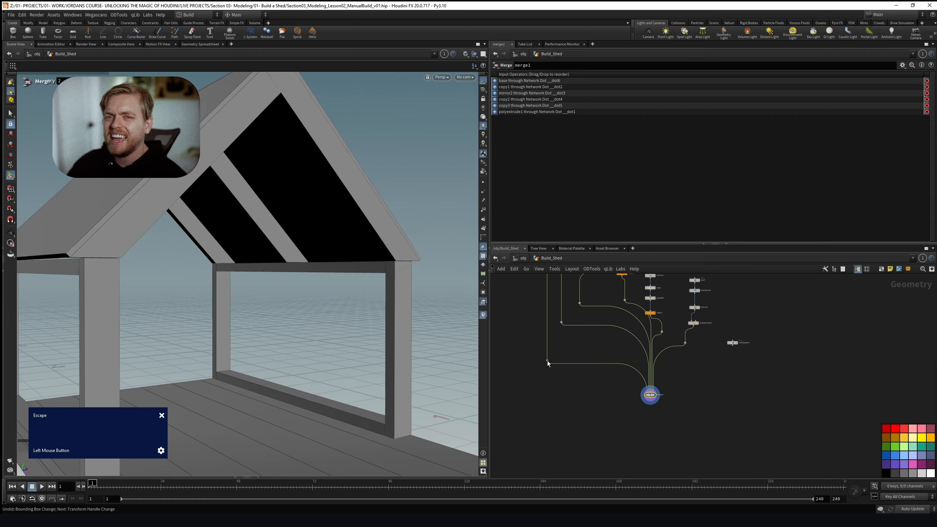
left_click_drag(550, 389, 550, 381)
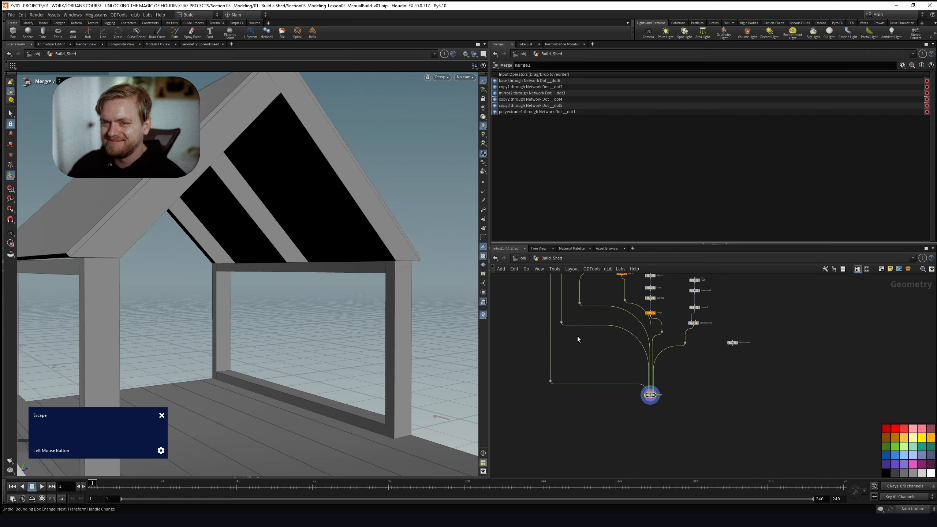
Lower the remaining wire dots to staggered heights so the branch wires run cleanly into merge1
scroll(563, 328, "up", 1)
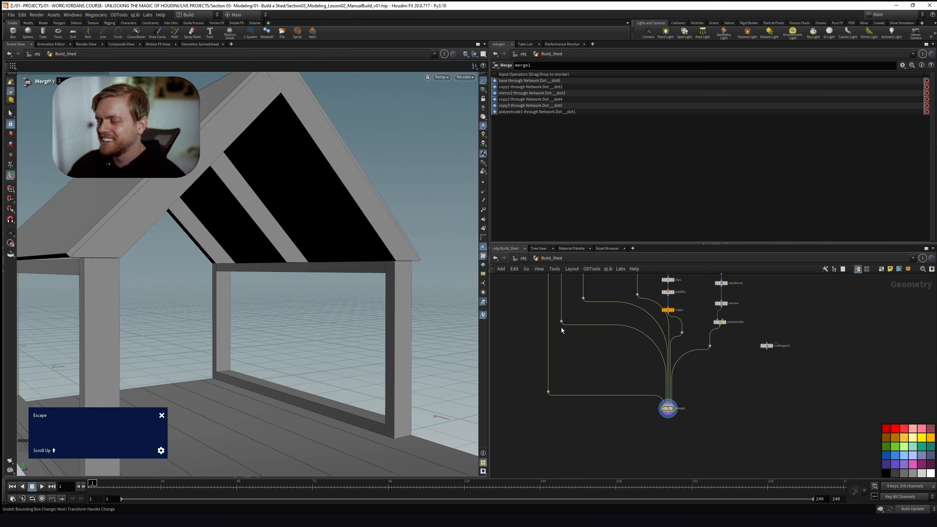
left_click_drag(561, 321, 566, 381)
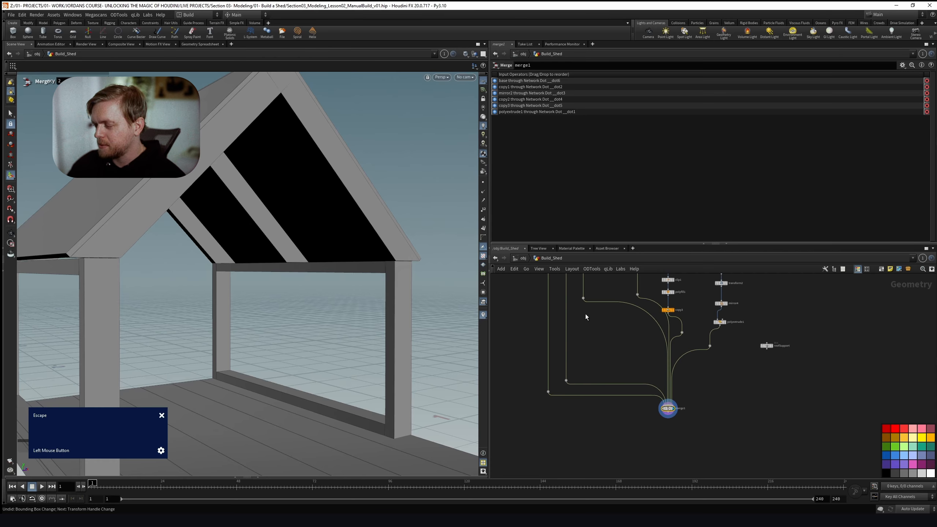
left_click_drag(583, 299, 594, 344)
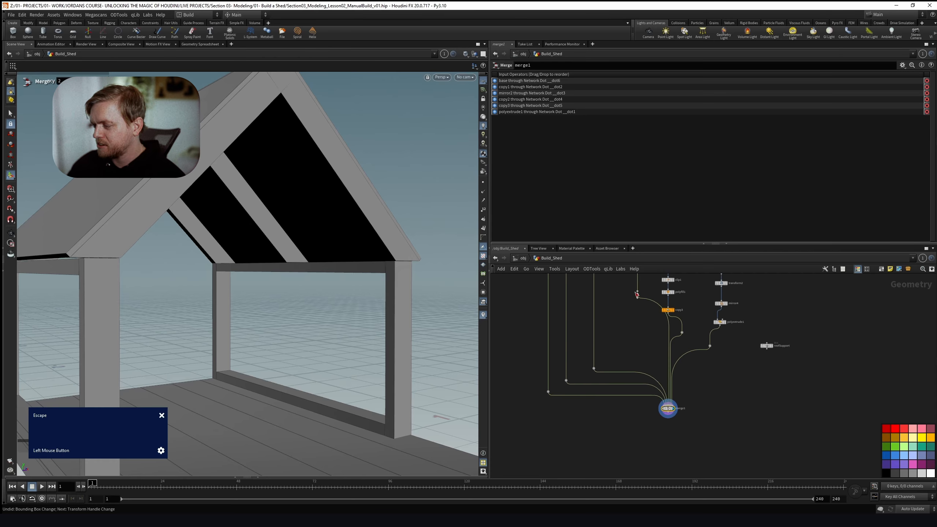
left_click_drag(637, 296, 670, 349)
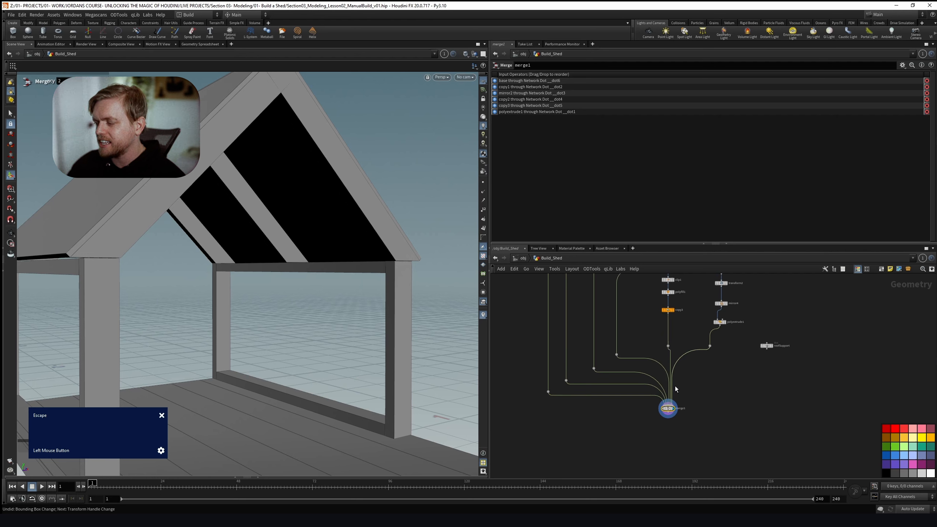
left_click(676, 406)
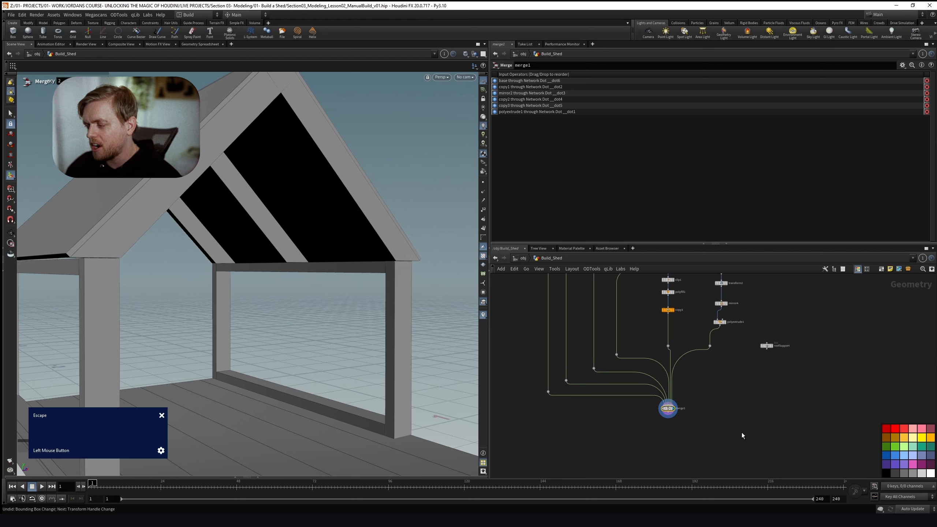
left_click_drag(710, 347, 721, 376)
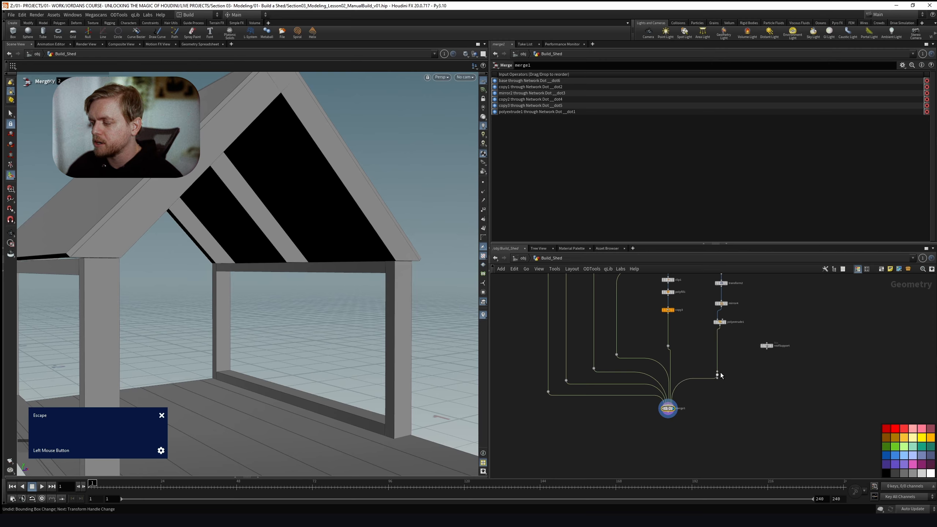
Move merge1 lower, connect roofSupport to it, and route the new wire through a dot
left_click_drag(769, 349, 748, 385)
right_click_drag(749, 385, 730, 343)
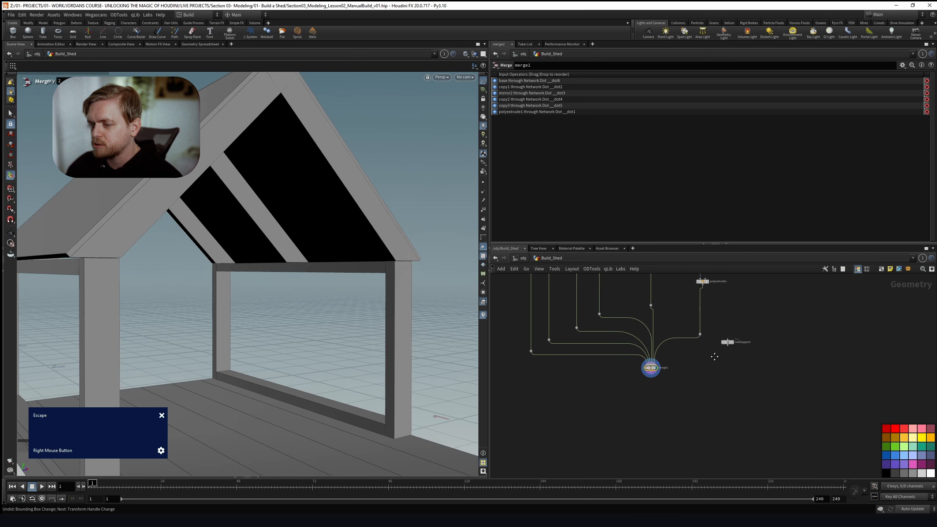
left_click_drag(659, 372, 664, 398)
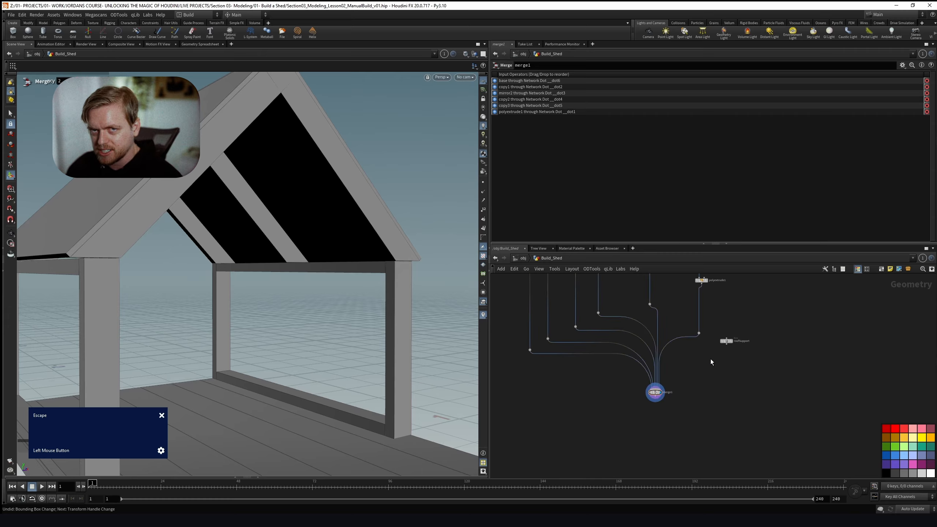
left_click_drag(726, 345, 662, 391)
left_click_drag(728, 342, 751, 335)
left_click_drag(684, 347, 753, 367, "alt")
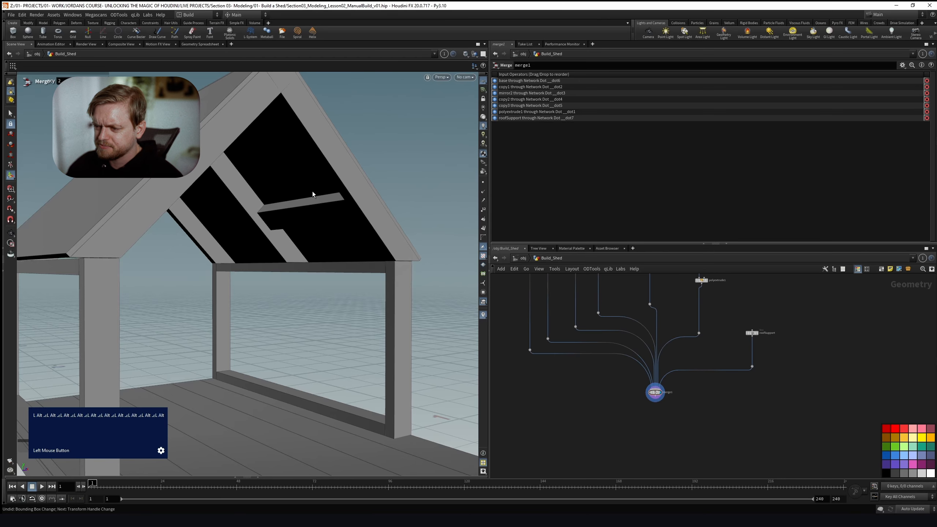
Duplicate roofSupport and move the copy up the slope to about X 0.181, Y 0.850, and the original down to about X 0.318, Y 0.714
left_click_drag(312, 194, 325, 201, "alt")
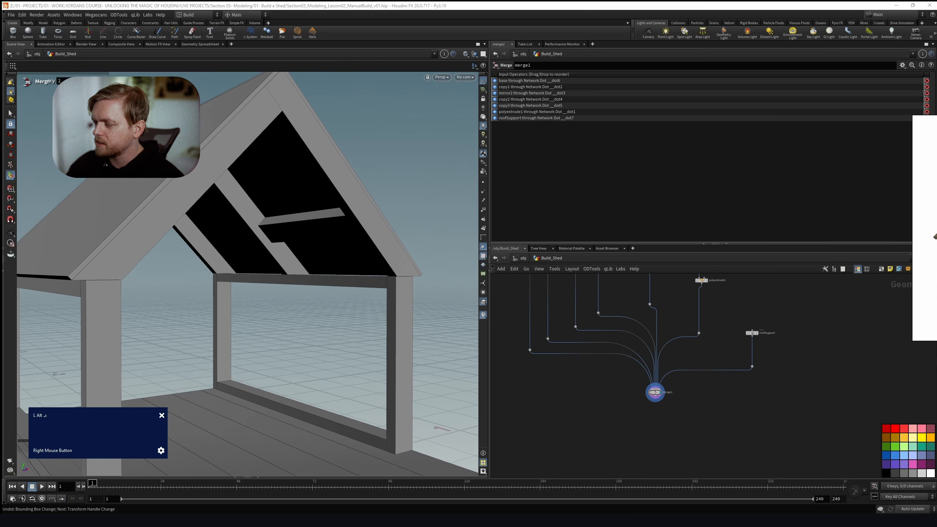
left_click(752, 333)
key("ctrl+c")
middle_click_drag(786, 333, 755, 331)
key("ctrl+v")
left_click(747, 337)
left_click_drag(294, 208, 258, 160)
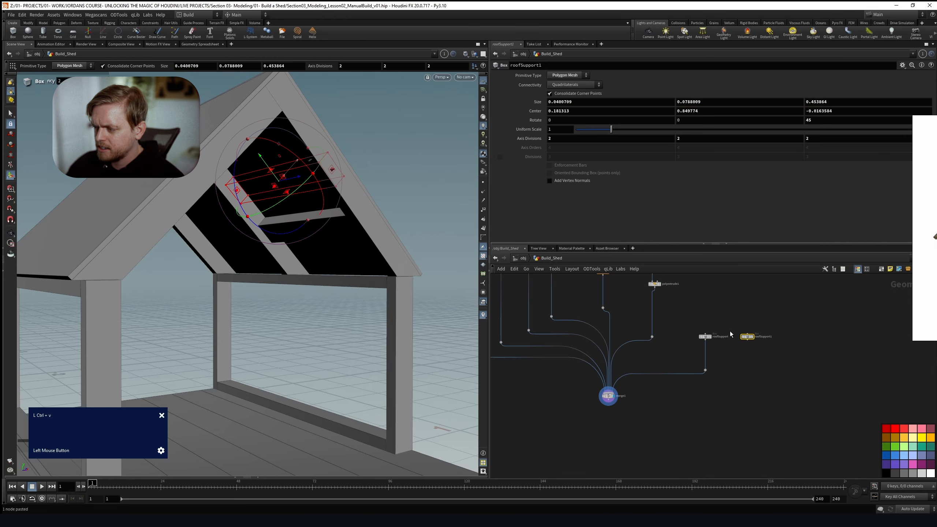
left_click(300, 207)
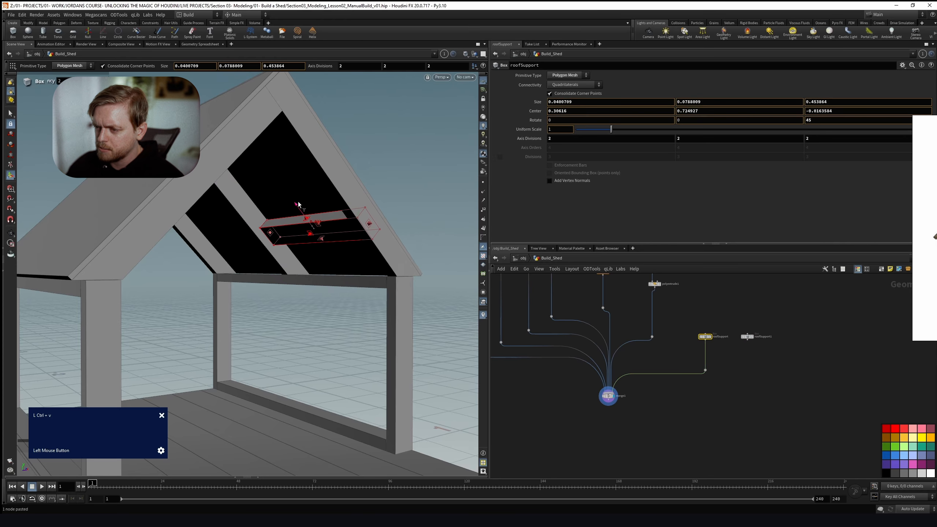
Add a Merge node combining roofSupport and roofSupport1, and feed it into the existing wire dot leading to merge1
key("Tab")
type("merge")
key("Return")
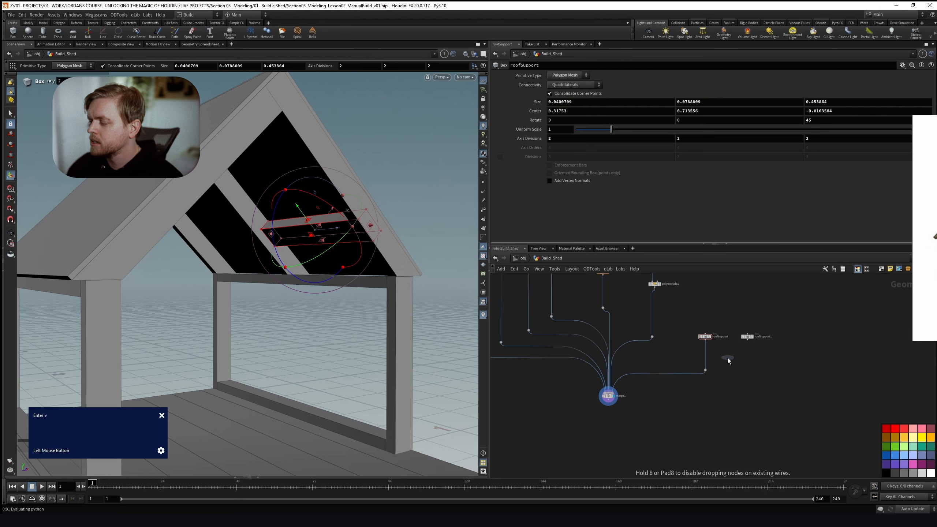
left_click(728, 358)
left_click_drag(705, 340, 713, 367)
left_click(705, 369)
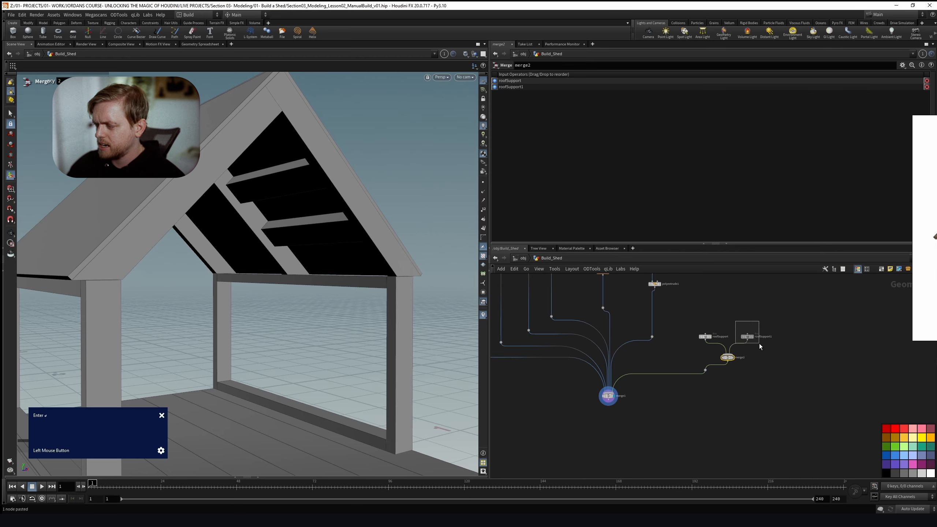
Fine-tune the board spacing, centering roofSupport1 at about X 0.184, Y 0.847 and roofSupport at about X 0.331, Y 0.700
left_click_drag(759, 345, 758, 343)
left_click_drag(265, 165, 264, 162)
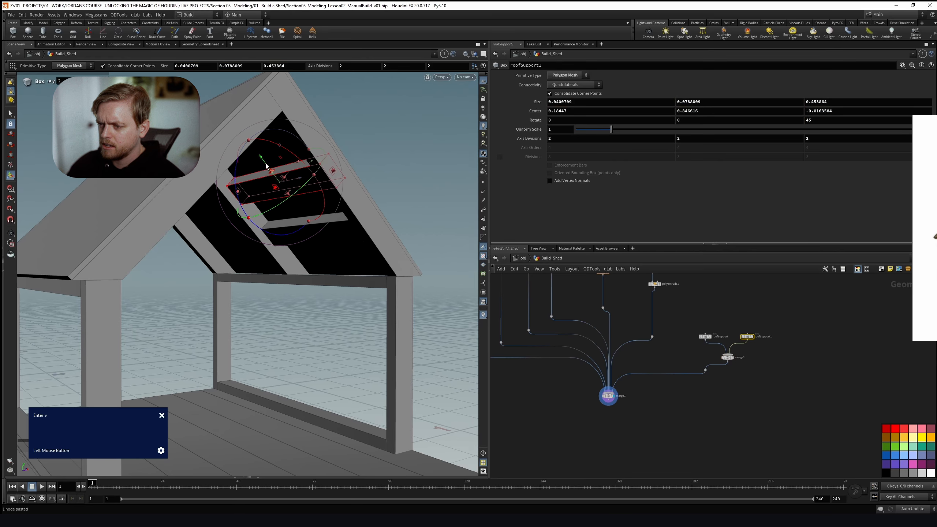
left_click(300, 214)
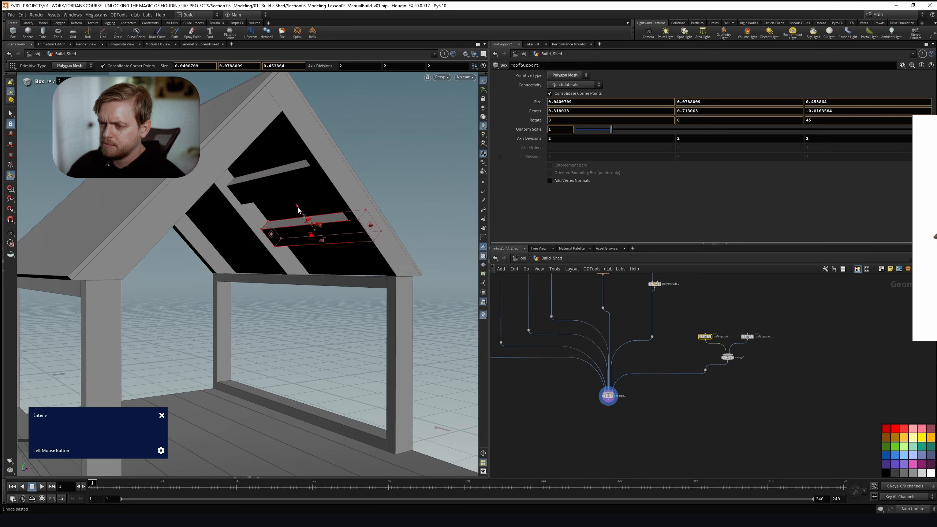
left_click_drag(303, 214, 303, 214)
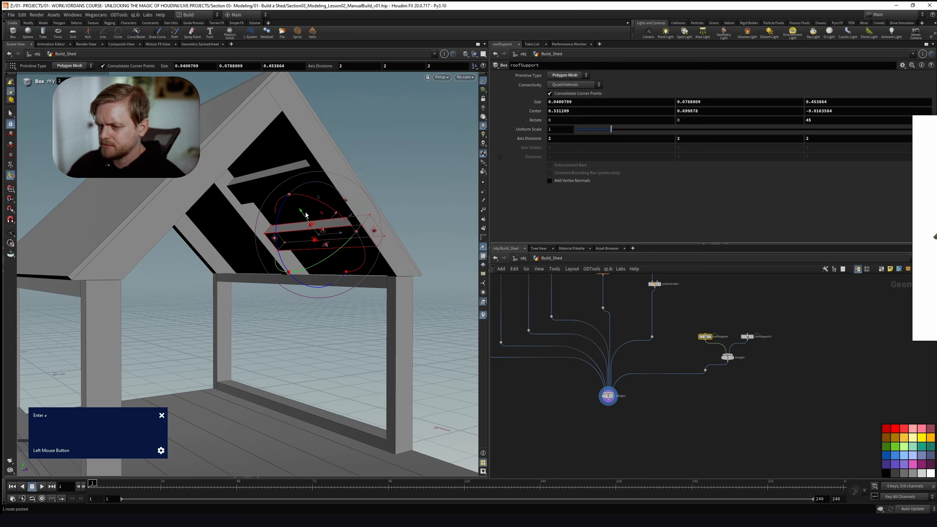
Paste a third roof support box beside the others and wire it into merge2
left_click(747, 336)
key("ctrl+v")
left_click_drag(798, 340, 768, 332)
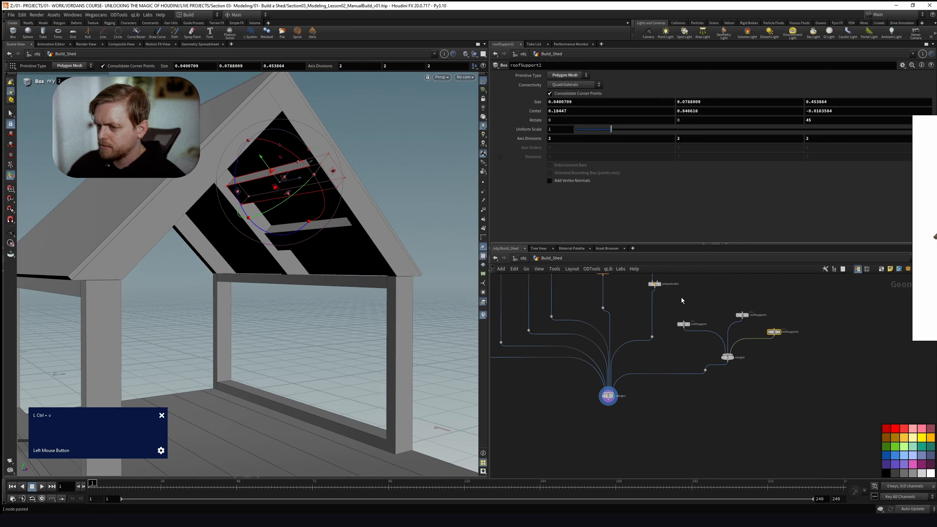
Move the roofSupport2 board into the next beam gap, centered at about X 0.258, Y 0.773, Z -0.502
left_click_drag(300, 178, 208, 218)
left_click_drag(208, 218, 233, 224, "alt")
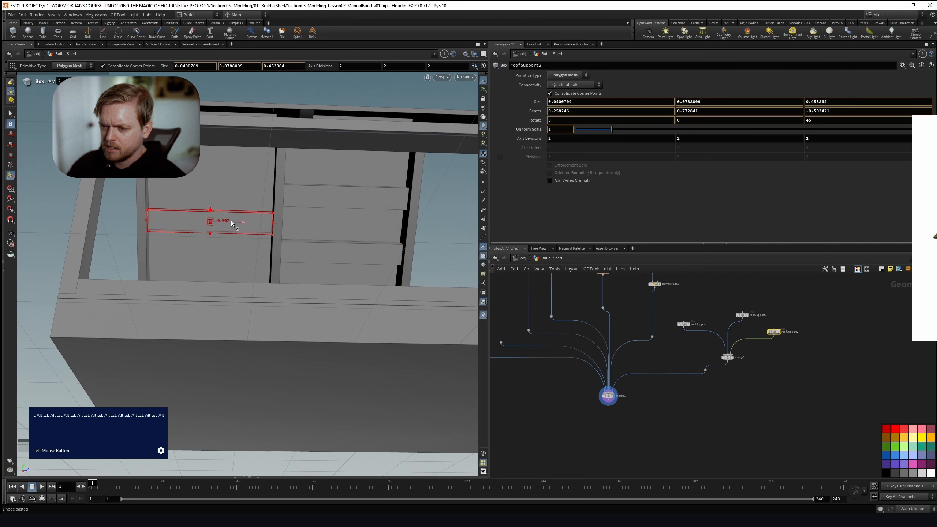
left_click_drag(268, 209, 199, 223, "alt")
scroll(310, 210, "down", 5, "alt")
right_click_drag(309, 209, 253, 230, "alt")
left_click_drag(253, 230, 224, 230, "alt")
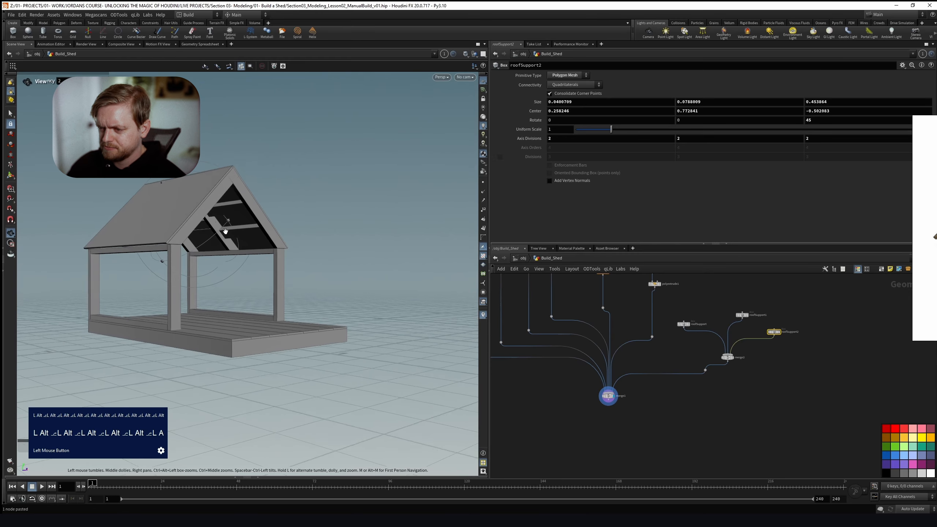
scroll(224, 230, "up", 2, "alt")
right_click_drag(224, 230, 280, 241, "alt")
left_click_drag(280, 241, 265, 246, "alt")
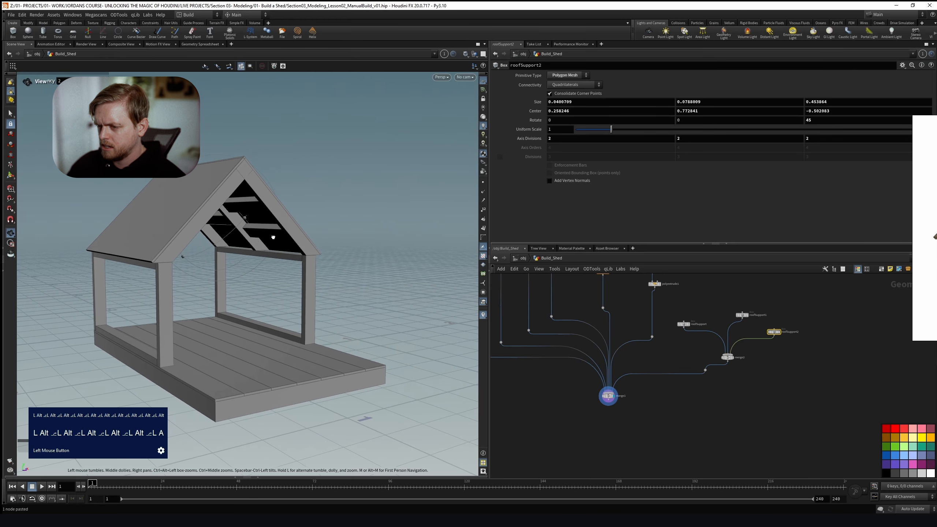
Compare the roof support boards with the reference image, viewing them with flat and regular viewport lighting
key("Return")
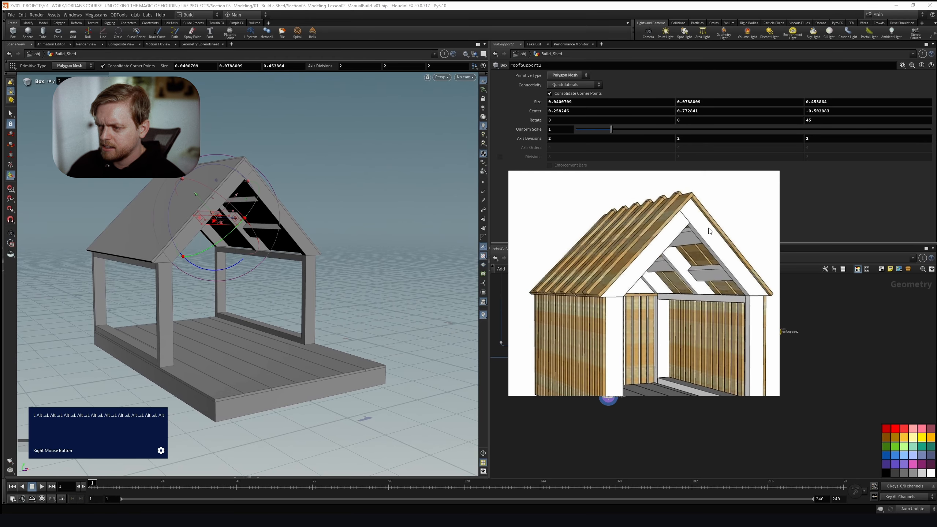
left_click(483, 117)
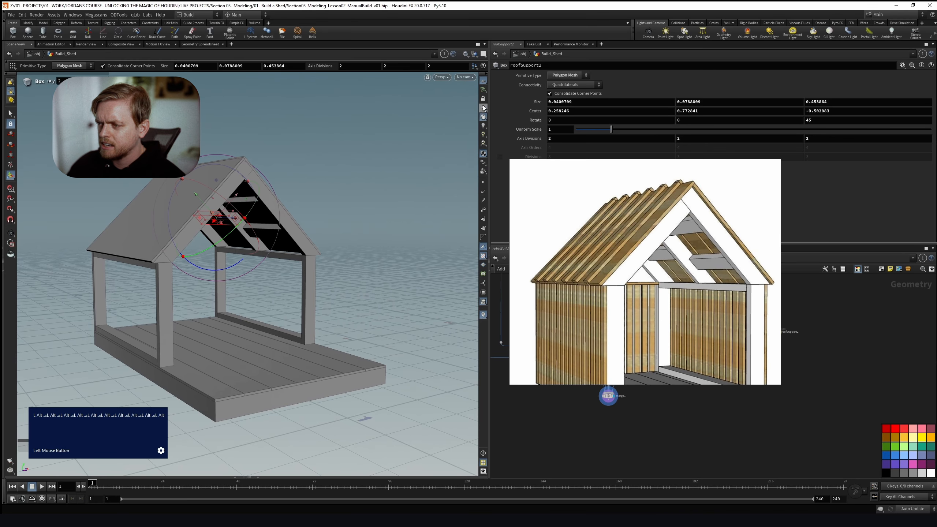
left_click(483, 108)
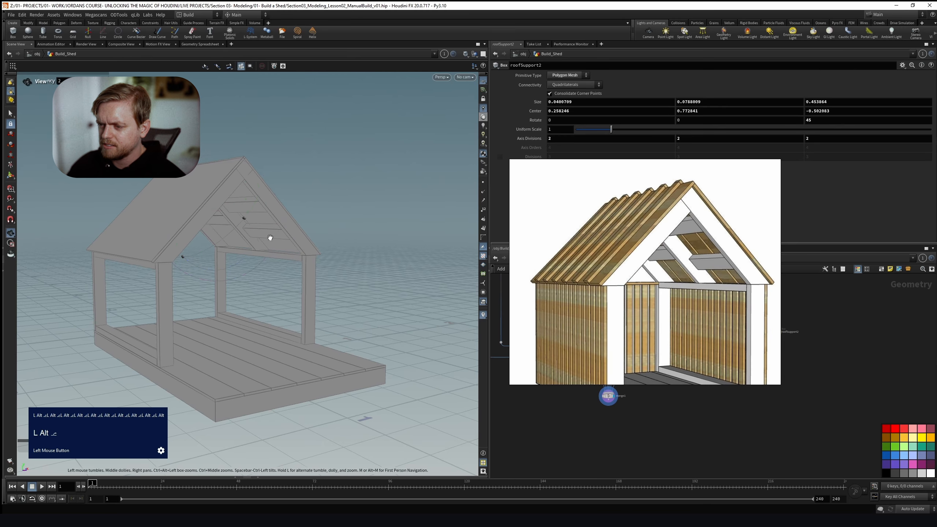
scroll(265, 236, "up", 6)
scroll(661, 251, "down", 3)
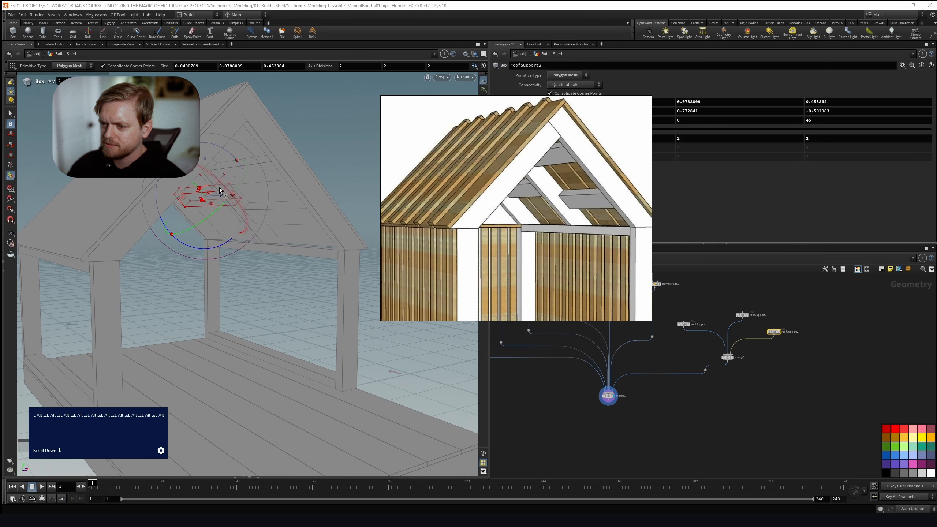
right_click(534, 172)
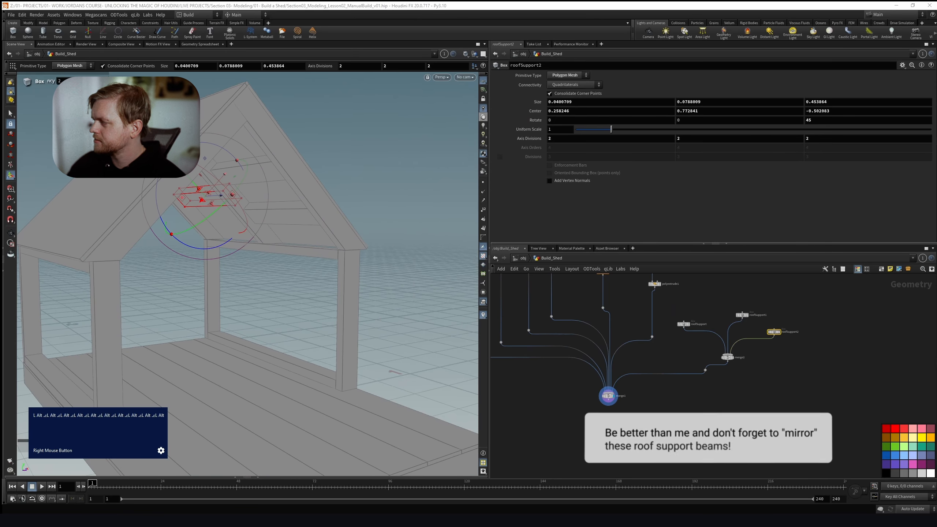
left_click(484, 125)
scroll(251, 189, "down", 4, "alt")
right_click_drag(252, 189, 280, 199, "alt")
mouse_move(281, 199)
left_mouse_down("alt")
mouse_move(273, 192)
mouse_move(235, 212)
left_mouse_up("alt")
key("Return")
right_click_drag(936, 253, 523, 230)
scroll(527, 260, "down", 3)
left_click_drag(523, 230, 460, 193)
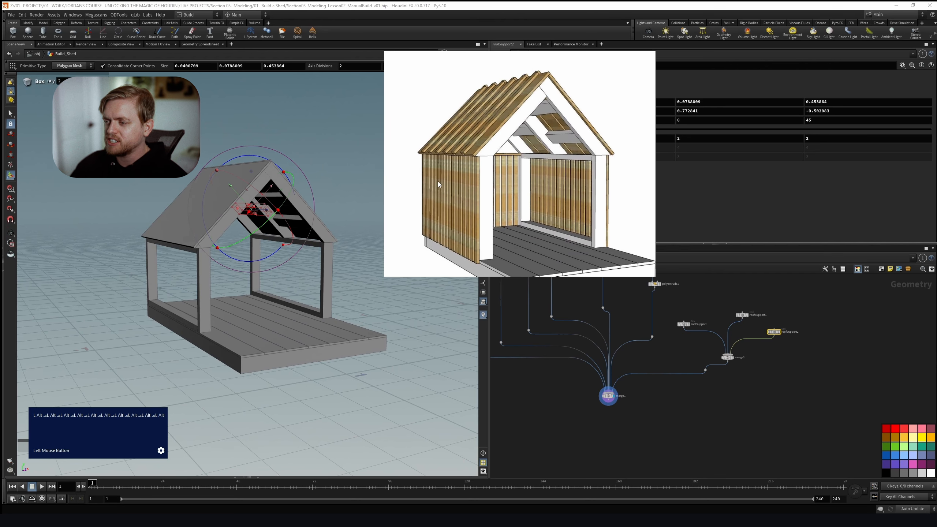
right_click_drag(537, 173, 555, 188)
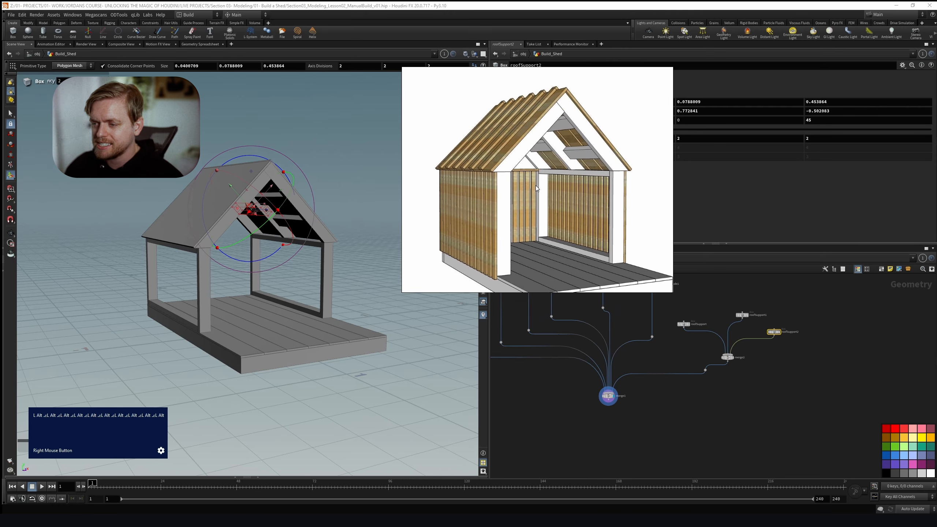
left_click(697, 369)
key("Return")
key("Delete")
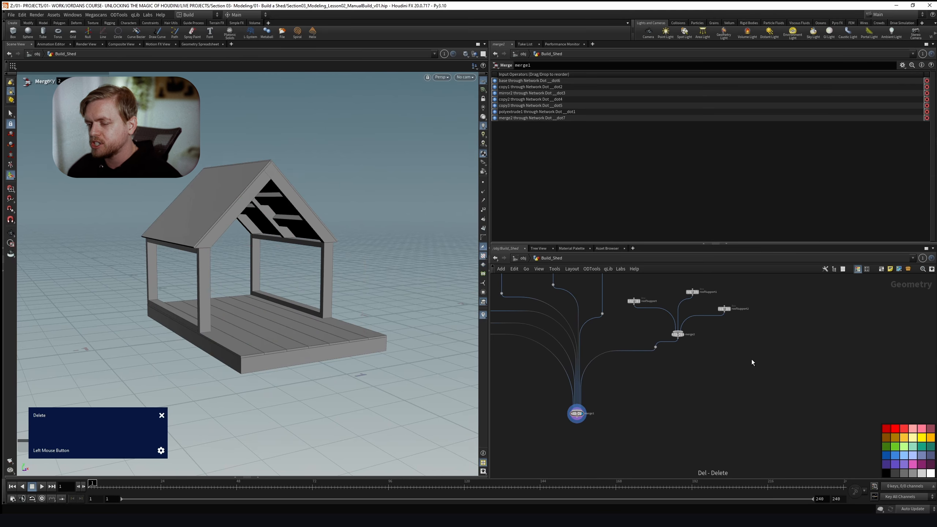
Duplicate the supportBeam box and paste the copy into the empty network space below the roof support nodes
right_click_drag(517, 345, 541, 370)
mouse_move(208, 284)
left_mouse_down("alt")
mouse_move(168, 272)
mouse_move(136, 279)
mouse_move(207, 269)
left_mouse_up("alt")
right_click_drag(539, 304, 645, 348)
mouse_move(936, 236)
right_mouse_down()
mouse_move(742, 234)
mouse_move(936, 239)
right_mouse_up()
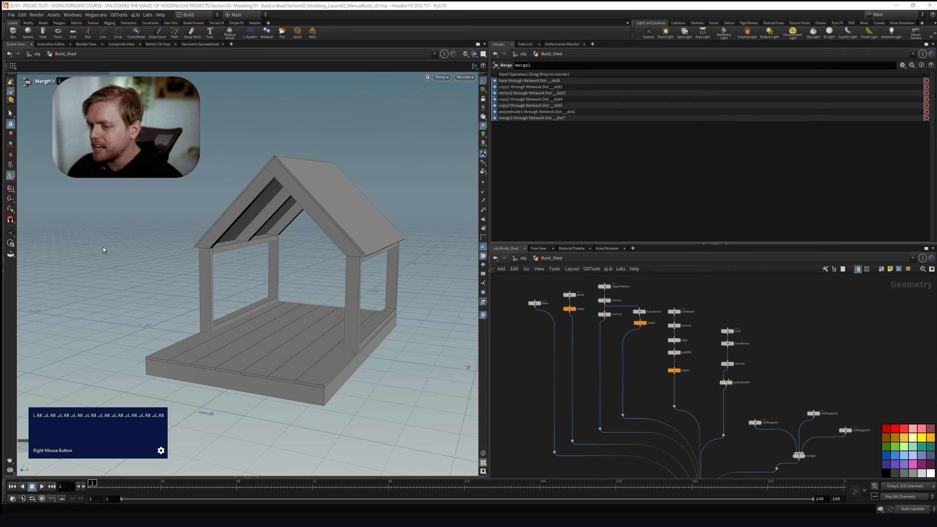
left_click(534, 303)
scroll(576, 303, "up", 2)
right_click_drag(593, 299, 584, 298)
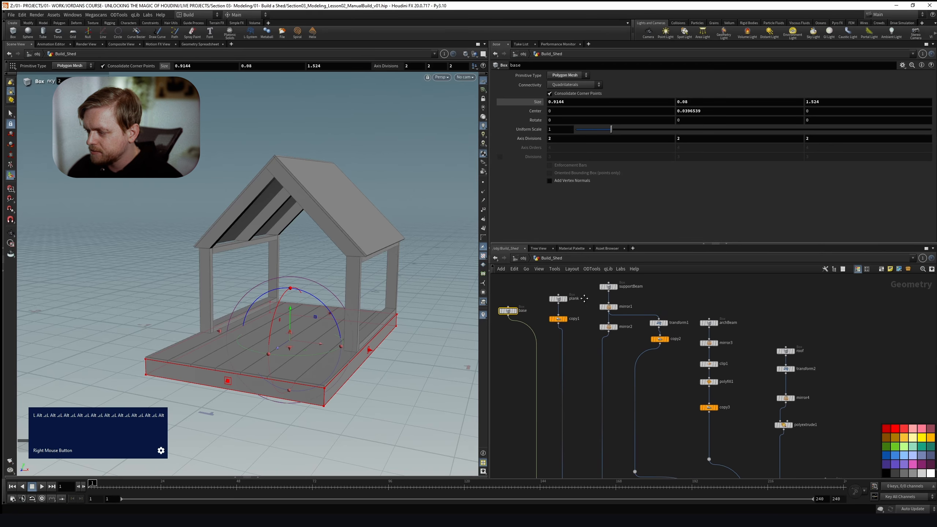
right_click_drag(640, 294, 645, 294)
left_click(619, 294)
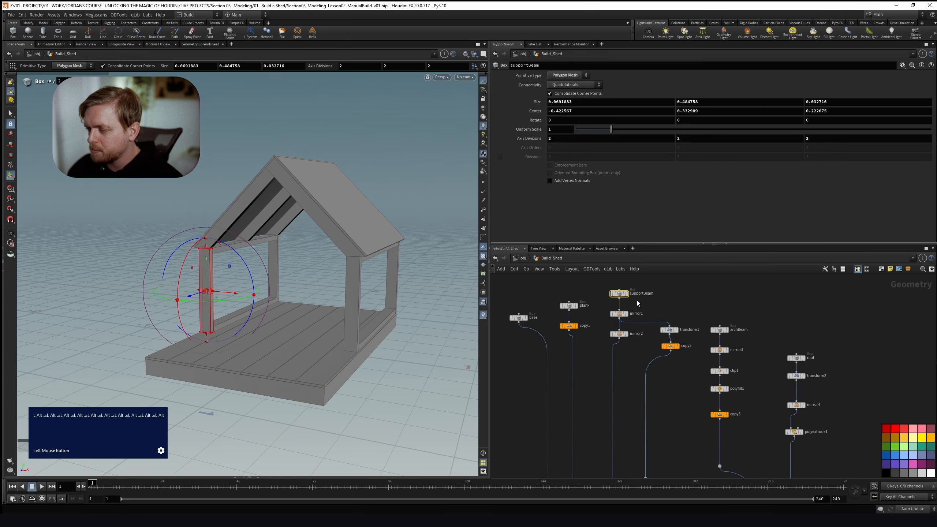
scroll(735, 297, "down", 3)
key("ctrl+c")
left_click(731, 397)
key("ctrl+v")
right_click_drag(705, 414, 696, 382)
left_click_drag(623, 395, 640, 407)
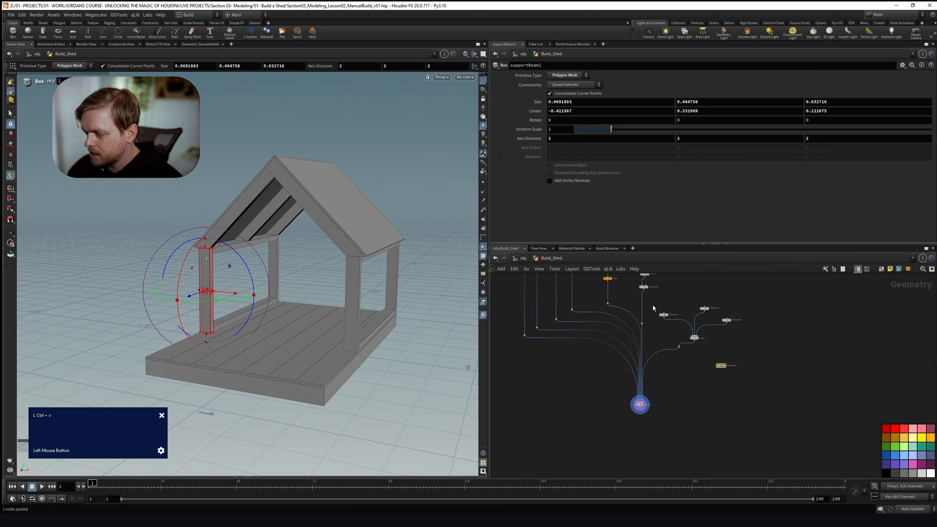
Spread out the wire dots feeding merge1, aligning the roof support branch's dot beneath merge2, and place the pasted box nearby
left_click_drag(558, 324, 599, 347)
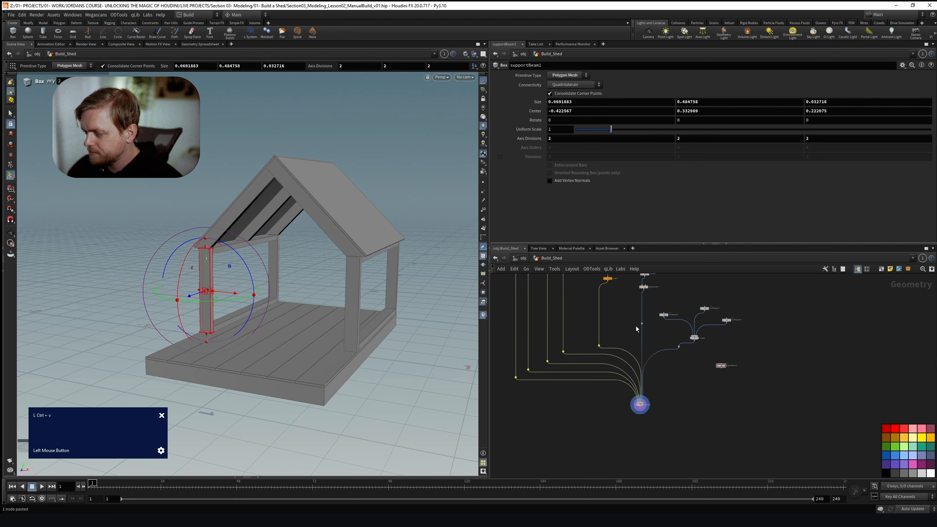
left_click_drag(643, 323, 715, 386)
right_click_drag(681, 392, 585, 383)
scroll(627, 398, "up", 4)
left_click_drag(551, 367, 564, 383)
scroll(625, 337, "down", 2)
right_click_drag(626, 336, 649, 347)
left_click_drag(705, 338, 680, 340)
Rename the pasted supportBeam copy as fencePlank
double_click(701, 340)
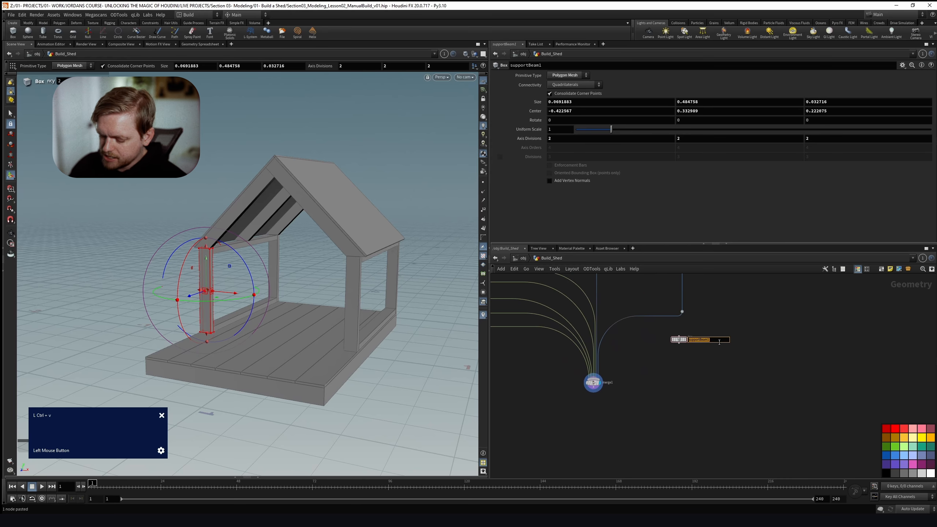
type("fenceP")
key("Return")
right_click_drag(629, 378, 630, 393)
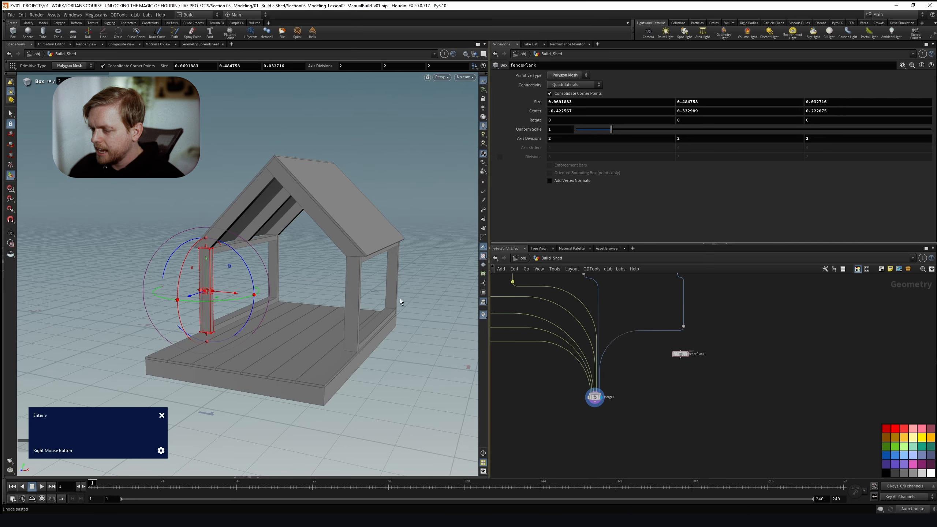
In the front view, narrow fencePlank symmetrically to about 0.0275 wide in X
scroll(205, 283, "up", 4, "alt")
mouse_move(205, 283)
left_mouse_down("alt")
mouse_move(229, 280)
mouse_move(220, 278)
left_mouse_up("alt")
key("space+3")
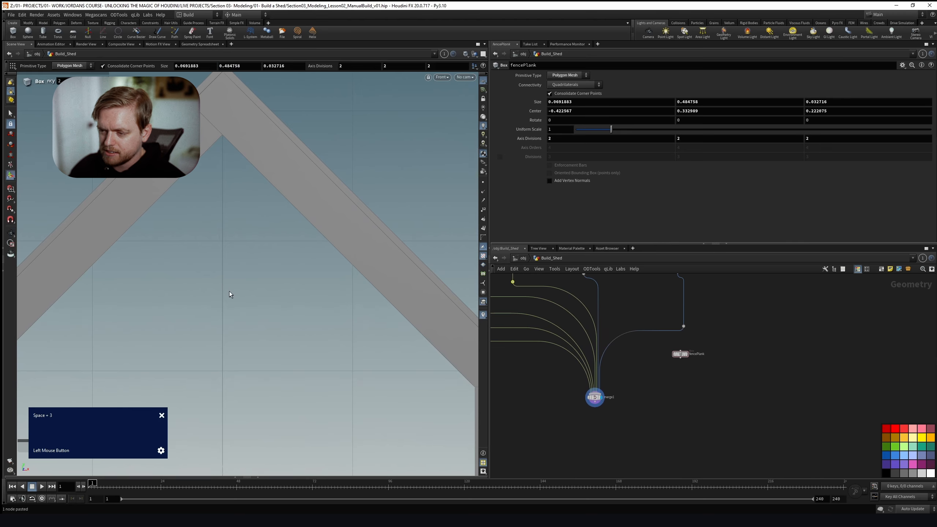
scroll(238, 253, "up", 5, "alt")
scroll(281, 328, "up", 1, "alt")
key("Return")
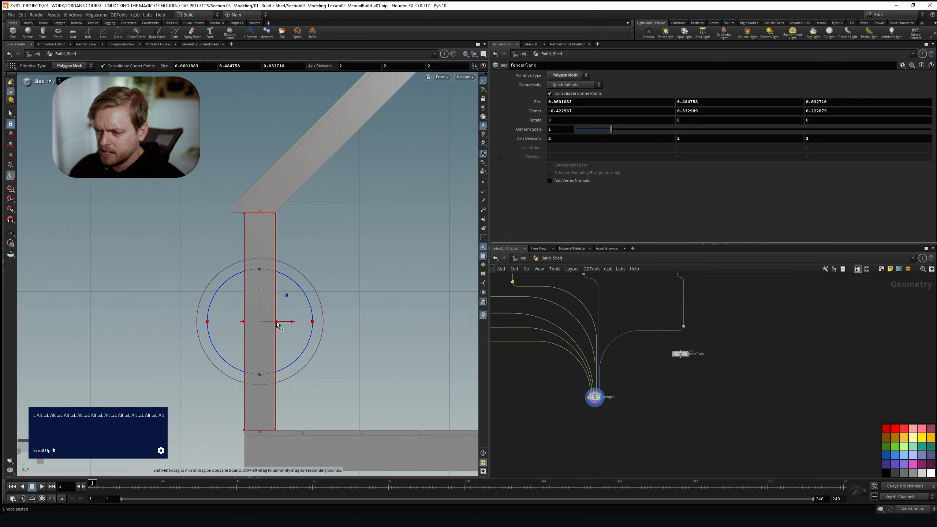
right_click(406, 333)
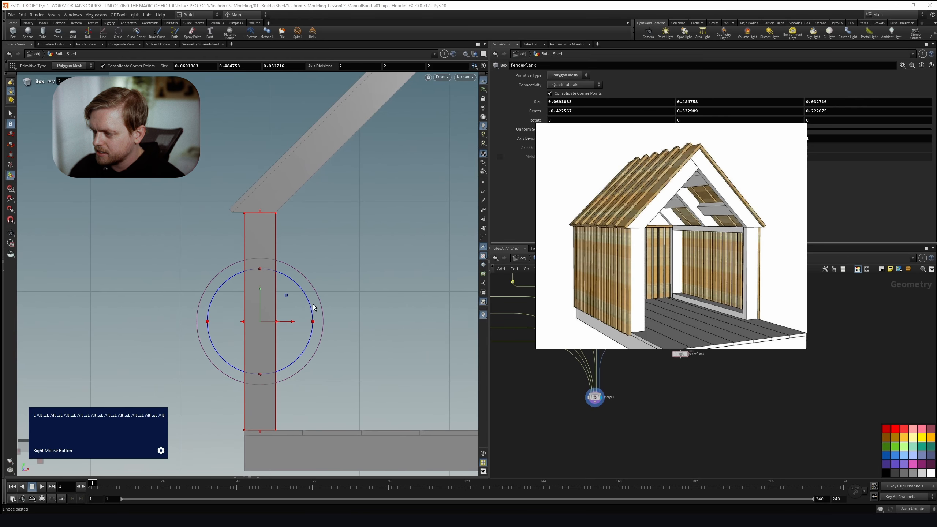
left_click_drag(282, 329, 164, 291, "shift")
Move fencePlank clear of the post to about Z 0.343 and thin its depth symmetrically to about 0.0079
key("space")
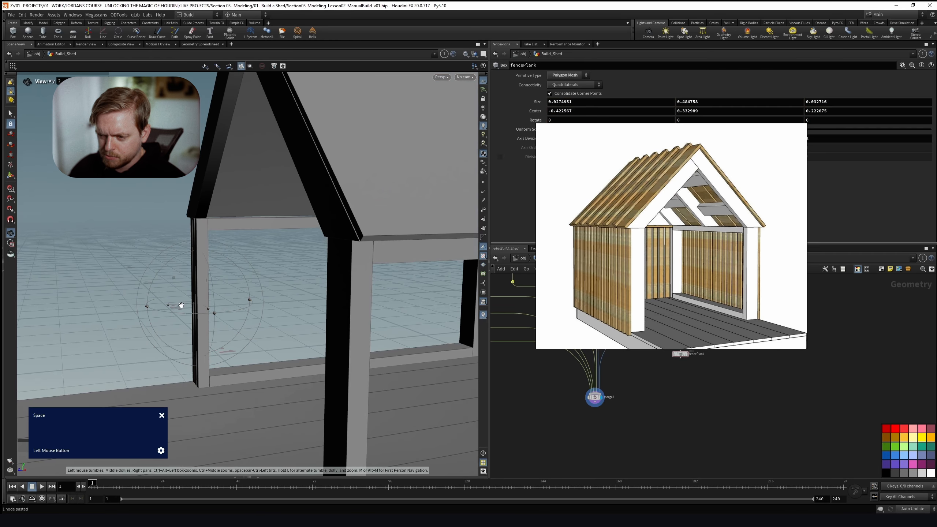
left_click_drag(182, 305, 141, 309)
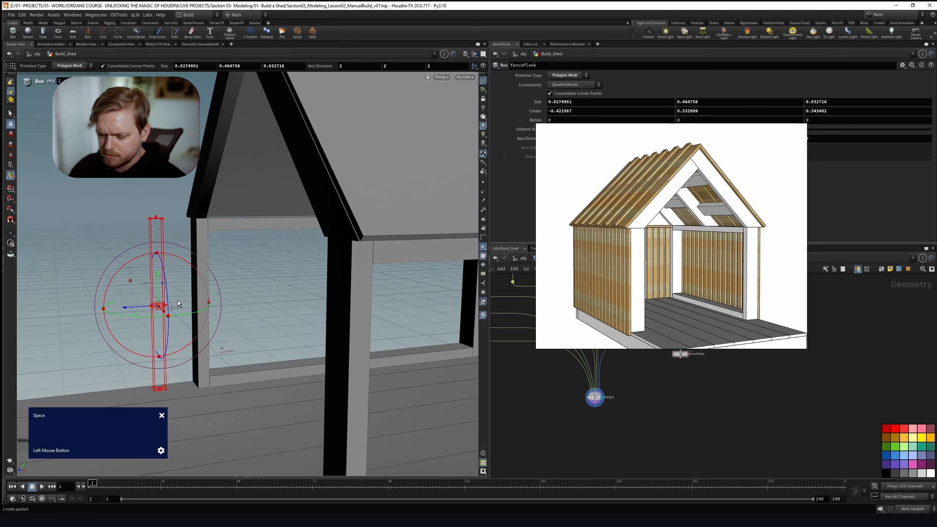
key("space+4")
scroll(201, 292, "up", 5)
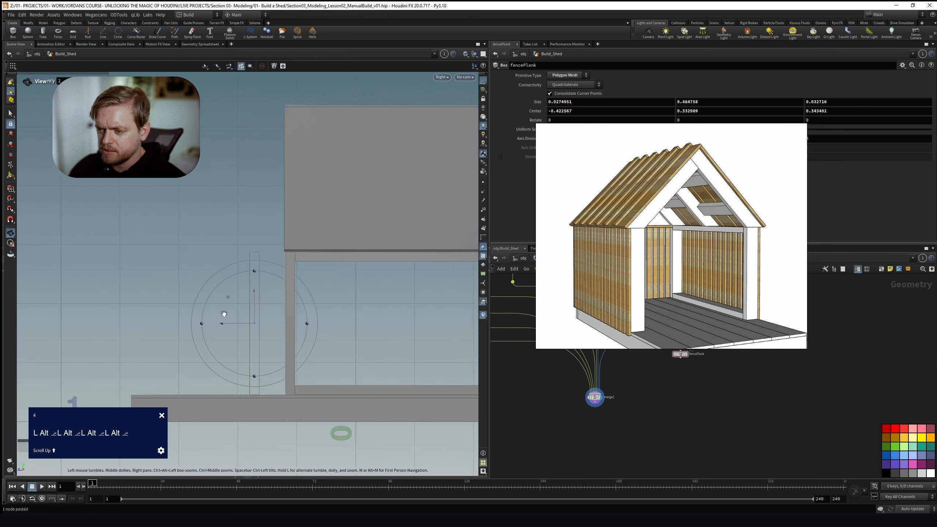
scroll(242, 330, "up", 5, "alt")
left_click_drag(285, 312, 277, 314, "shift")
key("space+1")
left_click_drag(272, 237, 369, 259, "alt")
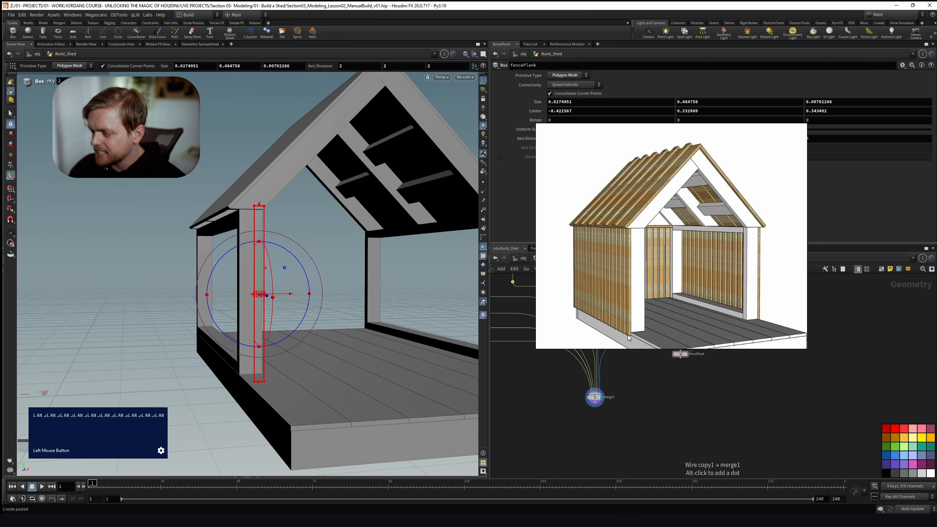
Rotate fencePlank -90 degrees about Y and place it against the post's outer side at about X -0.462, Z 0.208
left_click_drag(305, 301, 264, 313, "alt")
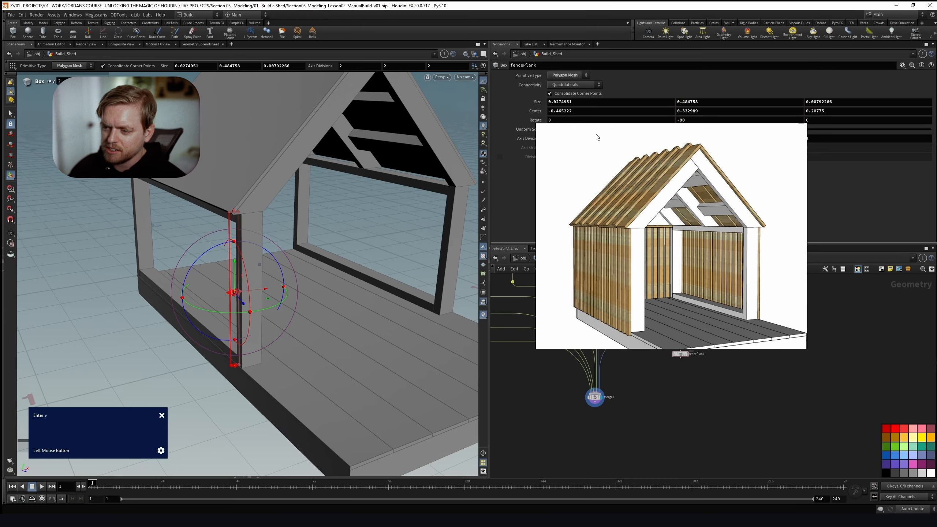
left_click_drag(258, 258, 178, 245, "alt")
scroll(246, 252, "up", 5)
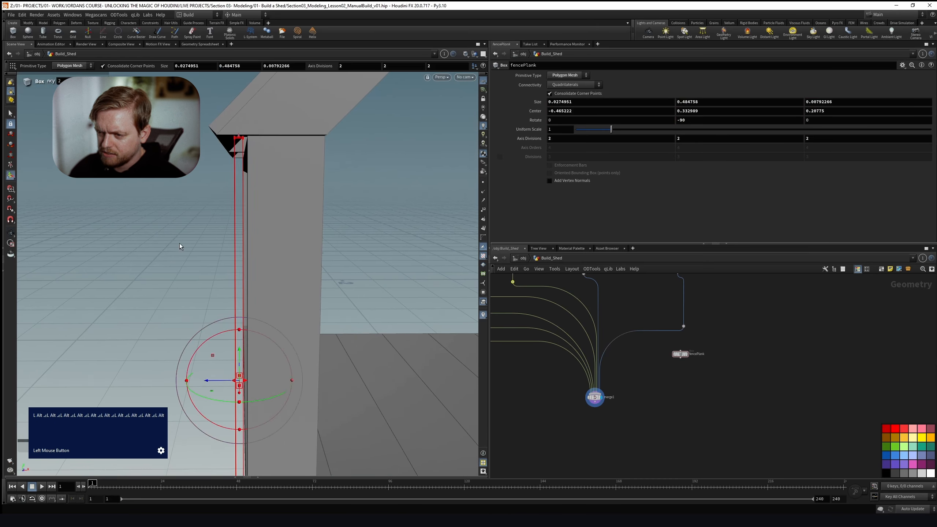
key("space+3")
right_click_drag(218, 249, 264, 229)
left_click_drag(264, 228, 210, 298, "alt")
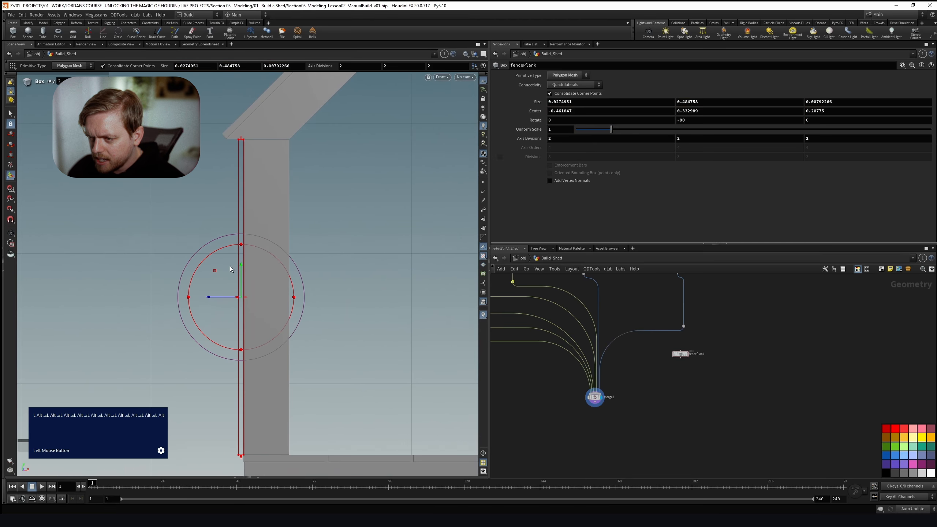
Extend fencePlank's lower end past the deck planks to a height of about 0.495, and nudge it to about X -0.4616
right_click_drag(261, 431, 274, 301, "alt")
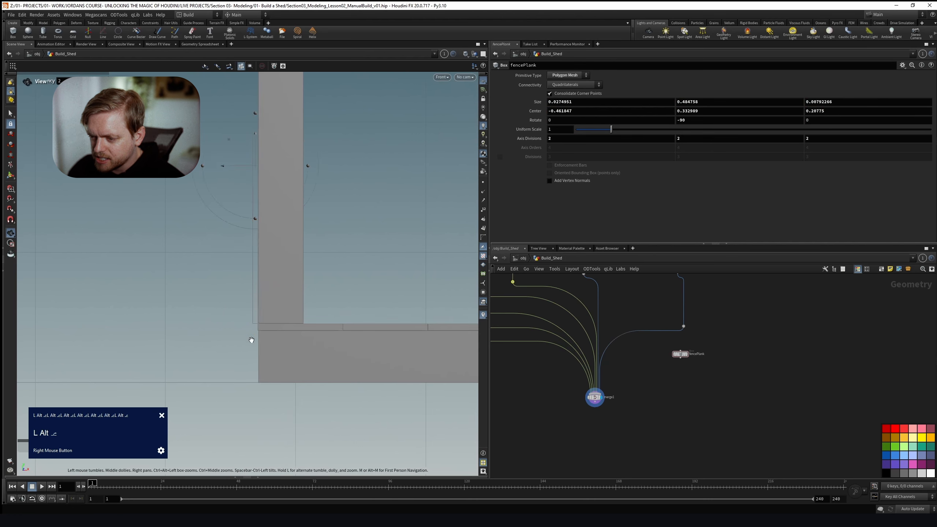
scroll(253, 328, "up", 3, "alt")
right_click_drag(759, 329, 760, 365)
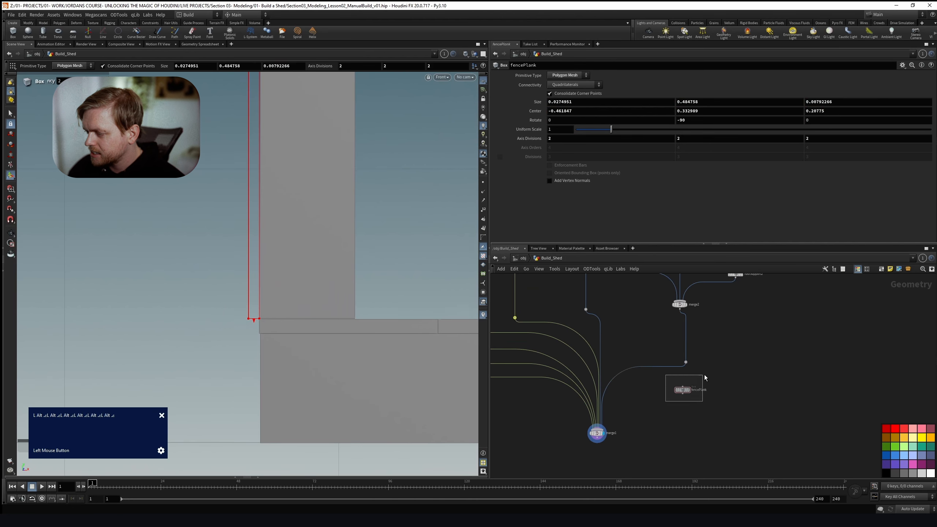
left_click_drag(253, 322, 253, 324)
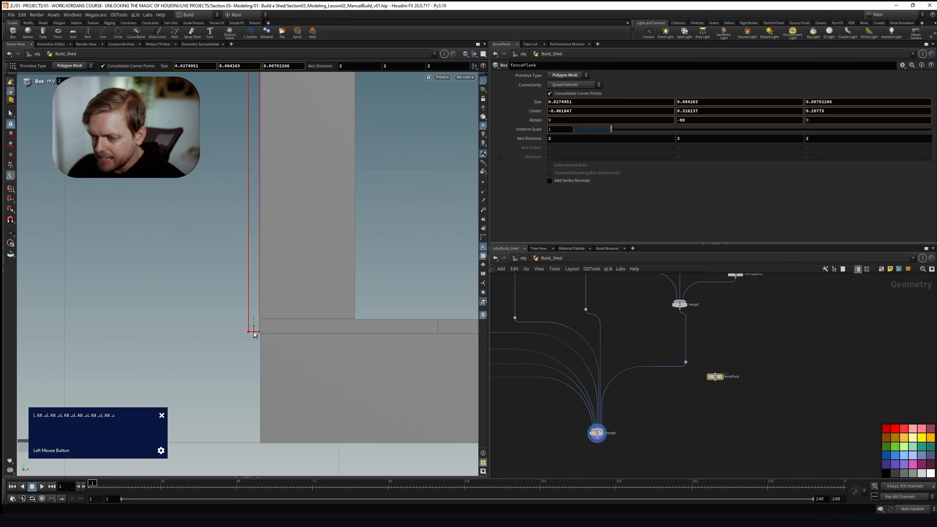
right_click_drag(255, 336, 309, 349, "alt")
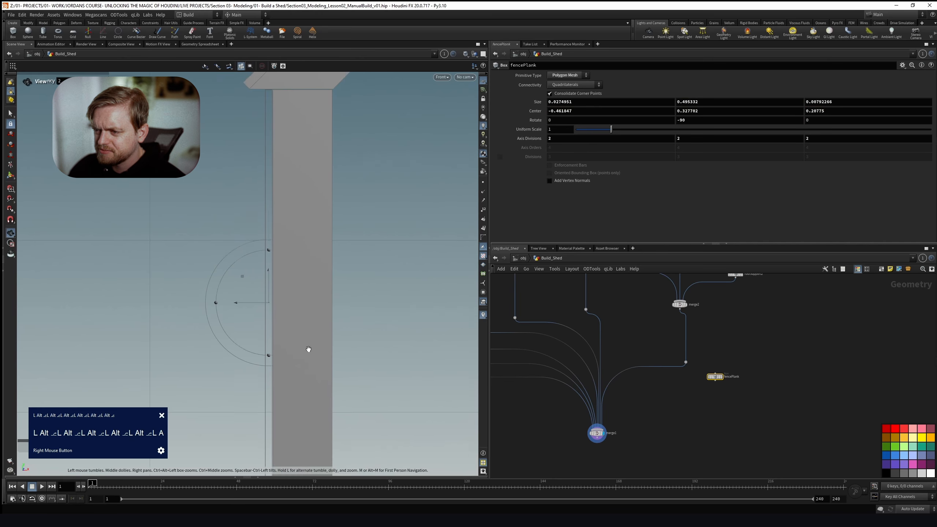
right_click_drag(291, 210, 229, 391, "alt")
left_click(230, 391)
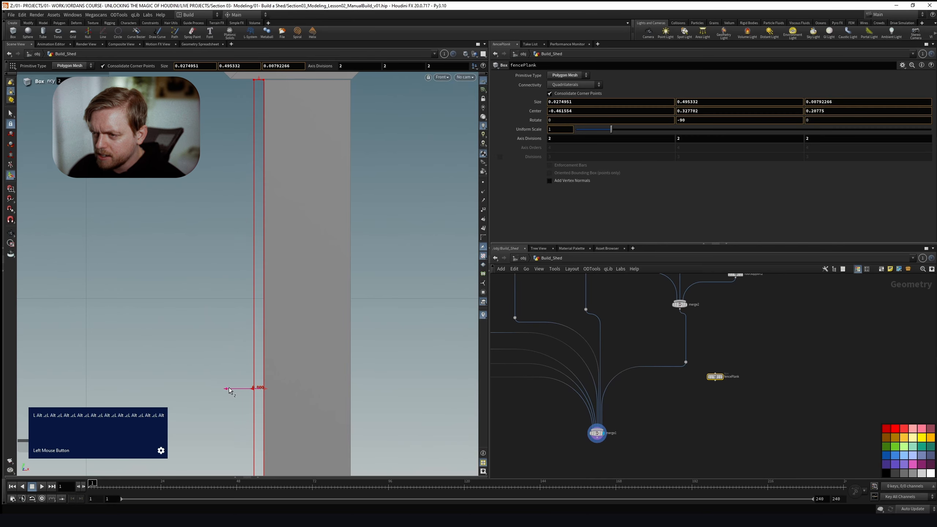
In the left view, slide fencePlank along the shed's side over the corner post, centered at about Z 0.224
key("space+1")
right_click_drag(274, 274, 302, 200)
left_click_drag(302, 200, 297, 228, "alt")
scroll(297, 229, "down", 3, "alt")
right_click_drag(297, 228, 310, 226, "alt")
left_click_drag(309, 226, 319, 231, "alt")
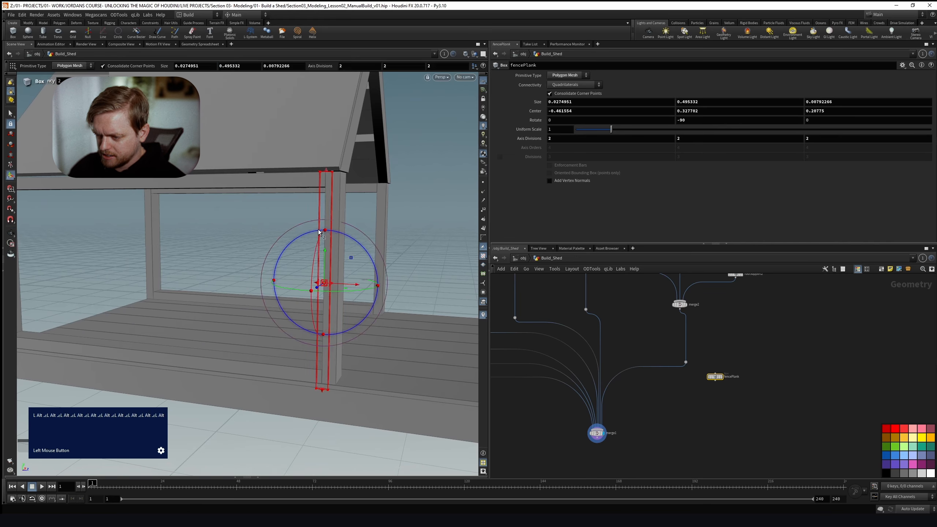
key("space+4")
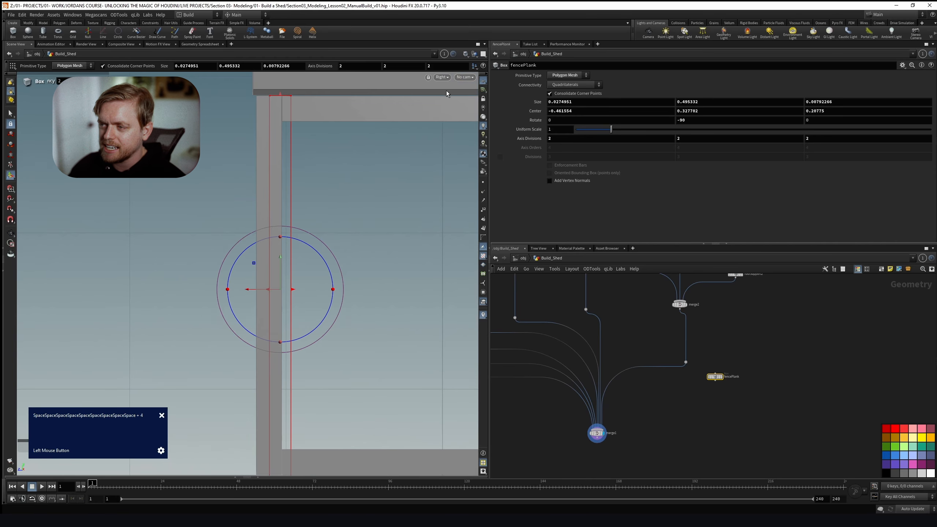
key("space+4")
right_click_drag(427, 118, 401, 252, "alt")
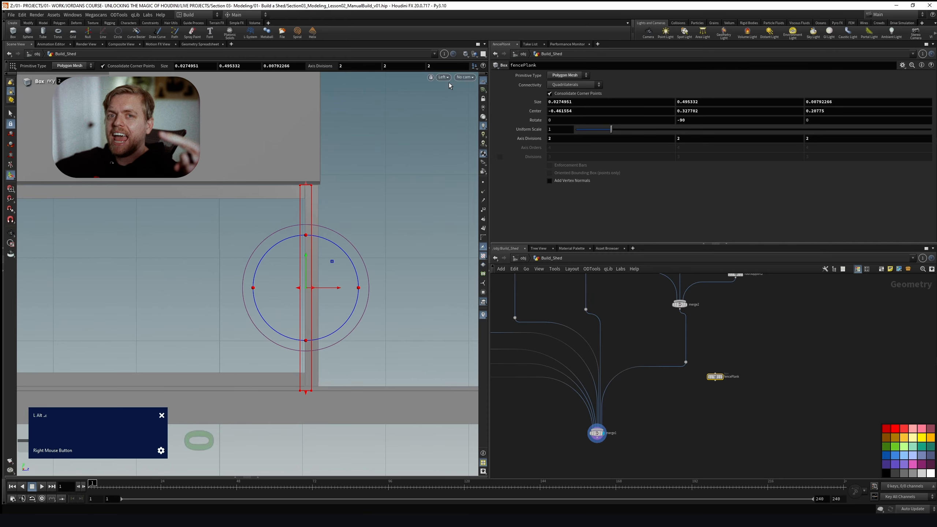
right_click_drag(316, 290, 336, 284, "alt")
left_click_drag(324, 291, 336, 289)
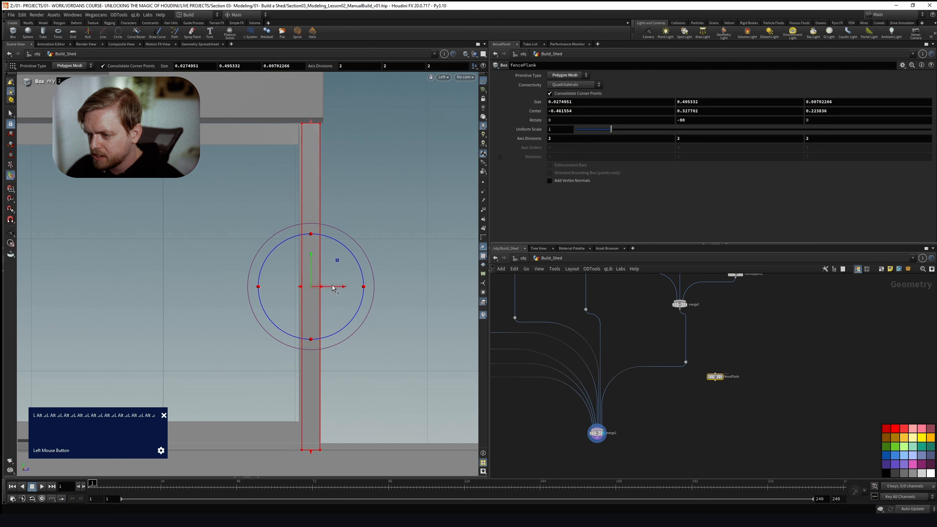
scroll(333, 292, "down", 5)
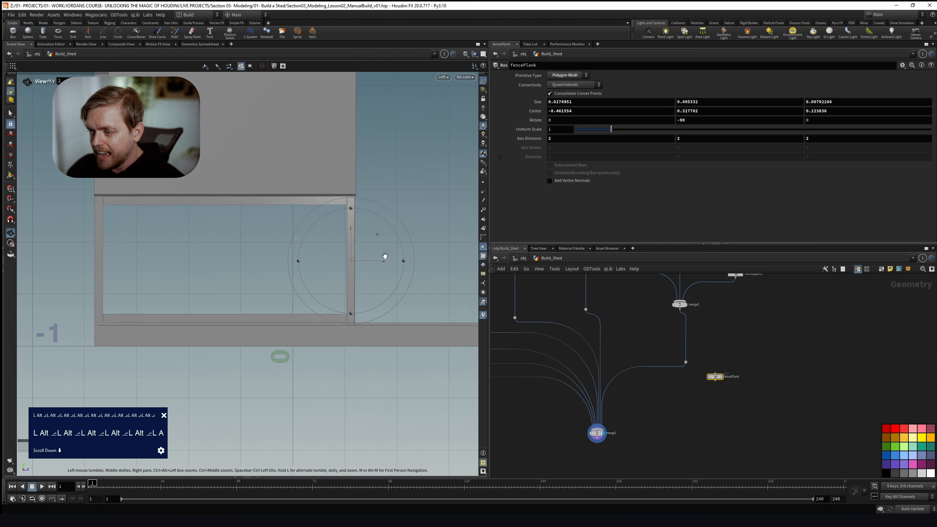
Add a Copy and Transform node after fencePlank and offset the copy by about -0.0281 in Z, beside the original plank
key("Tab")
type("copy and")
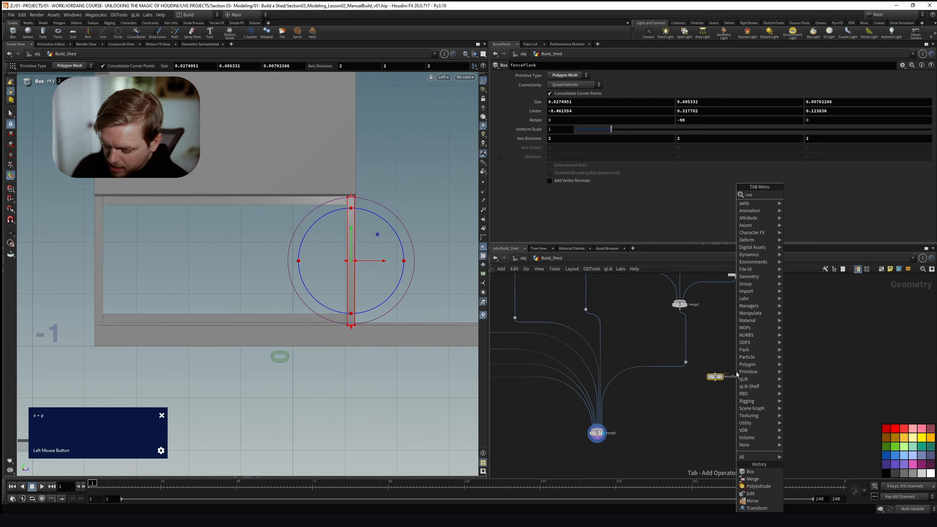
key("shift+Return")
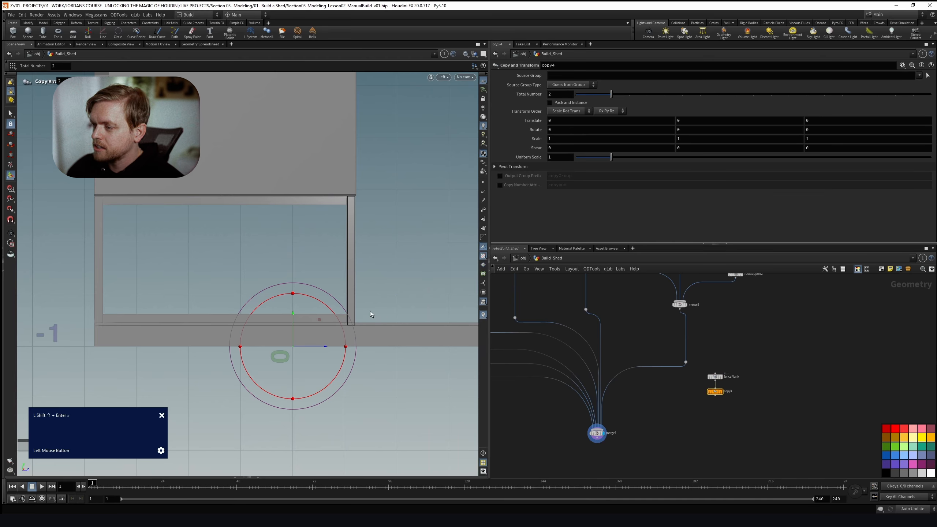
left_click_drag(319, 347, 312, 348)
key("alt")
scroll(333, 321, "down", 5)
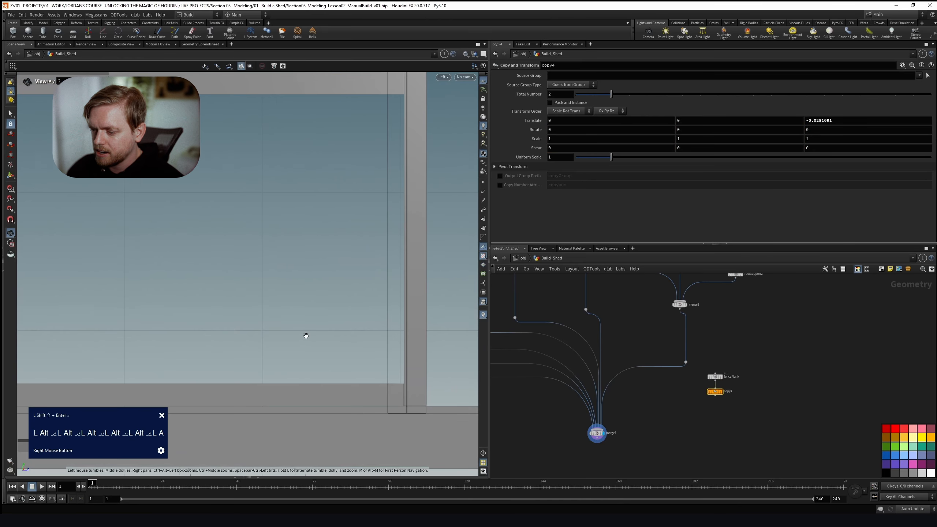
left_click_drag(276, 457, 277, 453)
right_click_drag(281, 427, 278, 209, "alt")
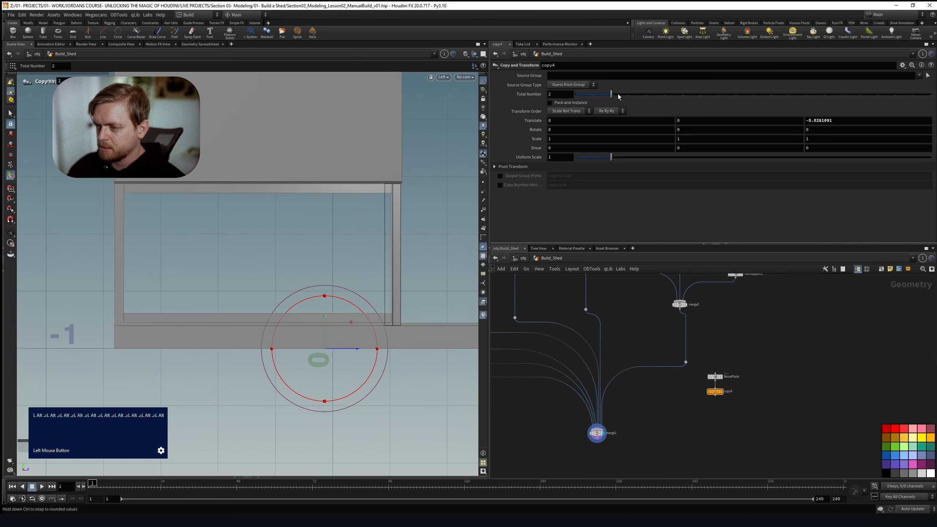
Raise the side planks' total number to 35 and set their Z spacing to about -0.0285 so they span the shed's side
left_click_drag(759, 99, 930, 94)
middle_click_drag(560, 95, 594, 97)
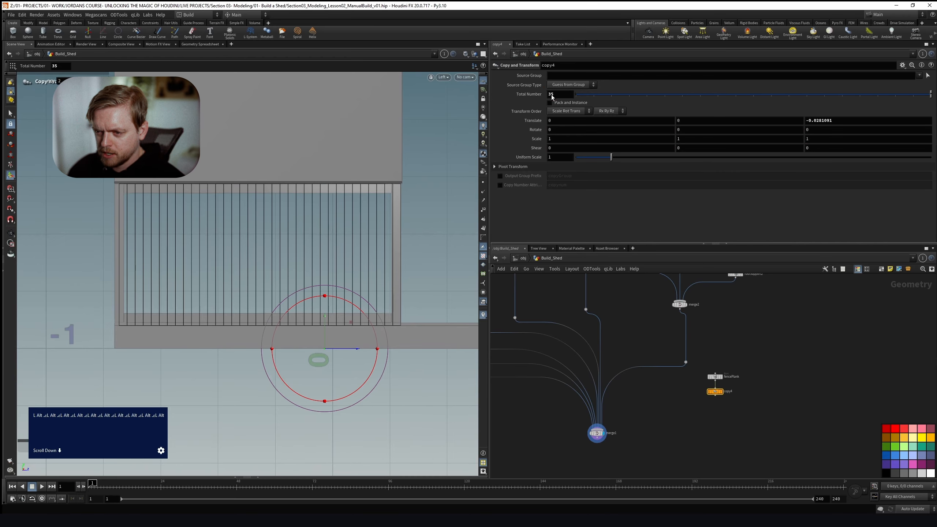
middle_click_drag(245, 191, 282, 191, "alt")
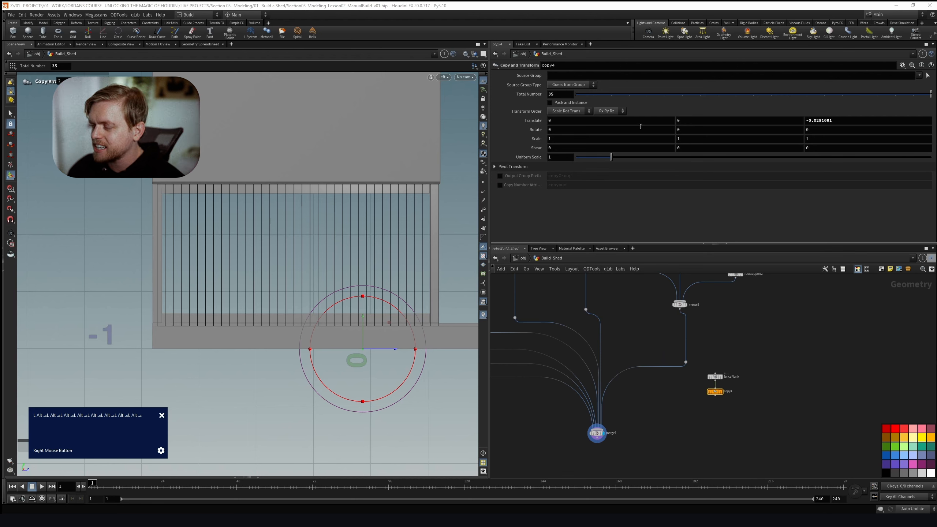
middle_click_drag(841, 121, 819, 161)
key("ctrl+z")
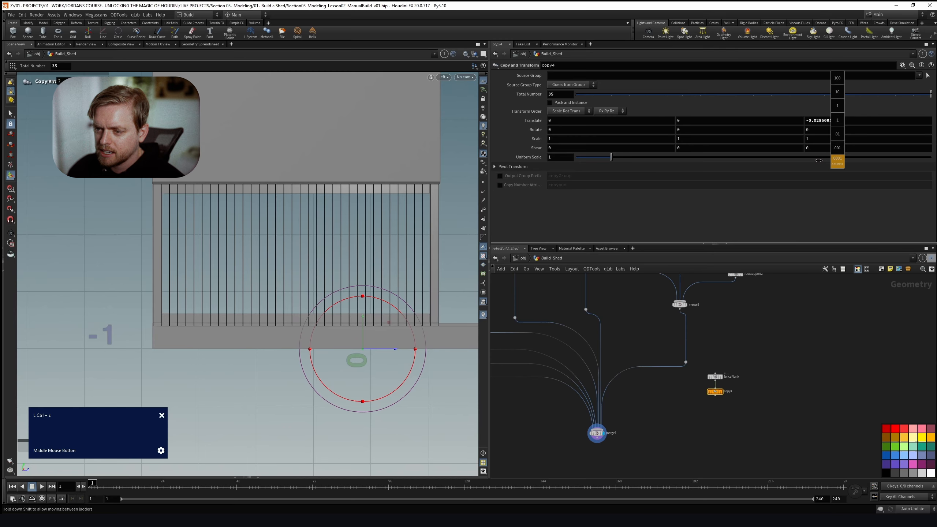
Connect the copied side planks to merge1 and check the plank wall on the shed in perspective
left_click(597, 446)
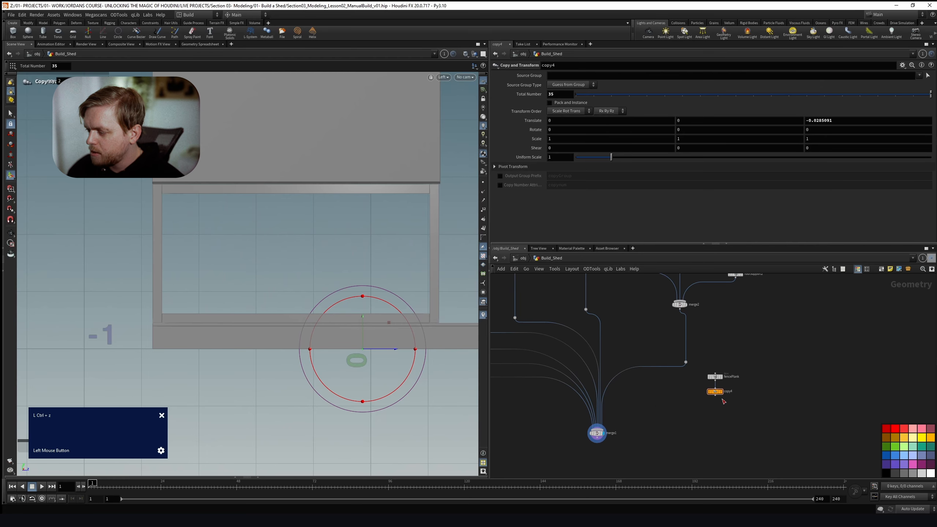
left_click_drag(619, 423, 607, 436)
left_click(600, 436)
key("space+1")
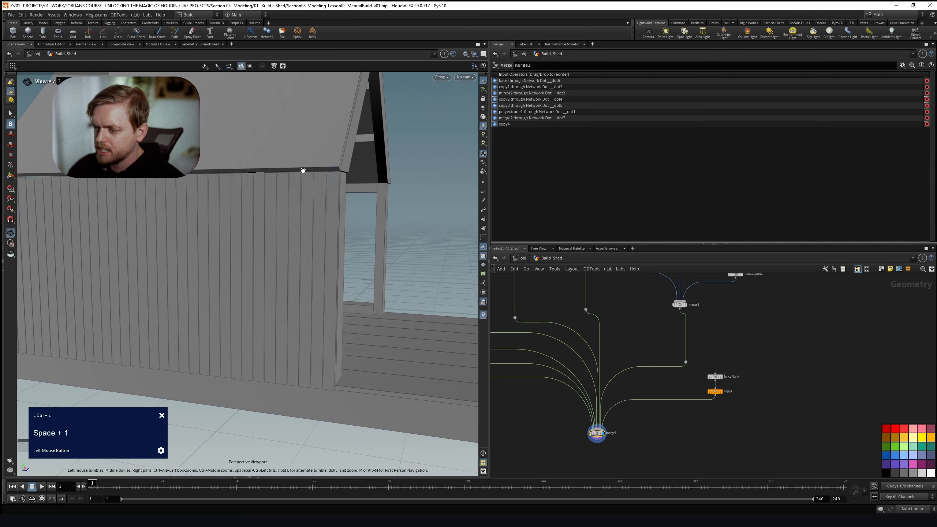
left_click_drag(287, 226, 234, 233, "alt")
mouse_move(235, 233)
right_mouse_down("alt")
mouse_move(312, 222)
mouse_move(274, 212)
mouse_move(295, 201)
mouse_move(311, 217)
mouse_move(266, 204)
mouse_move(241, 244)
right_mouse_up("alt")
left_click_drag(241, 244, 269, 259, "alt")
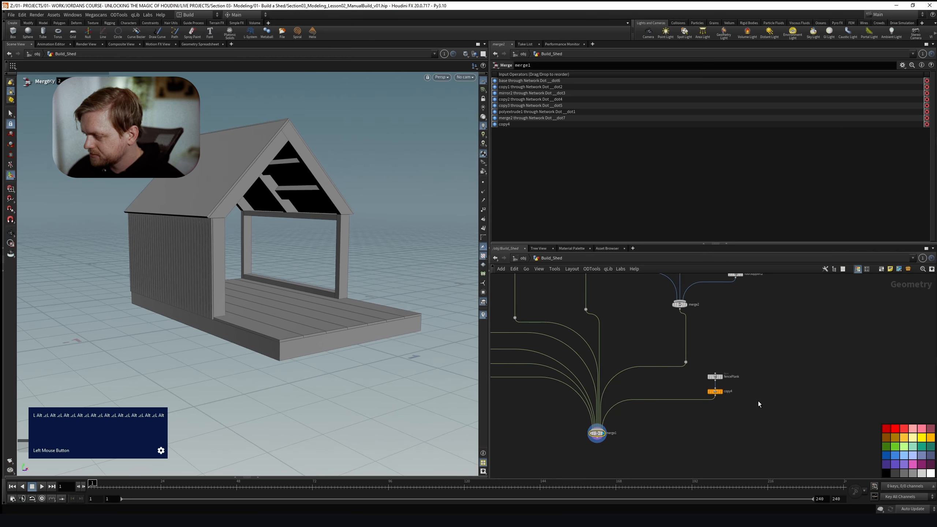
Insert a Mirror node between the side plank copies and merge1, mirroring the wall across X, and check both sides
key("Tab")
type("box")
key("Return")
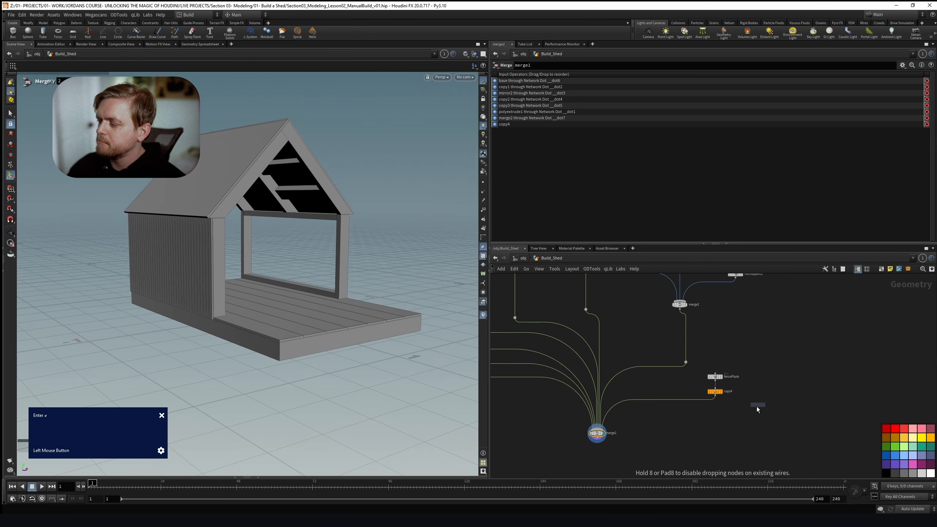
left_click(703, 399)
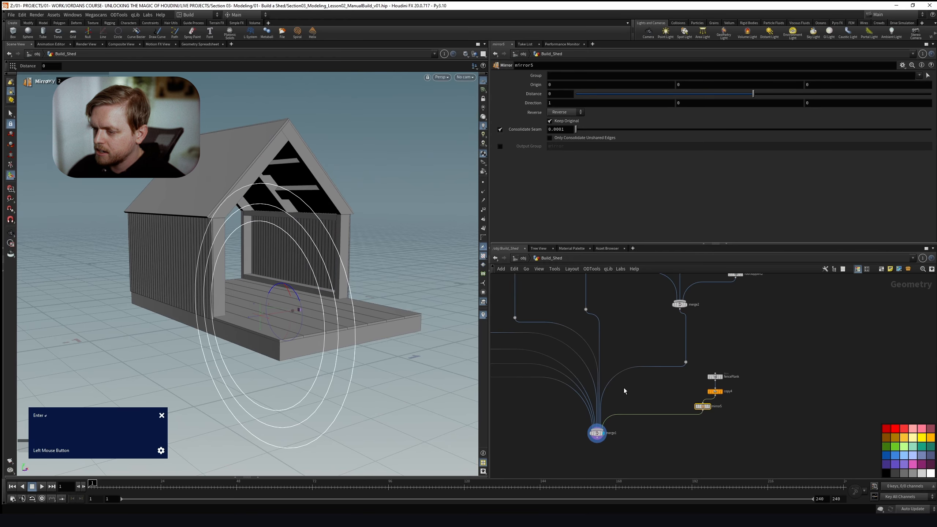
left_click_drag(281, 276, 230, 262, "alt")
right_click_drag(230, 262, 229, 326, "alt")
left_click_drag(235, 293, 258, 298, "alt")
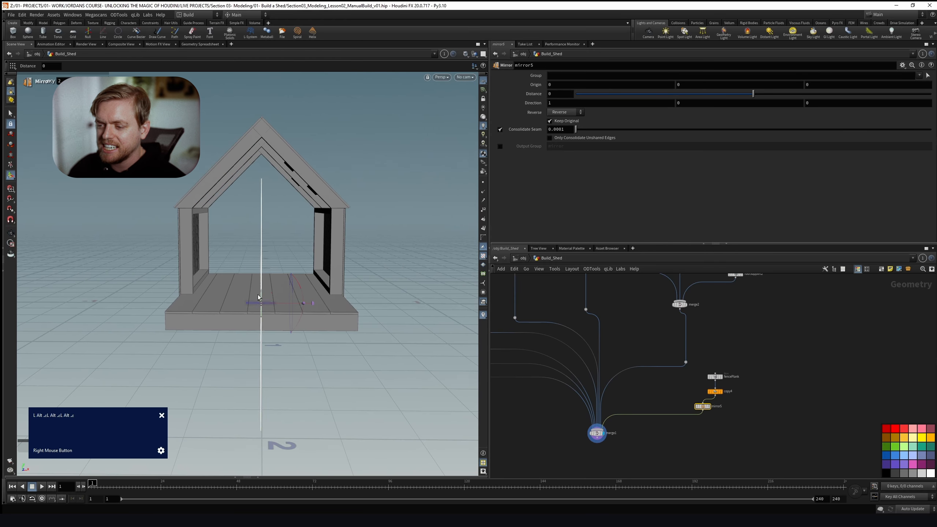
left_click_drag(311, 248, 324, 272, "alt")
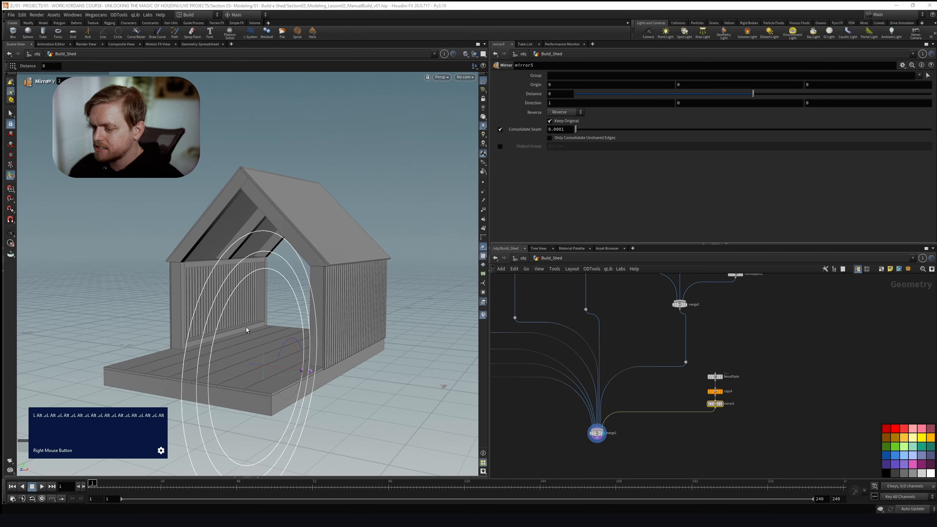
left_click_drag(246, 330, 301, 311, "alt")
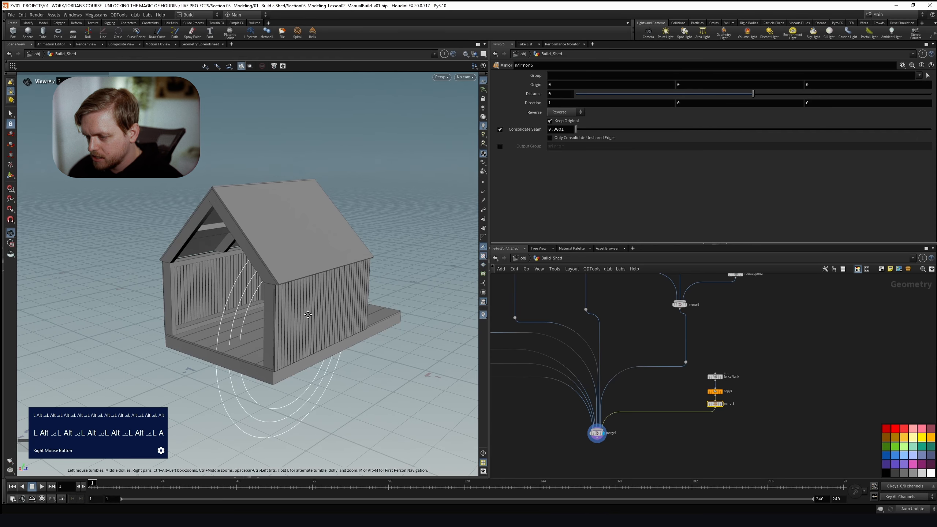
right_click_drag(302, 312, 360, 317, "alt")
Duplicate fencePlank, move the duplicate behind the shed to about Z -0.877, reset its Y rotation to 0, and shift it to about X -0.373
left_click(730, 379)
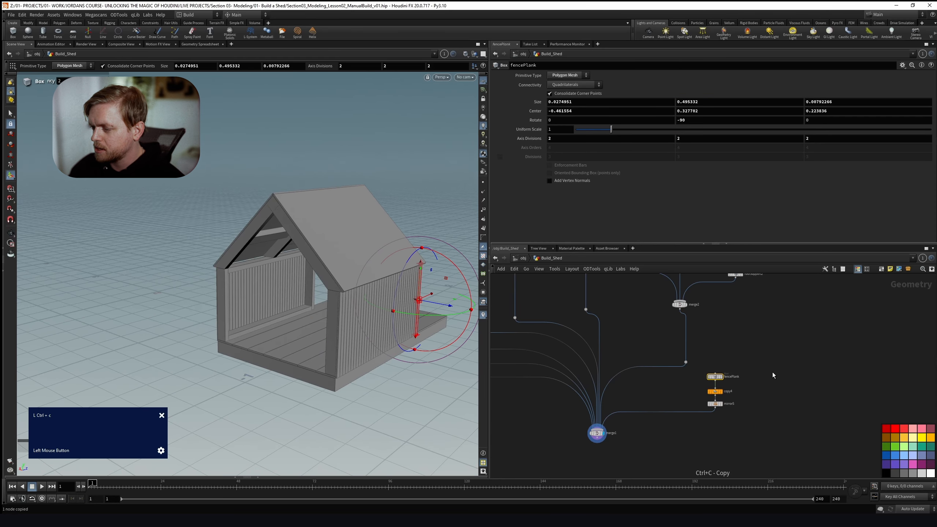
left_click_drag(426, 297, 398, 314)
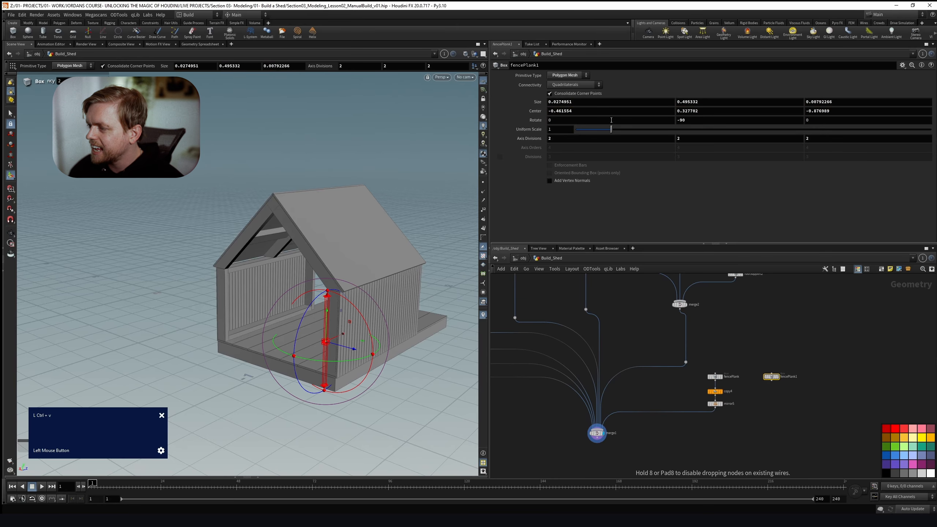
left_click_drag(296, 333, 400, 318, "alt")
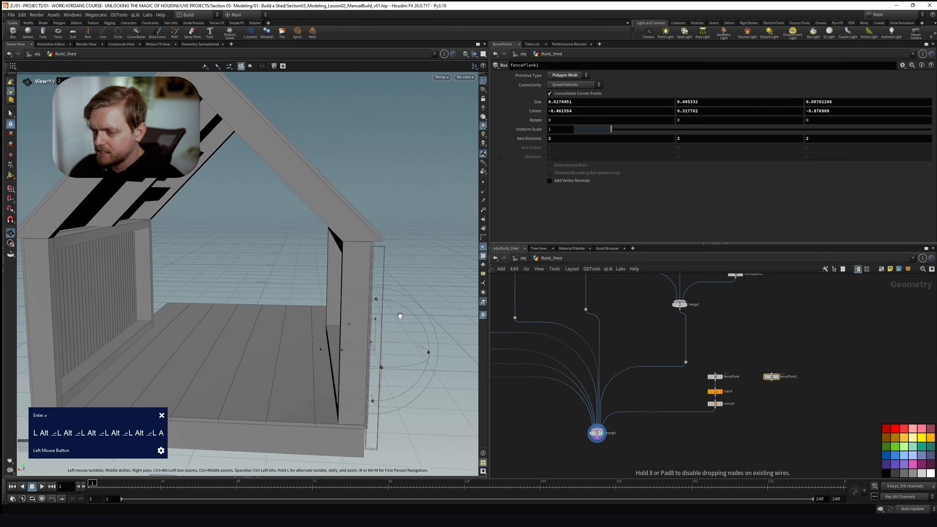
key("Return")
left_click_drag(360, 354, 368, 285)
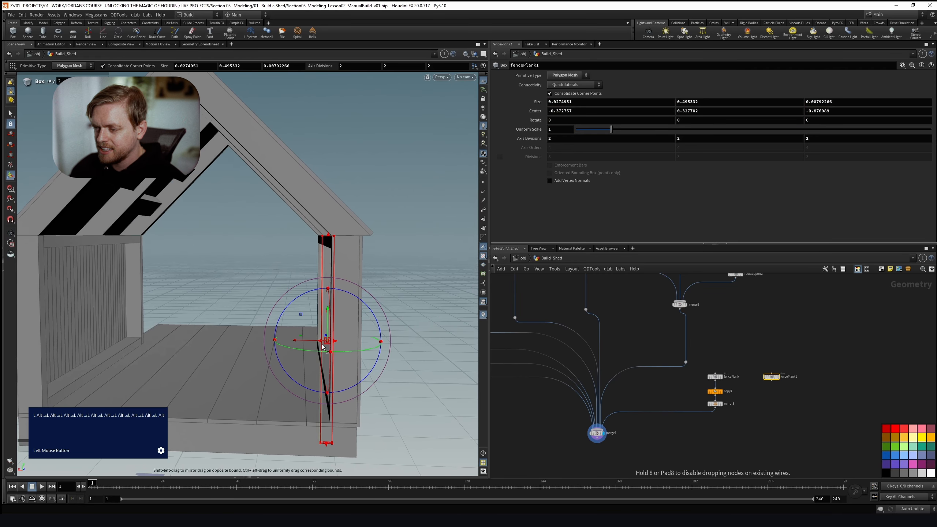
In the top view, slide fencePlank1 toward the back of the shed to about Z -0.758
key("space+4")
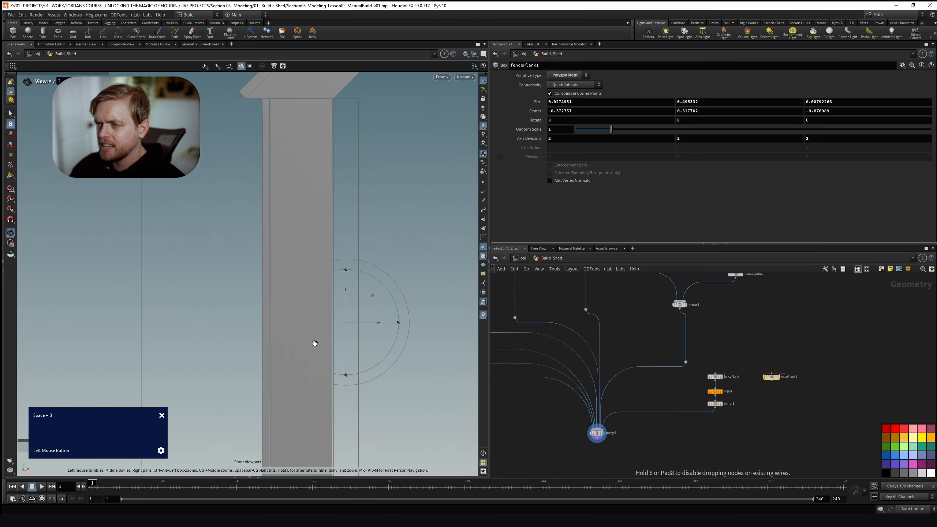
key("space")
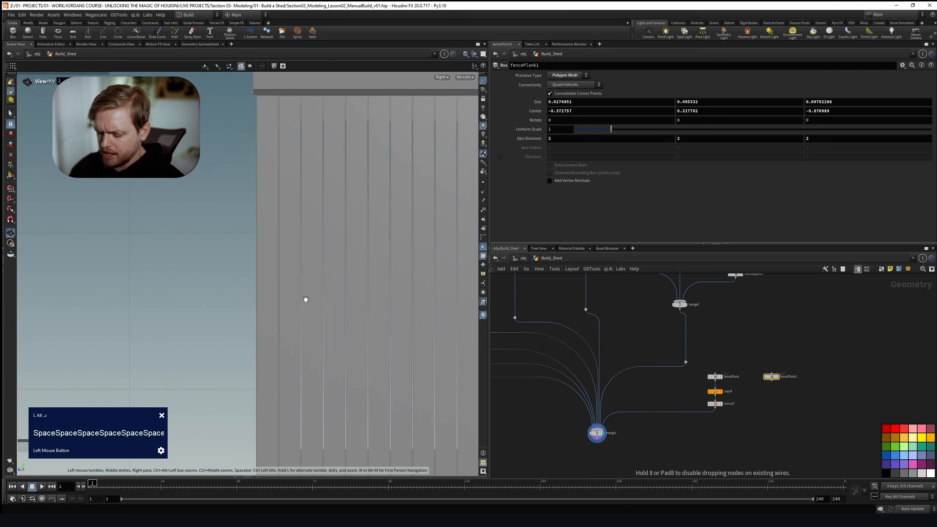
key("space+2")
scroll(302, 298, "down", 4, "alt")
right_click_drag(291, 291, 379, 340, "alt")
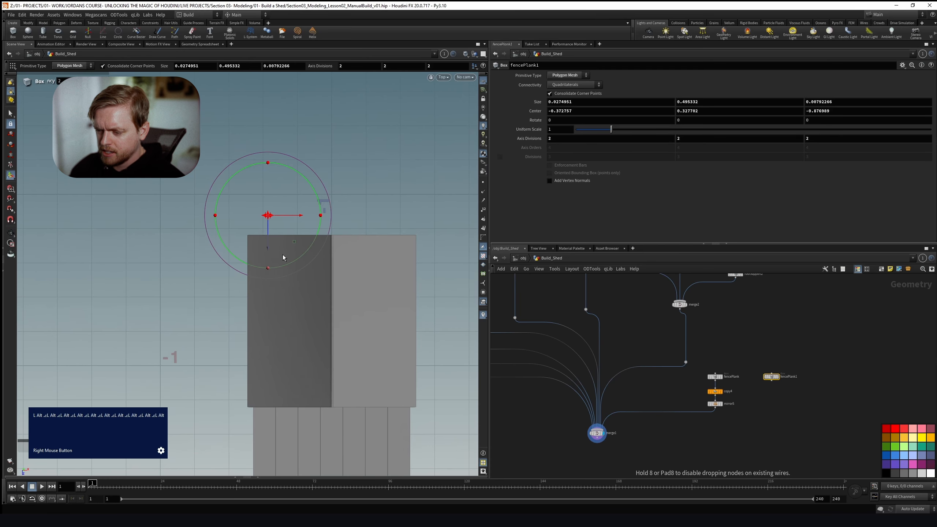
scroll(278, 256, "up", 6)
left_click_drag(271, 177, 415, 306)
key("space+1")
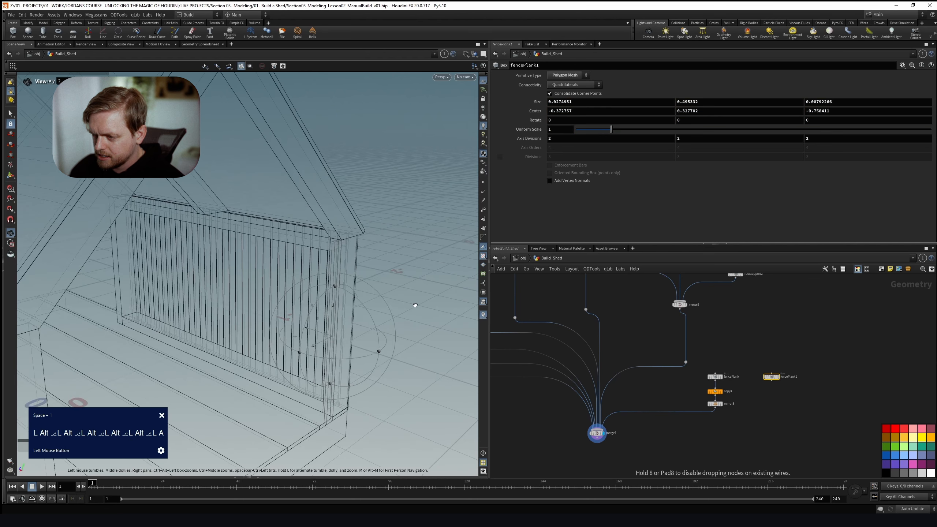
Display fencePlank1 with merge1 as its template, and check the plank's fit against the back corner post
left_click(613, 397)
right_click_drag(314, 236, 295, 229, "alt")
left_click_drag(295, 229, 322, 233, "alt")
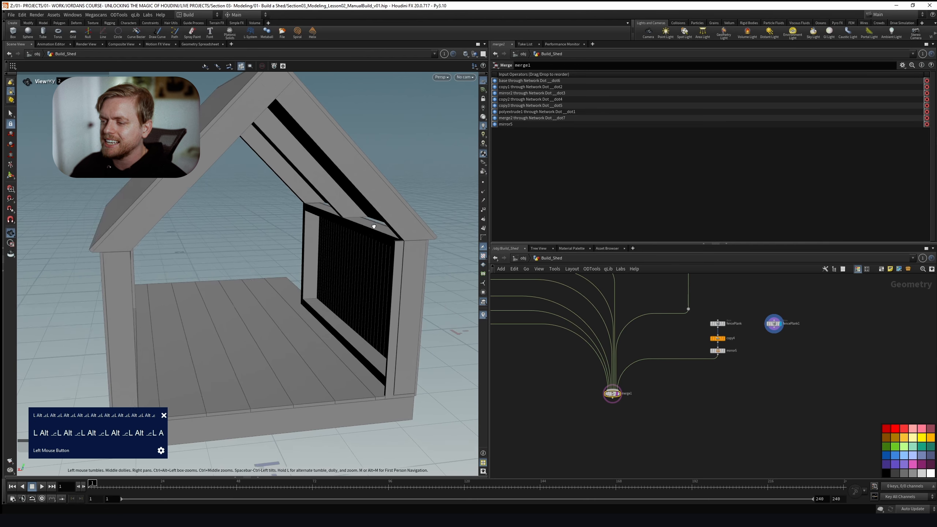
left_click(775, 327)
left_click_drag(412, 281, 368, 259, "alt")
key("Return")
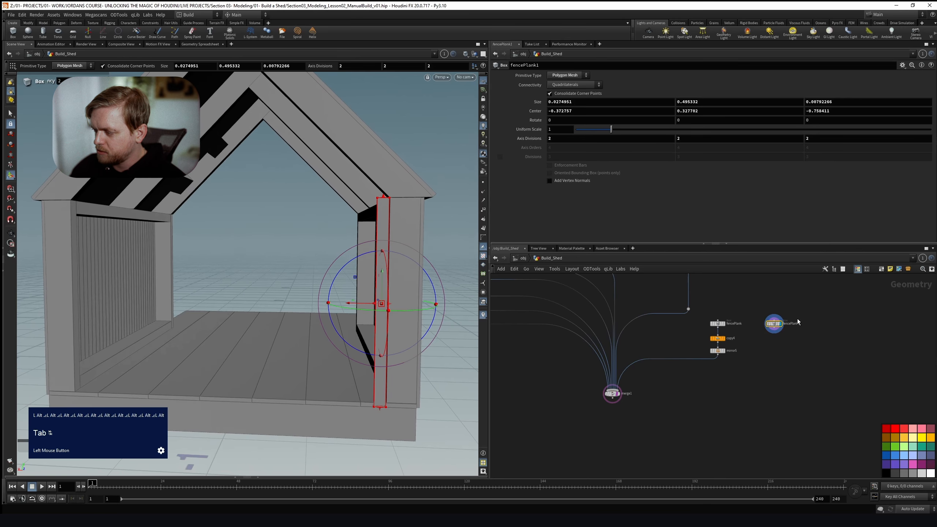
Add a Copy and Transform node after fencePlank1 and offset the copy by about 0.0285 in X
key("Tab")
type("copy and")
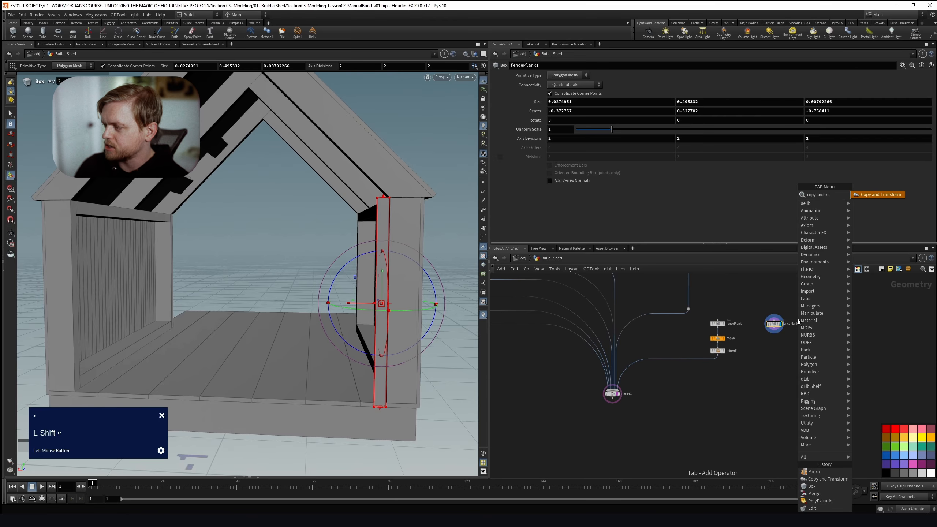
type(" tra")
key("shift+Return")
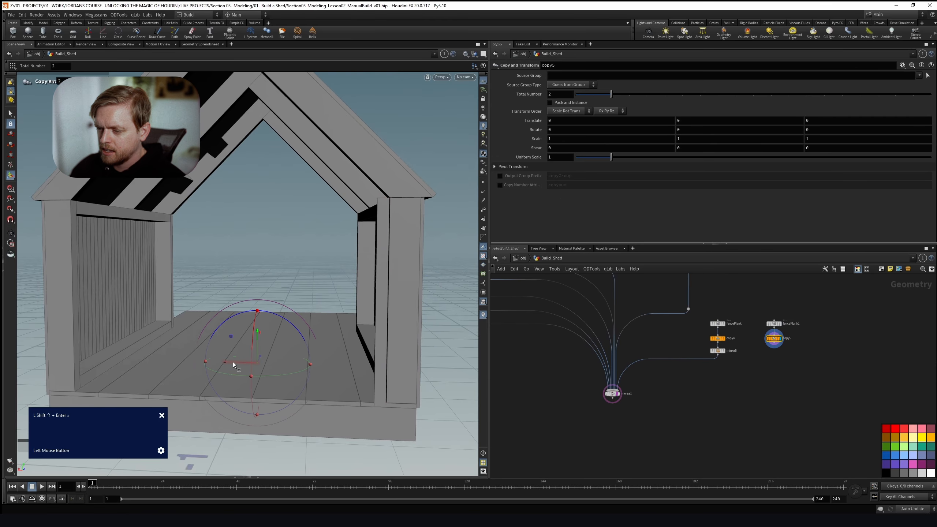
left_click_drag(233, 362, 224, 362)
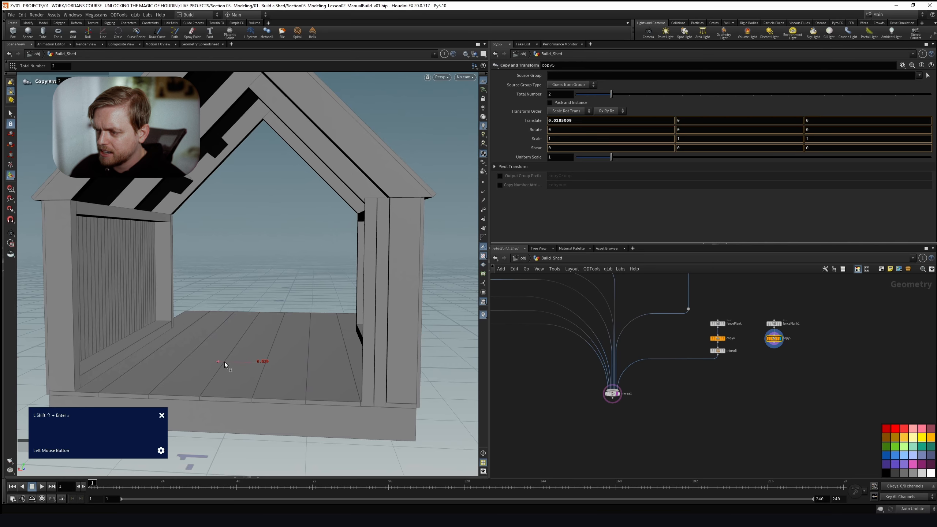
Set the back planks' total number to 27 and widen their X spacing to about 0.0287 so they reach the opposite post
left_click_drag(611, 94, 931, 95)
left_click_drag(167, 240, 341, 226, "alt")
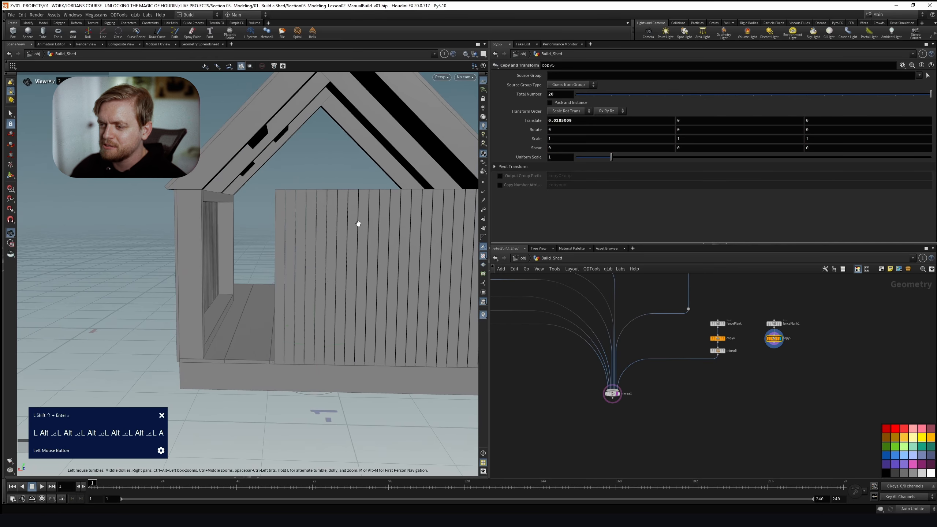
middle_click_drag(549, 97, 580, 95)
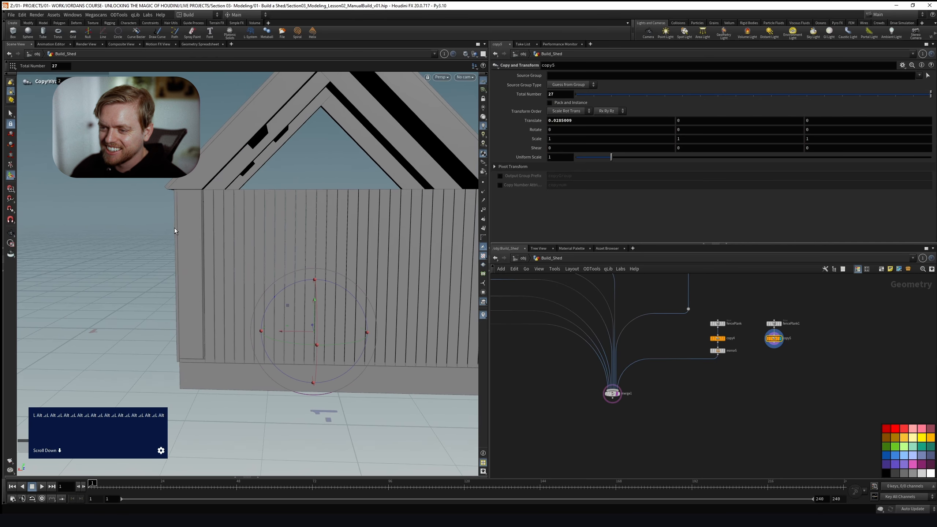
scroll(212, 206, "up", 8)
left_click_drag(210, 196, 278, 176, "alt")
scroll(247, 193, "up", 6)
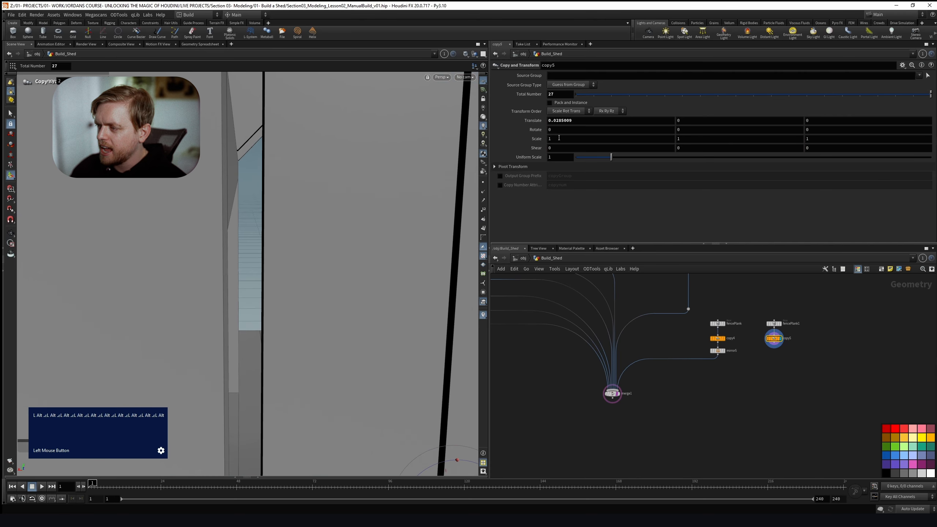
mouse_move(568, 148)
middle_mouse_down()
mouse_move(575, 159)
mouse_move(557, 163)
mouse_move(573, 162)
middle_mouse_up()
key("ctrl+z")
Compare the back plank wall and side walls with the reference shed drawings from several angles
mouse_move(251, 171)
right_mouse_down("alt")
mouse_move(303, 162)
mouse_move(253, 175)
right_mouse_up("alt")
left_click_drag(253, 176, 271, 185, "alt")
right_click_drag(272, 185, 274, 209, "alt")
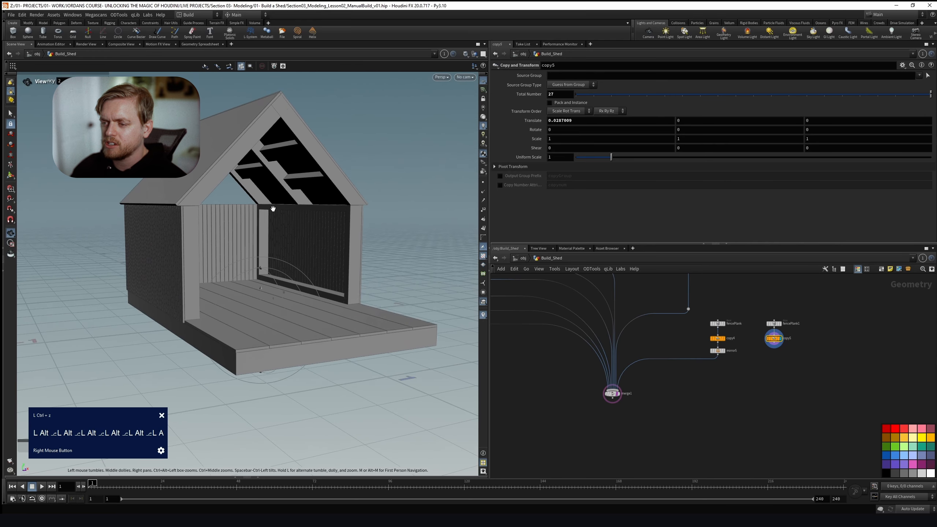
right_click_drag(281, 262, 238, 255, "alt")
left_click_drag(238, 255, 264, 249, "alt")
key("Return")
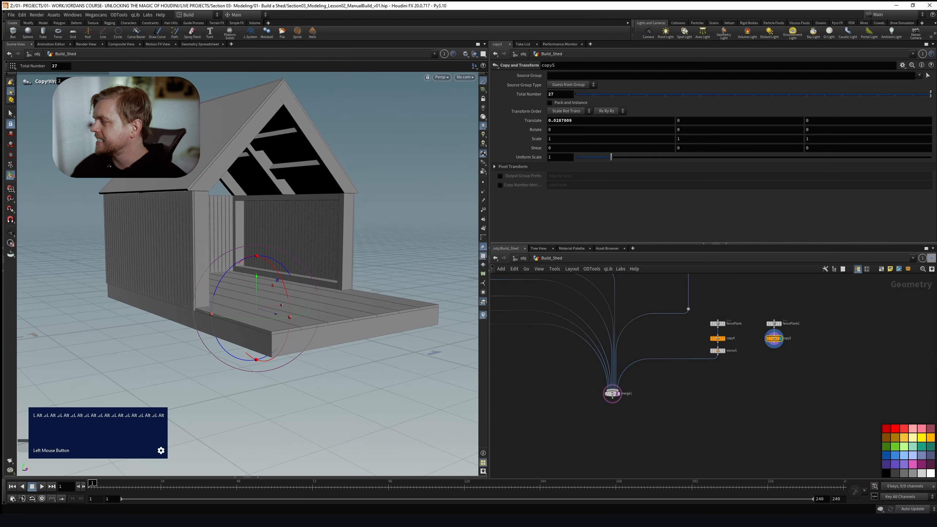
left_click_drag(280, 204, 268, 208, "alt")
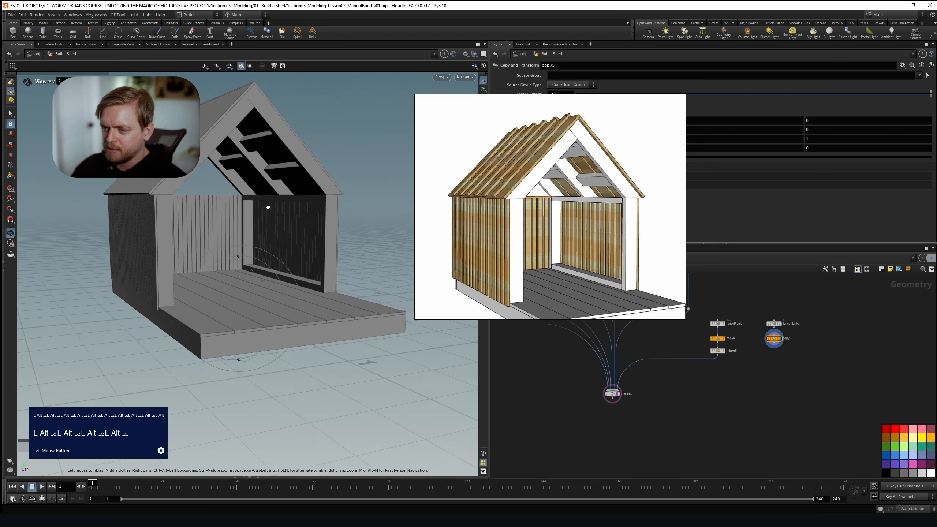
right_click_drag(268, 208, 284, 219, "alt")
right_click_drag(548, 241, 561, 227)
scroll(548, 235, "down", 3)
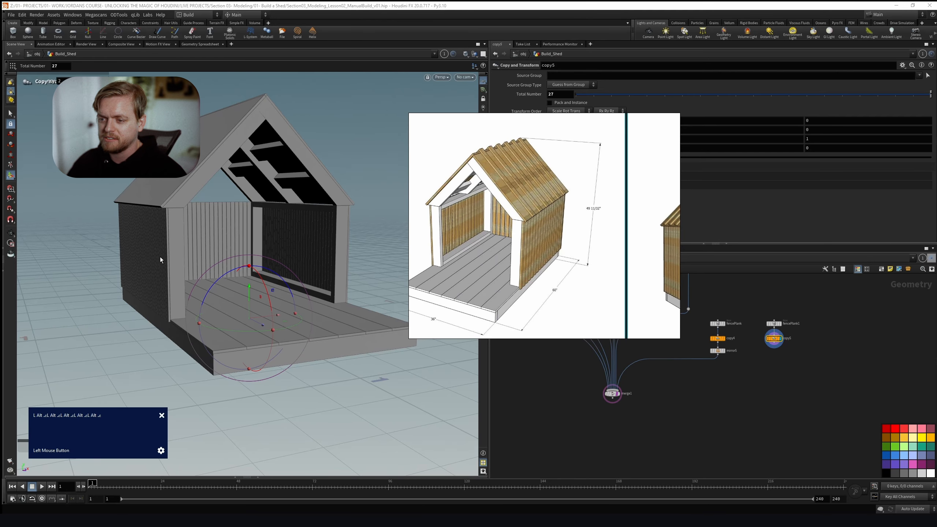
Add a Merge node that combines the mirrored side planks from mirror5 with the back planks from copy5
right_click_drag(770, 373, 733, 345, "alt")
key("Tab")
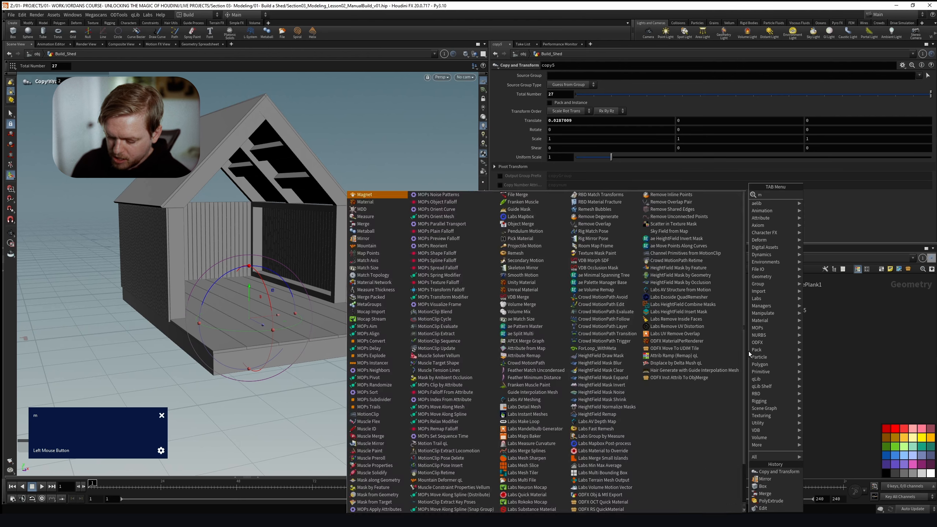
key("Return")
left_click(729, 367)
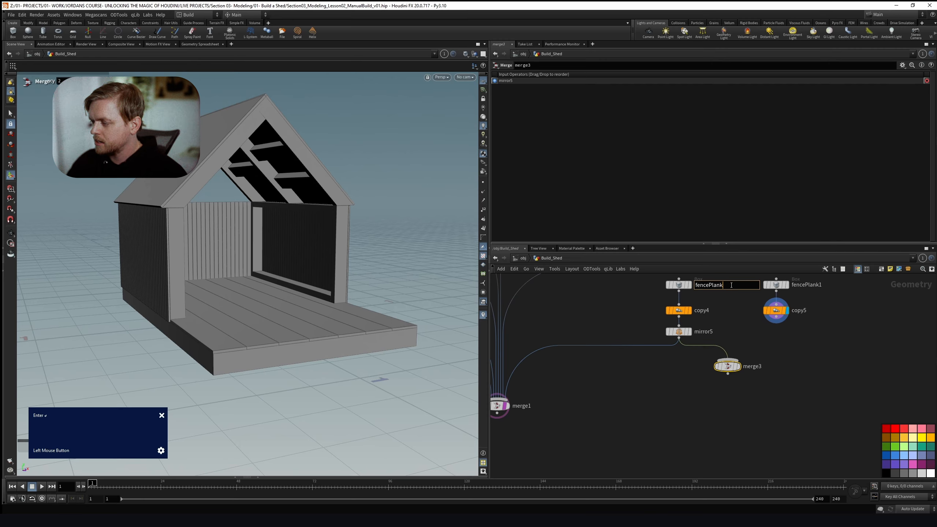
left_click(759, 358)
middle_click_drag(782, 342, 775, 365)
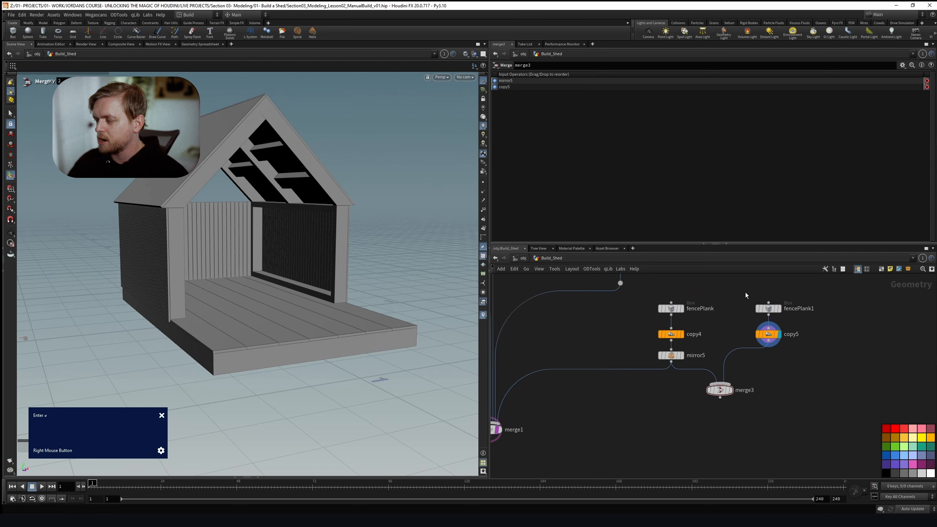
Rename the fencePlank node to fencePlank_sides and the fencePlank1 node to fencePlank_back
left_click_drag(782, 349, 782, 349)
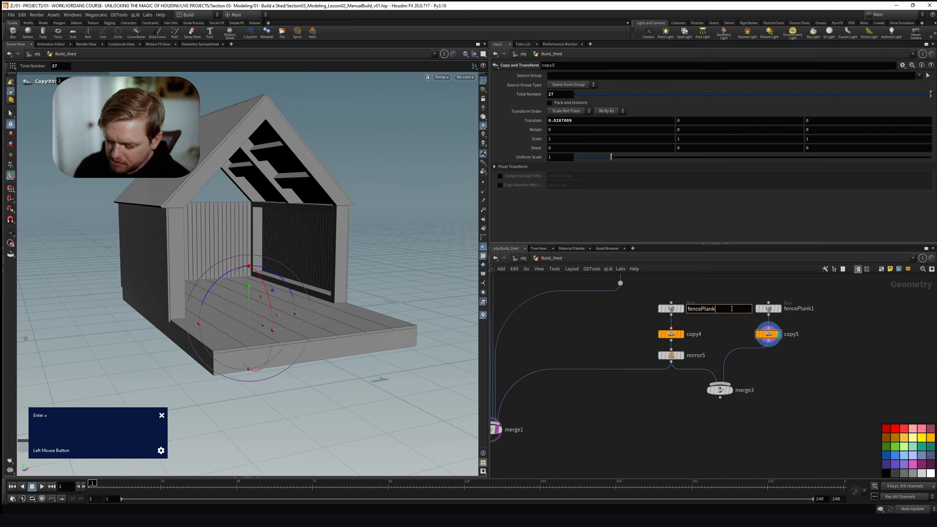
type("es")
key("Return")
double_click(821, 309)
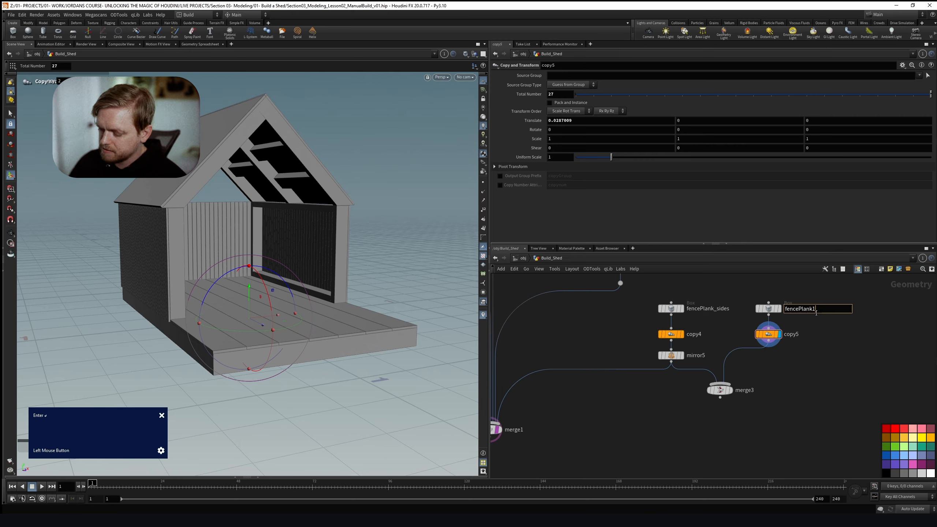
type("_back")
key("Return")
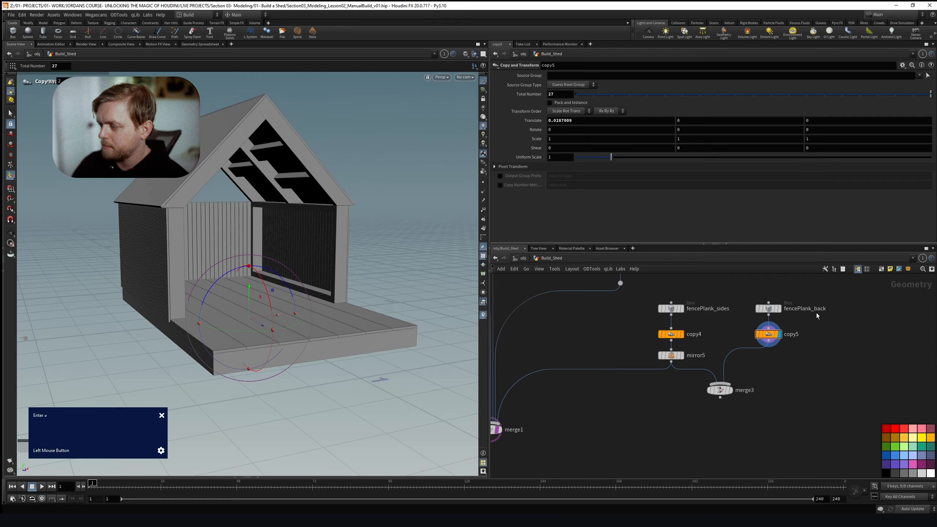
Cut the direct wire from mirror5 to merge1, feed merge3 into merge1 instead, display merge1 and save the scene
scroll(627, 388, "down", 2)
key("y")
right_click_drag(620, 386, 594, 352)
left_click_drag(557, 356, 567, 383)
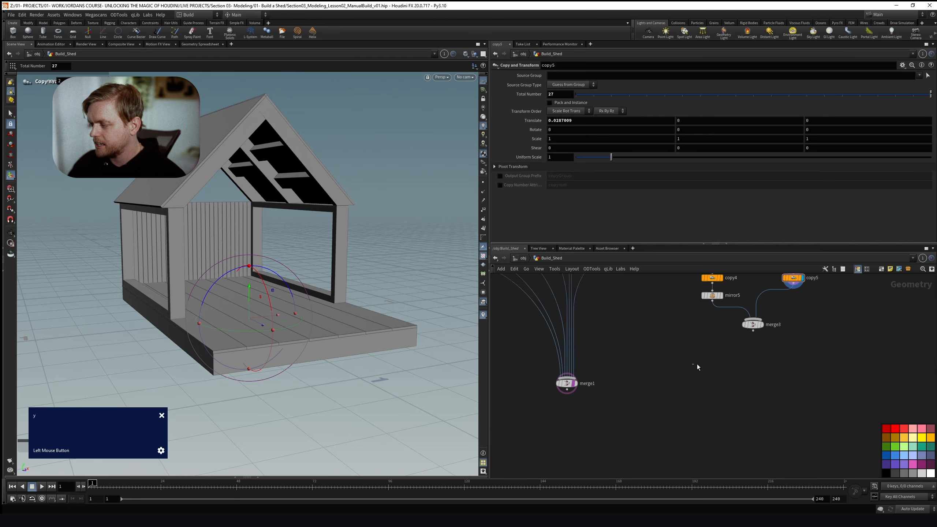
left_click_drag(705, 348, 569, 383)
left_click(576, 383)
right_click_drag(280, 229, 282, 261, "alt")
key("ctrl+s")
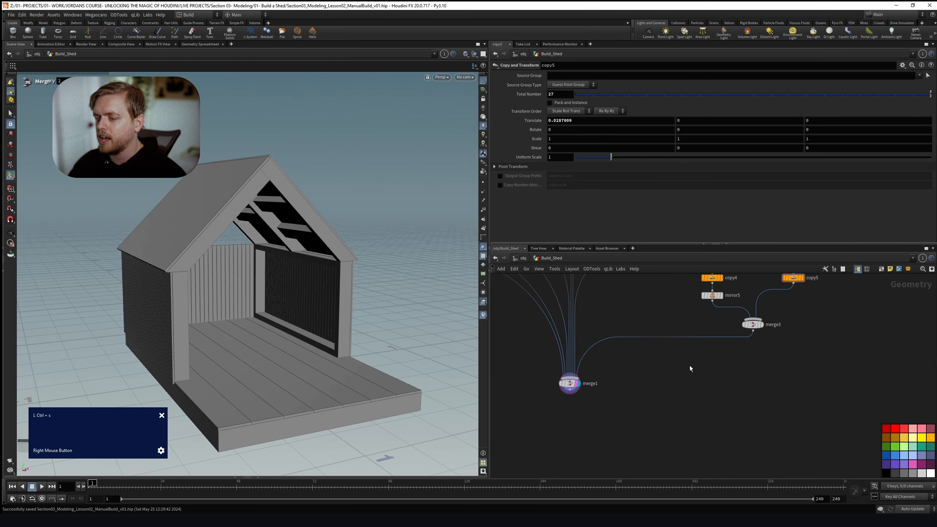
Duplicate the fencePlank_back box beside the plank branches and rename the copy fencePlank_roof
left_click_drag(276, 242, 295, 264, "alt")
middle_click_drag(836, 291, 774, 352)
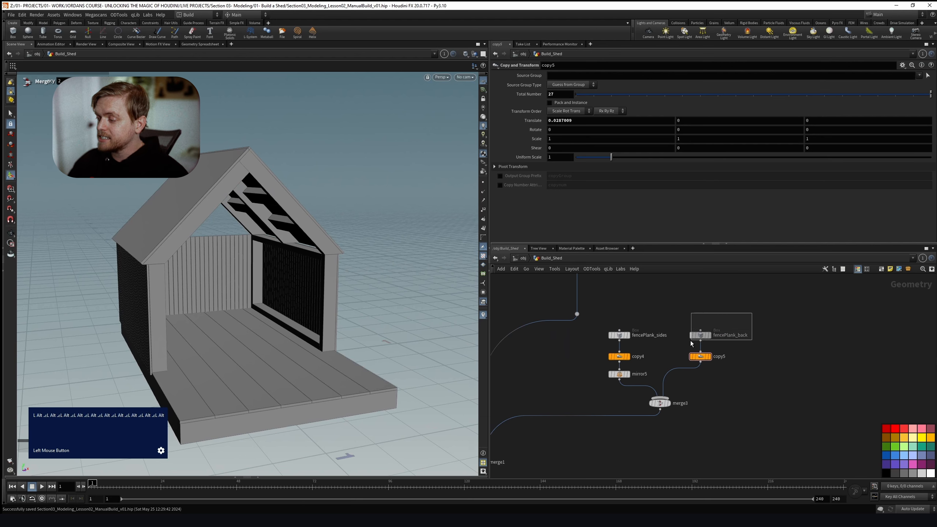
left_click_drag(691, 343, 692, 343)
key("ctrl+c")
key("ctrl+v")
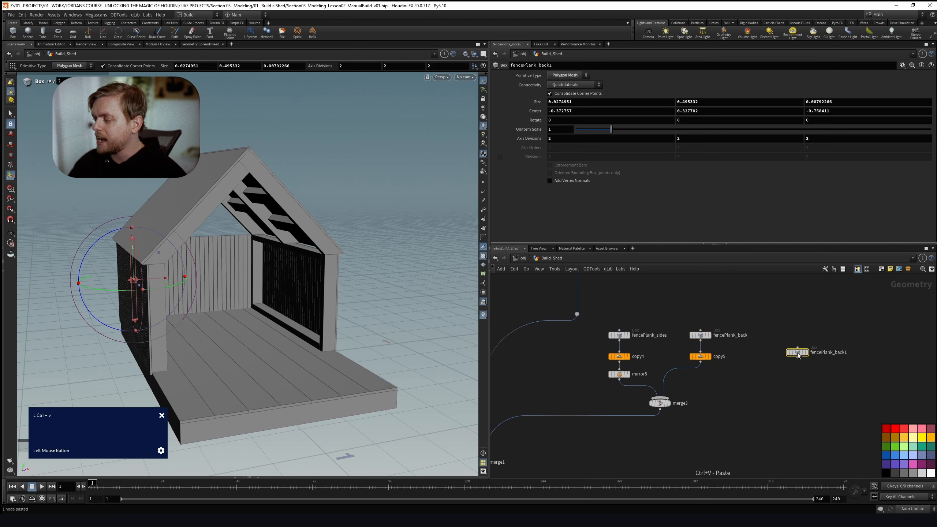
left_click(839, 370)
double_click(843, 363)
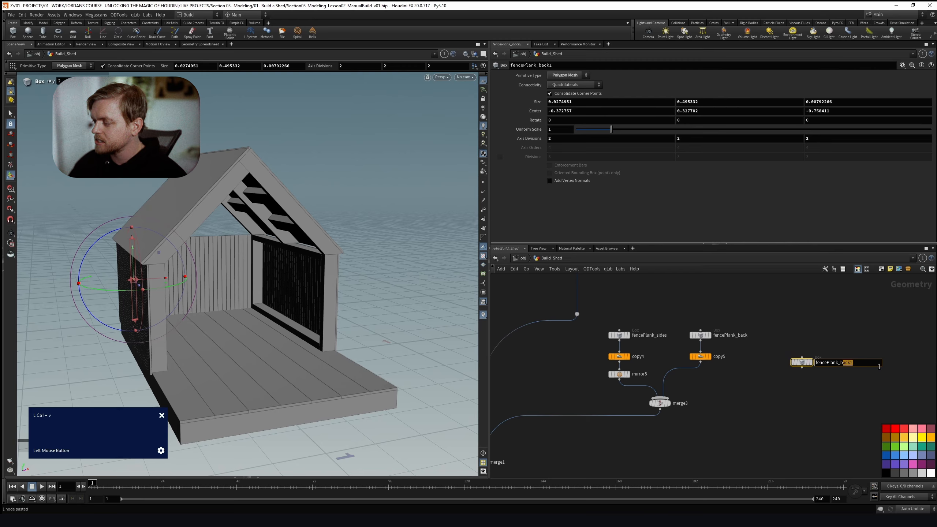
key("BackSpace")
key("BackSpace")
type("roof")
key("Return")
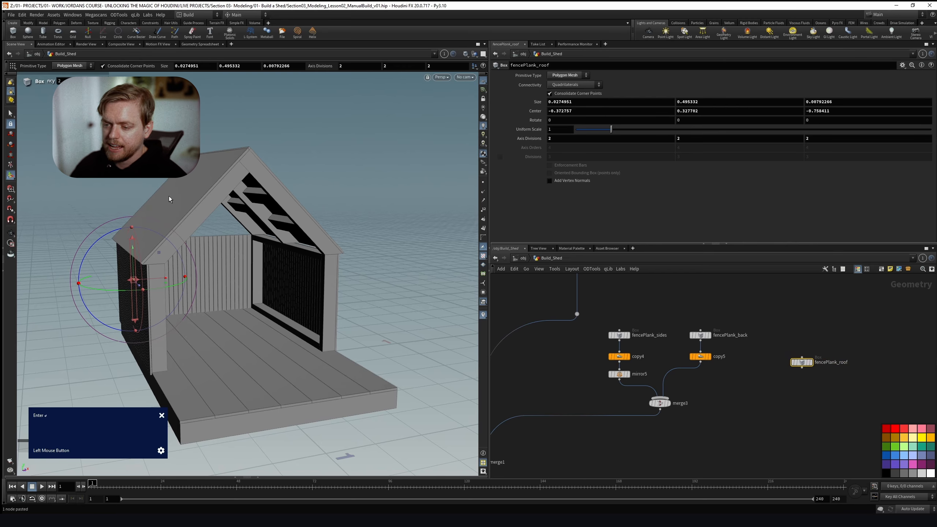
Set the roof plank's Y rotation to -90 while viewing the shed from the front
key("space+4")
scroll(257, 236, "down", 5)
middle_click_drag(289, 201, 255, 238, "alt")
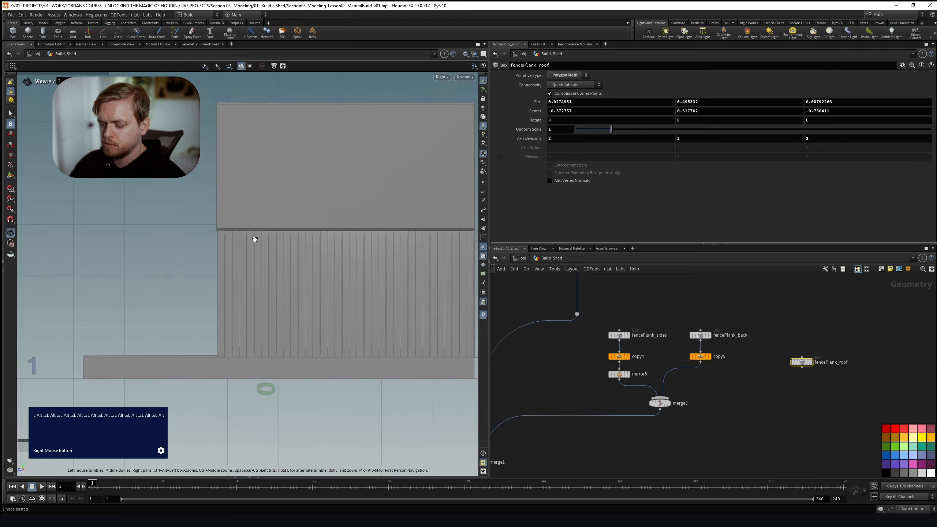
key("space+2")
key("space+3")
right_click_drag(264, 236, 264, 260, "alt")
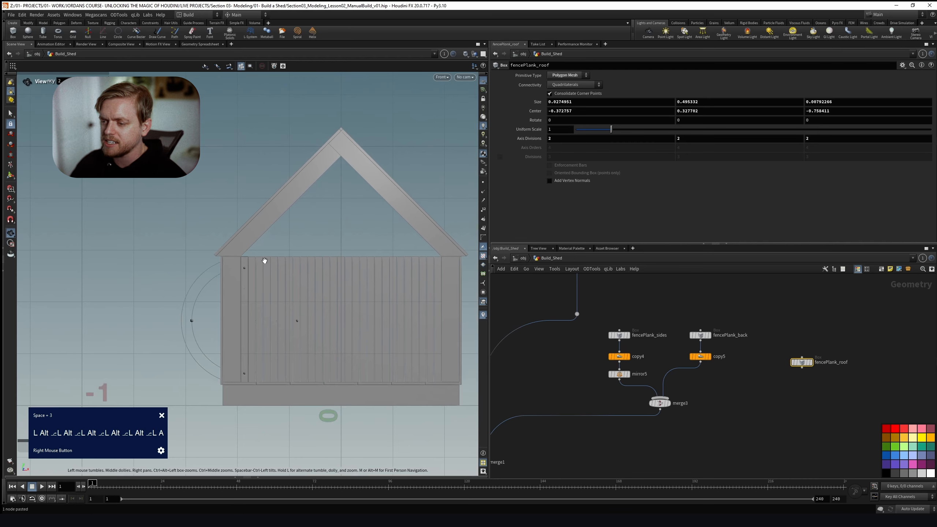
key("Return")
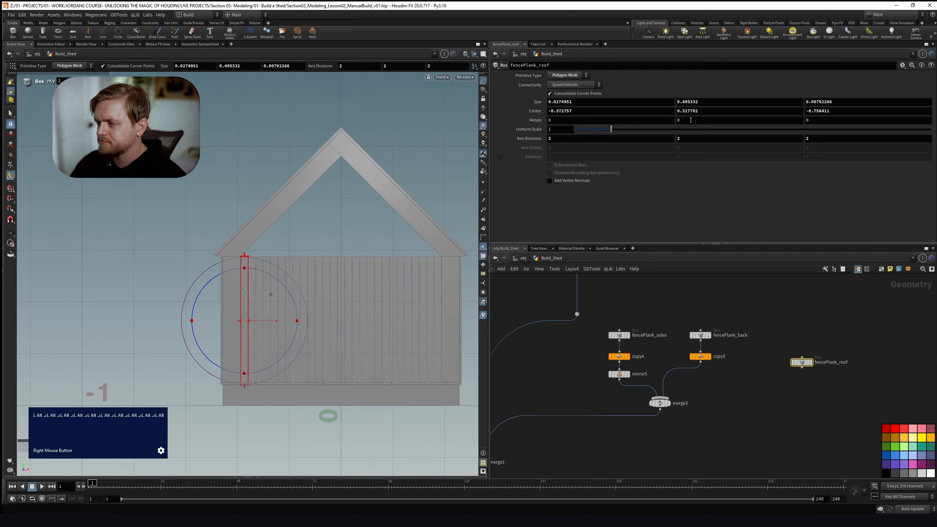
left_click(687, 121)
type("-90")
key("Return")
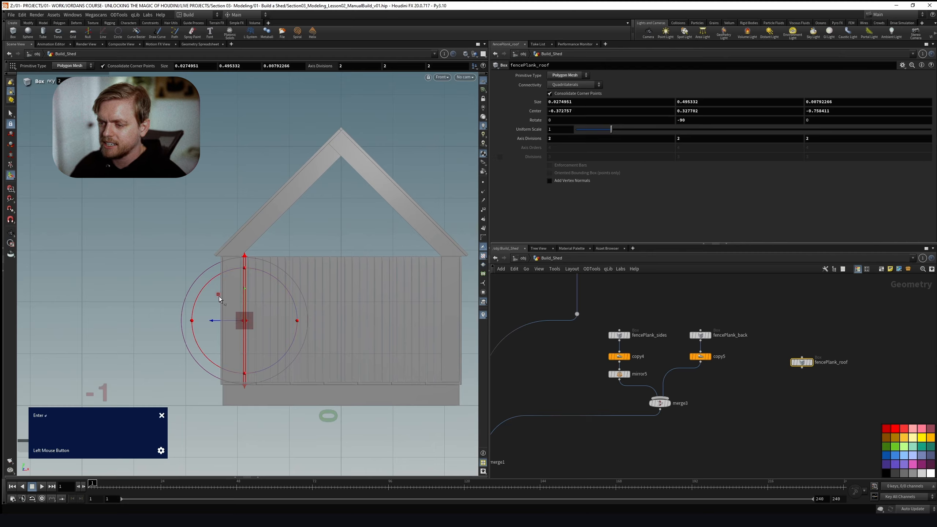
Move the roof plank up onto the left roof slope and set its Z rotation to -45
left_click_drag(219, 295, 249, 169)
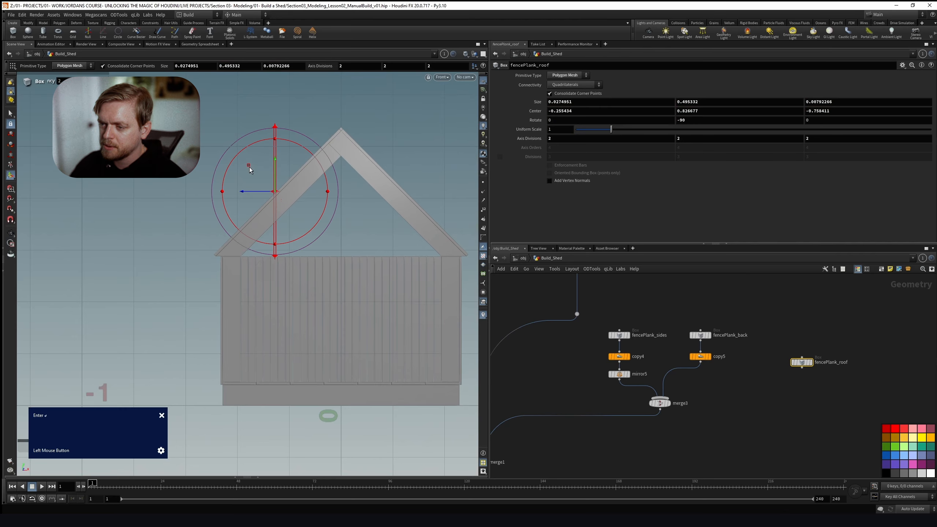
left_click_drag(325, 204, 306, 229)
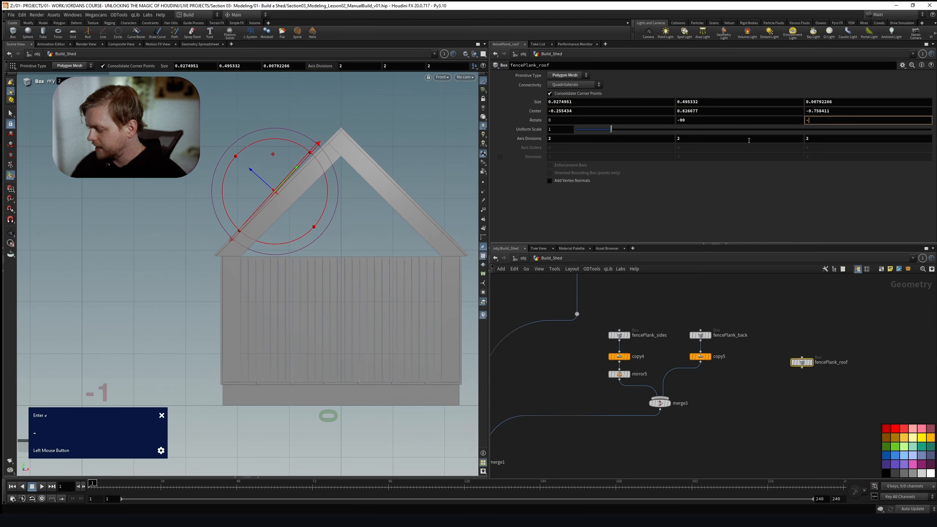
type("-45")
key("Return")
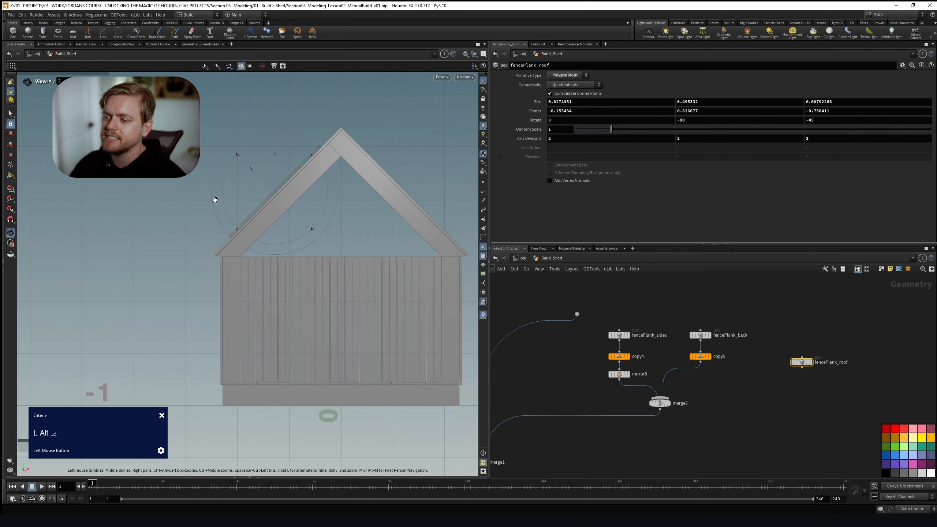
Seat the roof plank on the slope surface and stretch its length to about 0.686 so it spans eave to ridge
scroll(321, 162, "up", 6, "alt")
scroll(289, 236, "up", 2, "alt")
left_click_drag(248, 204, 252, 203)
middle_click_drag(413, 132, 370, 220, "alt")
right_click_drag(371, 220, 373, 233, "alt")
left_click_drag(368, 190, 412, 153)
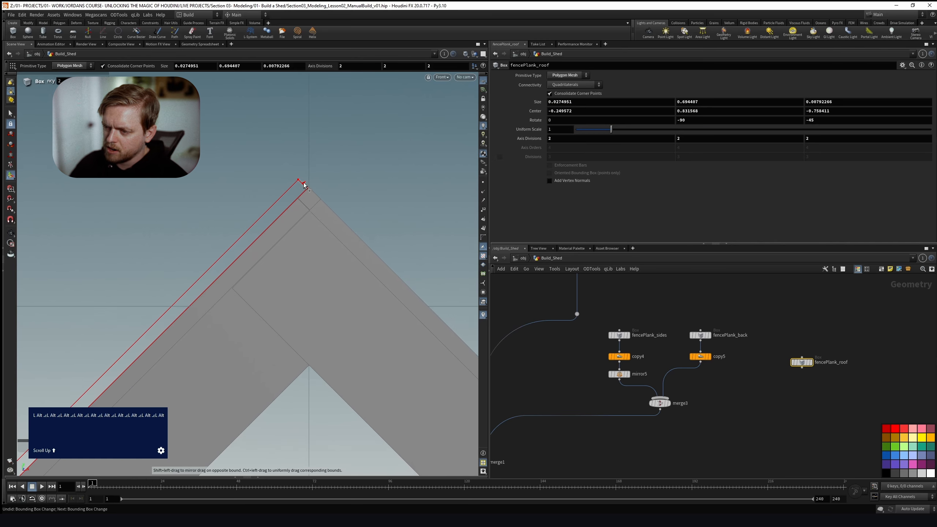
left_click_drag(302, 185, 299, 186)
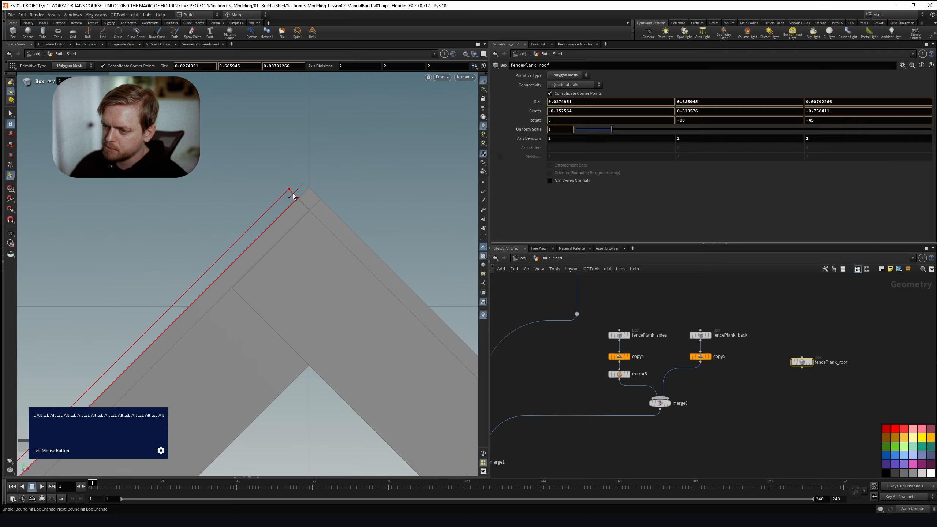
scroll(309, 215, "down", 8, "alt")
middle_click_drag(304, 229, 326, 196, "alt")
right_click_drag(327, 197, 320, 207, "alt")
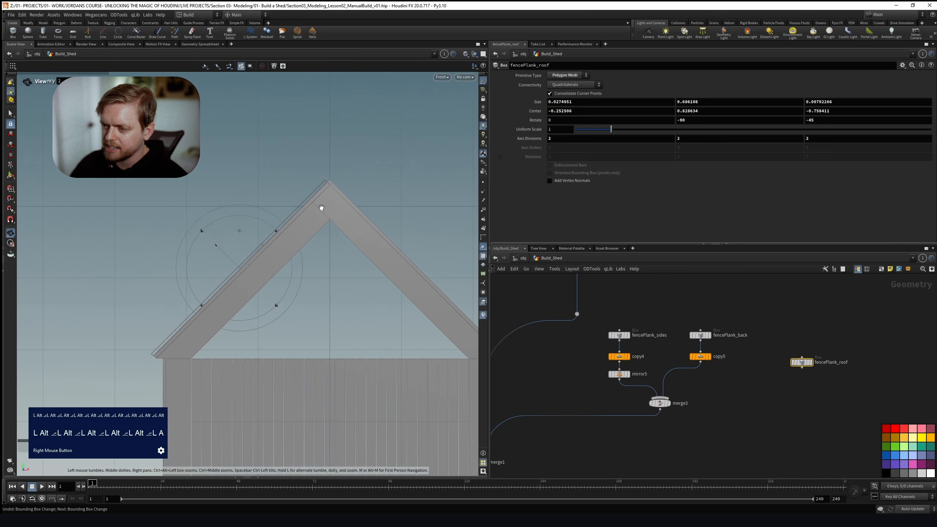
Check the plank layout on the reference roof and shift the roof plank inward from the back edge to about -0.69 in Z
key("space+1")
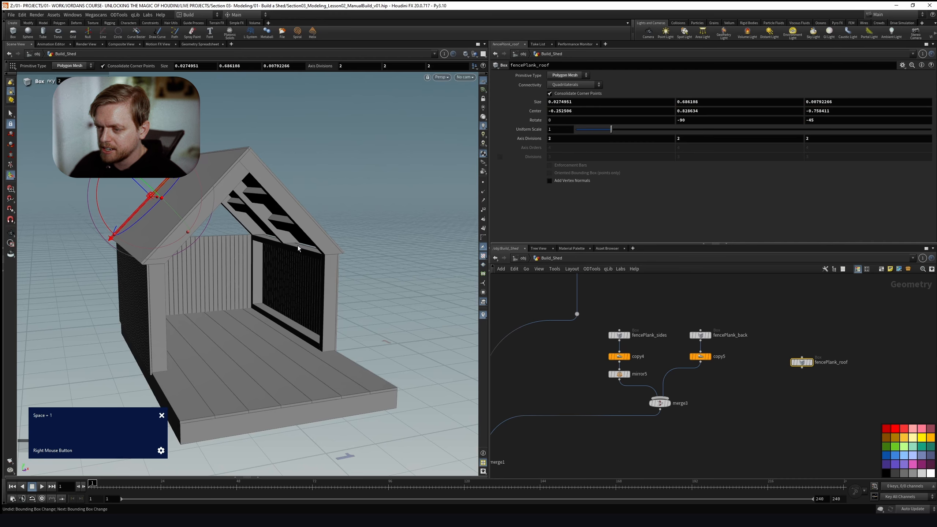
left_click_drag(319, 218, 297, 231)
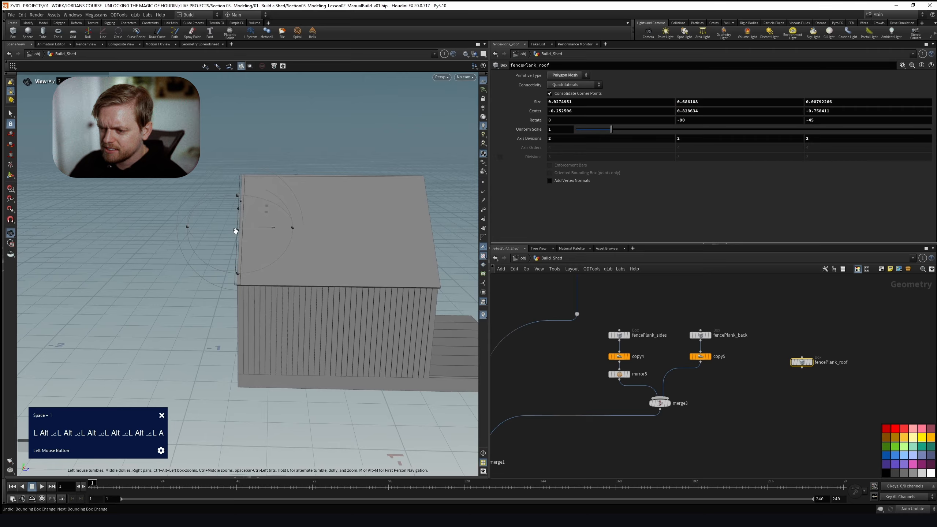
scroll(260, 236, "up", 3)
key("space+4")
key("space+4")
scroll(264, 234, "down", 1)
right_click_drag(266, 195, 331, 315, "alt")
scroll(246, 249, "up", 3)
scroll(262, 242, "up", 2)
key("Return")
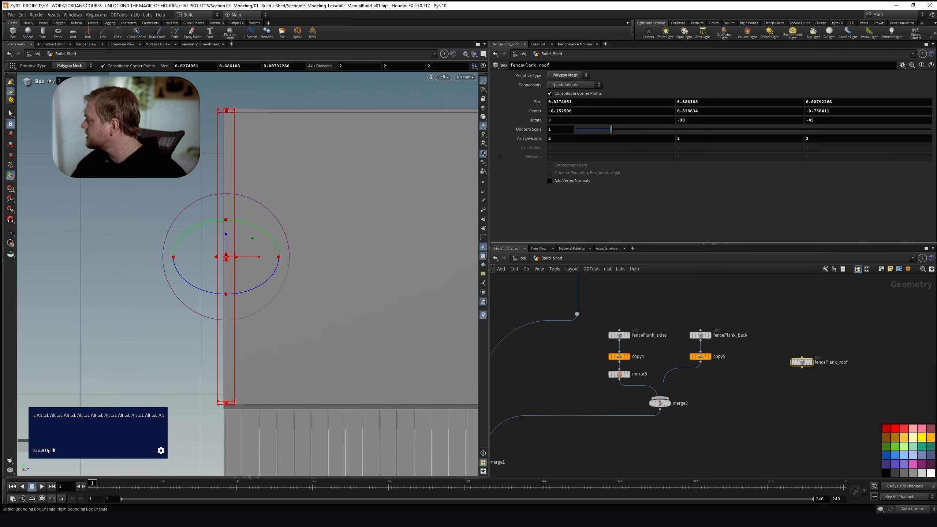
right_click_drag(936, 233, 652, 258)
scroll(648, 234, "up", 5)
scroll(652, 257, "down", 2)
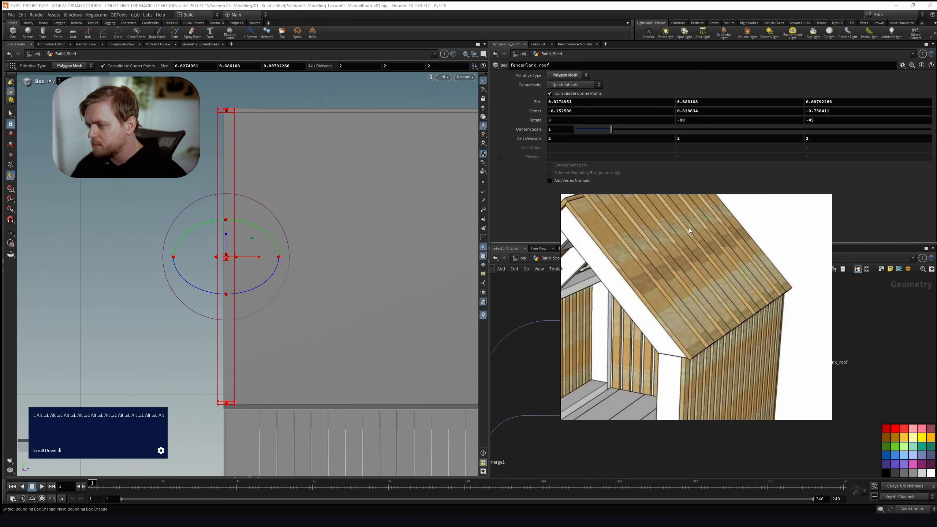
right_click_drag(688, 225, 723, 249)
left_click_drag(260, 256, 297, 255)
left_click_drag(712, 289, 692, 309)
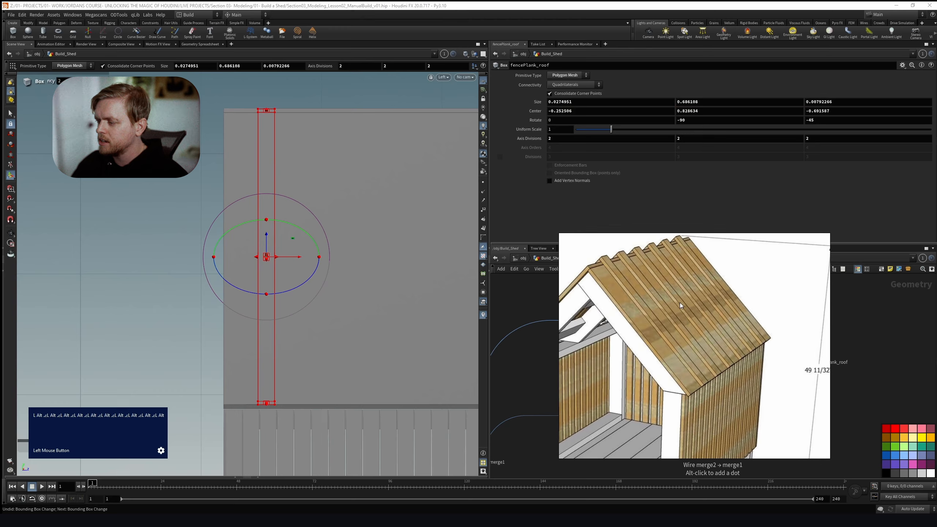
Add a Copy and Transform node after fencePlank_roof with a total number of 6 and a Z translation of 0.16
left_click(701, 305)
key("Tab")
type("copy and")
key("shift+Return")
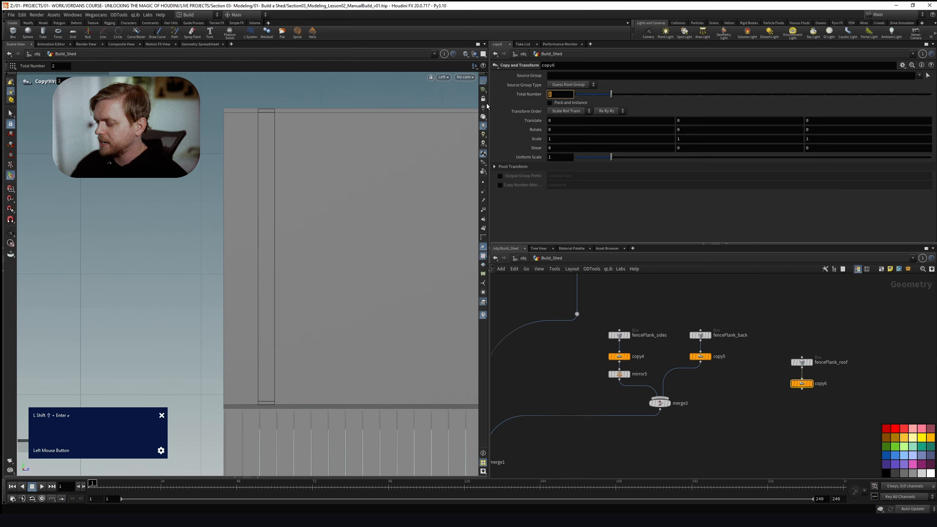
scroll(376, 168, "down", 5, "alt")
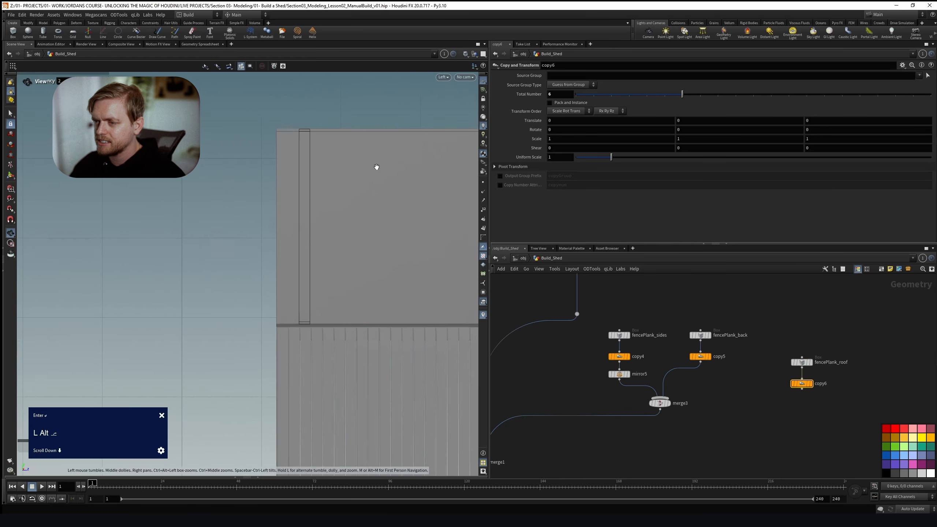
middle_click_drag(840, 120, 896, 128)
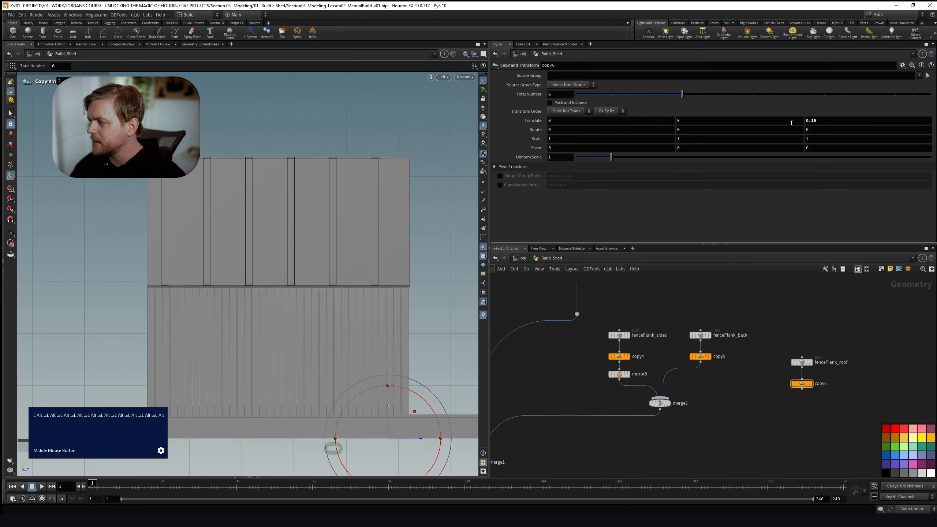
Shift the fencePlank_roof box to about -0.658 in Z to center the row of planks along the roof
left_click(802, 363)
left_click_drag(188, 225, 209, 226)
right_click_drag(623, 169, 936, 195)
left_click_drag(214, 222, 208, 225)
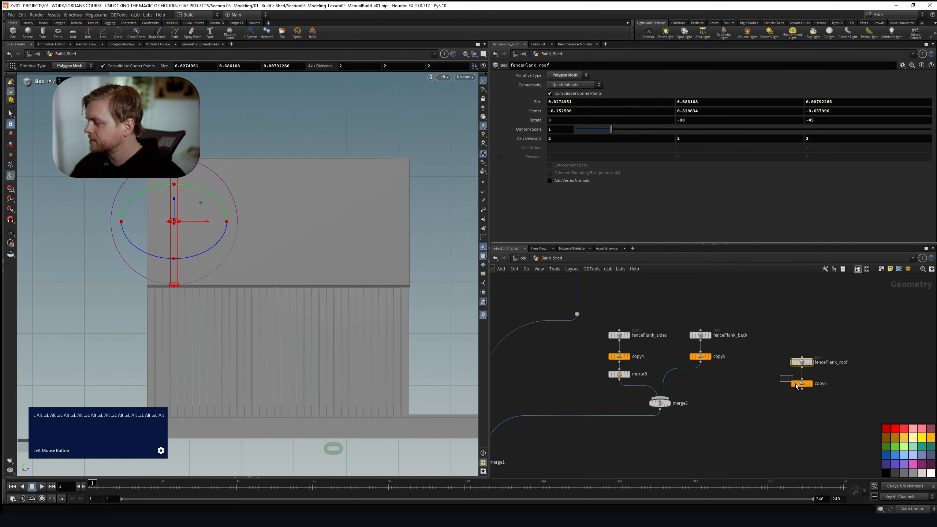
left_click(806, 393)
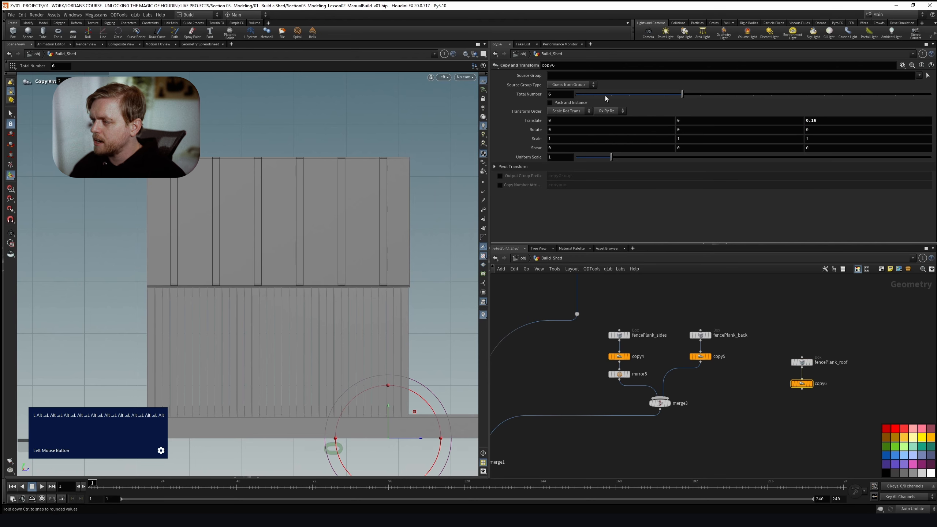
Show copy6 as a template, widen the fencePlank_roof box to about 0.051 and check the roof planks in perspective
left_click(801, 363)
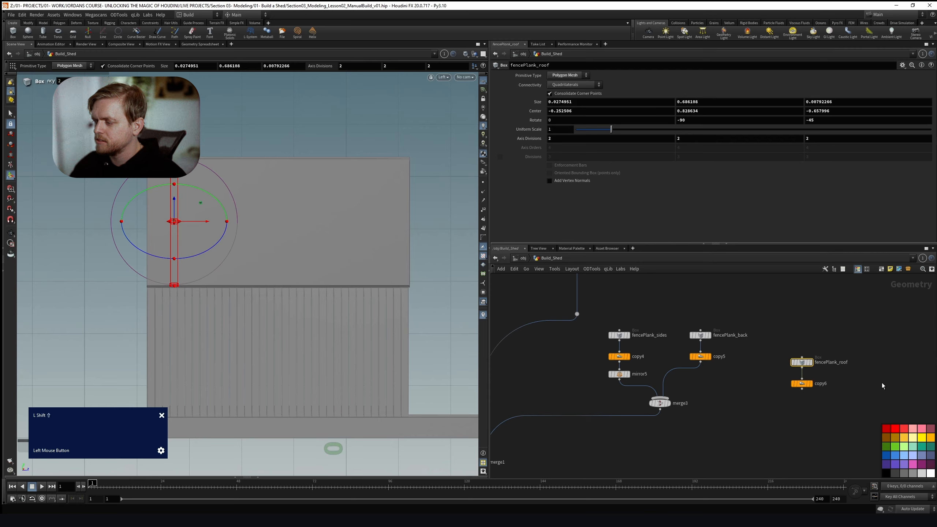
mouse_move(810, 386)
mouse_move(803, 365)
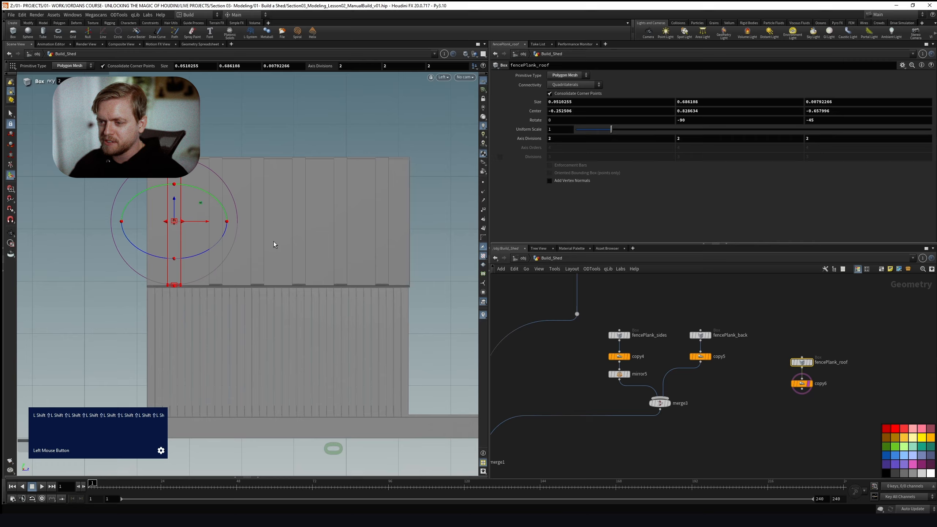
key("space+1")
mouse_move(273, 244)
left_mouse_down("alt")
mouse_move(324, 240)
mouse_move(260, 249)
mouse_move(272, 245)
left_mouse_up("alt")
right_click_drag(272, 245, 260, 231, "alt")
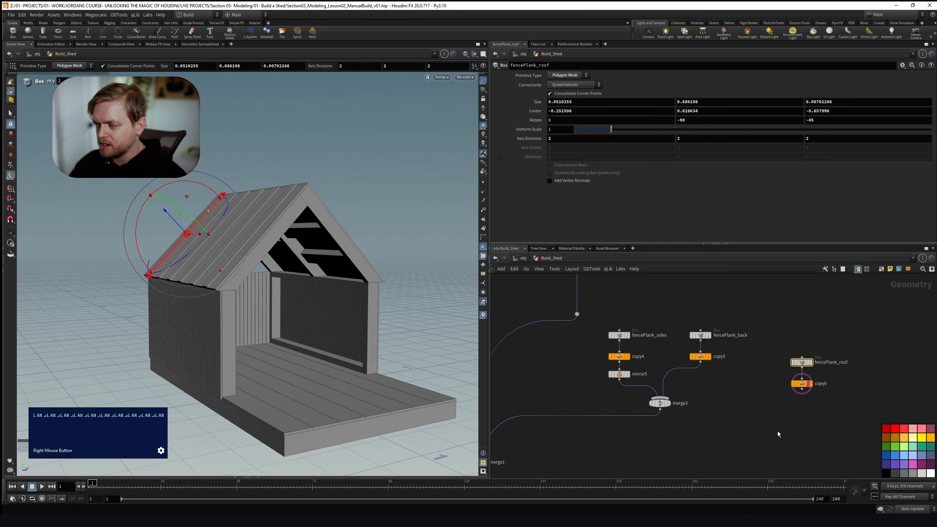
Add a Mirror node after copy6 to mirror the roof planks onto the other roof slope
left_click_drag(818, 391, 816, 380)
key("Tab")
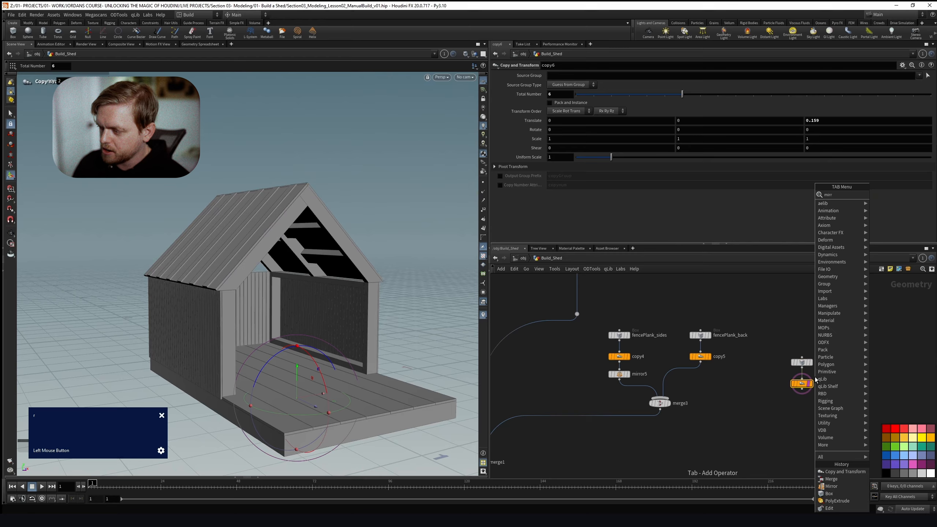
key("shift+Return")
left_click_drag(315, 268, 227, 304, "alt")
right_click_drag(803, 402, 824, 373)
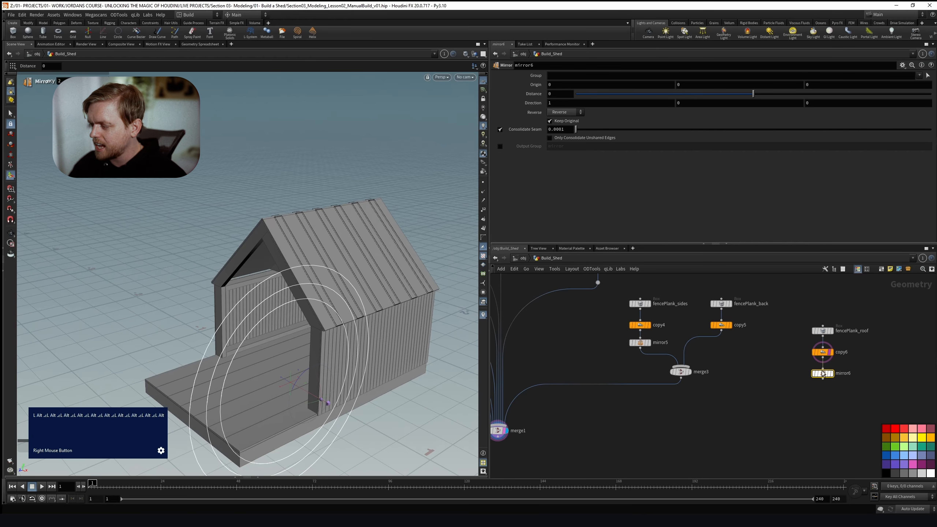
Route merge3's wire through a network dot, connect mirror6 into merge1 and place the roof plank nodes beside the other branches
right_click_drag(622, 434, 658, 398)
left_click_drag(534, 398, 560, 431)
left_click_drag(602, 362, 708, 385, "alt")
left_click_drag(563, 432, 612, 458)
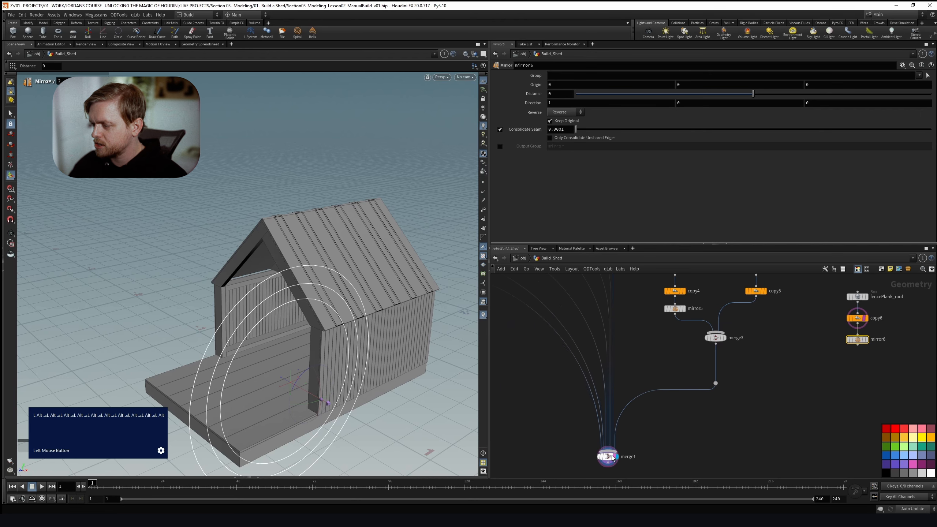
left_click(608, 454)
scroll(811, 372, "down", 2)
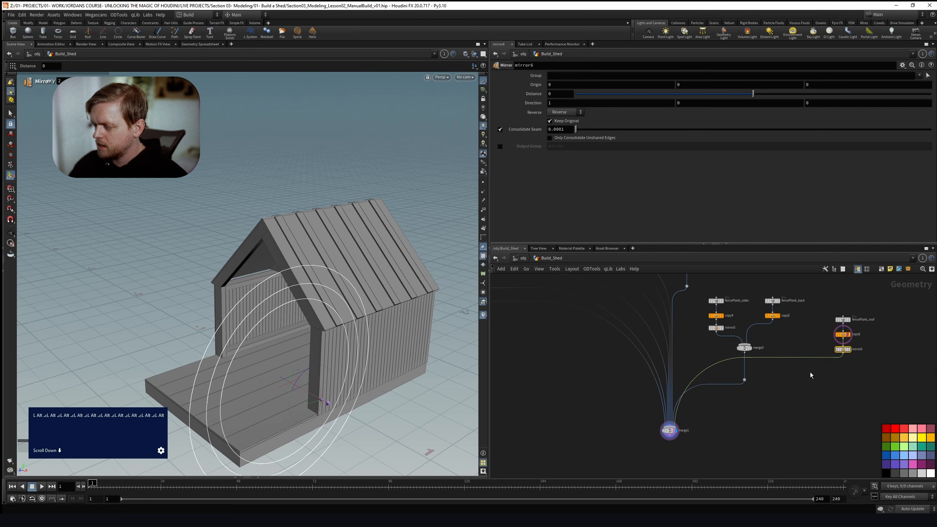
left_click_drag(870, 295, 824, 387)
scroll(824, 387, "down", 2)
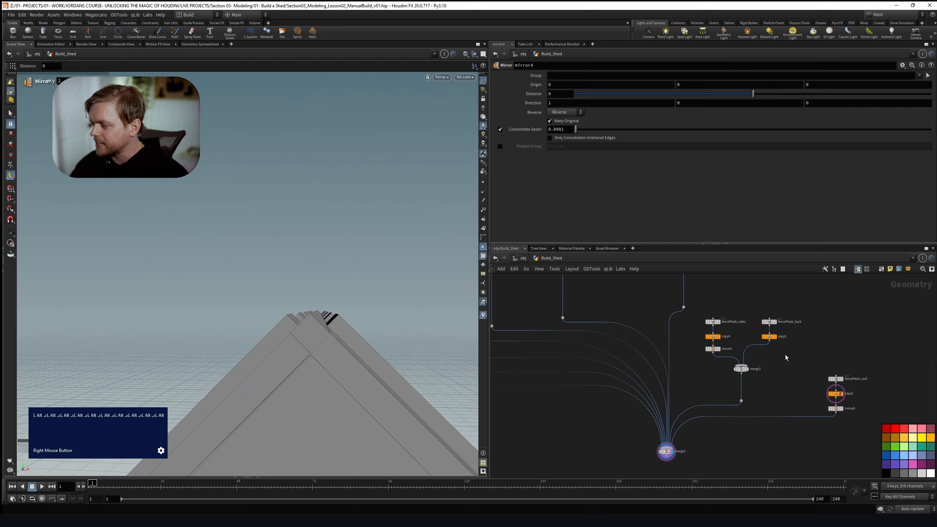
Lengthen the fencePlank_roof box to about 0.704 so that the planks reach up to the roof ridge
right_click_drag(367, 313, 371, 312, "alt")
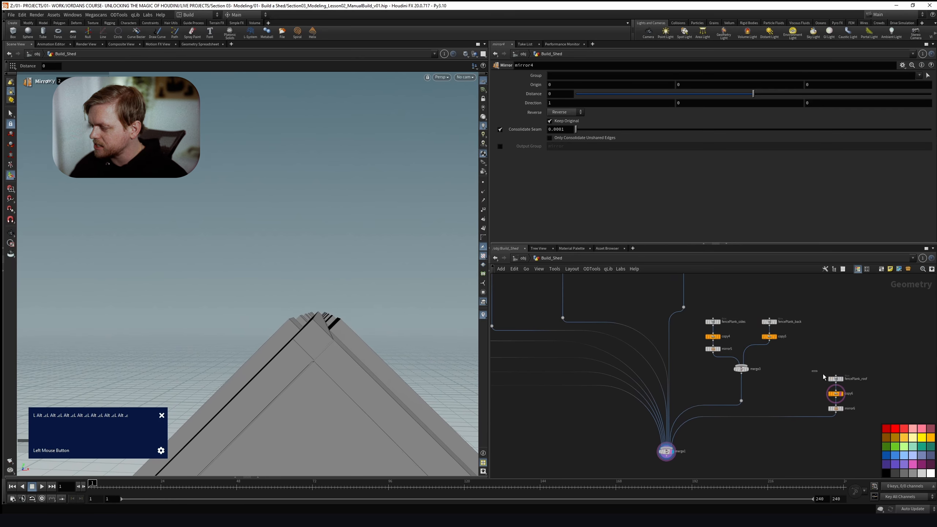
left_click(838, 379)
left_click_drag(304, 343, 316, 264, "alt")
right_click_drag(315, 264, 318, 307, "alt")
scroll(318, 307, "up", 3, "alt")
mouse_move(316, 307)
middle_mouse_down("alt")
mouse_move(316, 243)
mouse_move(320, 324)
mouse_move(311, 309)
middle_mouse_up("alt")
left_click_drag(310, 309, 330, 301)
right_click_drag(330, 301, 320, 292, "alt")
left_click_drag(320, 293, 316, 309, "alt")
scroll(320, 326, "down", 4, "alt")
right_click_drag(320, 327, 308, 329, "alt")
left_click_drag(308, 330, 357, 333, "alt")
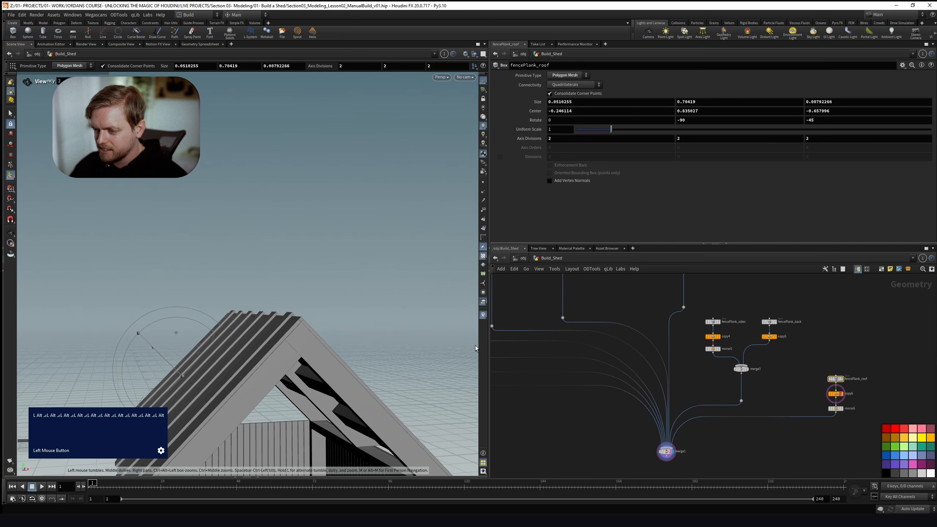
Examine the reference drawing for the horizontal plank above the back wall and compare it with the shed's interior
right_click_drag(936, 240, 509, 292)
left_click_drag(258, 261, 289, 261, "alt")
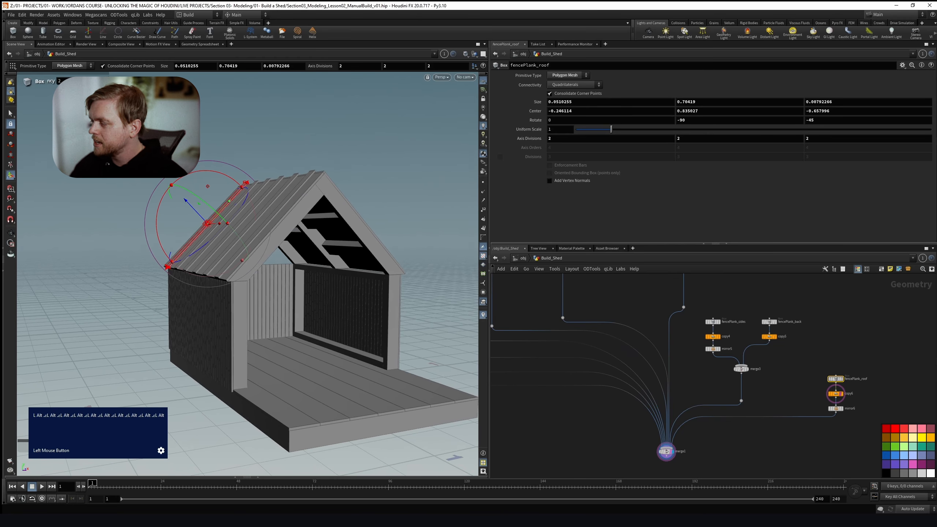
right_click_drag(936, 259, 545, 267)
left_click_drag(545, 266, 528, 282)
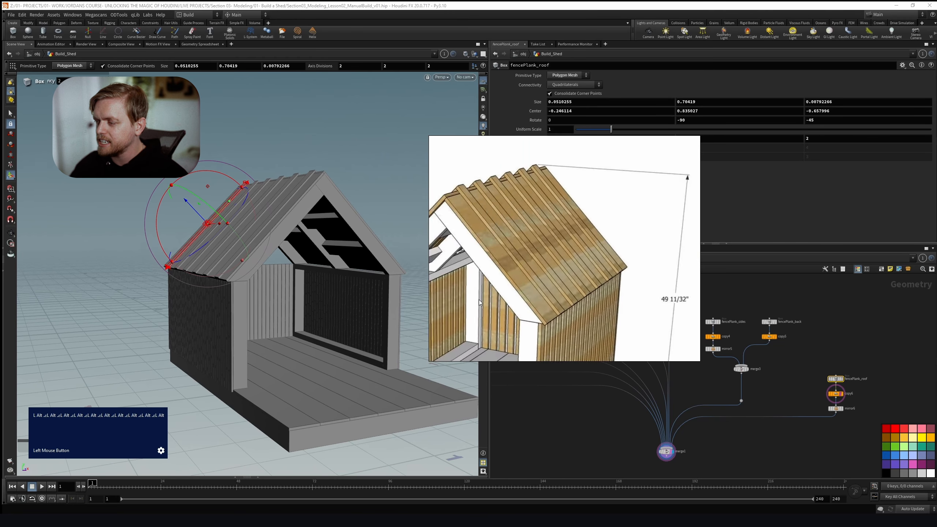
scroll(442, 277, "down", 4)
scroll(567, 266, "up", 4)
scroll(567, 266, "up", 5)
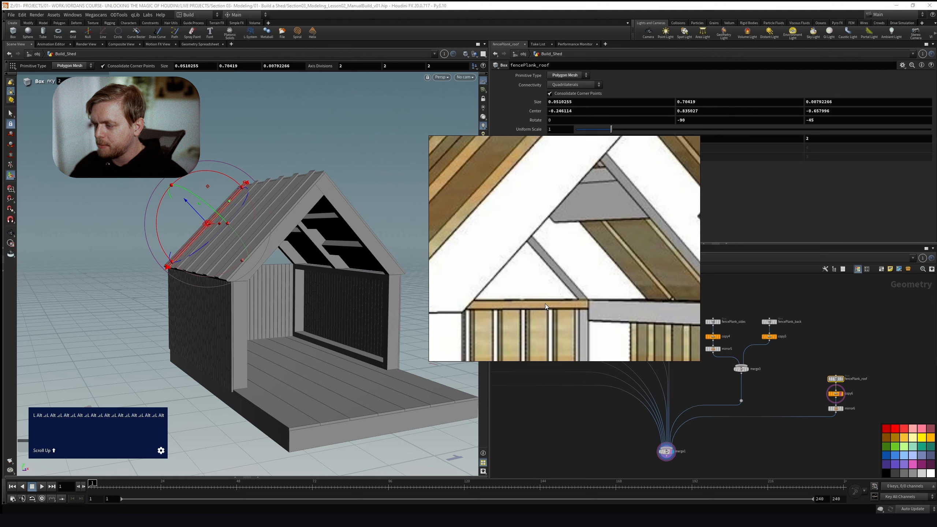
left_click(568, 282)
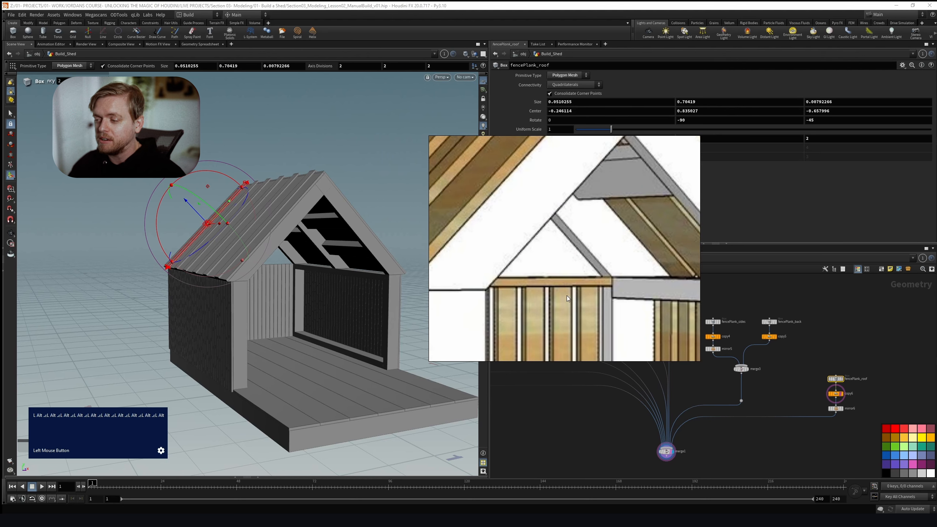
left_click_drag(537, 290, 553, 254)
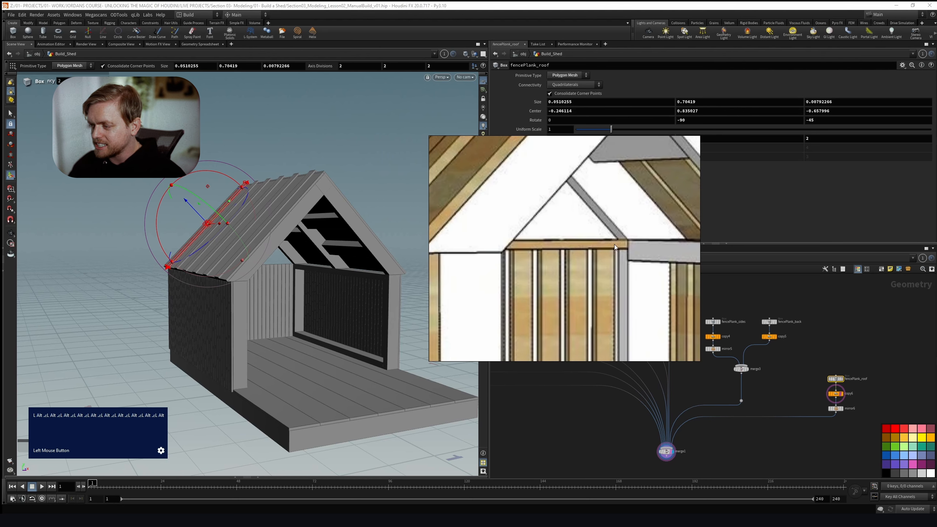
scroll(249, 283, "up", 4)
left_click_drag(297, 269, 265, 264, "alt")
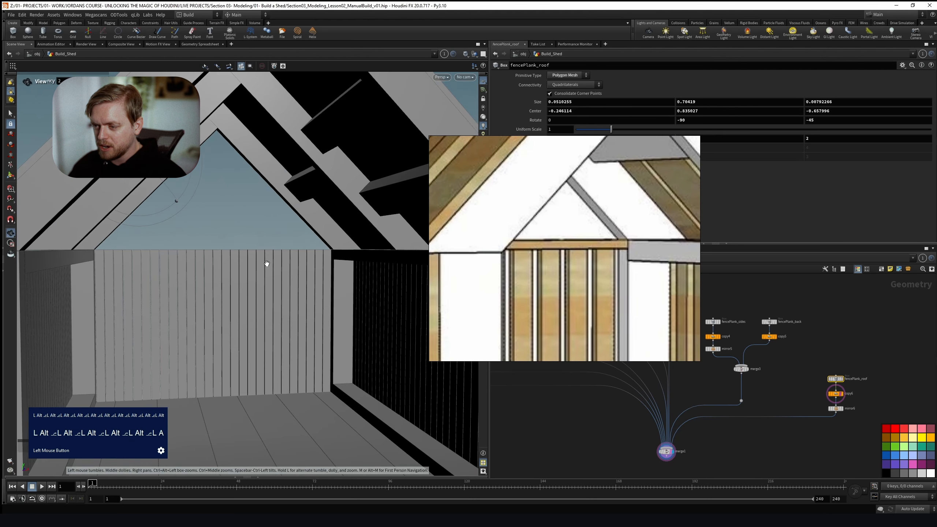
Duplicate the fencePlank_back box and place the copy in the free space beside the roof plank nodes
middle_click_drag(805, 336, 814, 352)
left_click(779, 338)
key("ctrl+c")
middle_click_drag(920, 384, 838, 375)
left_click_drag(838, 375, 842, 383)
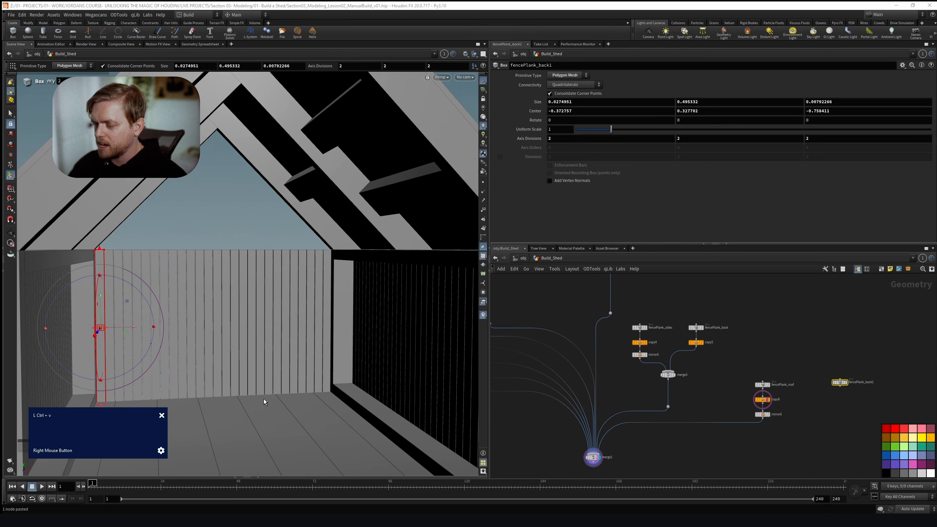
scroll(147, 289, "down", 4)
Move the duplicated back plank to the middle of the back wall and set its X center to 0
left_click_drag(146, 289, 386, 337, "alt")
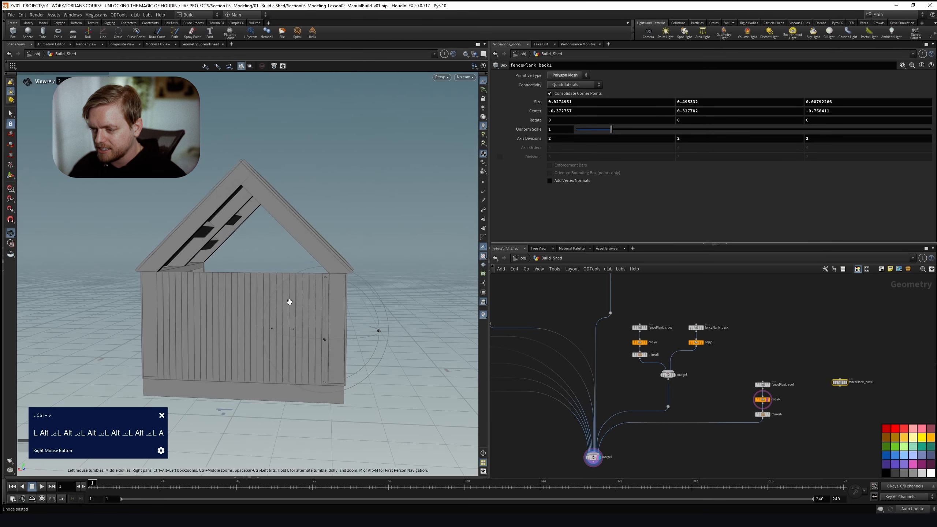
key("Return")
left_click_drag(297, 331, 218, 331)
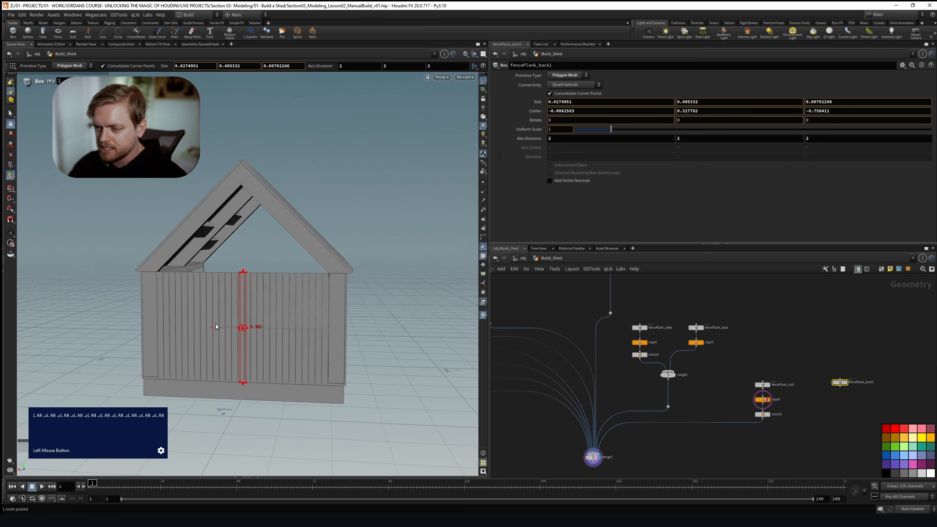
key("space+3")
scroll(304, 312, "down", 3, "alt")
scroll(337, 345, "up", 3, "alt")
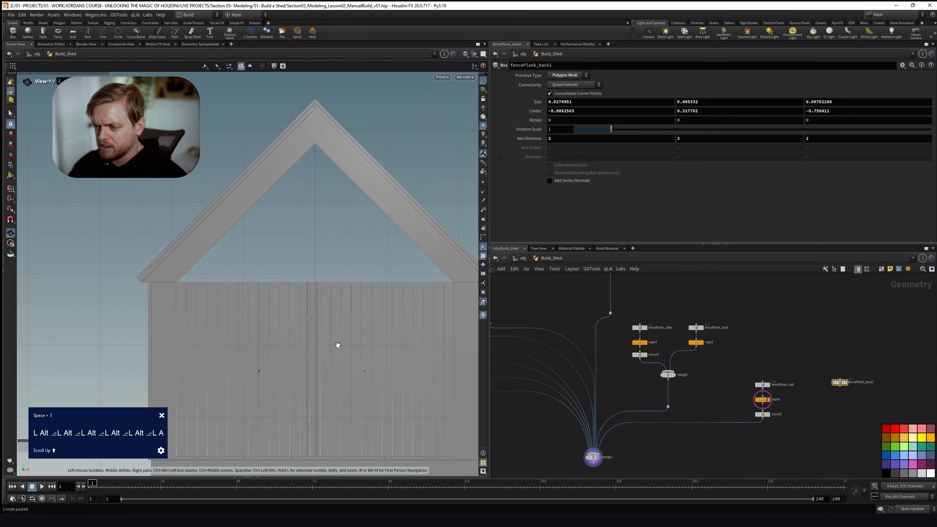
left_click_drag(341, 373, 343, 373)
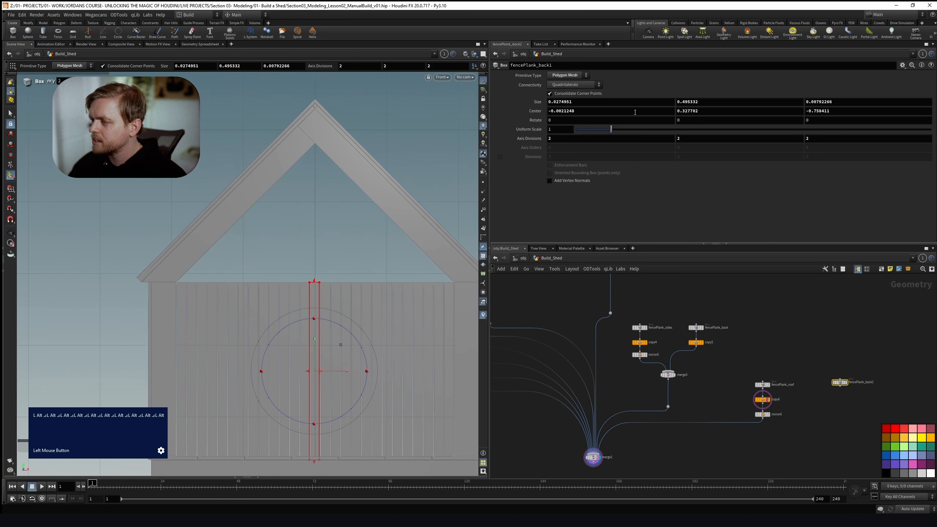
double_click(590, 112)
type("0")
key("Return")
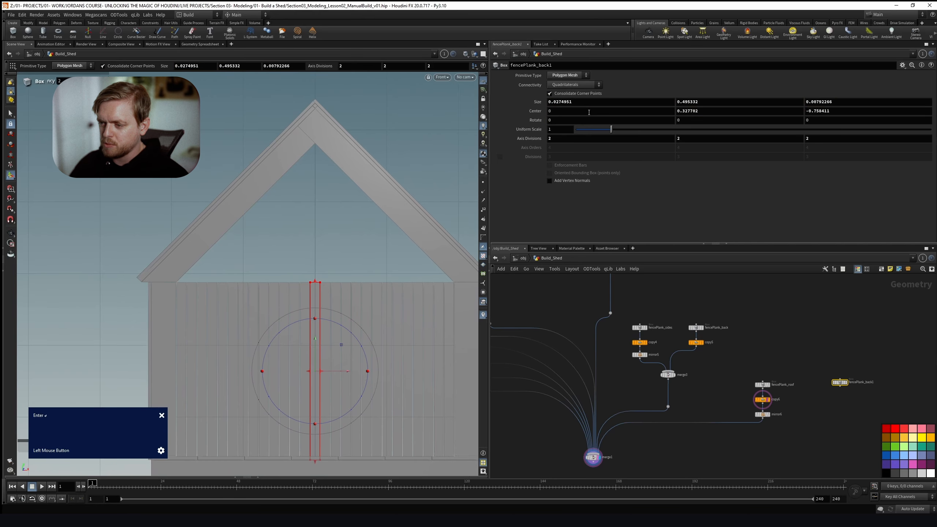
Raise the duplicated plank to about 0.573 in Y and lay it horizontally by setting its Y and Z rotations to -90
left_click_drag(319, 341, 333, 330)
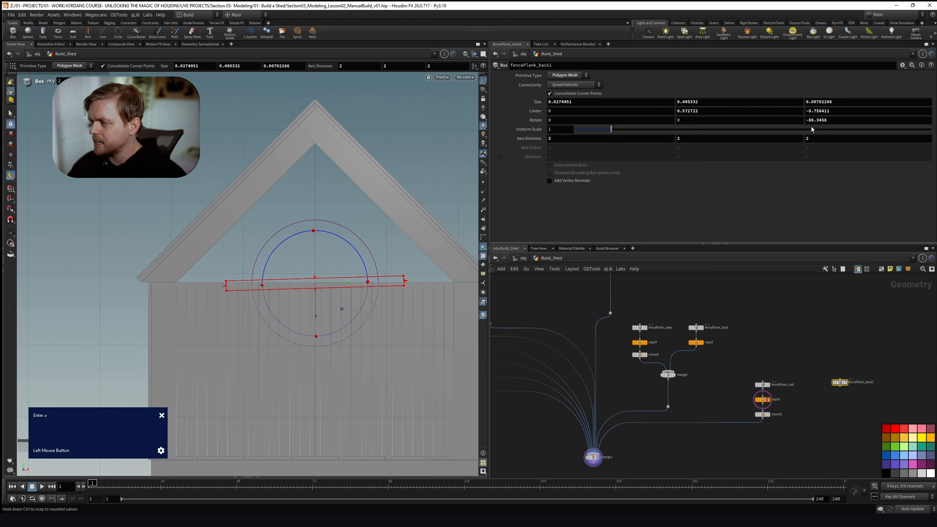
left_click(828, 121)
type("-90")
key("Return")
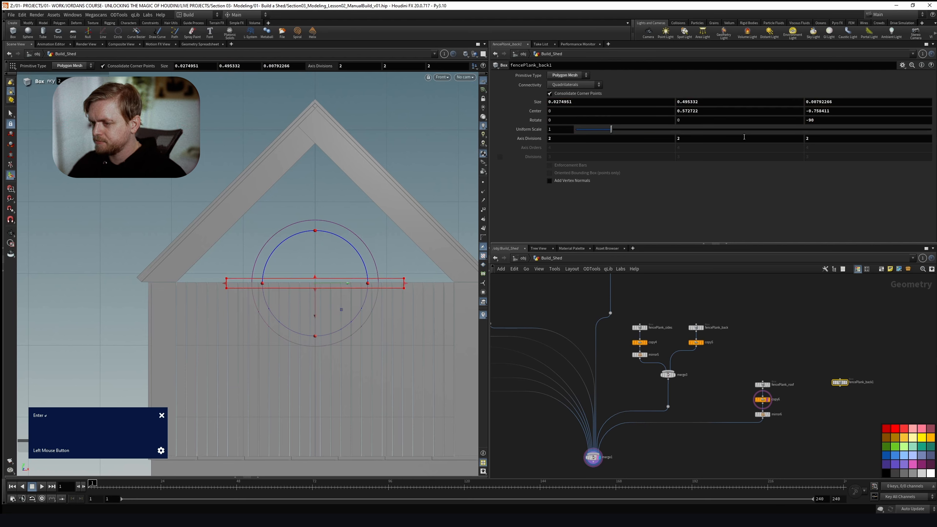
middle_click_drag(689, 120, 804, 116)
left_click(687, 120)
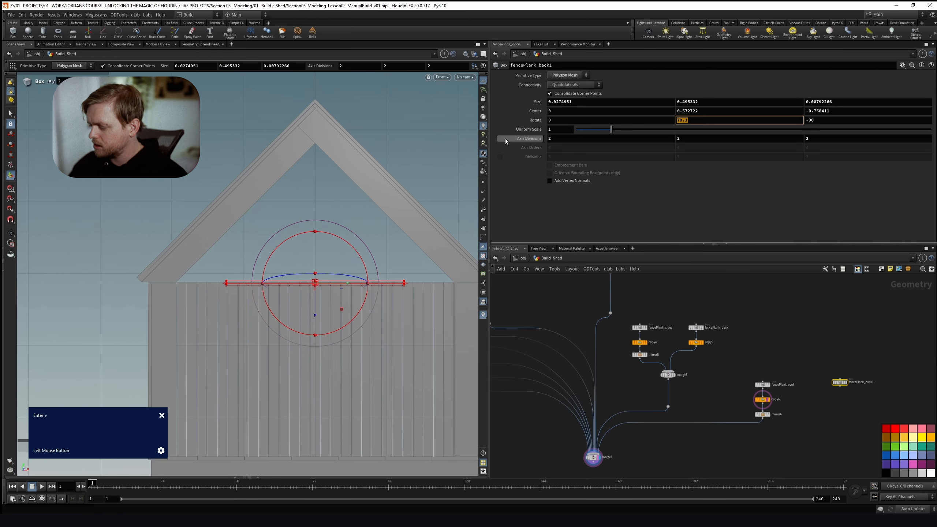
type("-90")
key("Return")
Raise the horizontal plank to about 0.58 in Y and lengthen it to about 0.927 to span the back wall
scroll(319, 300, "up", 2, "alt")
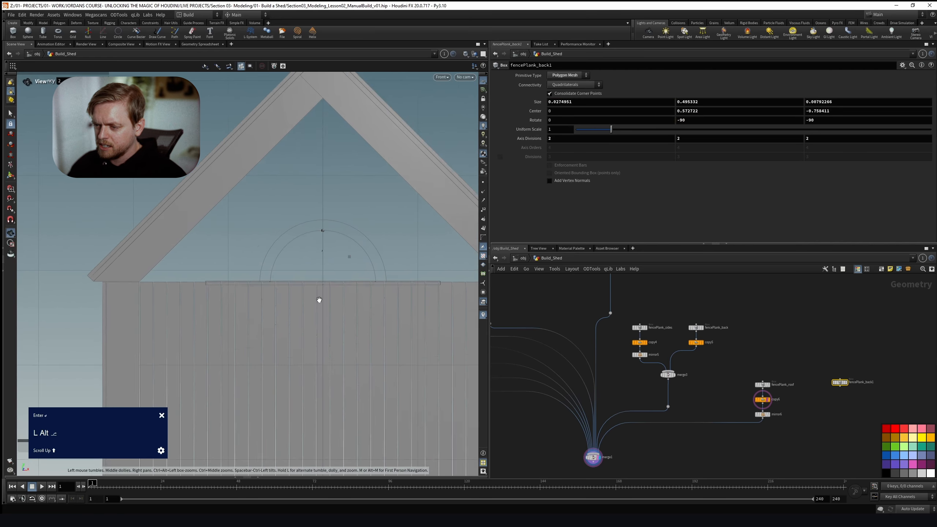
scroll(319, 300, "up", 1, "alt")
left_click_drag(325, 264, 325, 255)
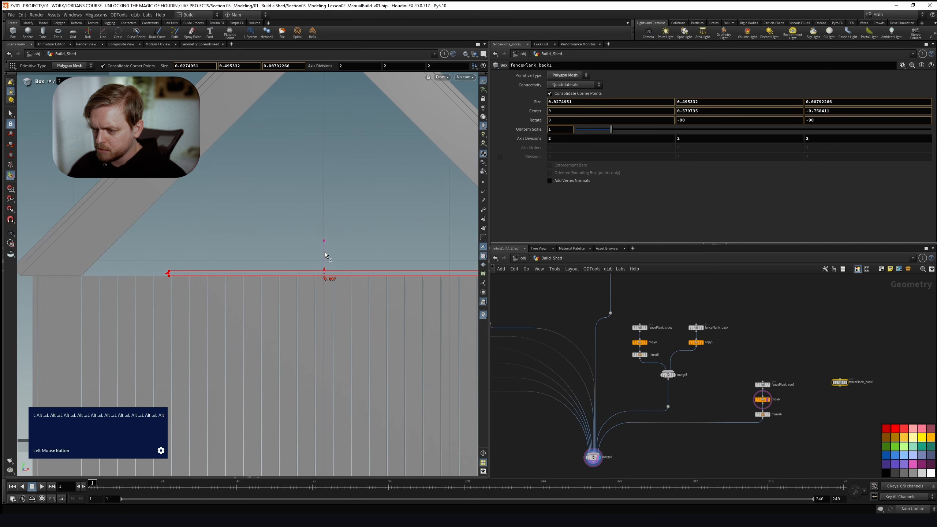
scroll(236, 262, "down", 3, "alt")
left_click_drag(195, 252, 161, 254, "shift")
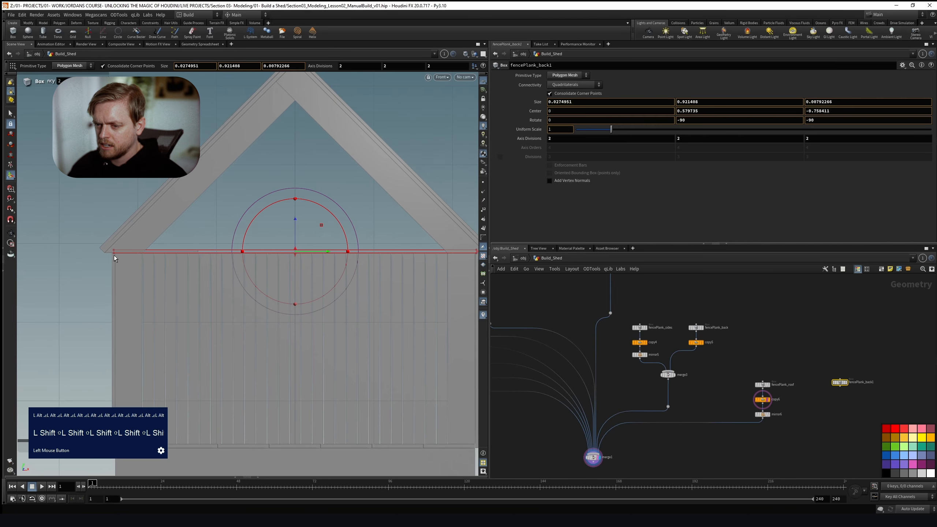
left_click_drag(113, 255, 112, 256, "shift")
Check the horizontal plank in perspective and rename its box node to fencePlank_backTop
key("space+1")
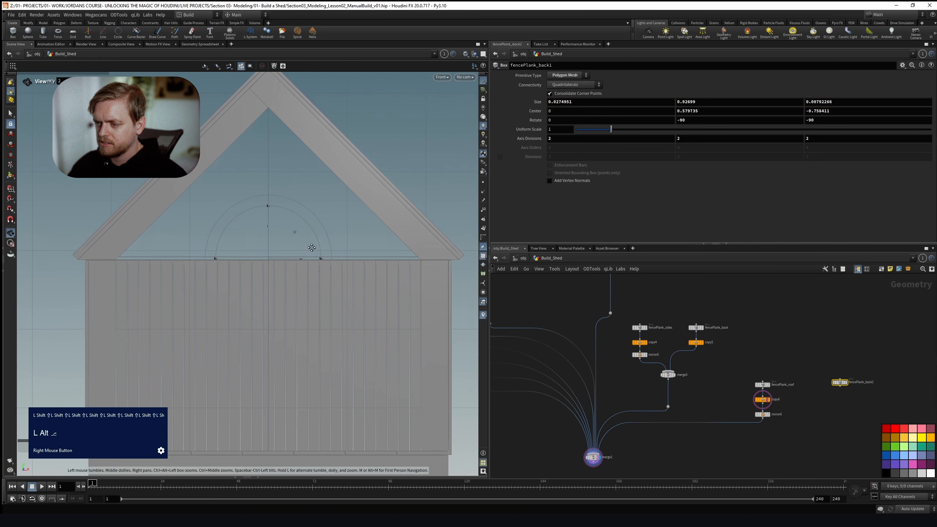
left_click_drag(300, 253, 221, 277, "alt")
scroll(184, 270, "down", 1)
key("Return")
middle_click_drag(791, 460, 771, 399)
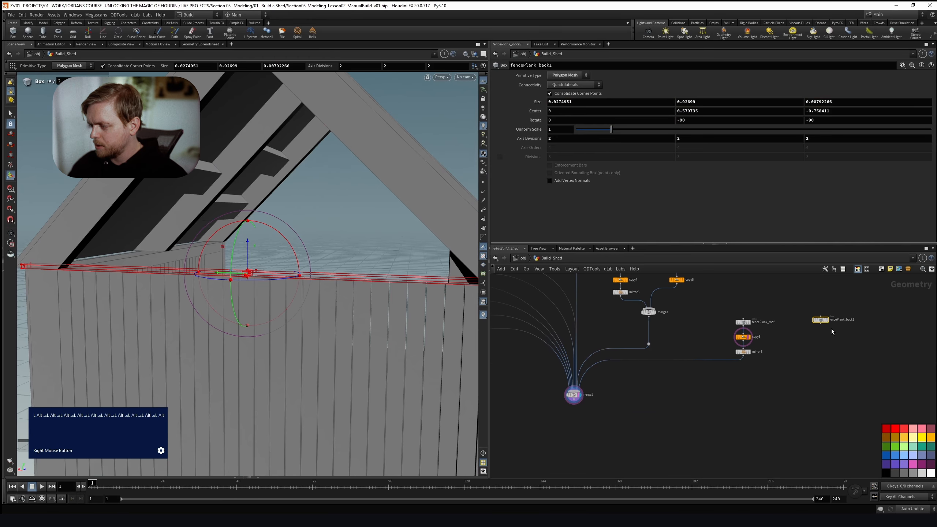
left_click_drag(821, 322, 812, 363)
double_click(834, 363)
type("fencePlank_backTop")
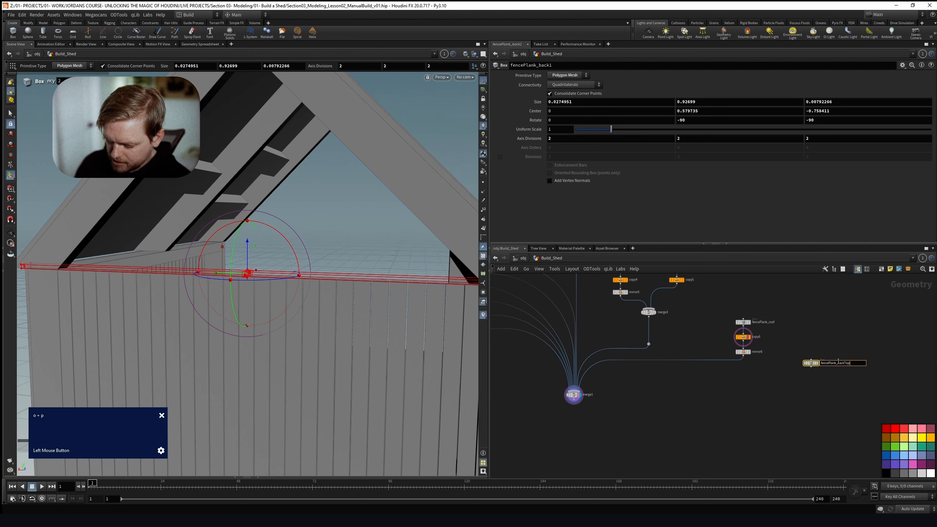
key("Return")
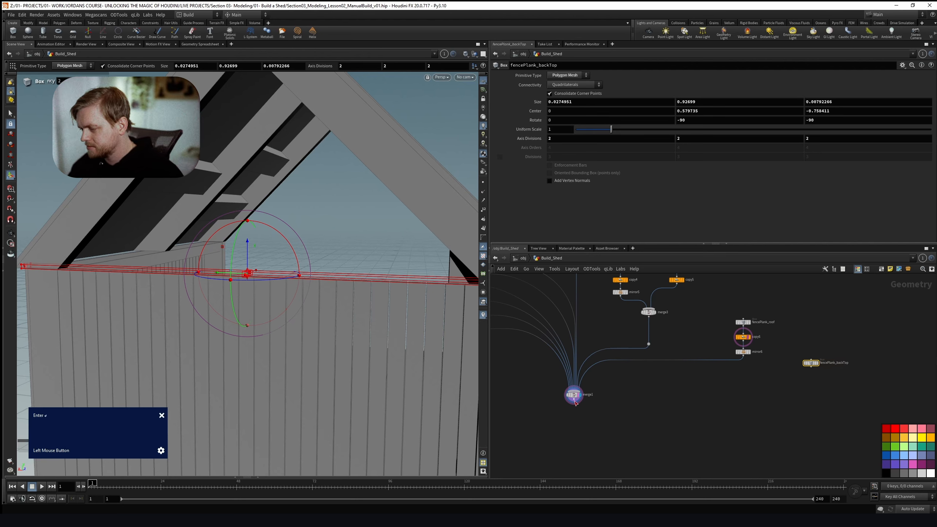
Connect fencePlank_backTop into merge1 and add a network dot on mirror6's wire to keep the connections tidy
left_click_drag(574, 395, 596, 406)
left_click(709, 360, "alt")
left_click_drag(712, 363, 743, 364)
left_click_drag(812, 367, 660, 391)
left_click(601, 411)
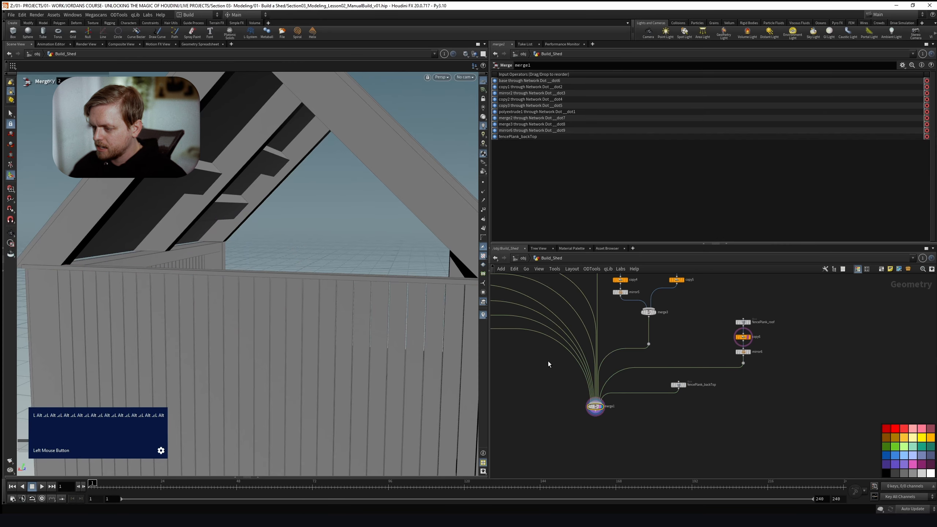
Compare the complete shed in perspective with the reference drawing and review the node network up to its first branches
key("space+1")
scroll(270, 276, "down", 3)
scroll(271, 276, "down", 5)
left_click_drag(259, 303, 307, 298)
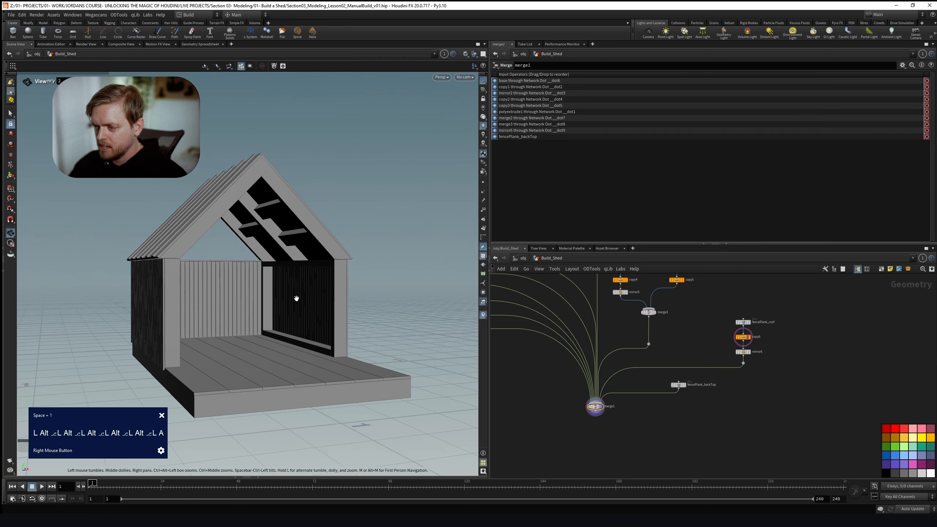
right_click_drag(299, 300, 370, 281)
scroll(426, 237, "down", 10)
right_click_drag(454, 255, 643, 240)
scroll(437, 252, "up", 3)
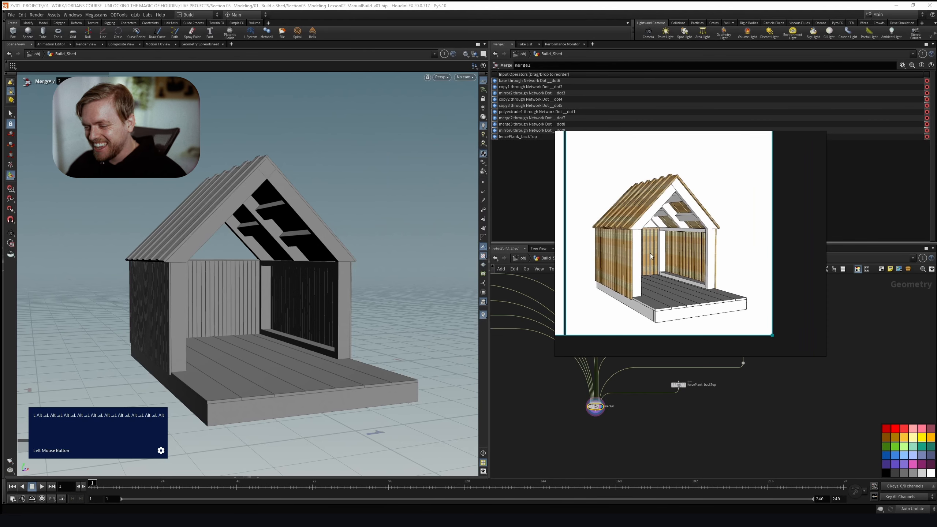
right_click(608, 233)
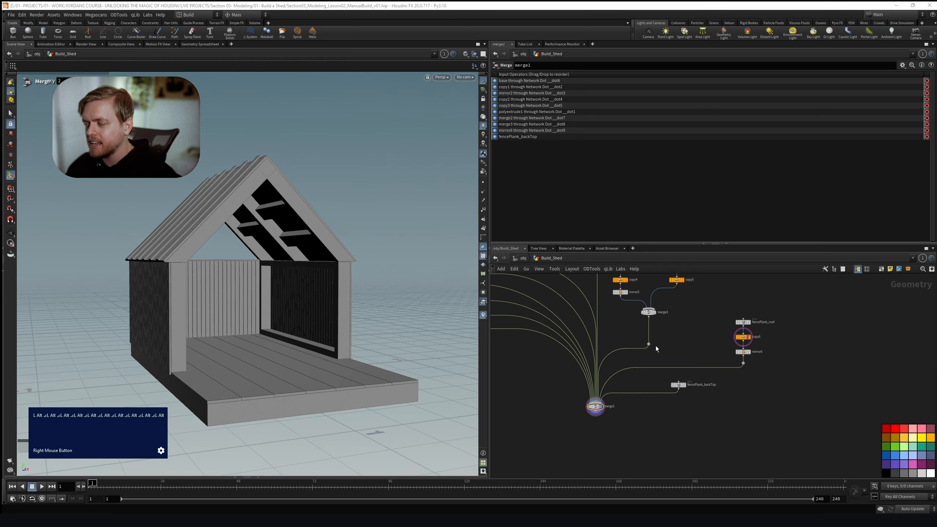
scroll(656, 346, "down", 5)
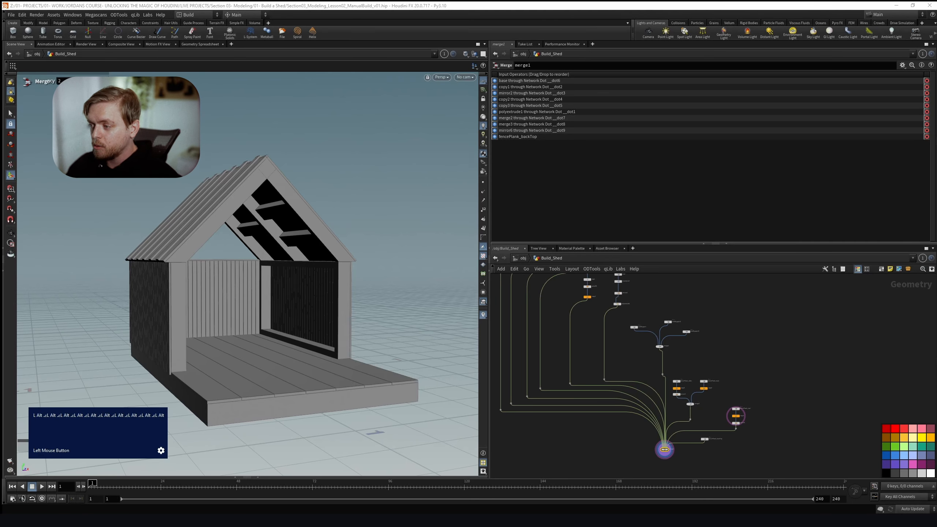
scroll(601, 377, "up", 8)
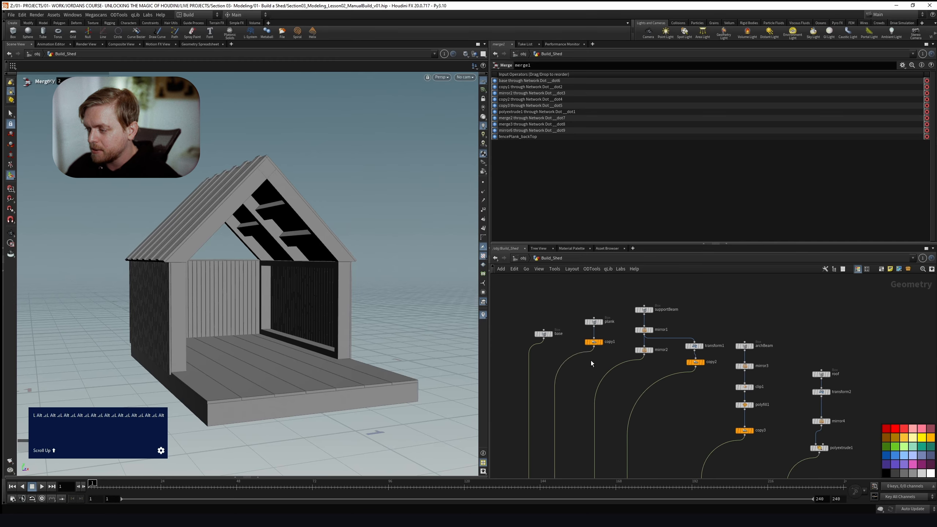
Try resizing the floor's plank box sideways, check the shed from the front, and undo the change
left_click(592, 322)
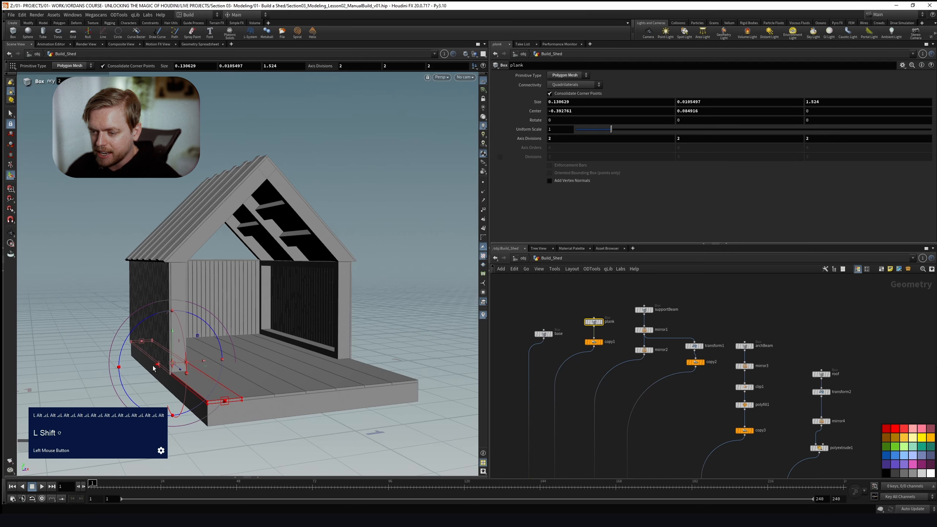
left_click_drag(157, 364, 161, 366, "shift")
left_click_drag(314, 372, 291, 389, "alt")
right_click_drag(291, 389, 299, 372, "alt")
left_click_drag(299, 373, 233, 268, "alt")
scroll(293, 368, "up", 3)
key("ctrl+z")
key("Return")
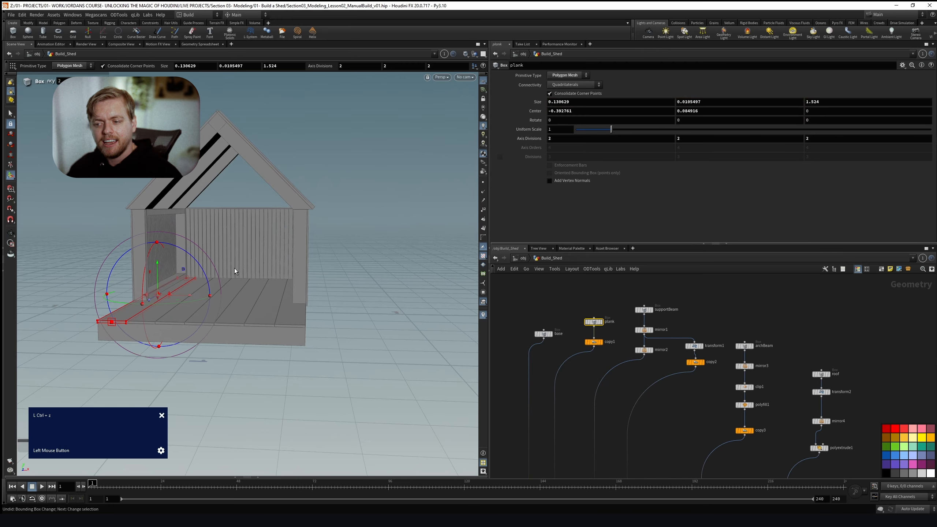
Review the node network from the plank branch down to merge1 and back up to the base and plank nodes
scroll(672, 373, "down", 4)
right_click_drag(690, 396, 612, 350)
scroll(668, 335, "down", 1)
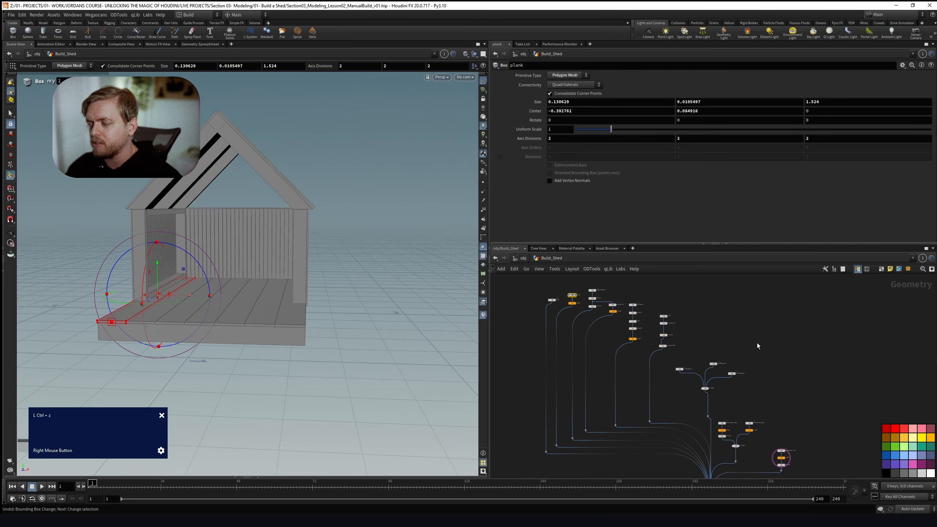
middle_click_drag(815, 402, 796, 335)
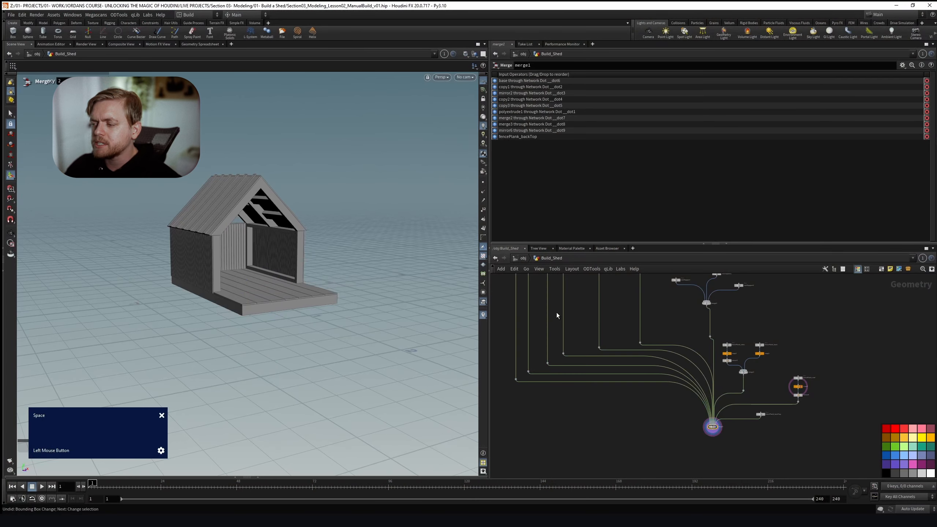
right_click_drag(607, 398, 612, 408)
scroll(550, 286, "up", 5)
right_click_drag(552, 296, 542, 325)
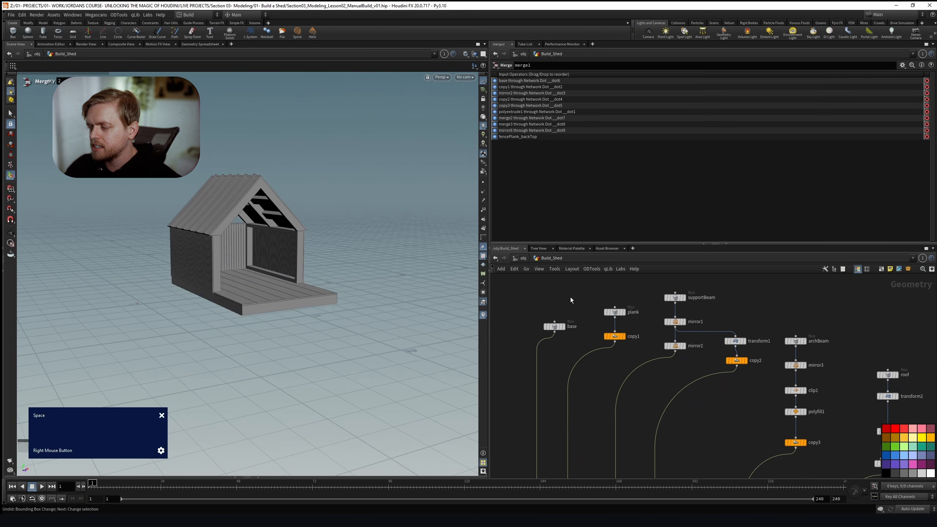
Select the plank box again, view the floor up close, and undo the trial adjustment
left_click(615, 312)
scroll(273, 287, "up", 5, "alt")
mouse_move(272, 287)
left_mouse_down("alt")
mouse_move(184, 301)
mouse_move(172, 292)
mouse_move(263, 279)
mouse_move(259, 286)
mouse_move(279, 288)
left_mouse_up("alt")
key("ctrl+z")
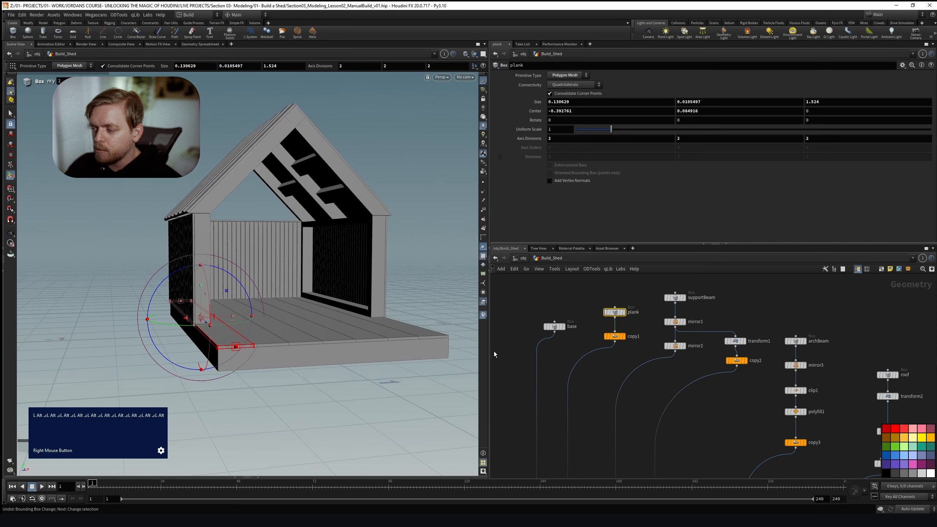
Try widening the base box to about 1.578 in X and undo the size change
left_click(554, 327)
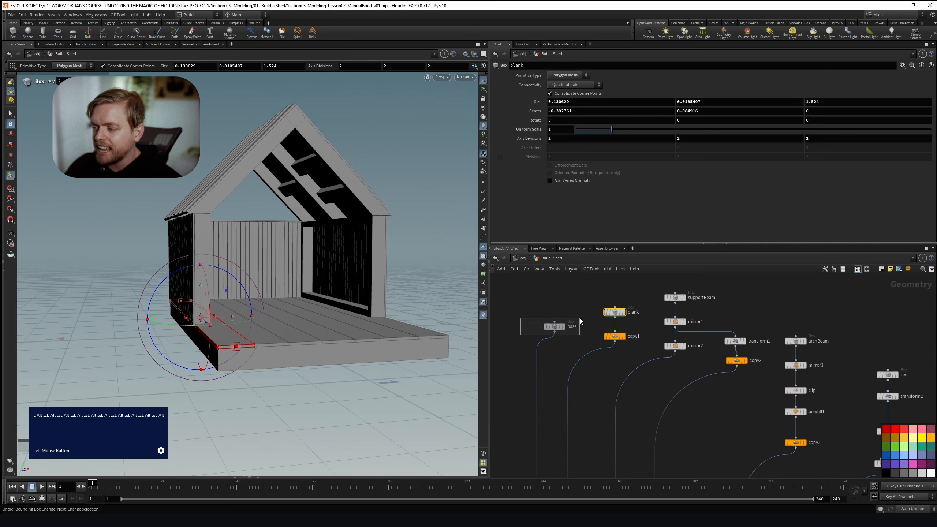
left_click_drag(165, 331, 242, 330, "shift")
key("Return")
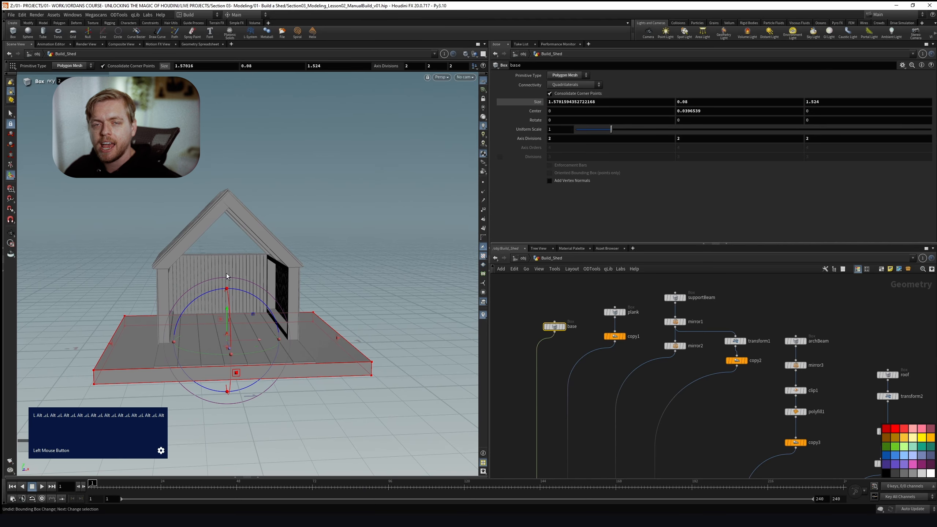
key("ctrl+z")
right_click_drag(205, 278, 328, 320, "alt")
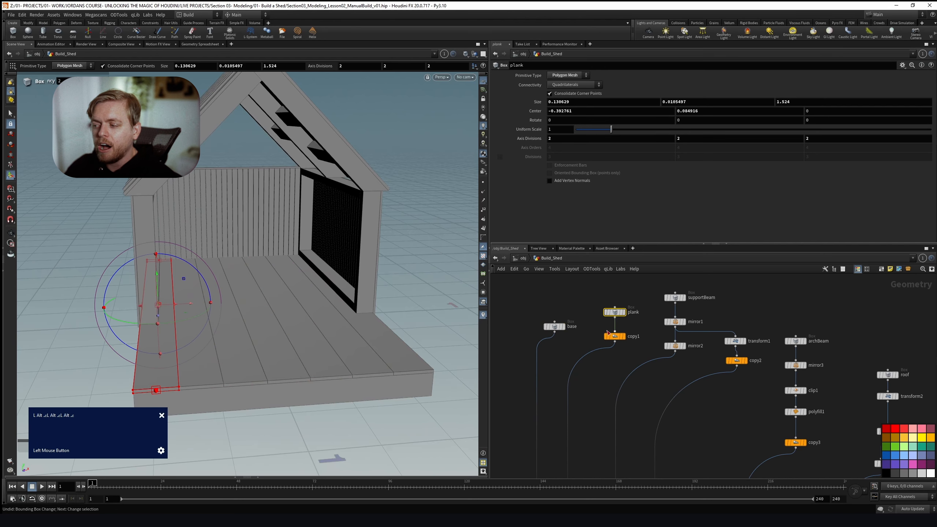
Try setting copy1's total number of floor planks to 10, view the widened floor, and undo the change
left_click(612, 336)
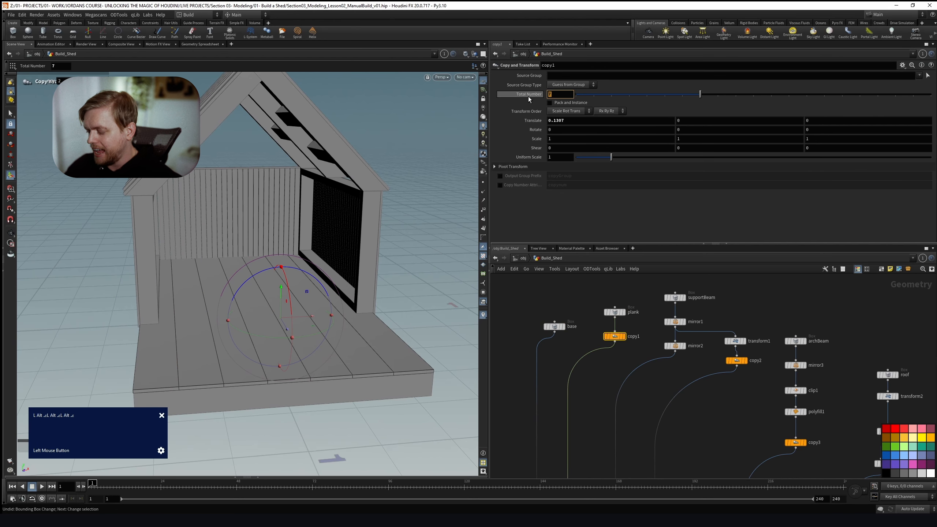
key("Return")
left_click_drag(281, 280, 255, 338, "alt")
key("Return")
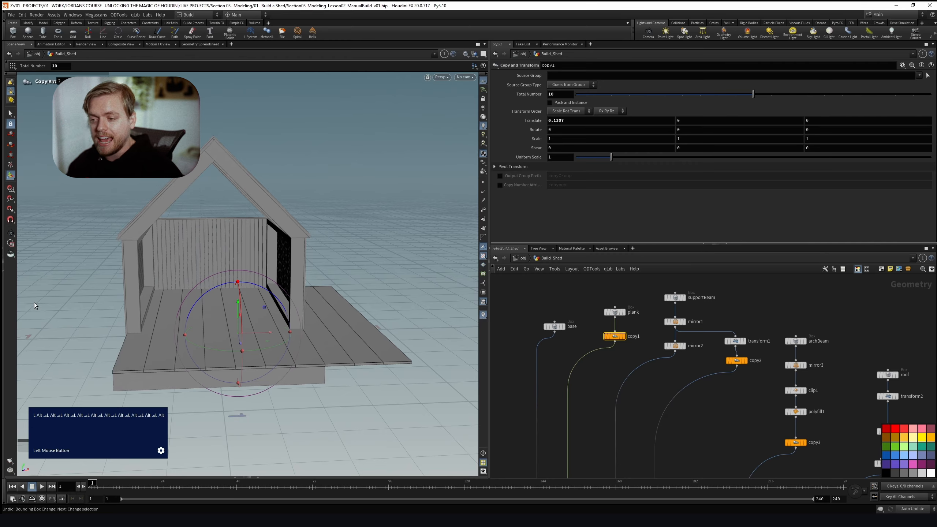
key("ctrl+z")
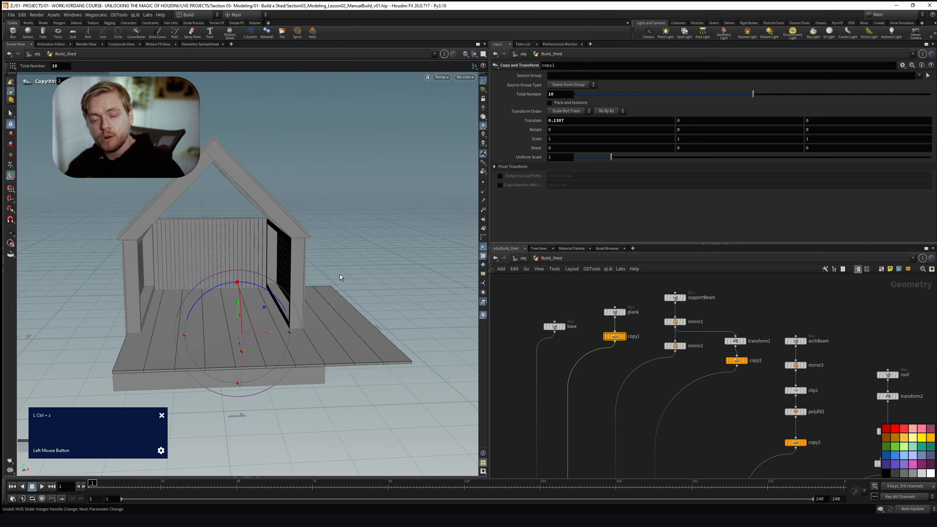
key("ctrl+z")
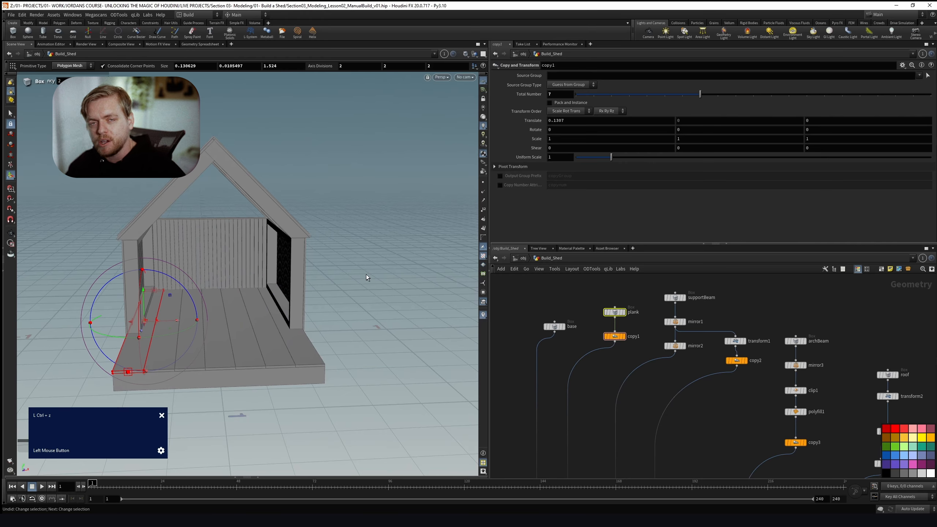